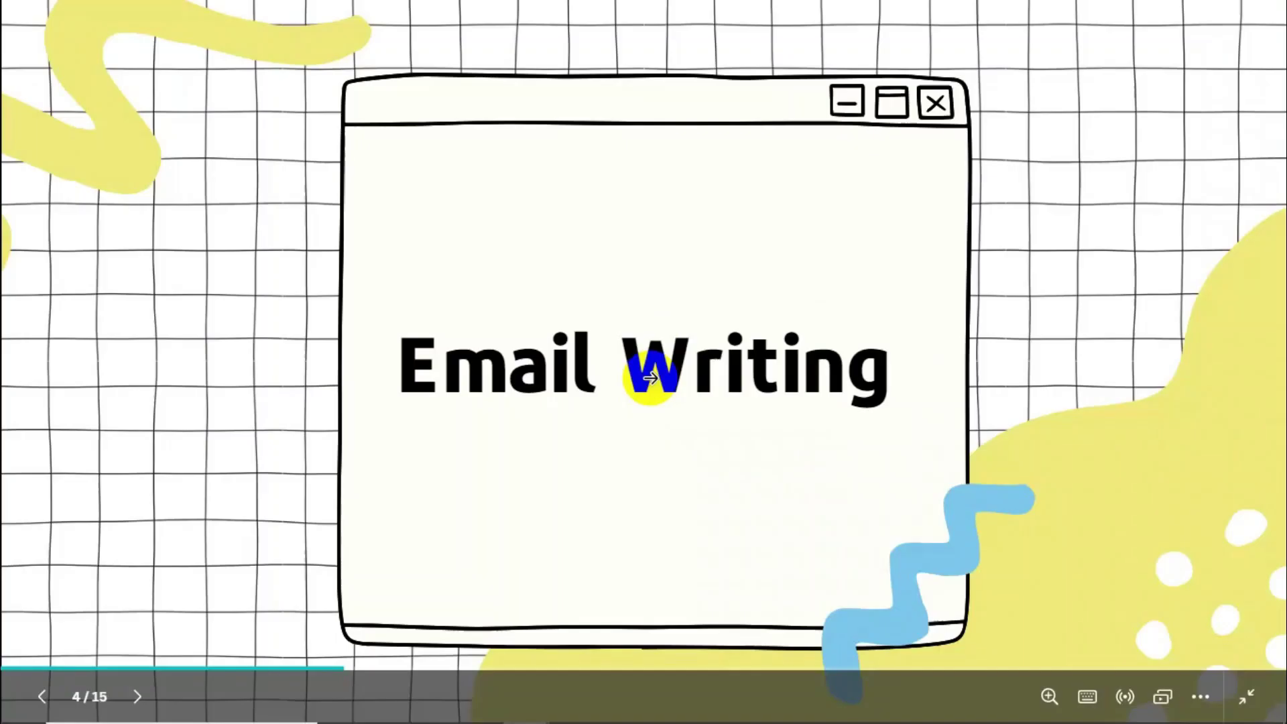
Switch to ChatGPT and begin the prompt with "I am the president of the Dreamer Club.", applying the suggested article correction
{"action": "left_click", "coordinate": [651, 378]}
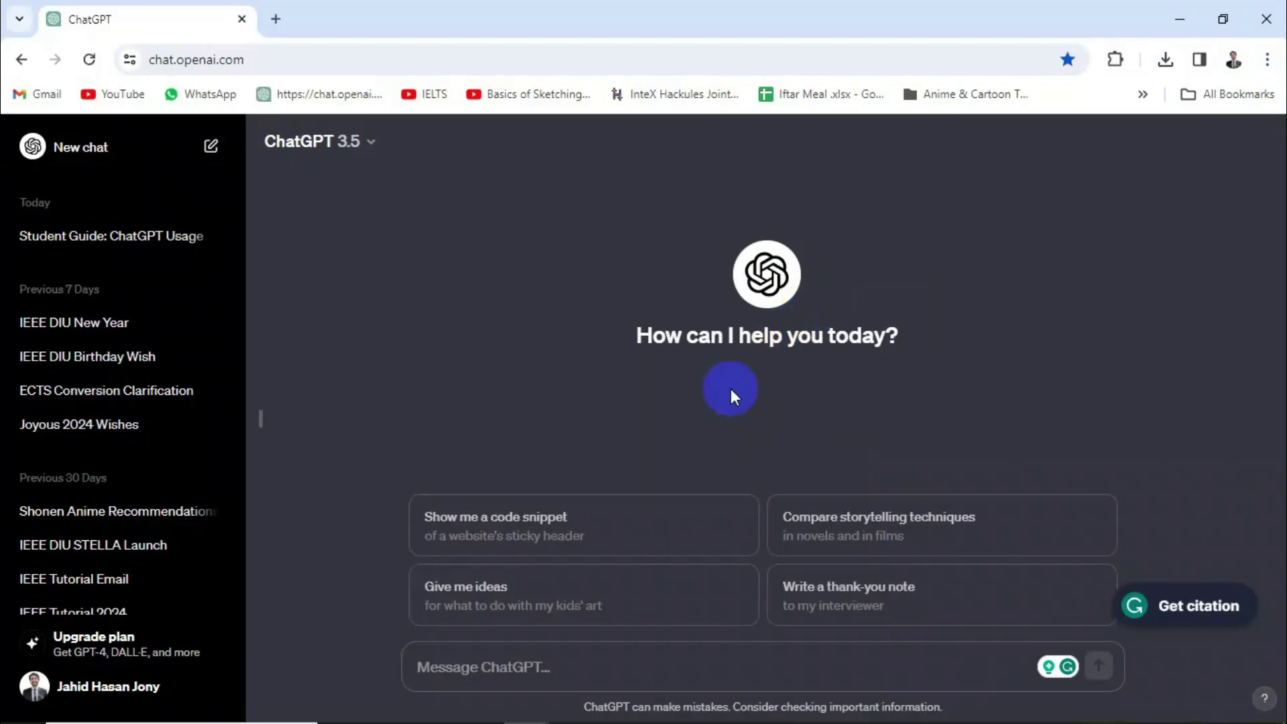
{"action": "type", "text": "I am a p"}
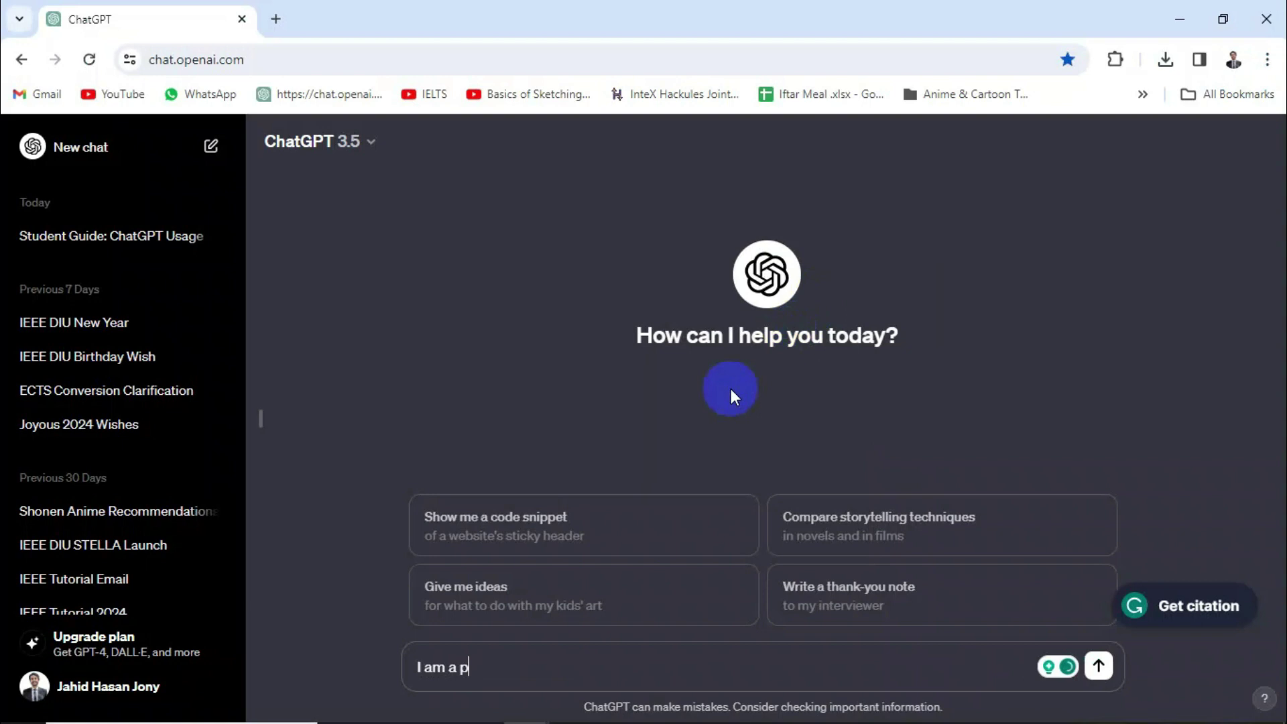
{"action": "type", "text": "resident of the"}
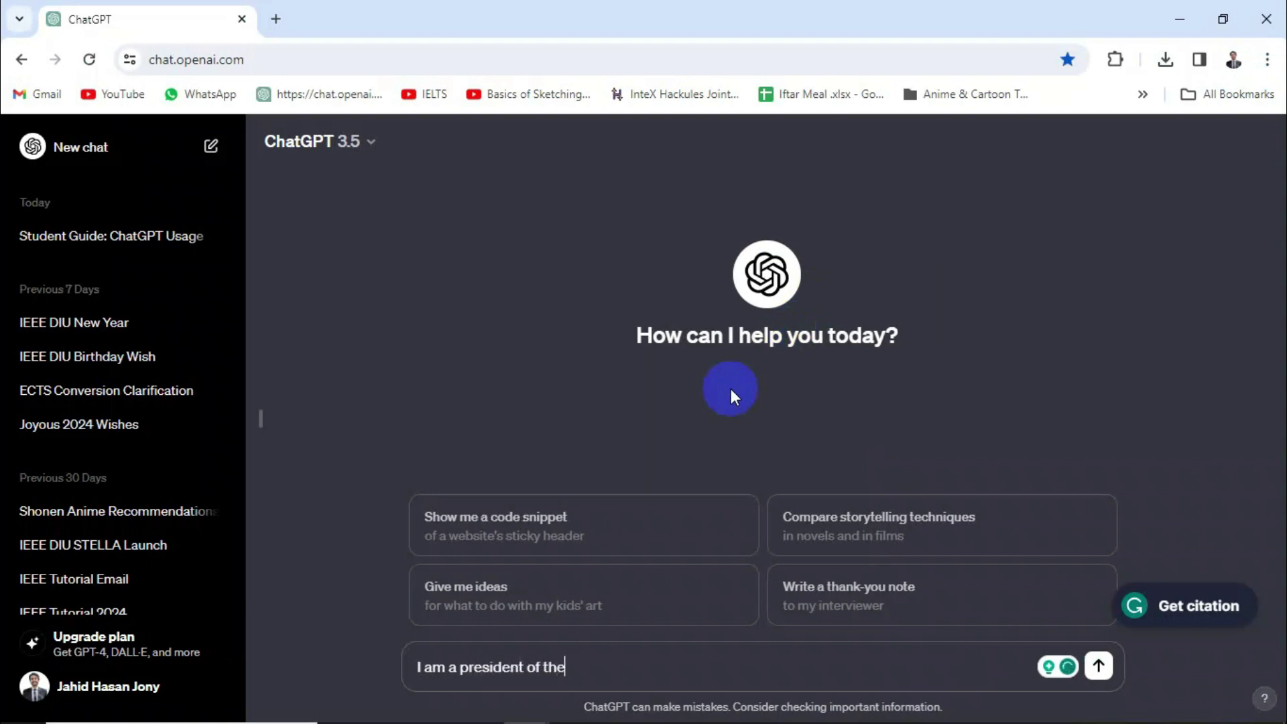
{"action": "type", "text": " Dreamer Club."}
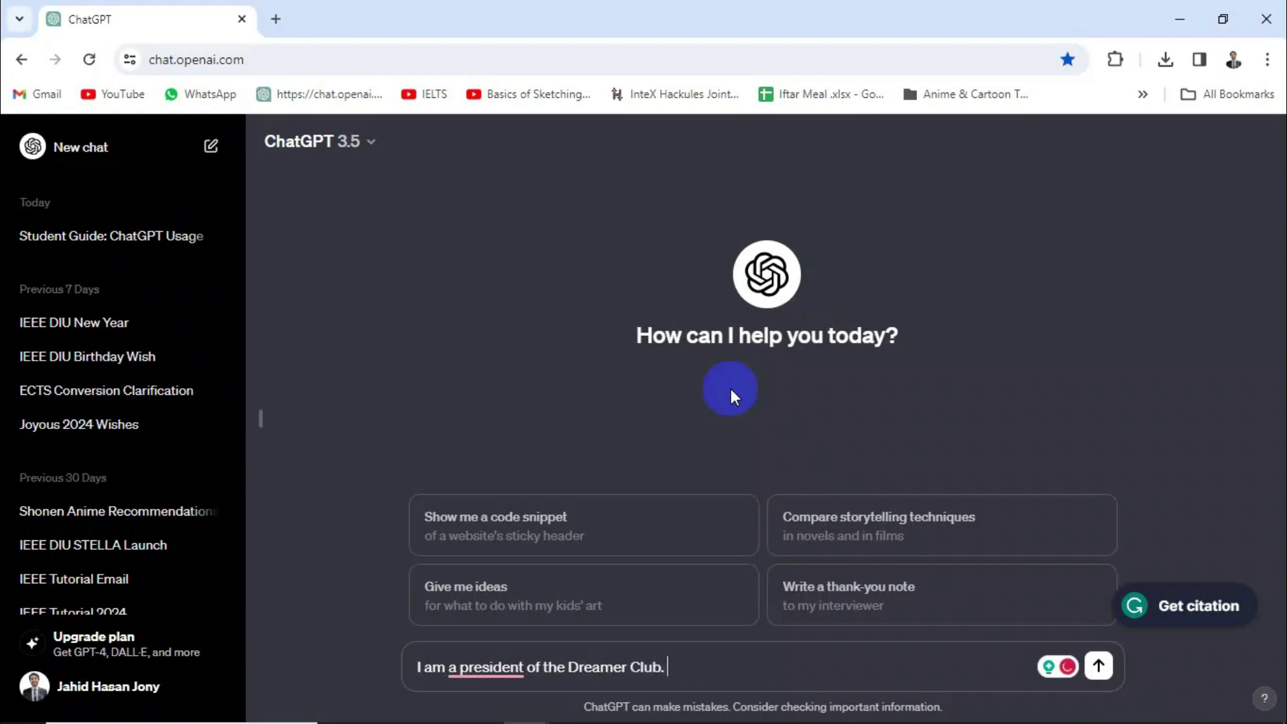
{"action": "mouse_move", "coordinate": [483, 666]}
{"action": "left_click", "coordinate": [491, 570]}
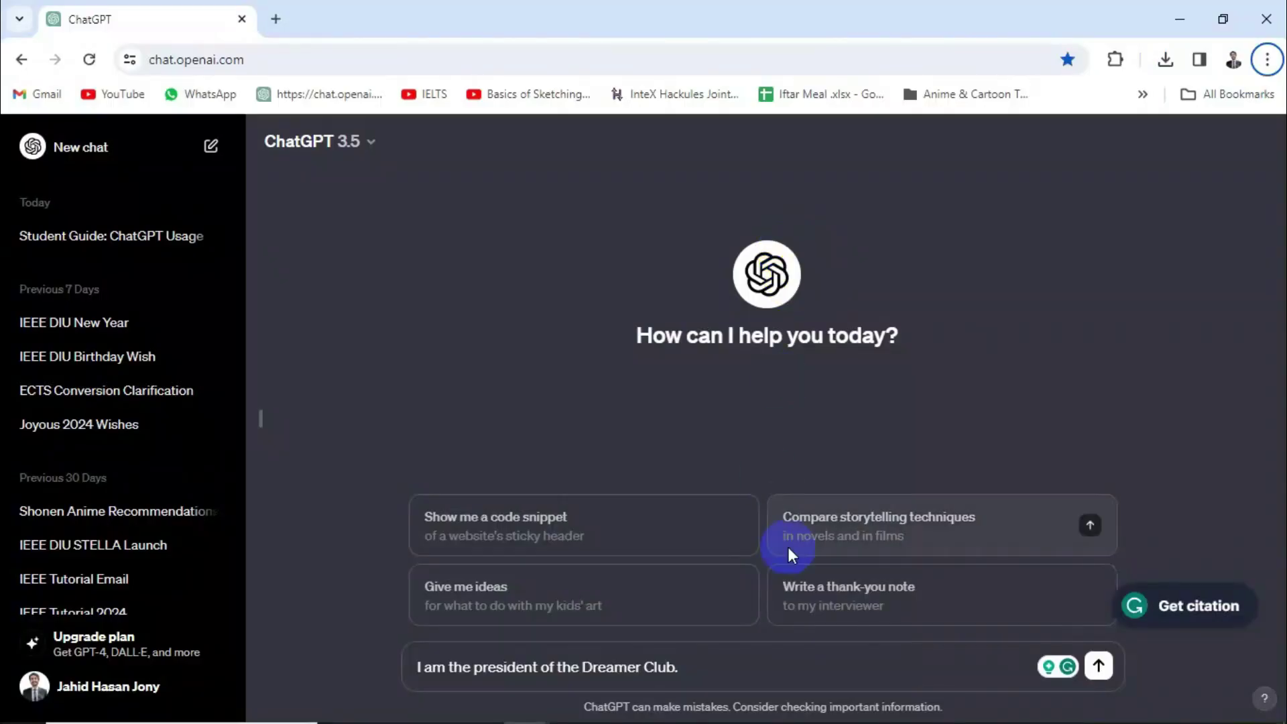
Continue the prompt with "we are going to organize an online event titled "Study abroad with scholarship"."
{"action": "left_click", "coordinate": [725, 663]}
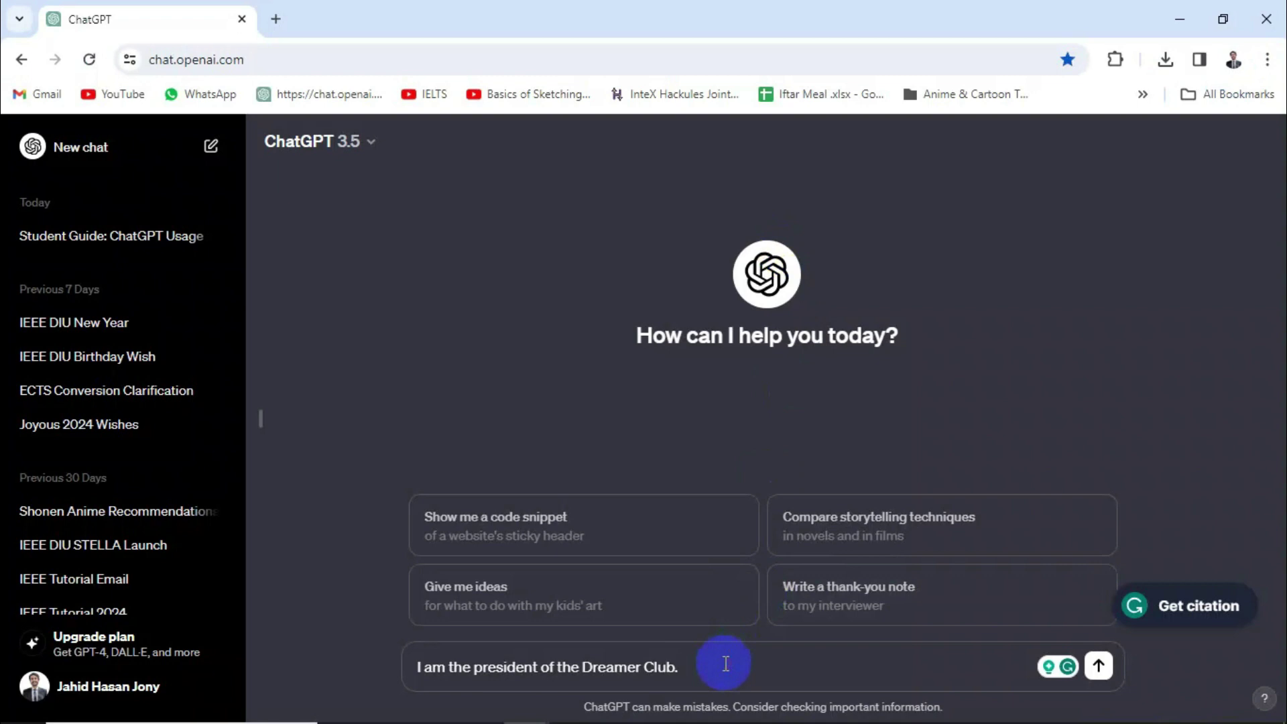
{"action": "type", "text": "we"}
{"action": "type", "text": " are goin"}
{"action": "type", "text": "g o"}
{"action": "type", "text": " to "}
{"action": "type", "text": "organi"}
{"action": "type", "text": "ze a"}
{"action": "type", "text": "n o"}
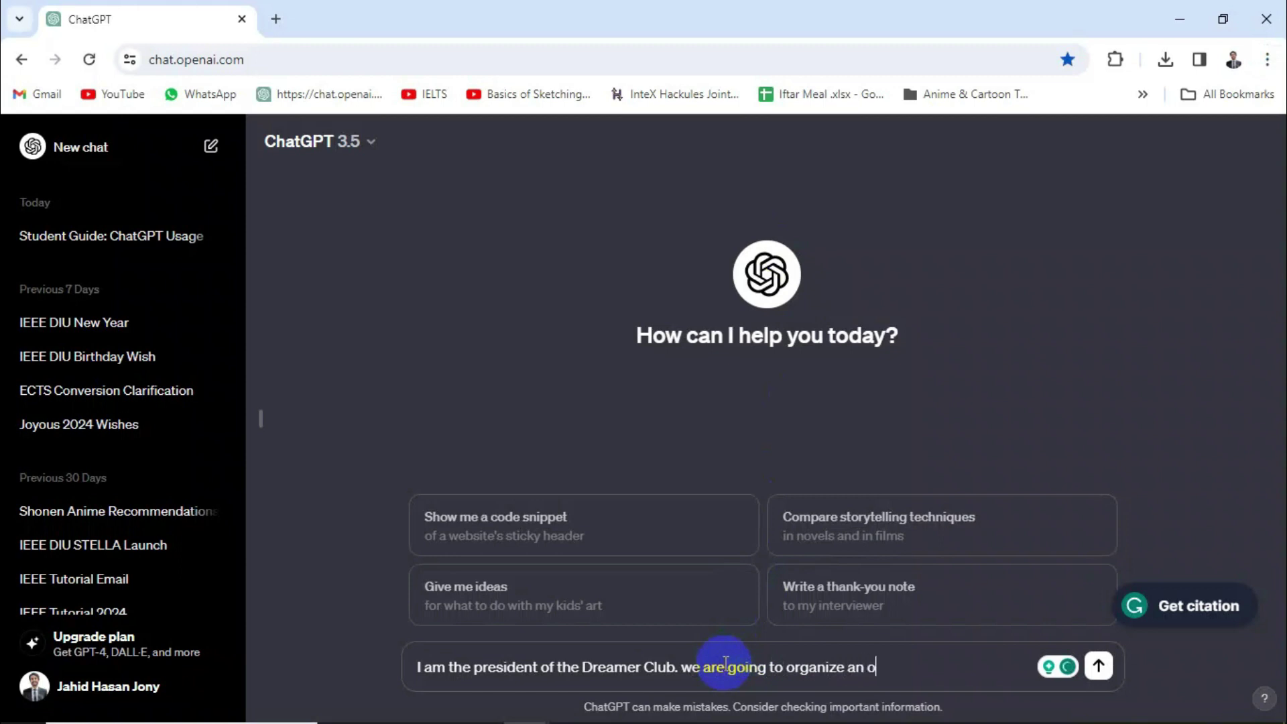
{"action": "type", "text": "nline event ti"}
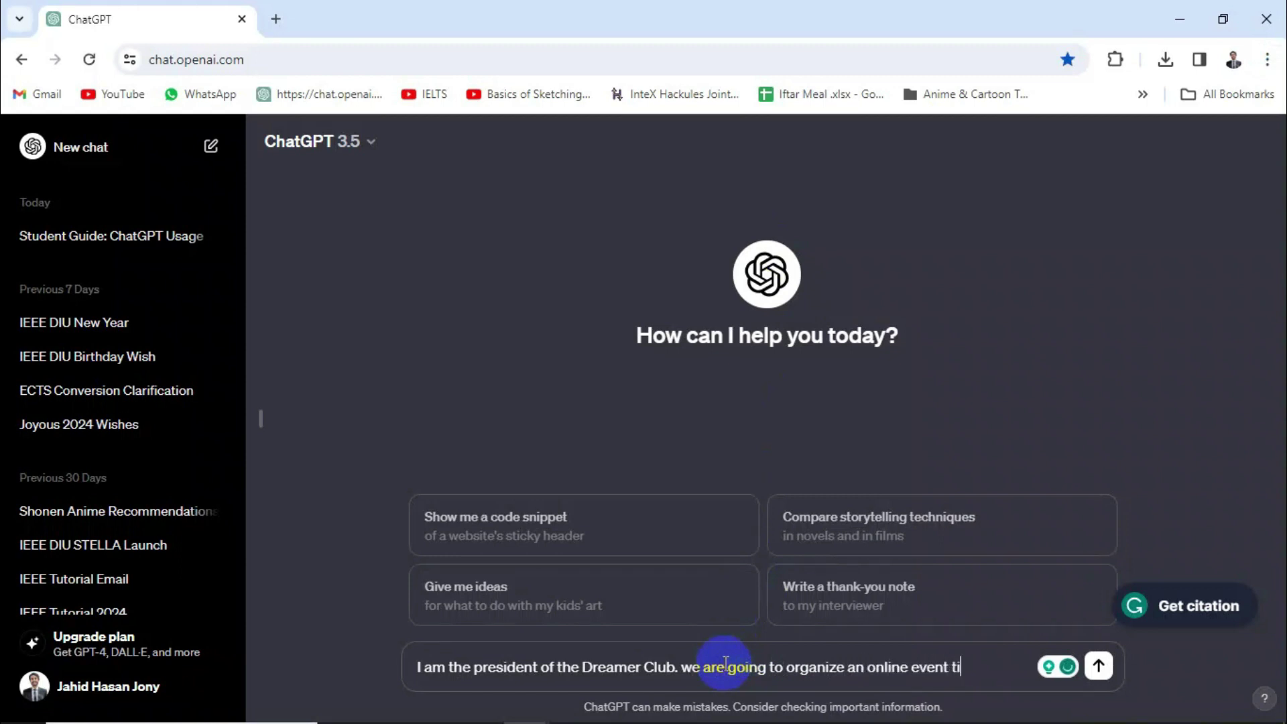
{"action": "type", "text": "tles"}
{"action": "key", "text": "BackSpace"}
{"action": "type", "text": "d \"Study abroad with"}
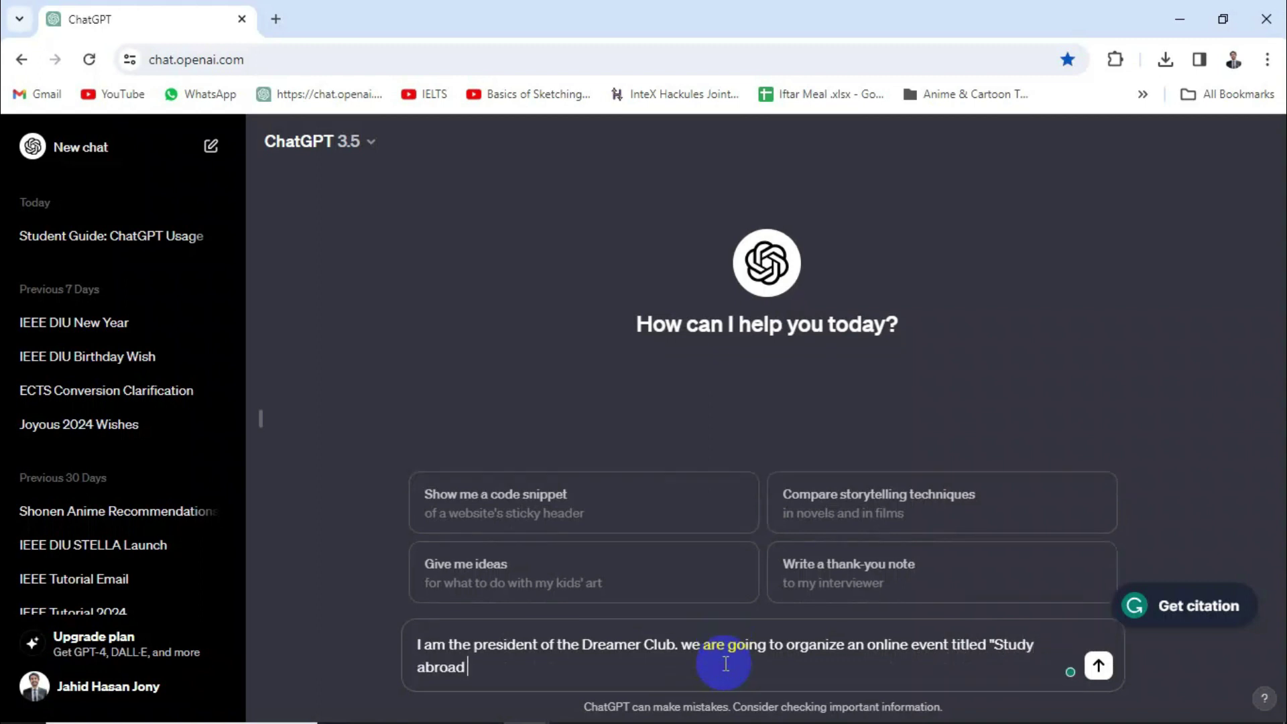
{"action": "type", "text": " f"}
{"action": "key", "text": "BackSpace"}
{"action": "type", "text": "scholership"}
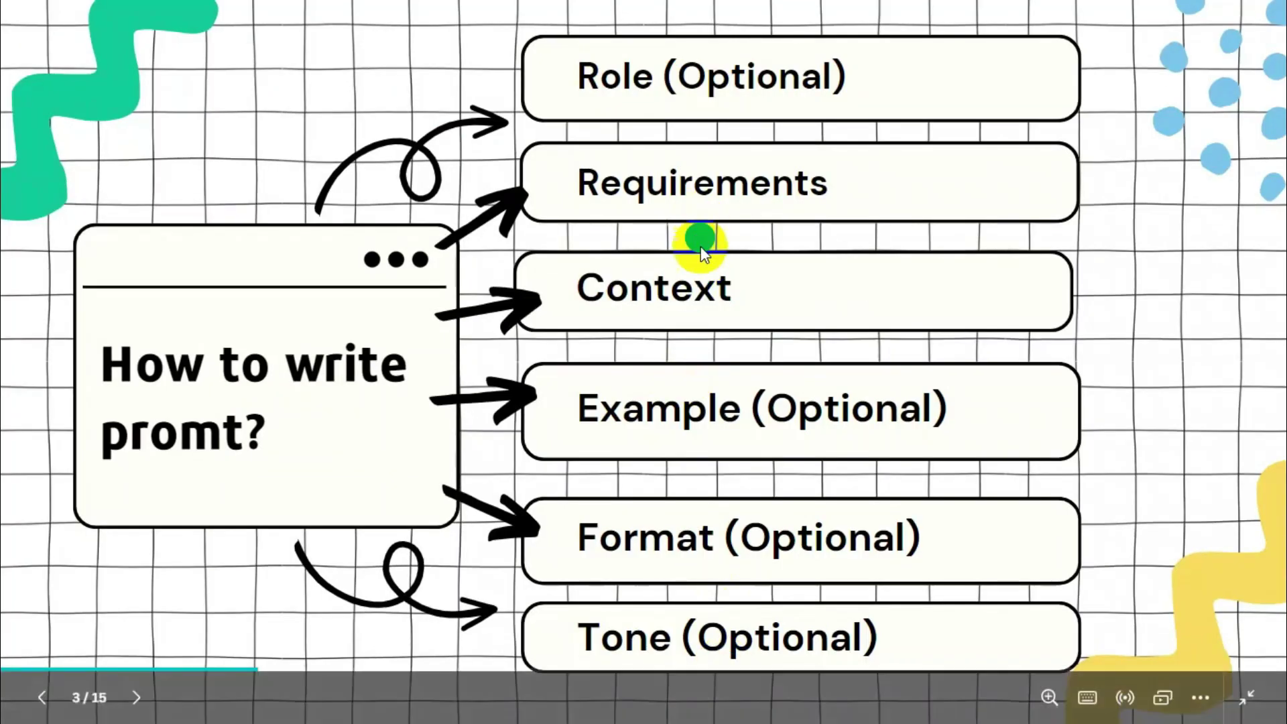
Return to ChatGPT from the slides and accept the corrections capitalizing "Abroad" and "Scholarship" in the event title
{"action": "key", "text": "alt+Tab"}
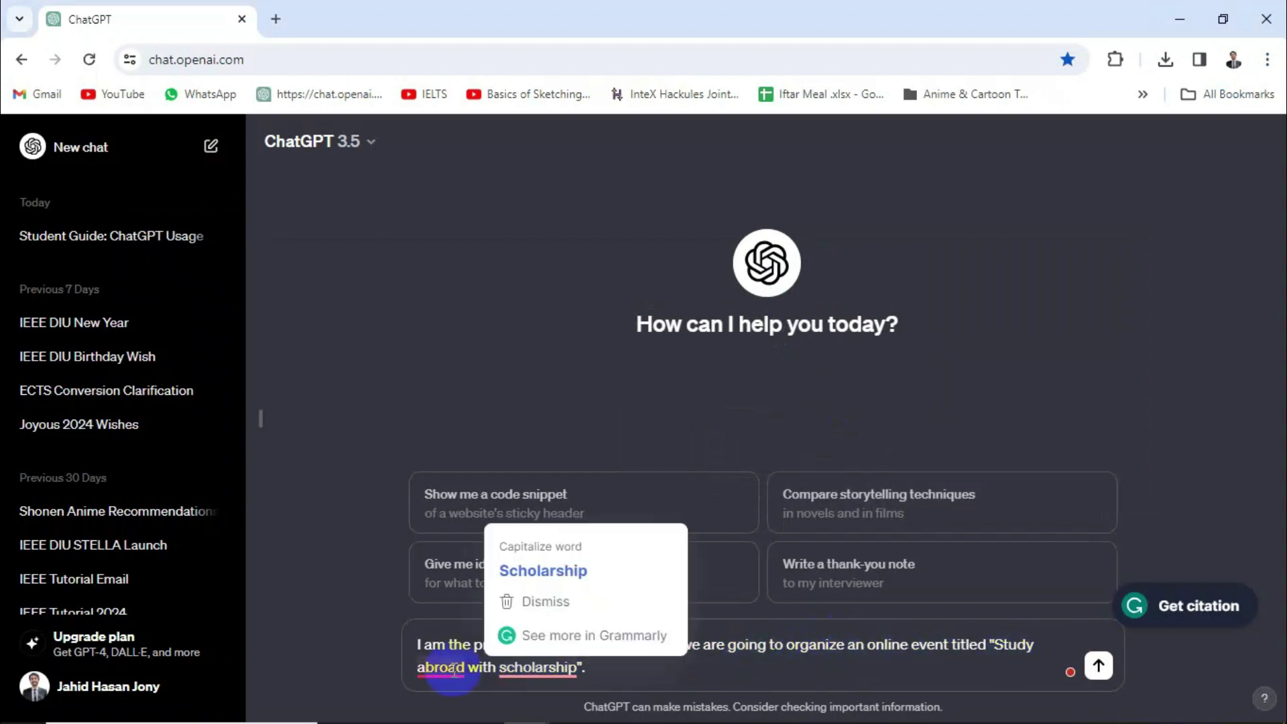
{"action": "mouse_move", "coordinate": [454, 669]}
{"action": "left_click", "coordinate": [460, 570]}
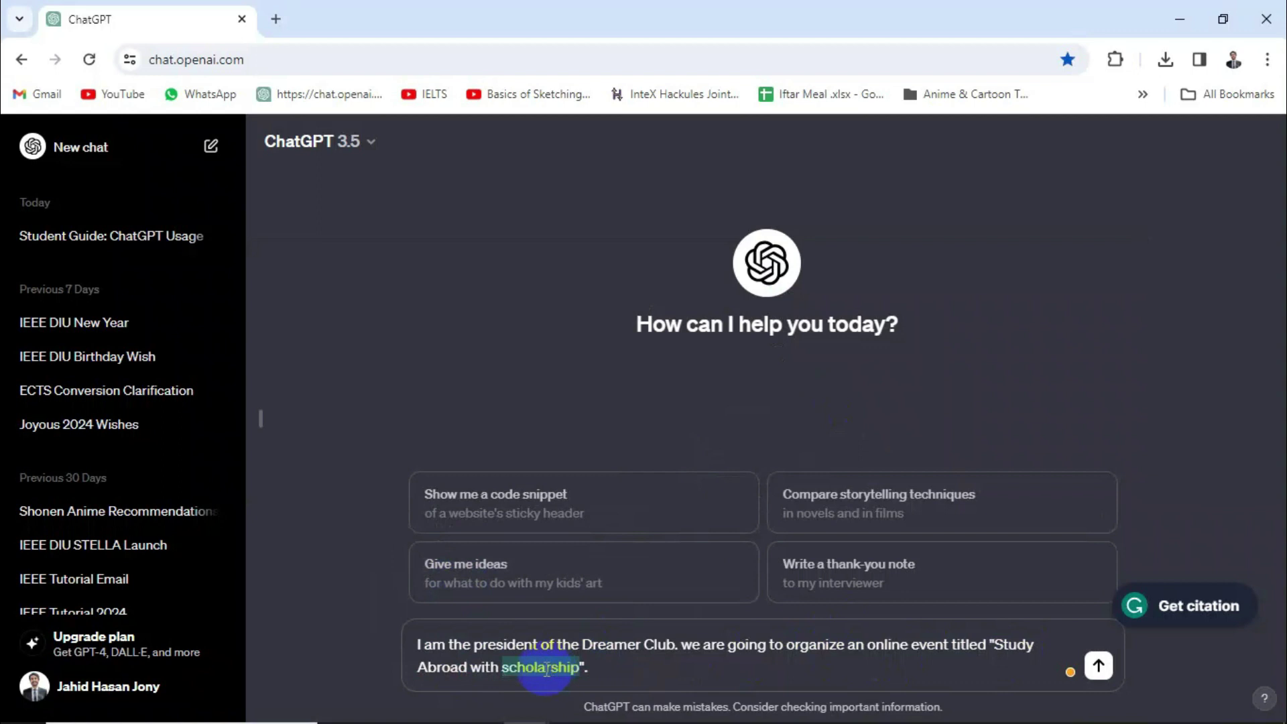
{"action": "mouse_move", "coordinate": [547, 669]}
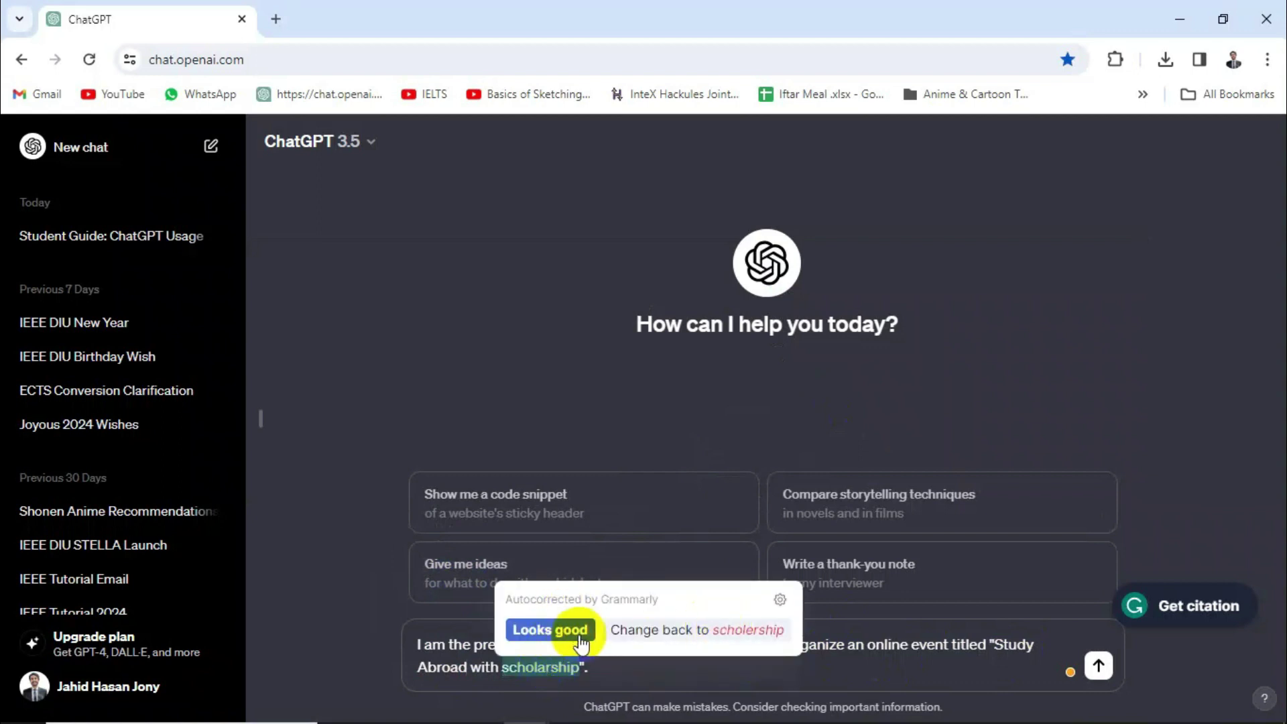
{"action": "left_click", "coordinate": [579, 633]}
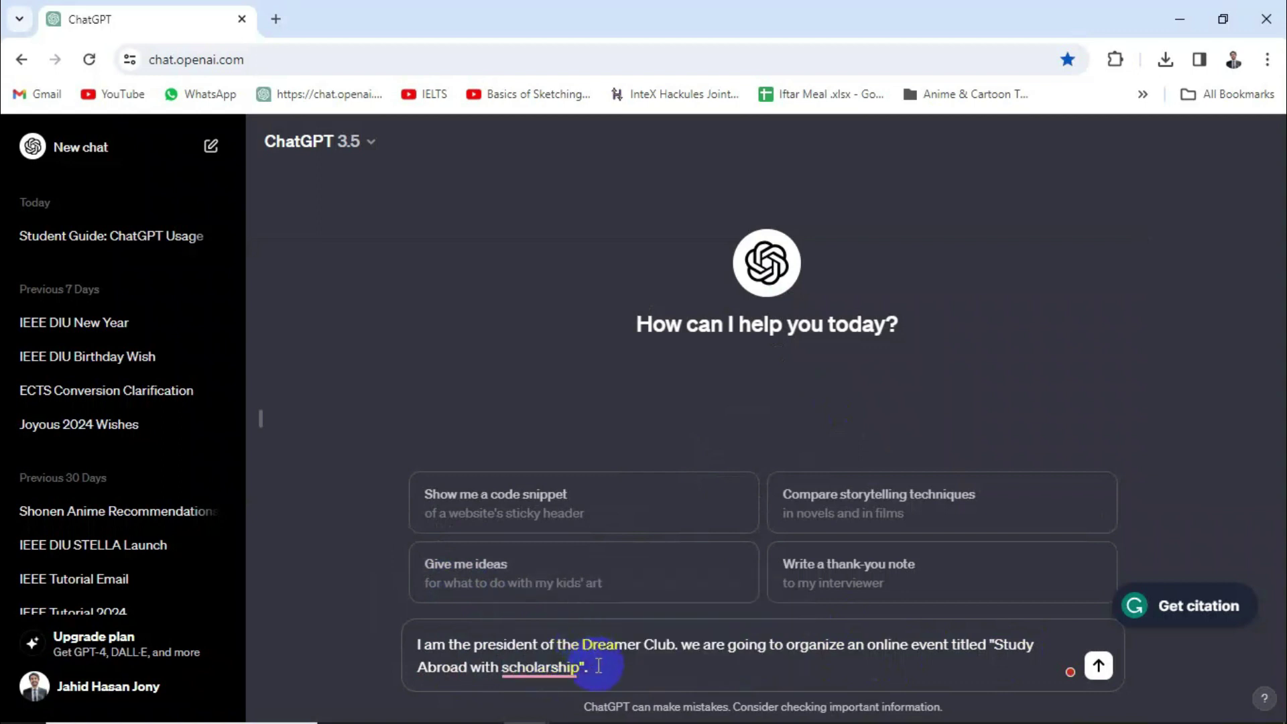
{"action": "mouse_move", "coordinate": [547, 667]}
{"action": "left_click", "coordinate": [544, 572]}
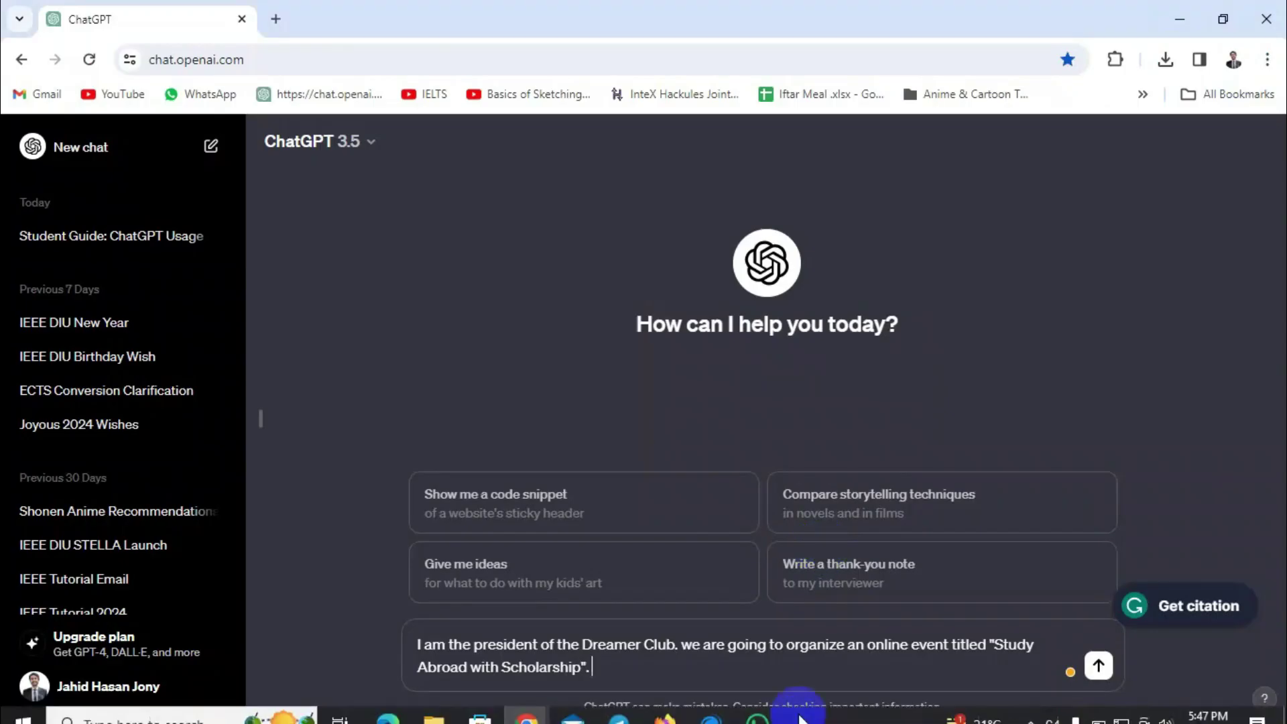
Add the request "write me an invitation email for the participants." at the end of the prompt
{"action": "left_click", "coordinate": [714, 666]}
{"action": "type", "text": "wri"}
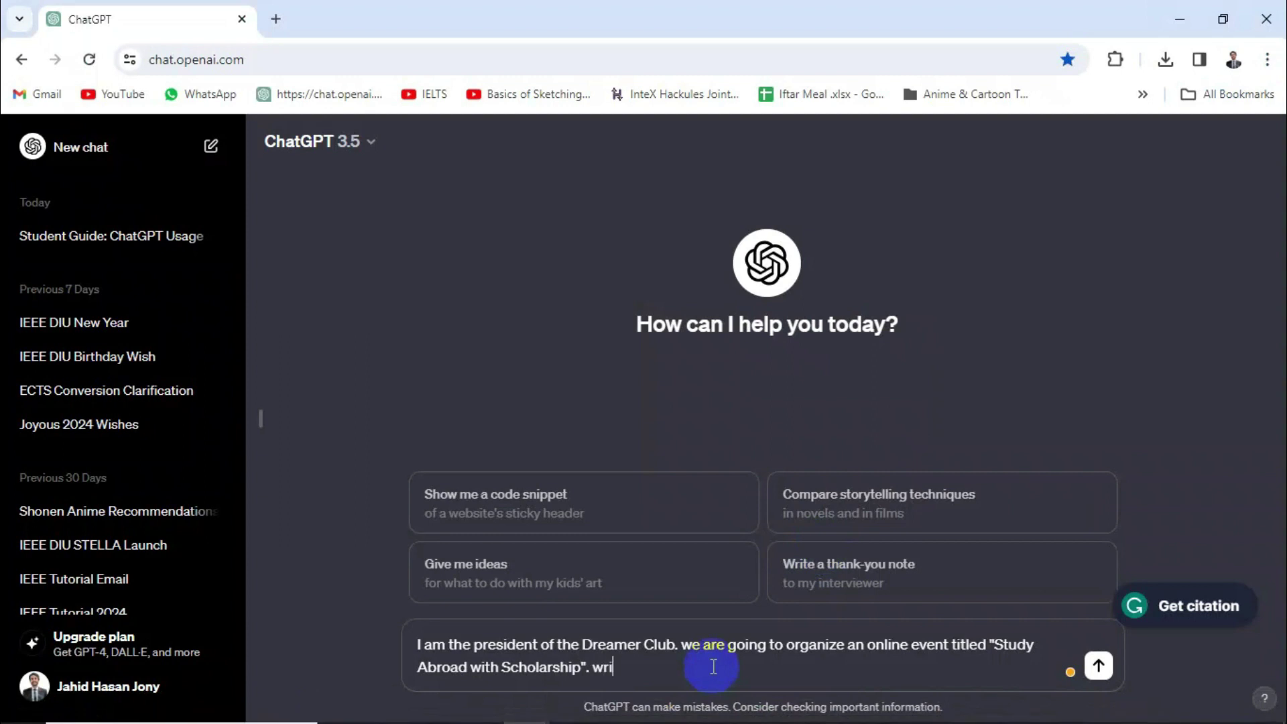
{"action": "type", "text": "te me an i"}
{"action": "type", "text": "n"}
{"action": "type", "text": "va"}
{"action": "type", "text": "itation em"}
{"action": "type", "text": "a"}
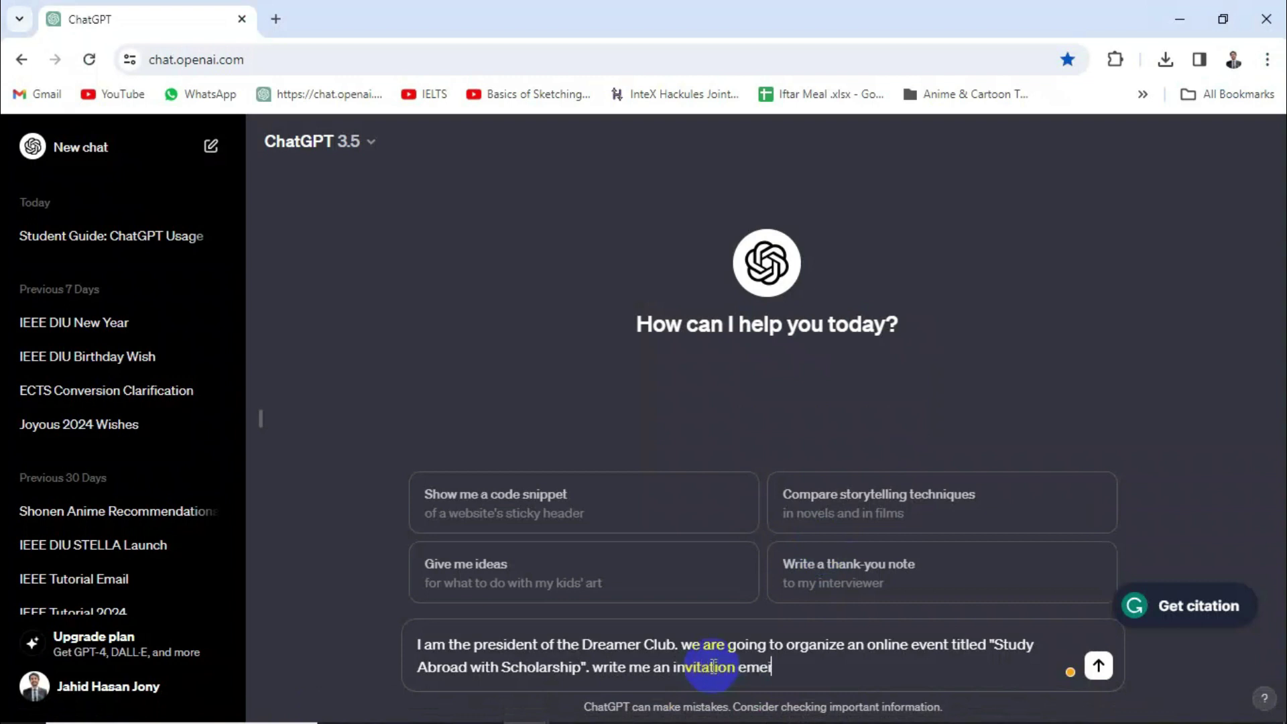
{"action": "type", "text": "il for"}
{"action": "key", "text": "BackSpace"}
{"action": "key", "text": "BackSpace"}
{"action": "key", "text": "BackSpace"}
{"action": "key", "text": "BackSpace"}
{"action": "type", "text": "for the participants"}
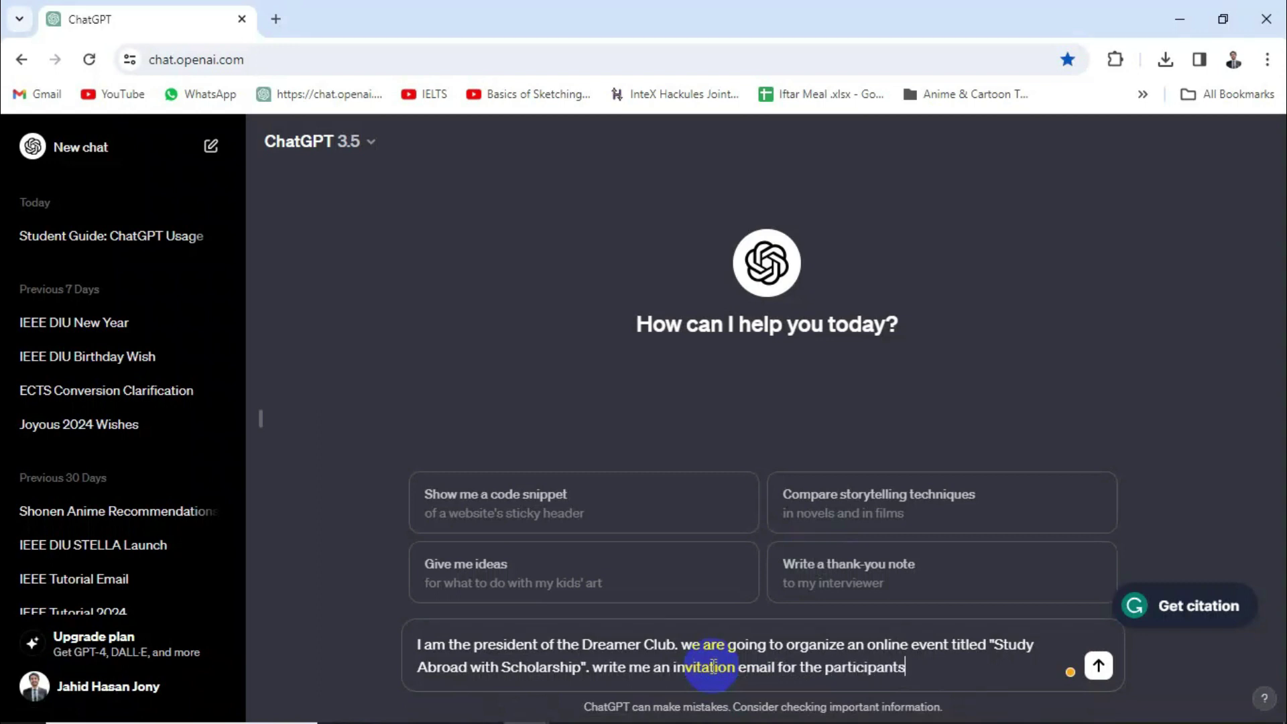
{"action": "type", "text": "."}
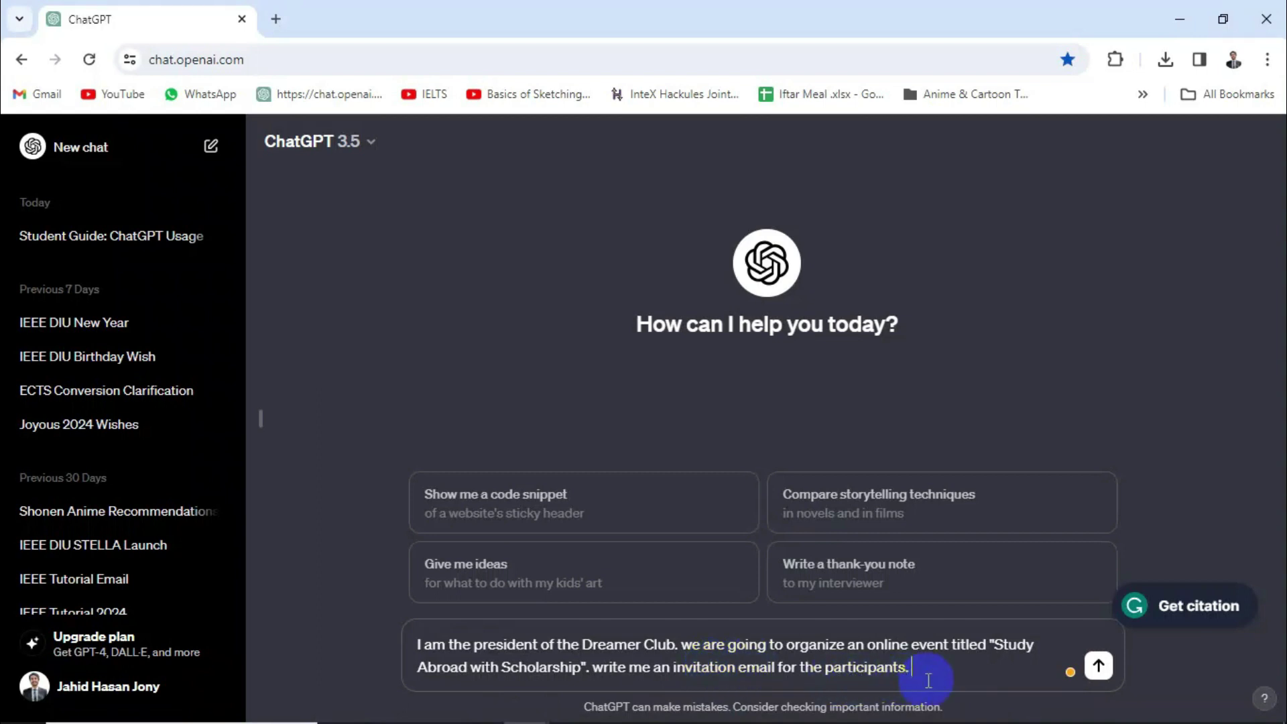
Add the sentence "participants will be college students." to the prompt, applying the suggestion that drops the extra article
{"action": "type", "text": "participant"}
{"action": "type", "text": "s will "}
{"action": "type", "text": "be the co"}
{"action": "type", "text": "lle"}
{"action": "type", "text": "ge studne"}
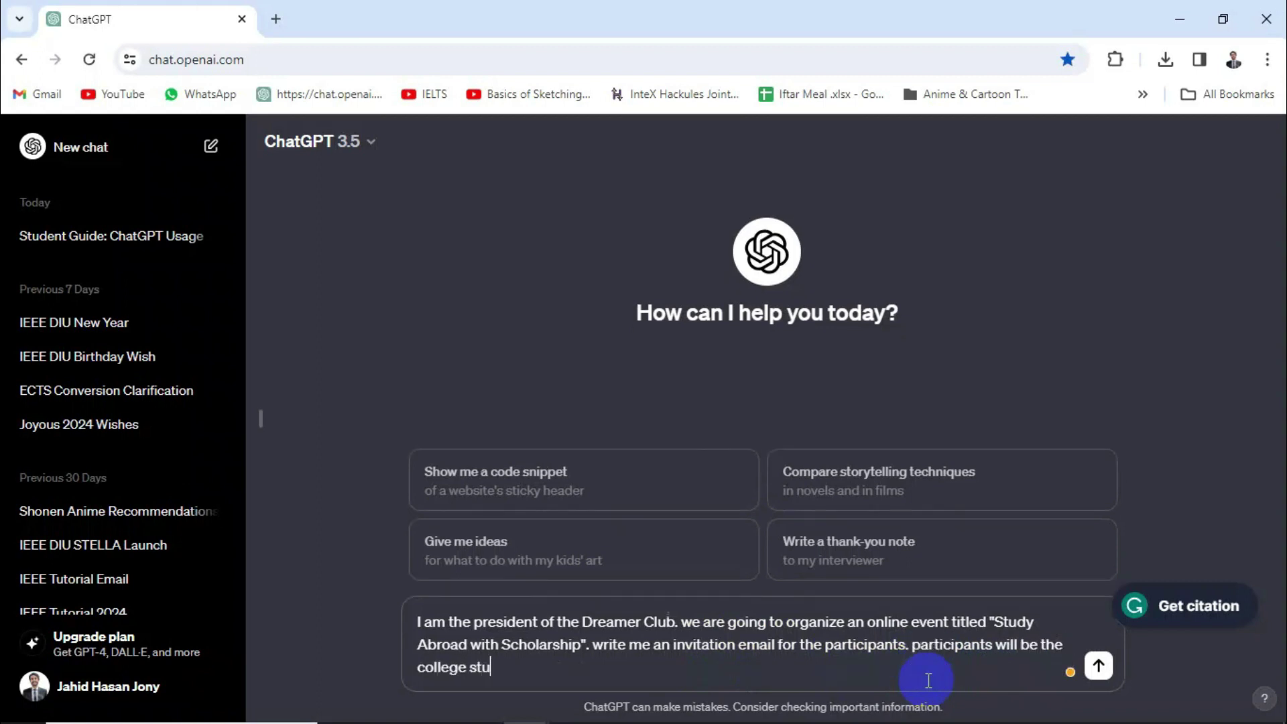
{"action": "key", "text": "BackSpace"}
{"action": "key", "text": "BackSpace"}
{"action": "type", "text": "ents."}
{"action": "left_click", "coordinate": [1052, 644]}
{"action": "left_click", "coordinate": [1089, 543]}
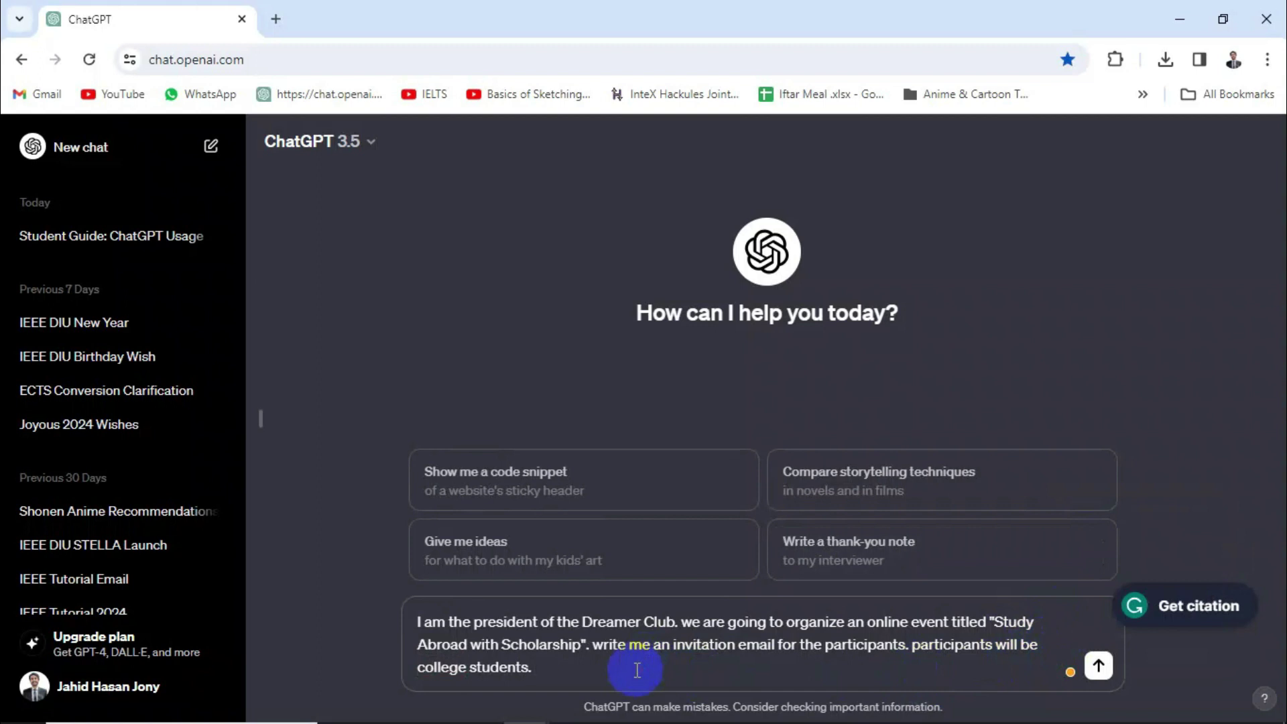
Below a blank line, add "event time: 9.00 PM" and "event date: 04-02-2024" on separate lines
{"action": "key", "text": "shift+Return"}
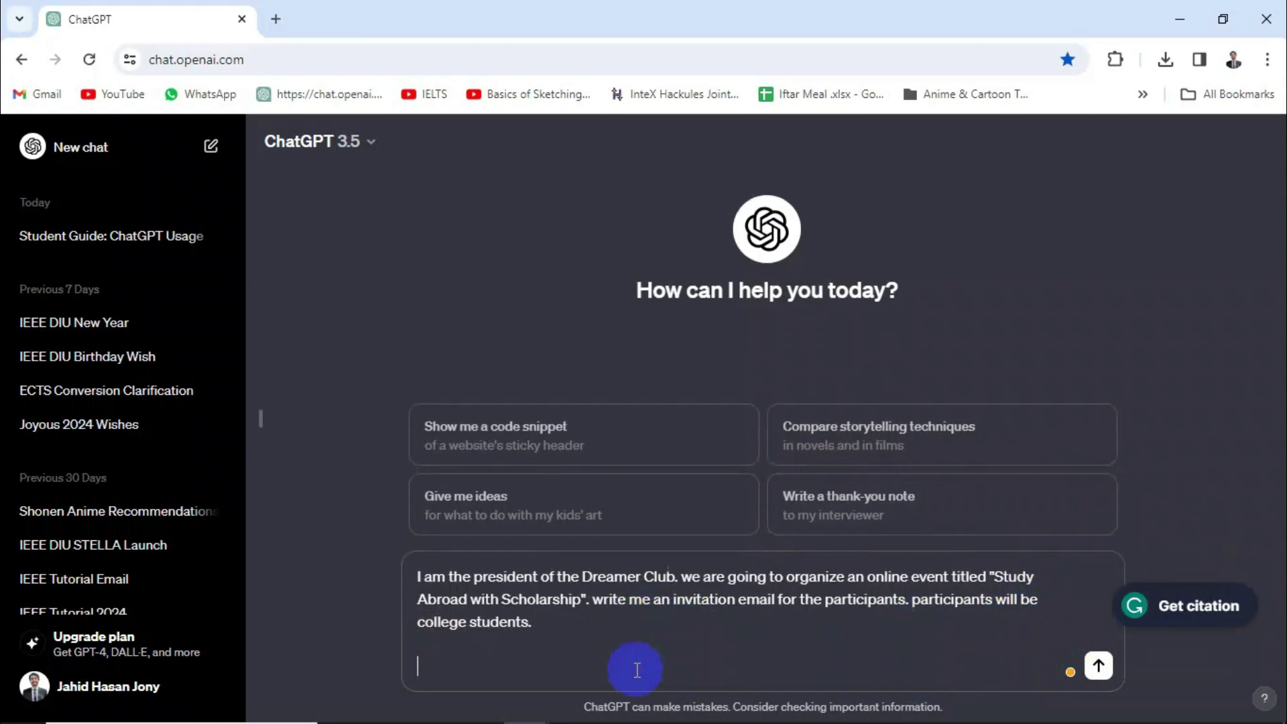
{"action": "type", "text": "evets"}
{"action": "key", "text": "BackSpace"}
{"action": "key", "text": "BackSpace"}
{"action": "type", "text": "nt time:"}
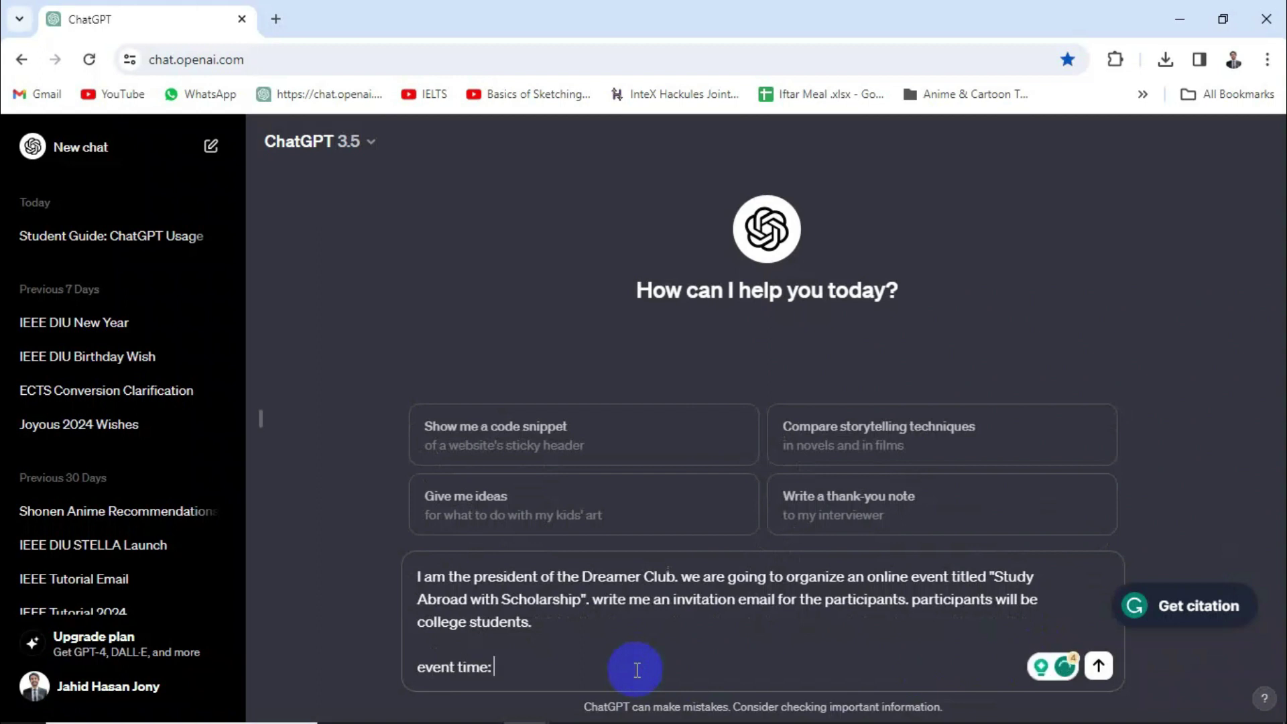
{"action": "type", "text": " 9/"}
{"action": "type", "text": "00 PM"}
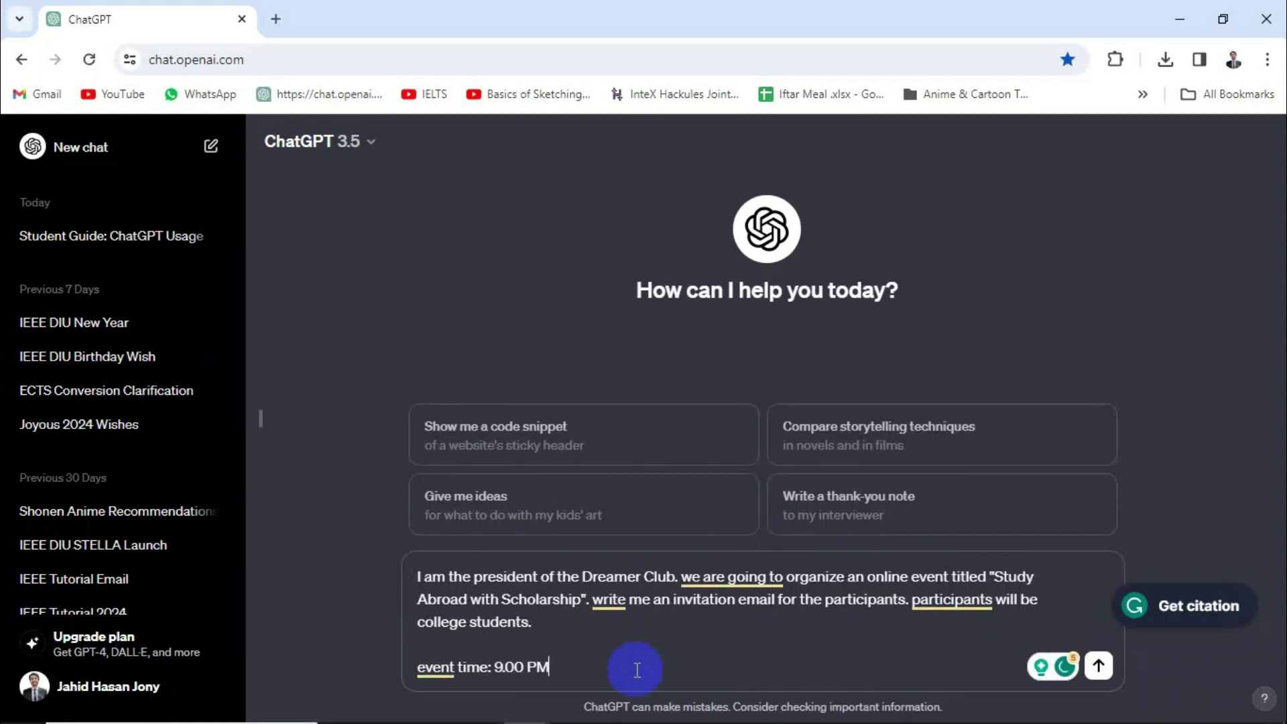
{"action": "key", "text": "shift+Return"}
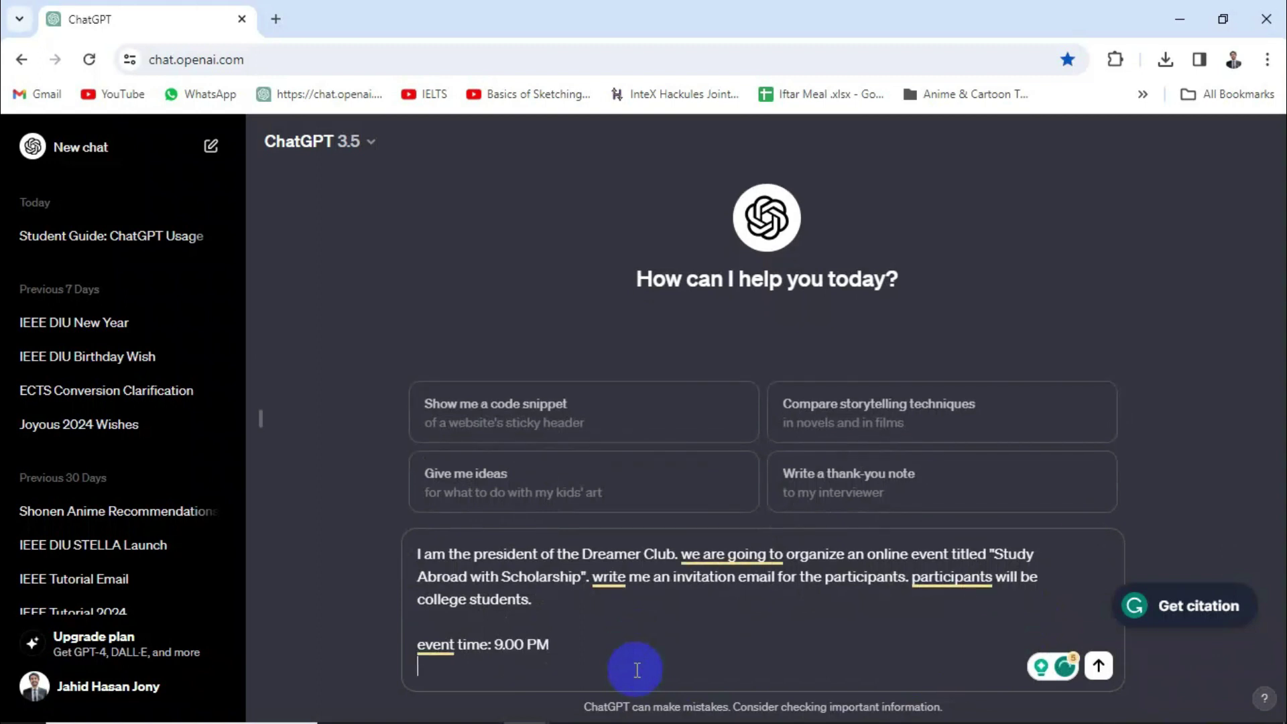
{"action": "type", "text": "event date: "}
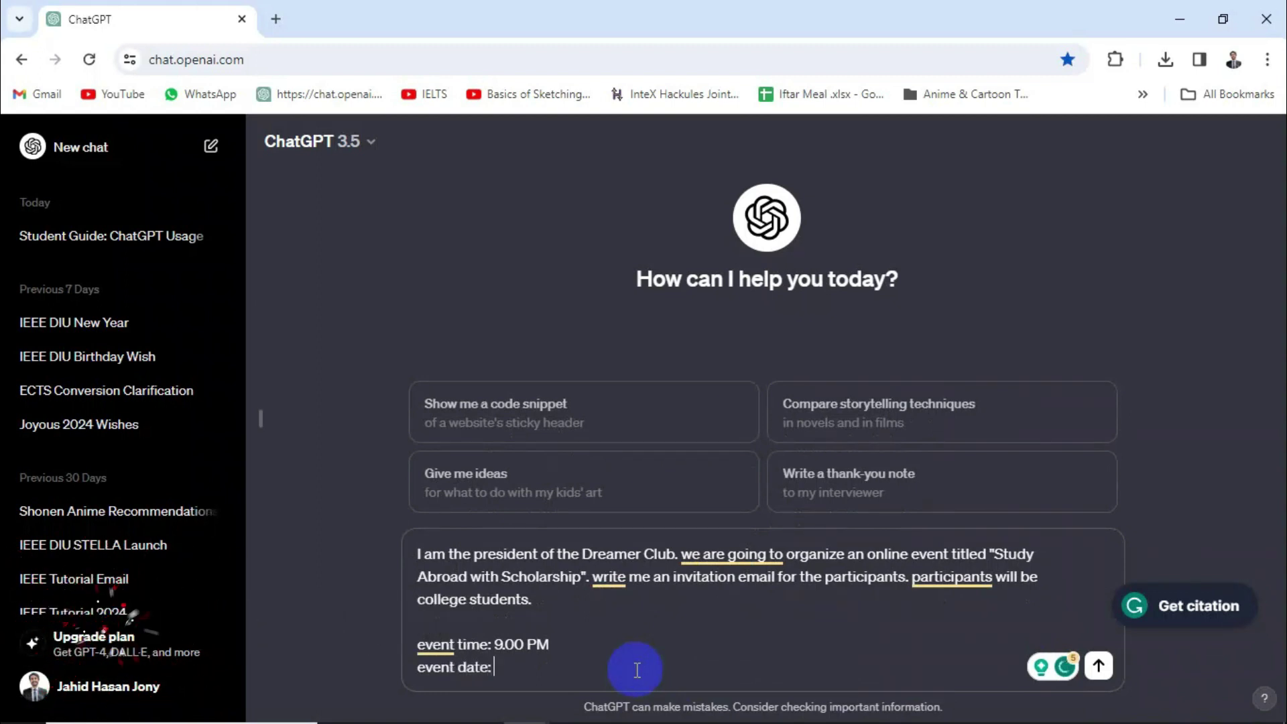
{"action": "type", "text": "04-02-2024"}
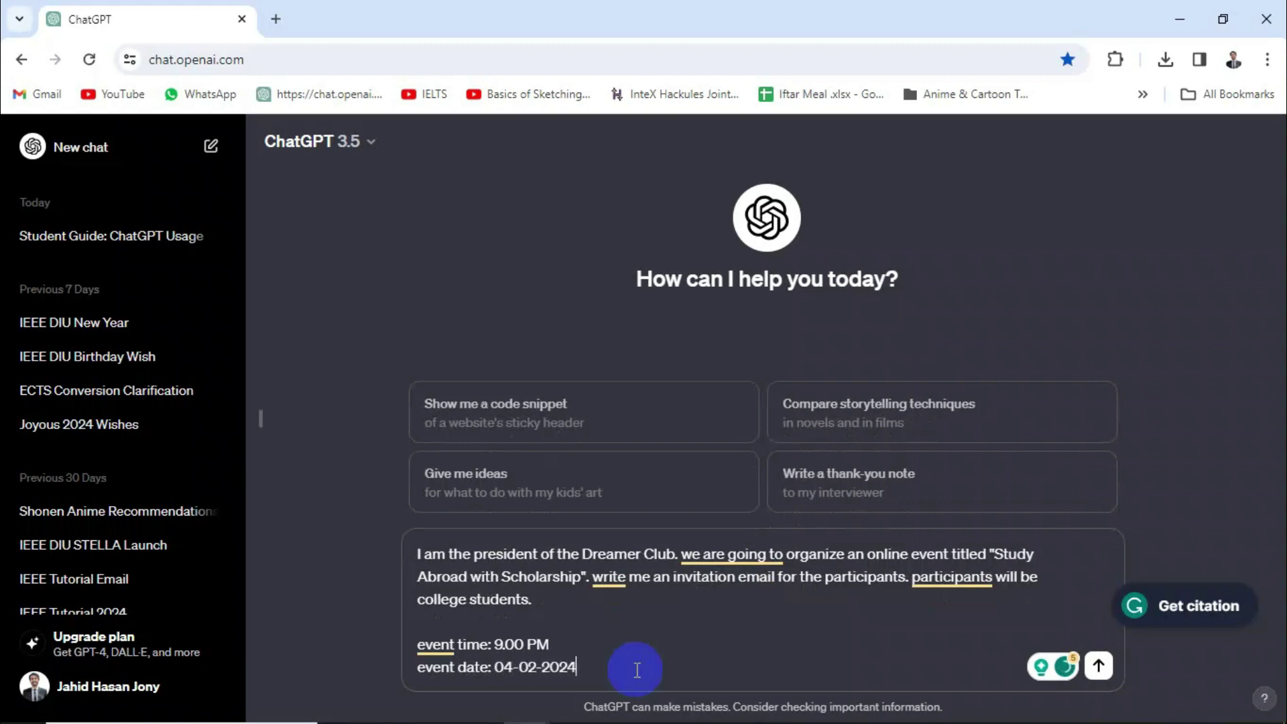
Add the lines "platform: Zoom" and "Event type: Webinar" below the event date
{"action": "key", "text": "shift+Return"}
{"action": "type", "text": "platform"}
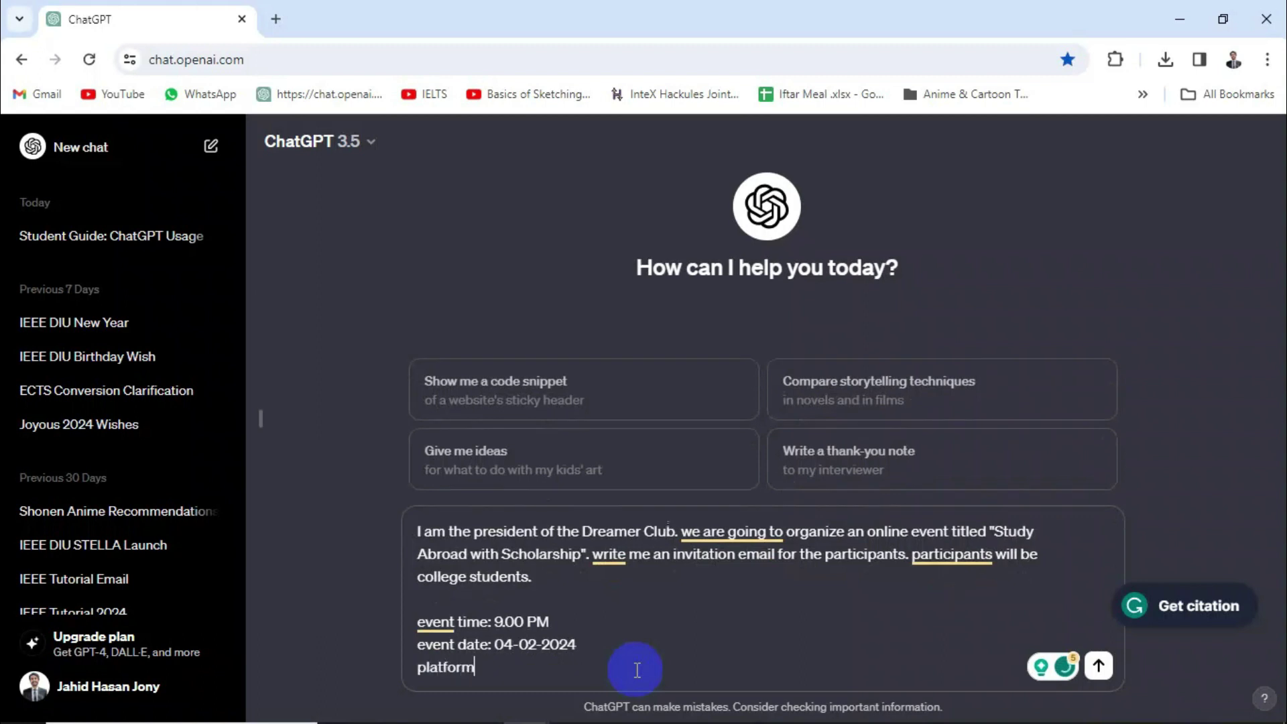
{"action": "type", "text": ": Zoom"}
{"action": "key", "text": "shift+Return"}
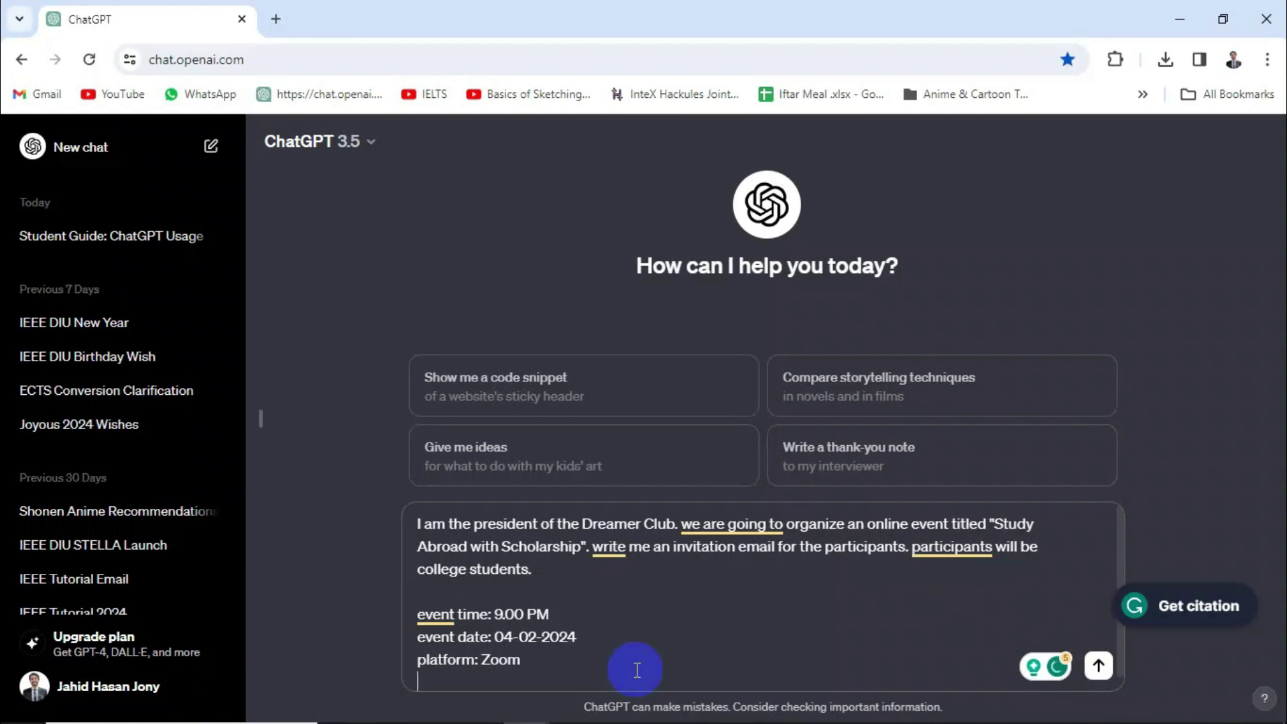
{"action": "type", "text": "E"}
{"action": "type", "text": "vent ty"}
{"action": "type", "text": "o"}
{"action": "type", "text": "pe"}
{"action": "type", "text": ": "}
{"action": "type", "text": "Webinar"}
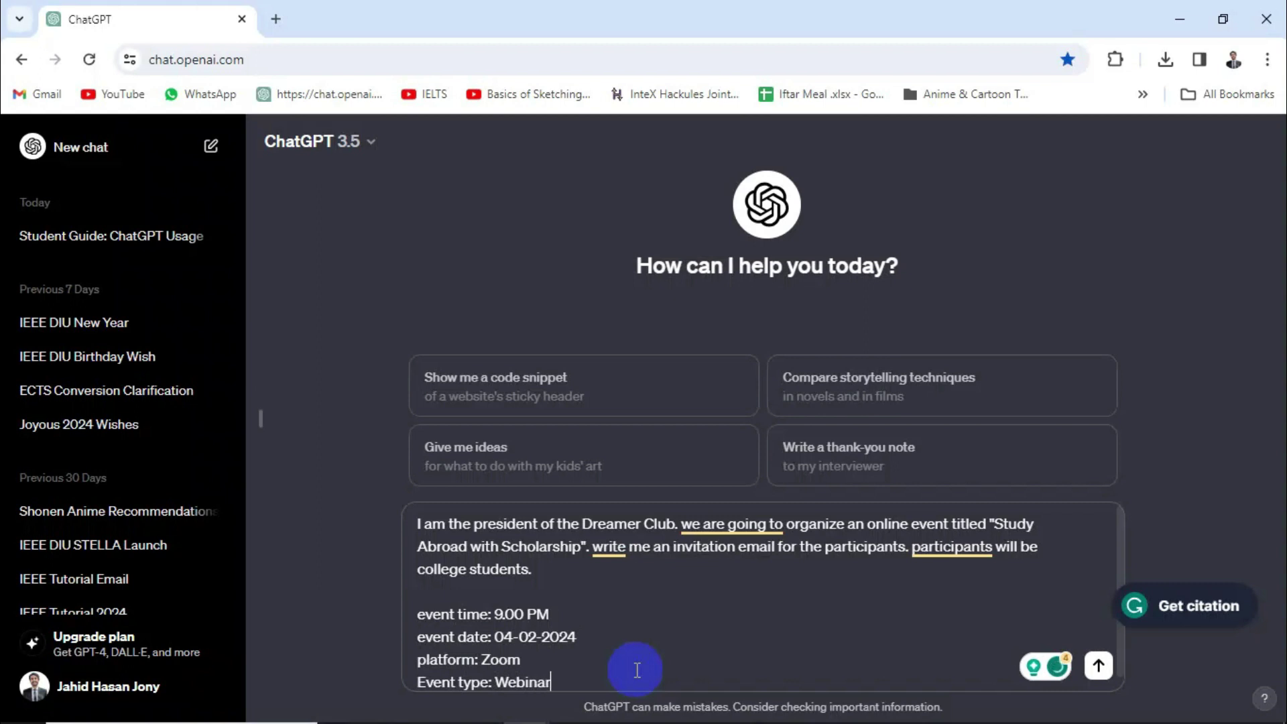
Add a guest speaker line with the speaker's full name and "from Daffodil International University.", and review the whole prompt
{"action": "key", "text": "shift+Return"}
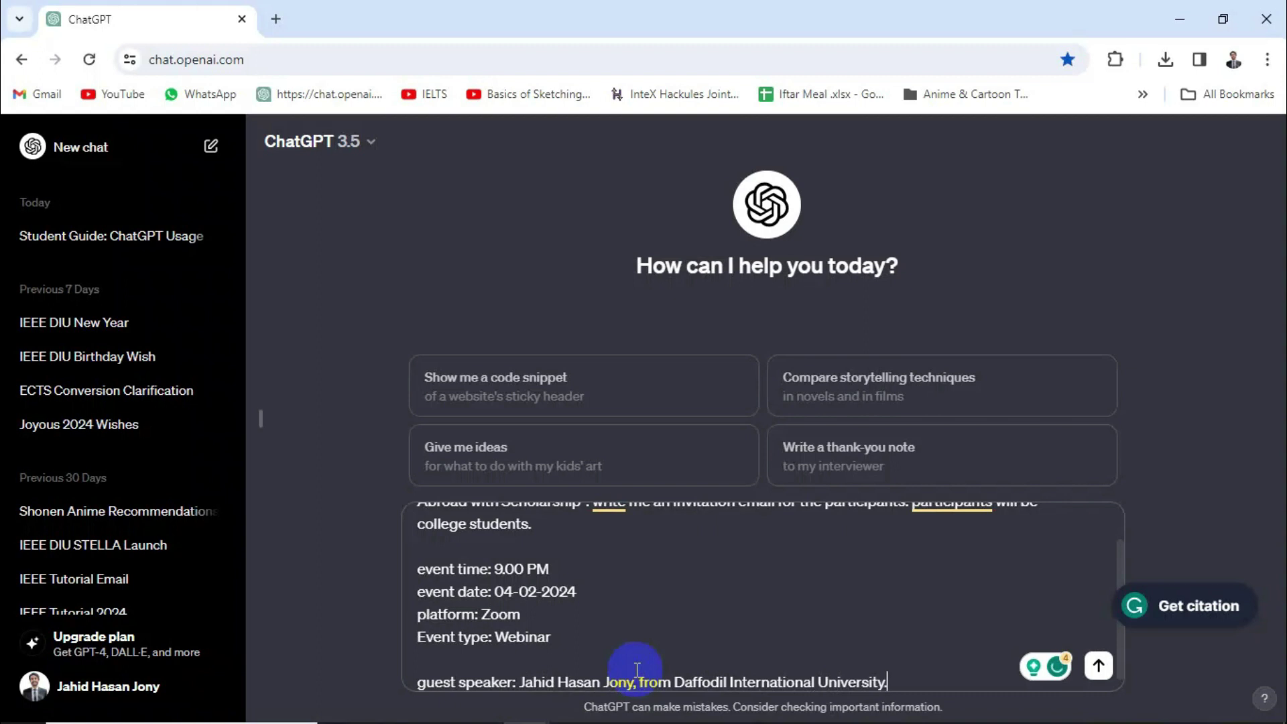
{"action": "scroll", "coordinate": [697, 603], "scroll_direction": "up", "scroll_amount": 2}
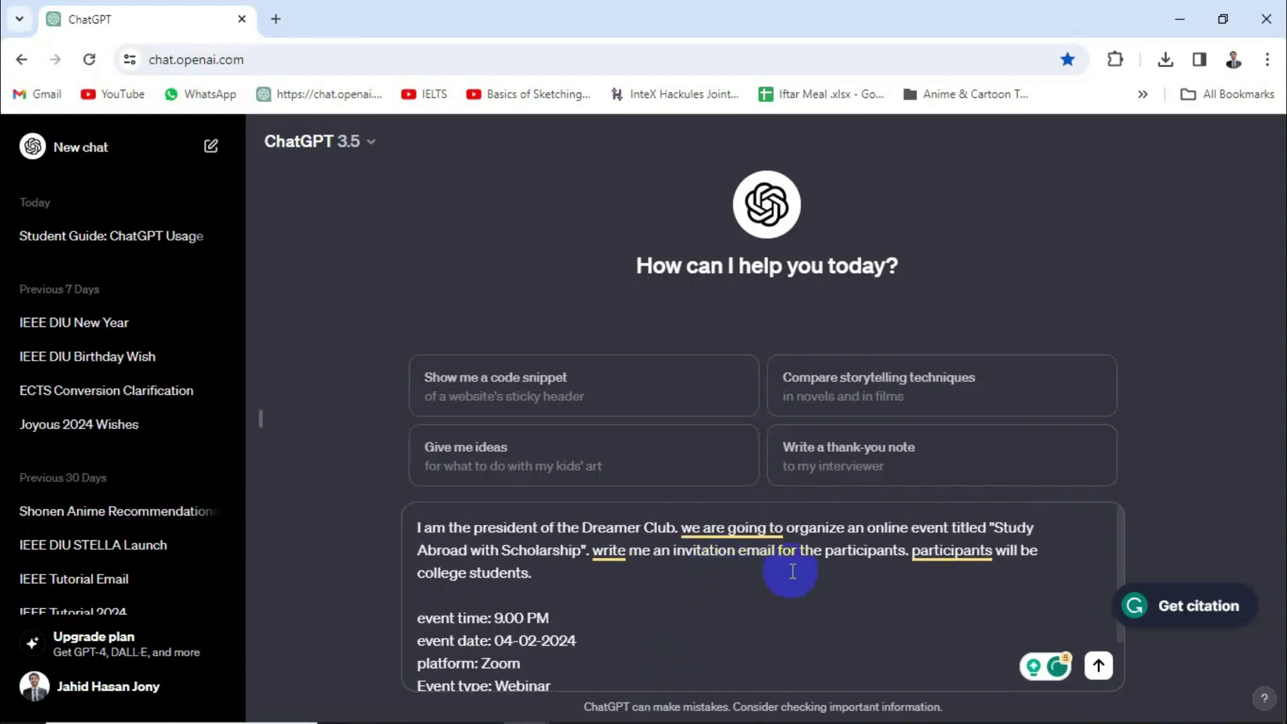
{"action": "scroll", "coordinate": [791, 571], "scroll_direction": "down", "scroll_amount": 2}
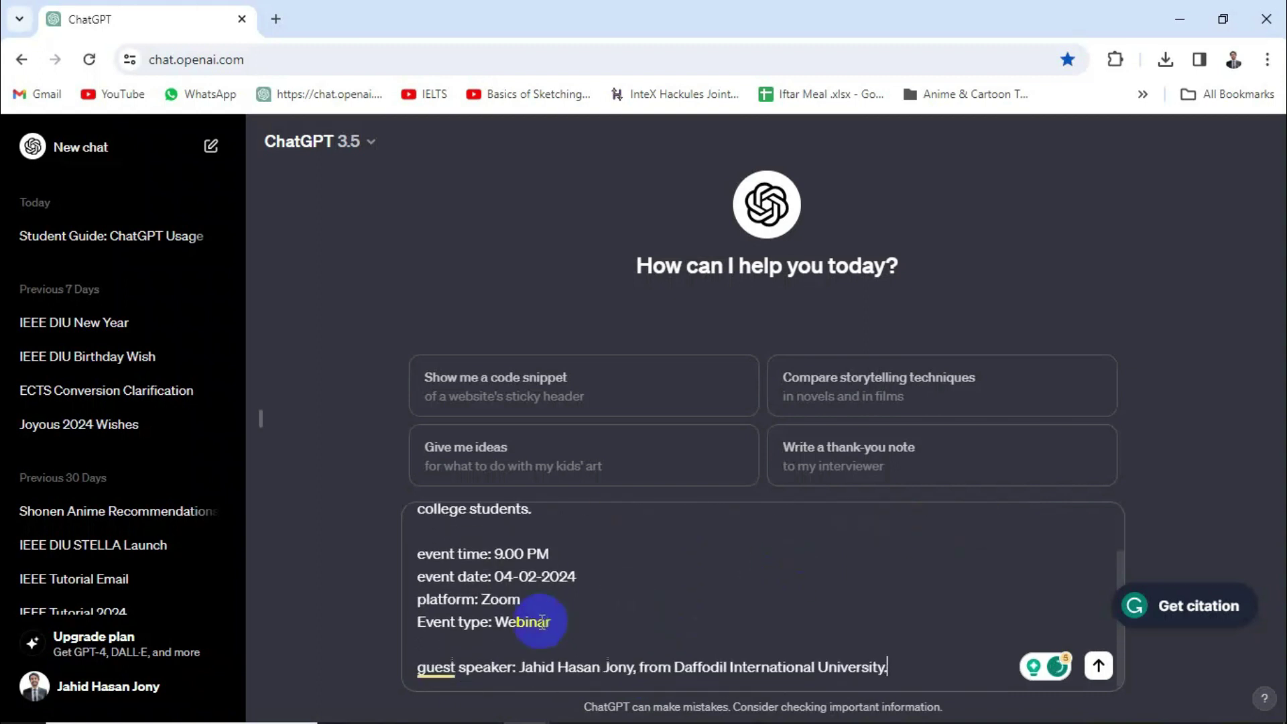
{"action": "scroll", "coordinate": [702, 566], "scroll_direction": "up", "scroll_amount": 1}
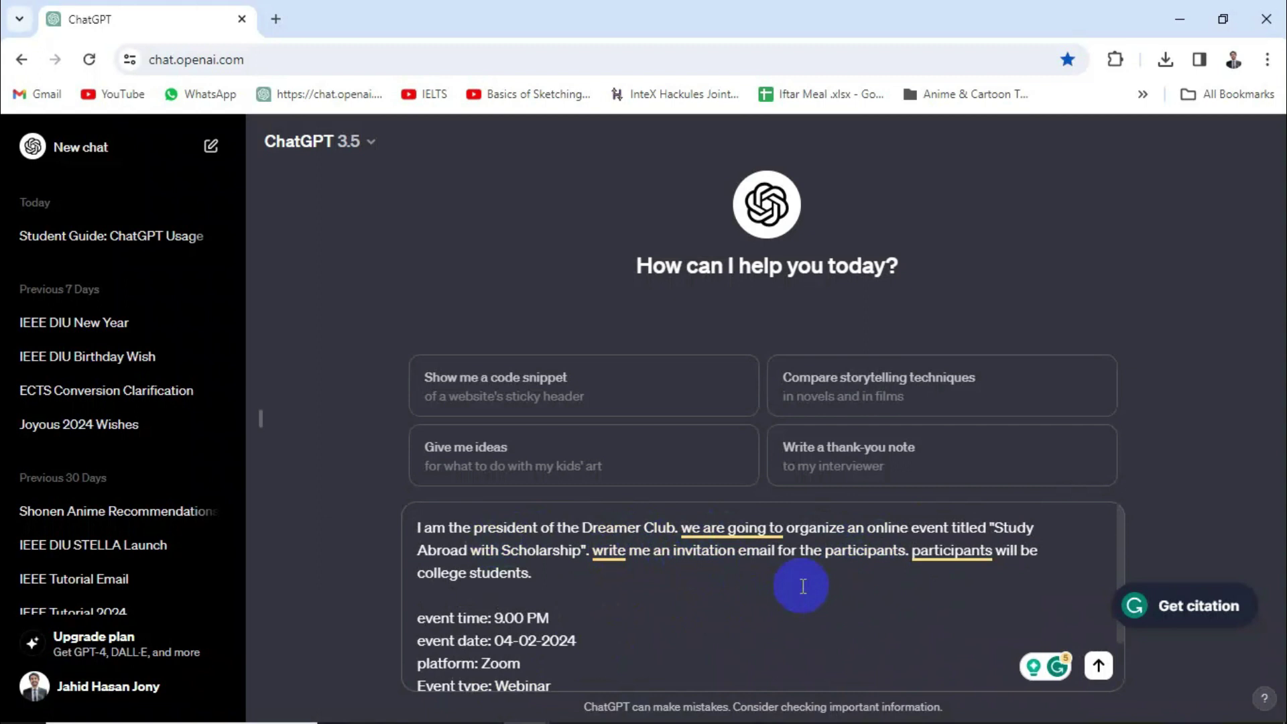
{"action": "scroll", "coordinate": [791, 583], "scroll_direction": "down", "scroll_amount": 2}
{"action": "left_click_drag", "start_coordinate": [419, 551], "coordinate": [614, 620]}
{"action": "left_click", "coordinate": [678, 596]}
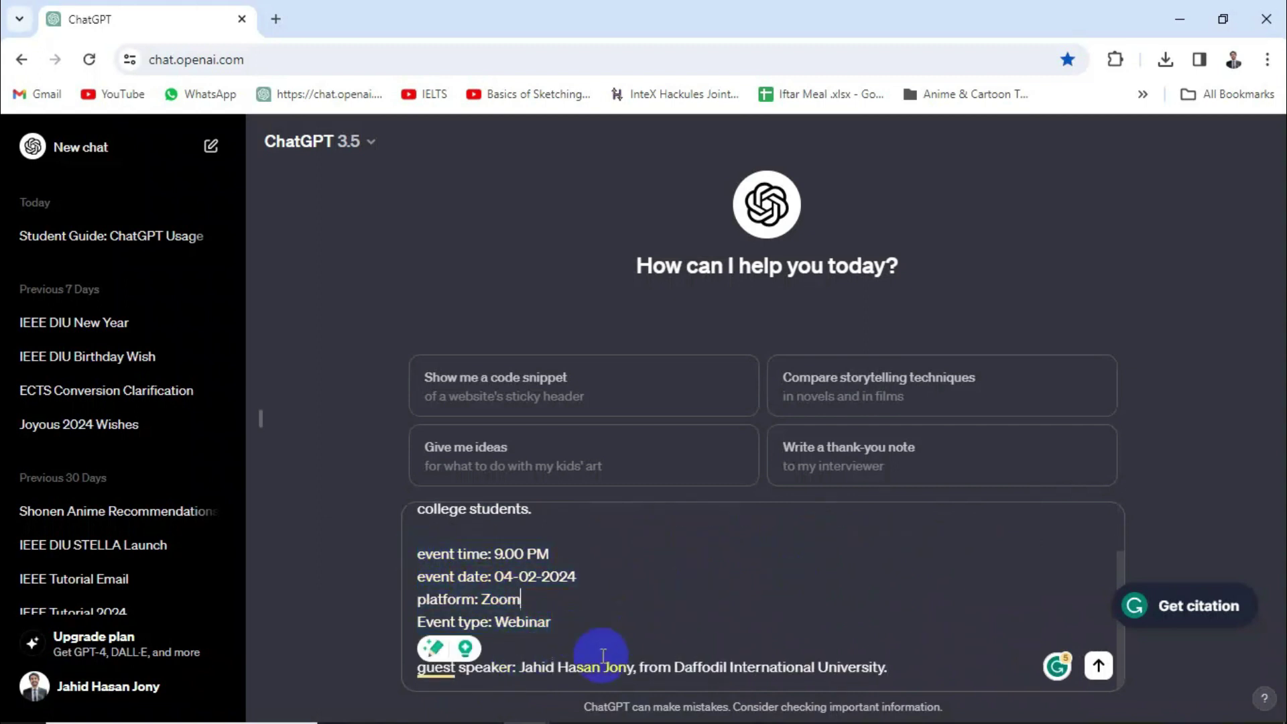
Submit the prompt to generate the invitation email and check the subject line of the response
{"action": "left_click", "coordinate": [1098, 667]}
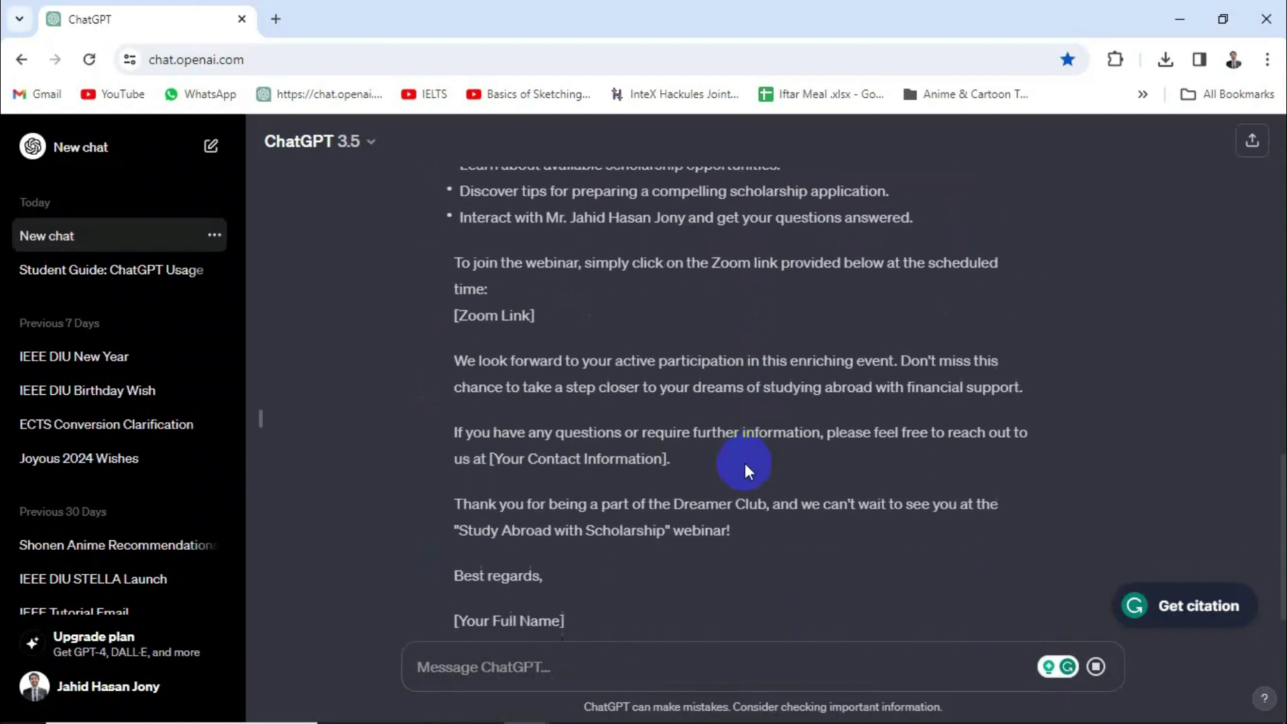
{"action": "scroll", "coordinate": [746, 464], "scroll_direction": "up", "scroll_amount": 15}
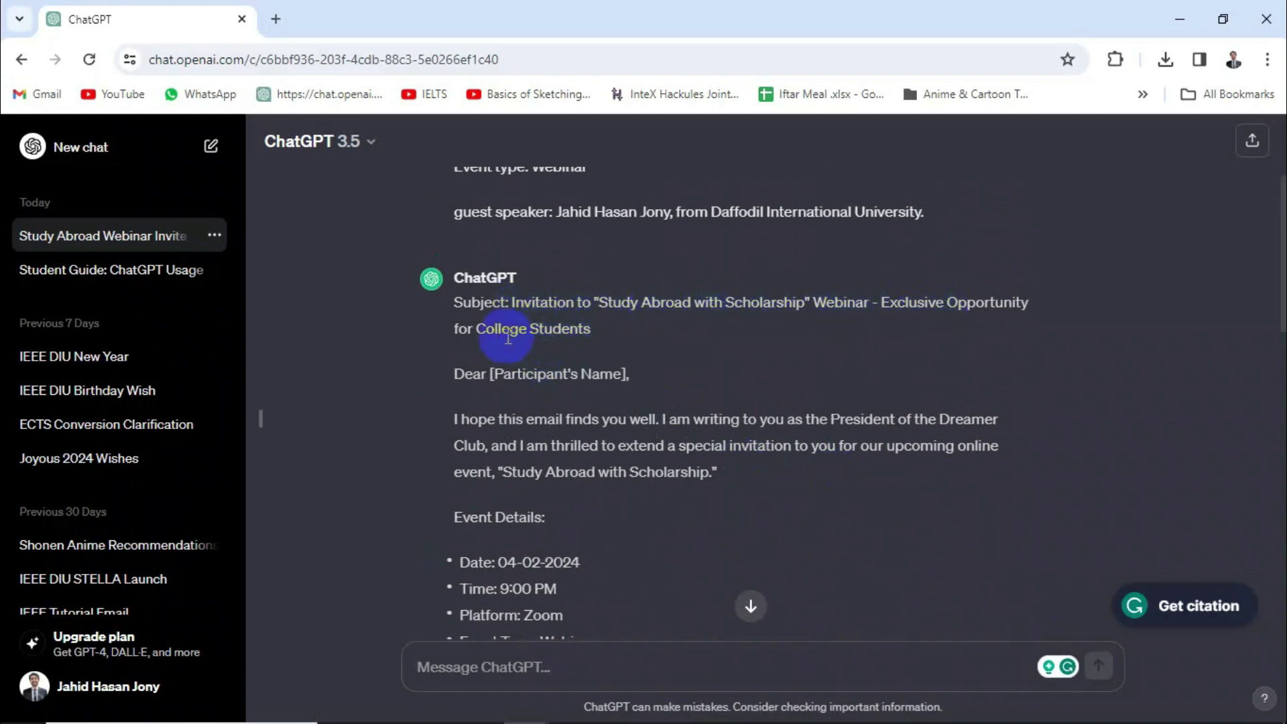
{"action": "left_click_drag", "start_coordinate": [593, 331], "coordinate": [543, 312]}
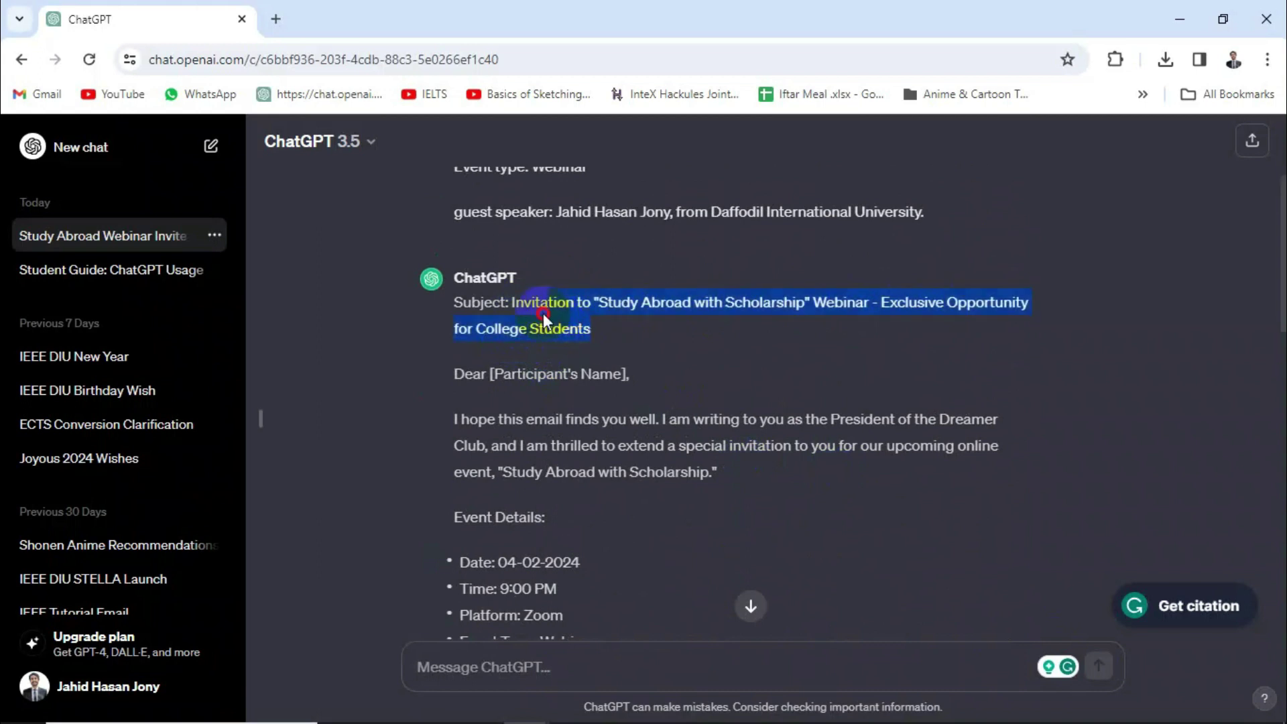
{"action": "left_click", "coordinate": [537, 372]}
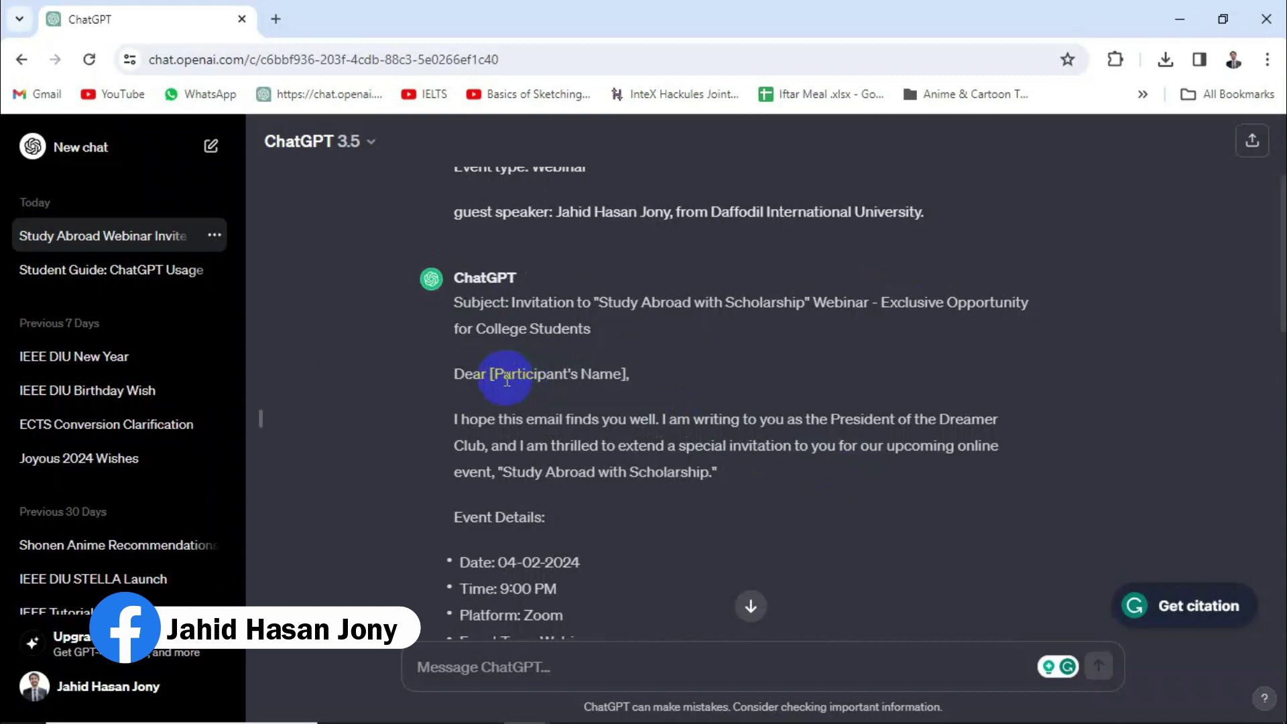
Read the generated email's greeting, event details and the paragraphs on the webinar's purpose and guest speaker
{"action": "scroll", "coordinate": [499, 377], "scroll_direction": "down", "scroll_amount": 1}
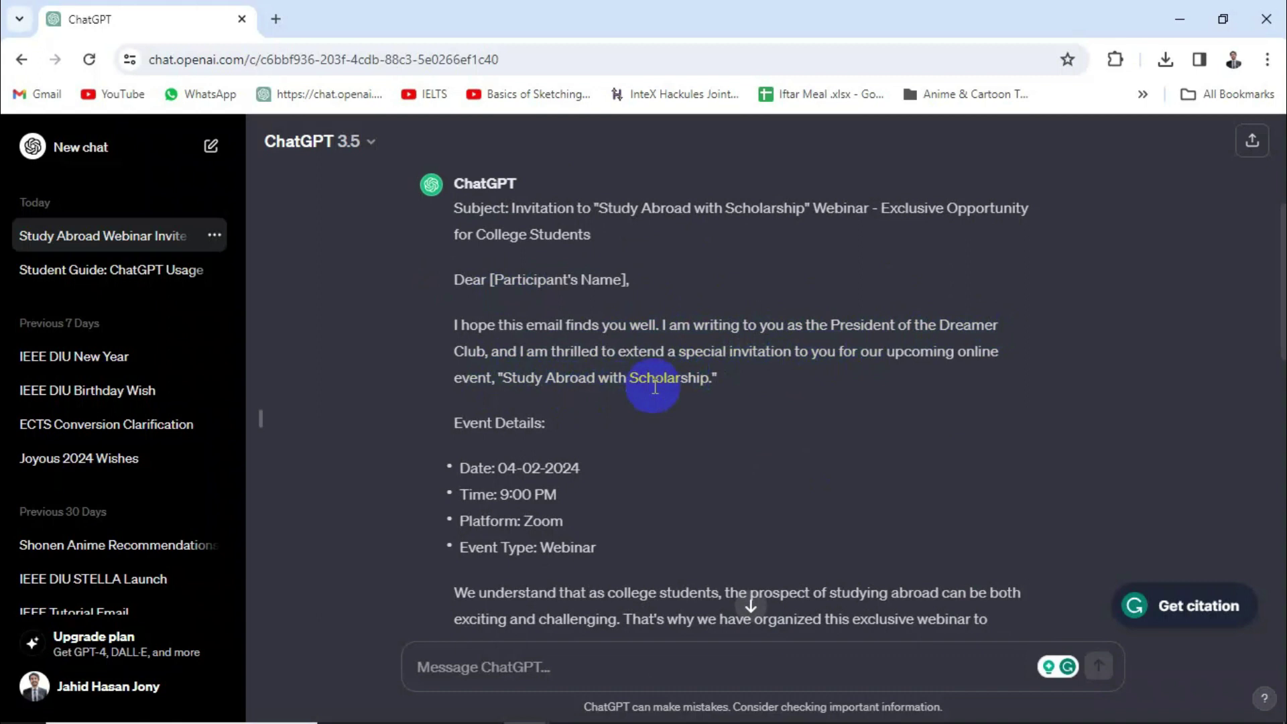
{"action": "scroll", "coordinate": [655, 382], "scroll_direction": "down", "scroll_amount": 2}
{"action": "left_click_drag", "start_coordinate": [468, 364], "coordinate": [560, 453]}
{"action": "left_click", "coordinate": [581, 409]}
{"action": "scroll", "coordinate": [581, 409], "scroll_direction": "down", "scroll_amount": 3}
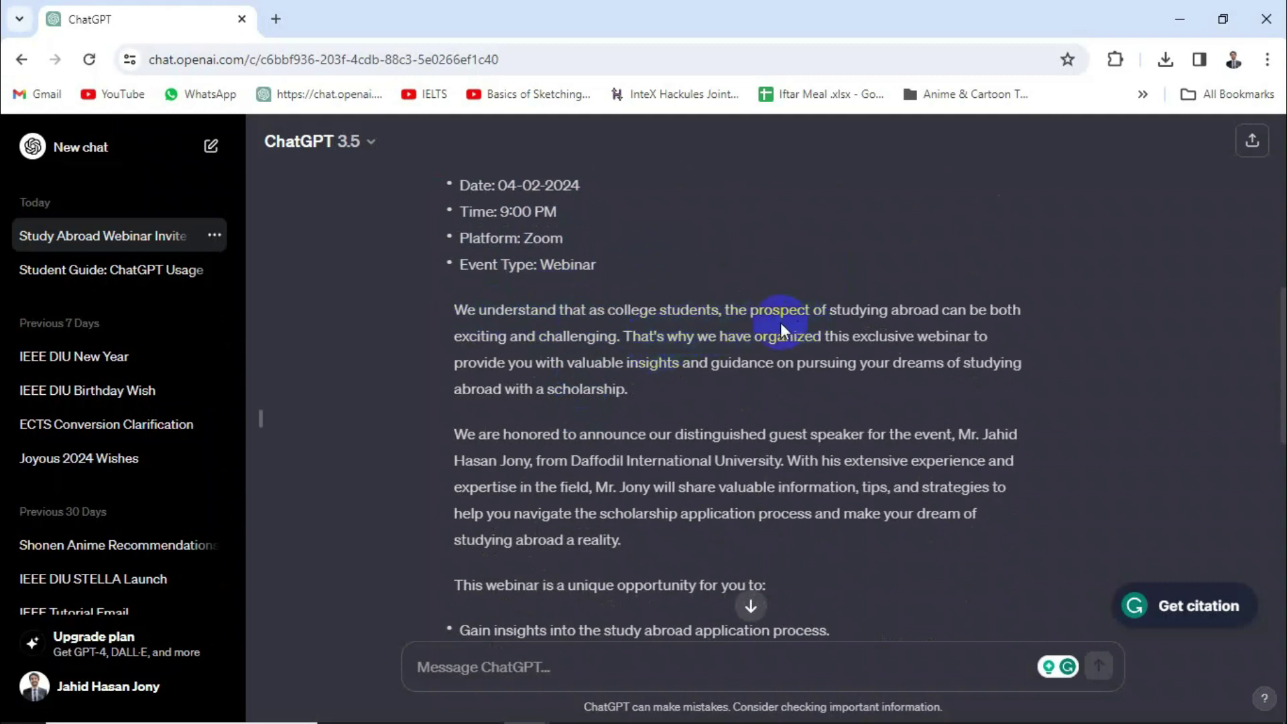
{"action": "left_click_drag", "start_coordinate": [626, 336], "coordinate": [655, 410]}
{"action": "left_click", "coordinate": [589, 422]}
{"action": "scroll", "coordinate": [589, 422], "scroll_direction": "down", "scroll_amount": 1}
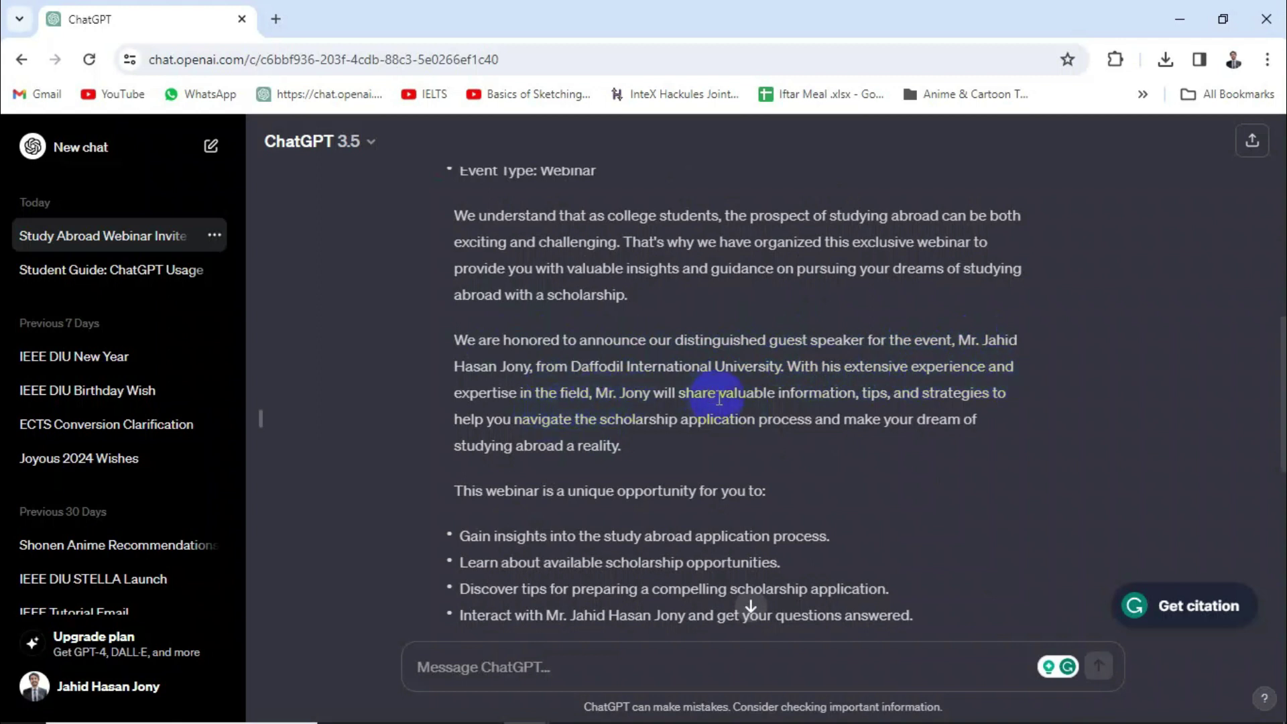
{"action": "left_click_drag", "start_coordinate": [859, 396], "coordinate": [836, 396]}
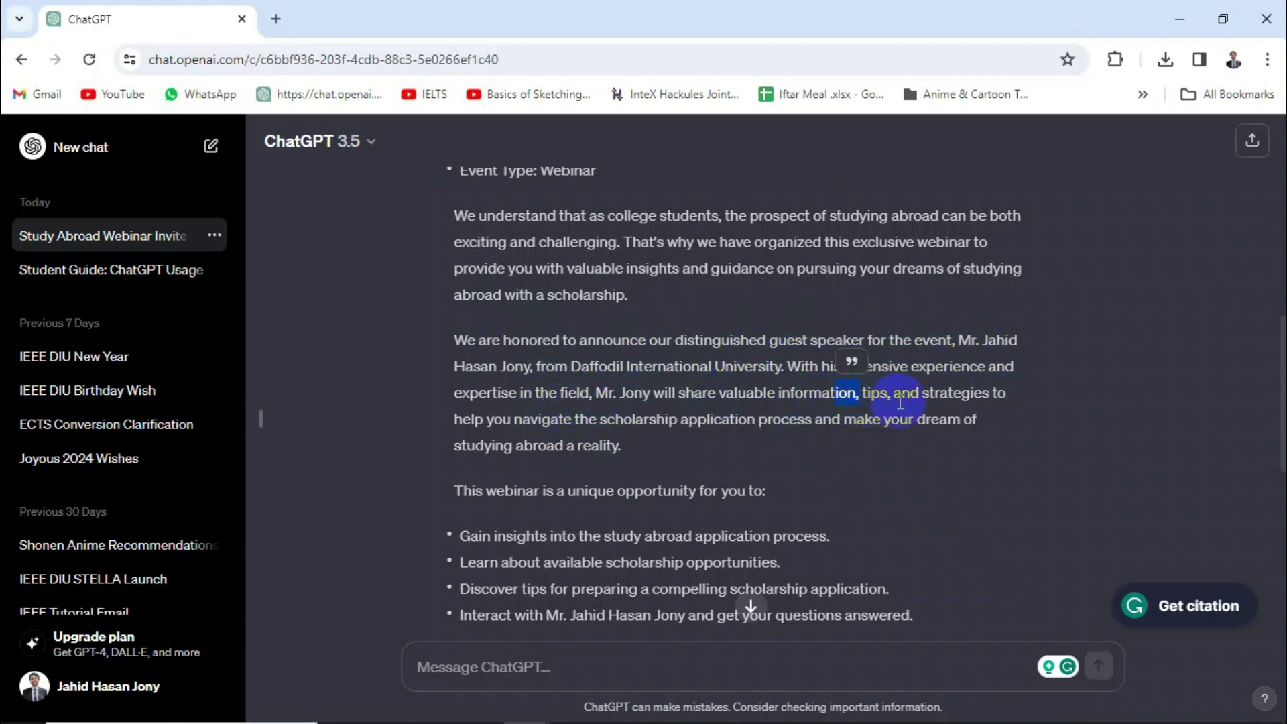
{"action": "left_click_drag", "start_coordinate": [454, 340], "coordinate": [511, 394]}
{"action": "left_click", "coordinate": [503, 445]}
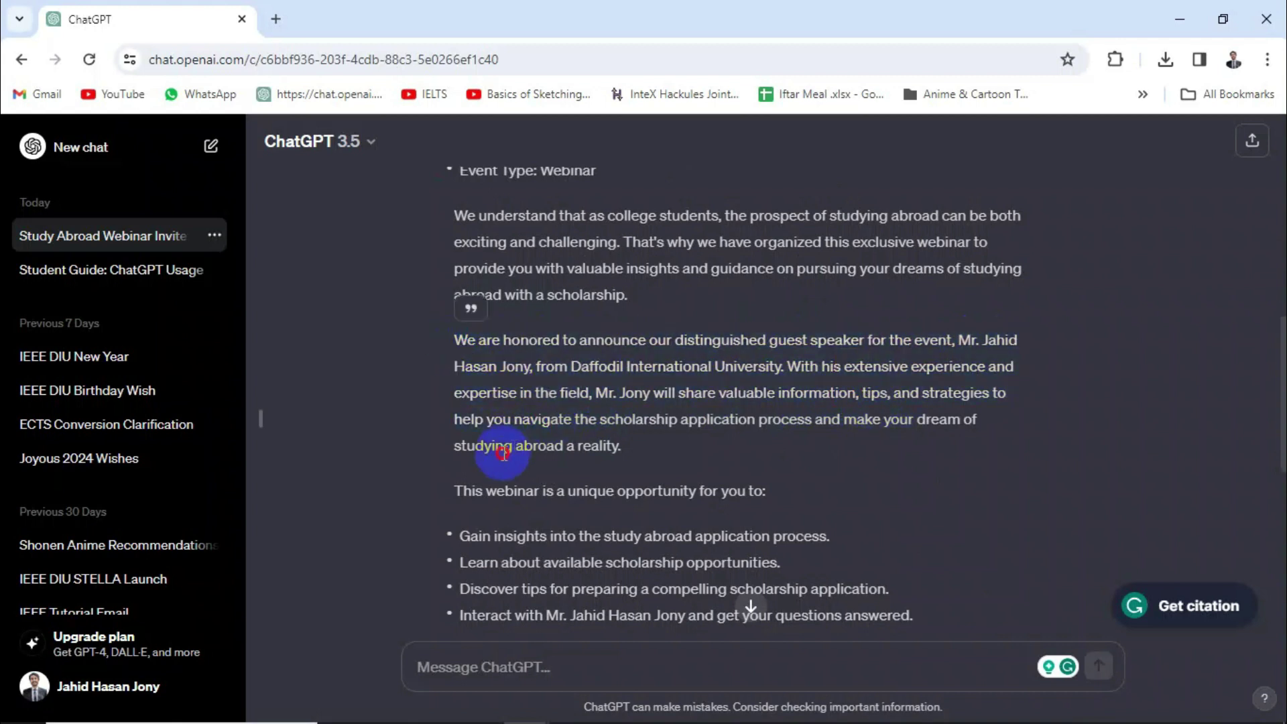
Examine the rest of the email, including the webinar benefits, Zoom link and contact placeholders, closing and signature block
{"action": "scroll", "coordinate": [512, 439], "scroll_direction": "down", "scroll_amount": 3}
{"action": "left_click_drag", "start_coordinate": [456, 303], "coordinate": [718, 305]}
{"action": "left_click", "coordinate": [566, 316]}
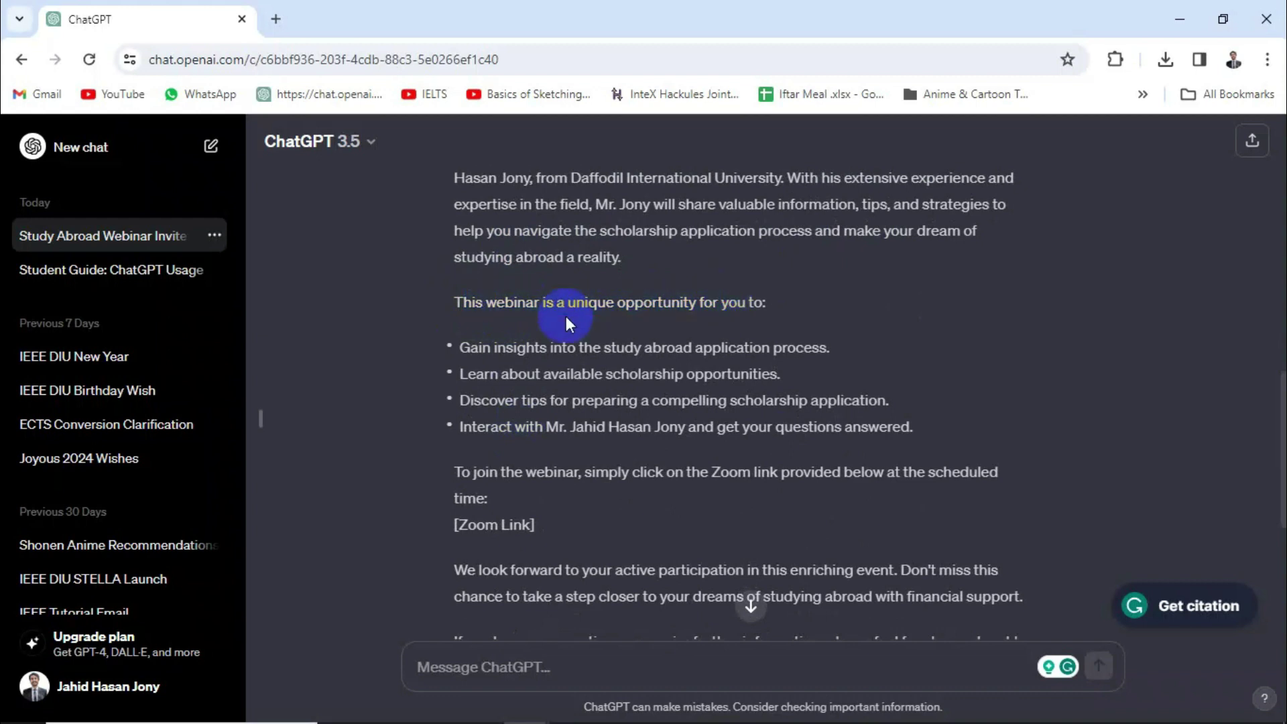
{"action": "scroll", "coordinate": [622, 331], "scroll_direction": "down", "scroll_amount": 3}
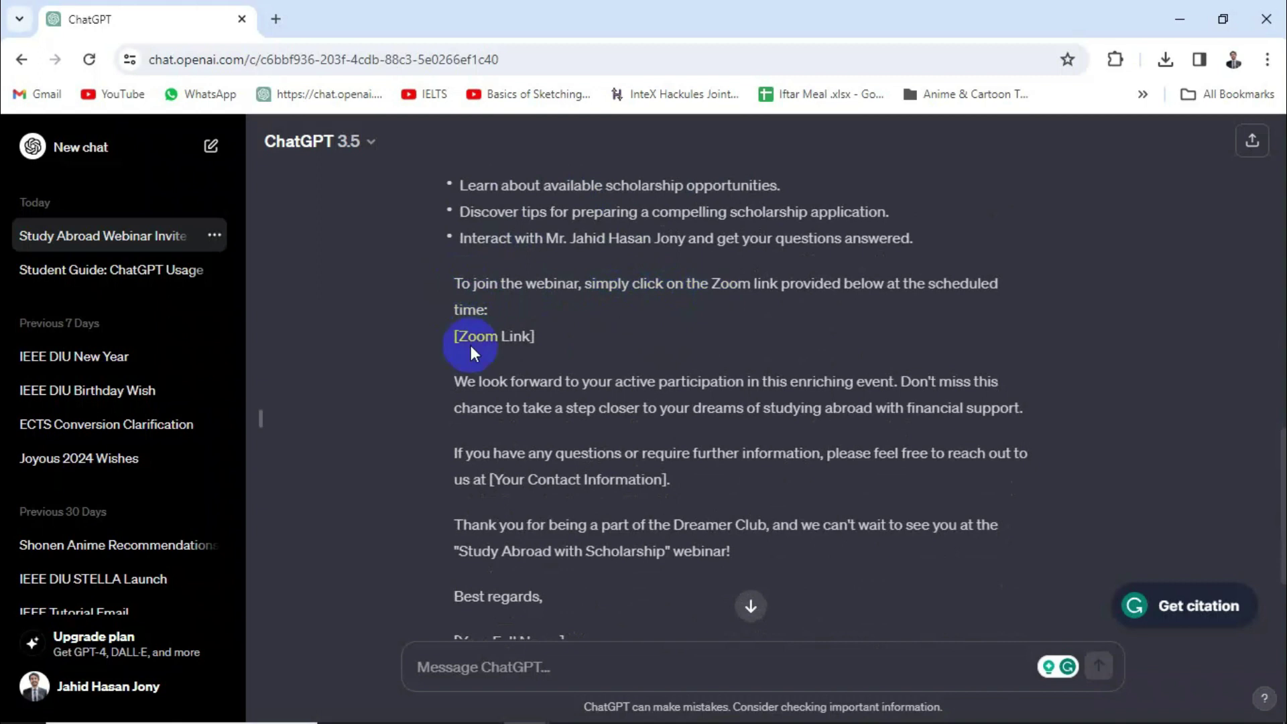
{"action": "left_click_drag", "start_coordinate": [452, 337], "coordinate": [540, 338]}
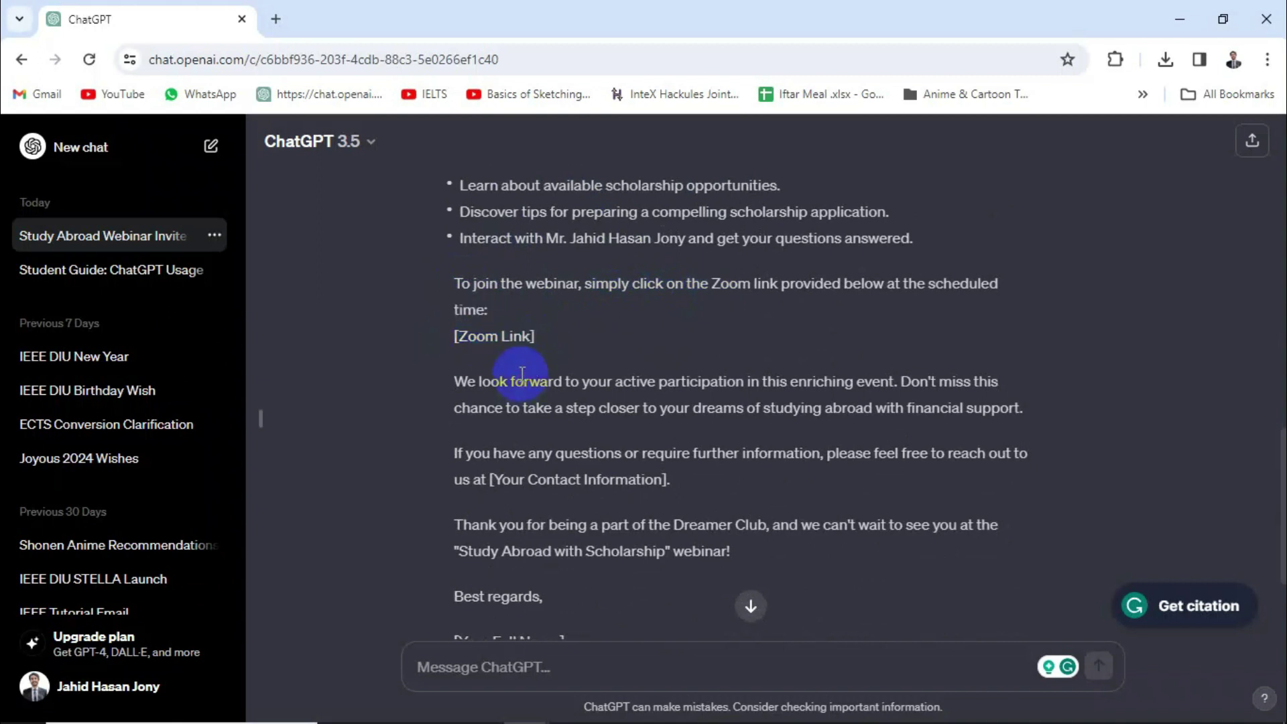
{"action": "scroll", "coordinate": [548, 395], "scroll_direction": "down", "scroll_amount": 1}
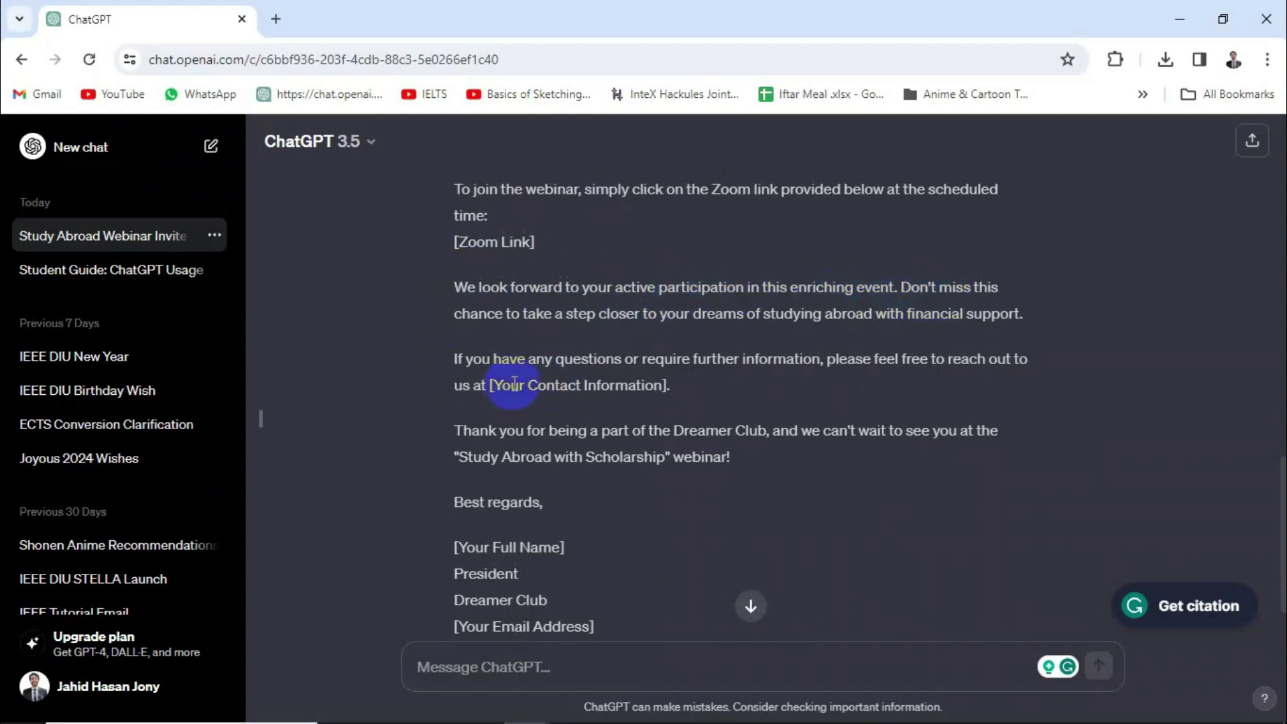
{"action": "scroll", "coordinate": [483, 375], "scroll_direction": "down", "scroll_amount": 1}
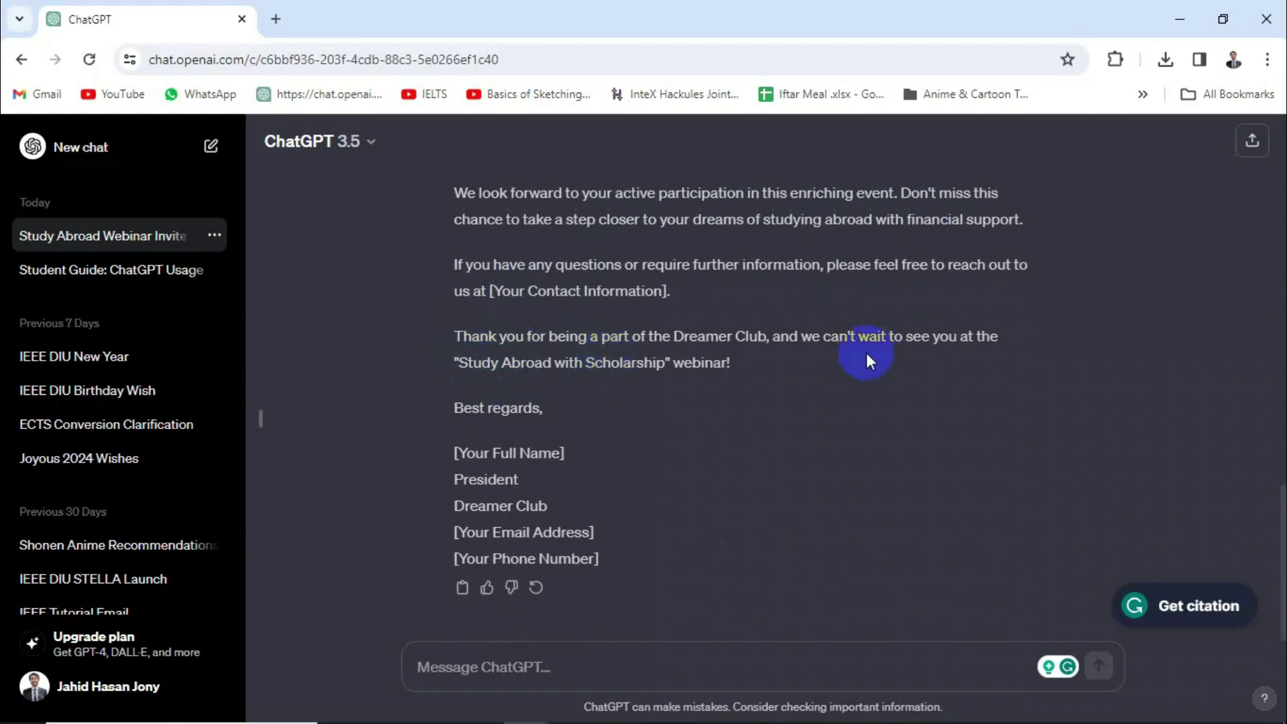
{"action": "left_click_drag", "start_coordinate": [731, 362], "coordinate": [480, 391]}
{"action": "left_click", "coordinate": [448, 409]}
{"action": "left_click_drag", "start_coordinate": [562, 510], "coordinate": [594, 557]}
{"action": "left_click", "coordinate": [622, 536]}
{"action": "scroll", "coordinate": [597, 441], "scroll_direction": "up", "scroll_amount": 10}
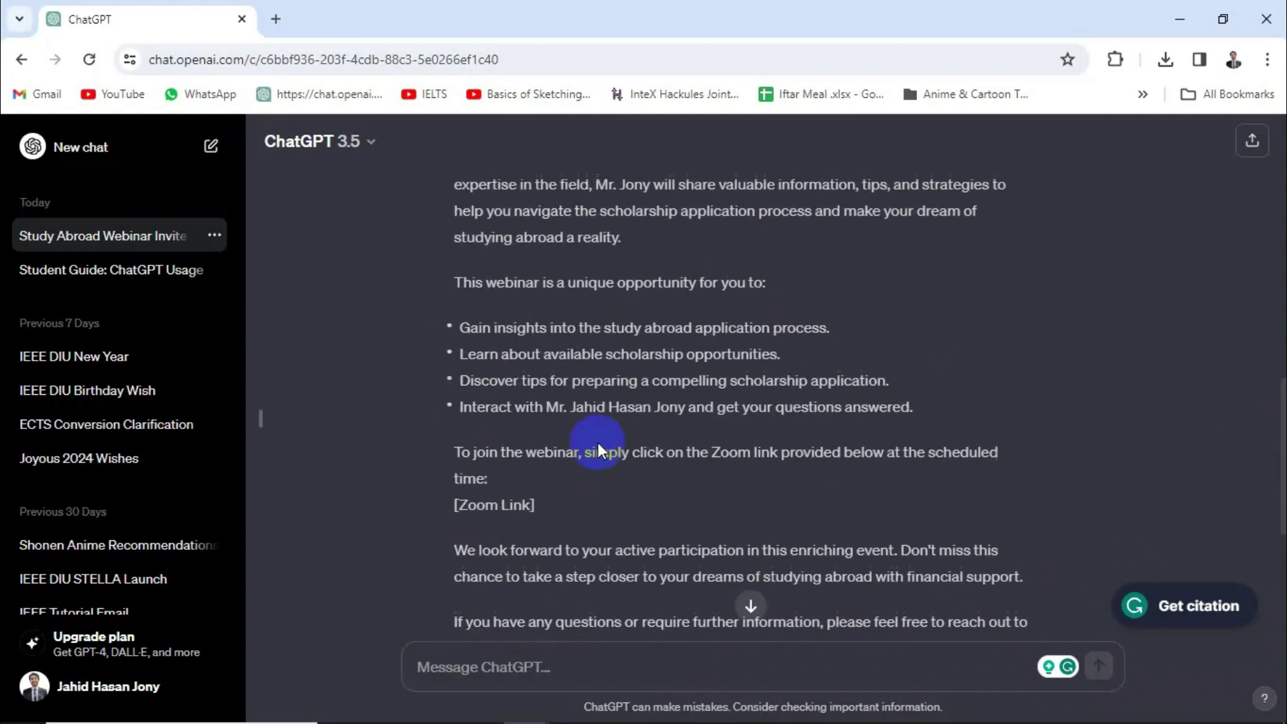
{"action": "scroll", "coordinate": [461, 292], "scroll_direction": "up", "scroll_amount": 6}
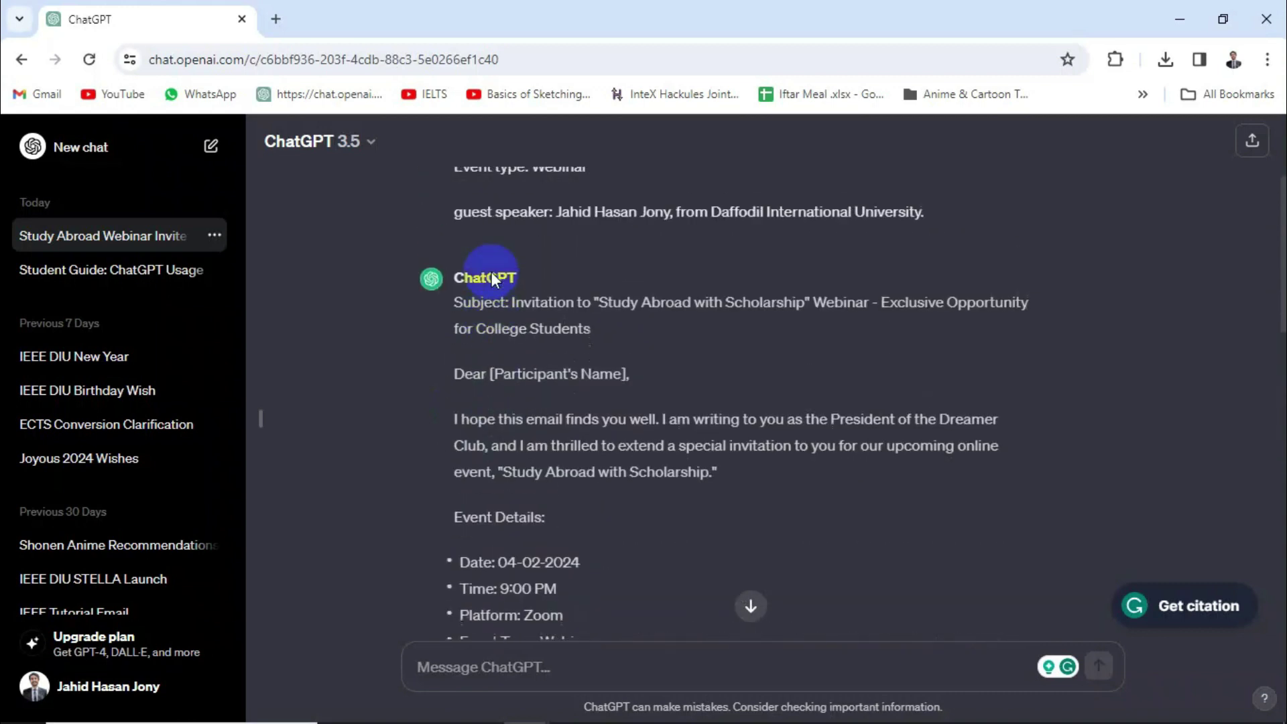
Copy the email body from "Dear [Participant's Name]," through the phone number placeholder in the signature
{"action": "mouse_move", "coordinate": [456, 373]}
{"action": "left_mouse_down"}
{"action": "mouse_move", "coordinate": [511, 468]}
{"action": "mouse_move", "coordinate": [526, 463]}
{"action": "mouse_move", "coordinate": [597, 537]}
{"action": "mouse_move", "coordinate": [597, 566]}
{"action": "mouse_move", "coordinate": [576, 556]}
{"action": "left_mouse_up"}
{"action": "scroll", "coordinate": [526, 462], "scroll_direction": "down", "scroll_amount": 14}
{"action": "scroll", "coordinate": [526, 464], "scroll_direction": "down", "scroll_amount": 2}
{"action": "right_click", "coordinate": [575, 555]}
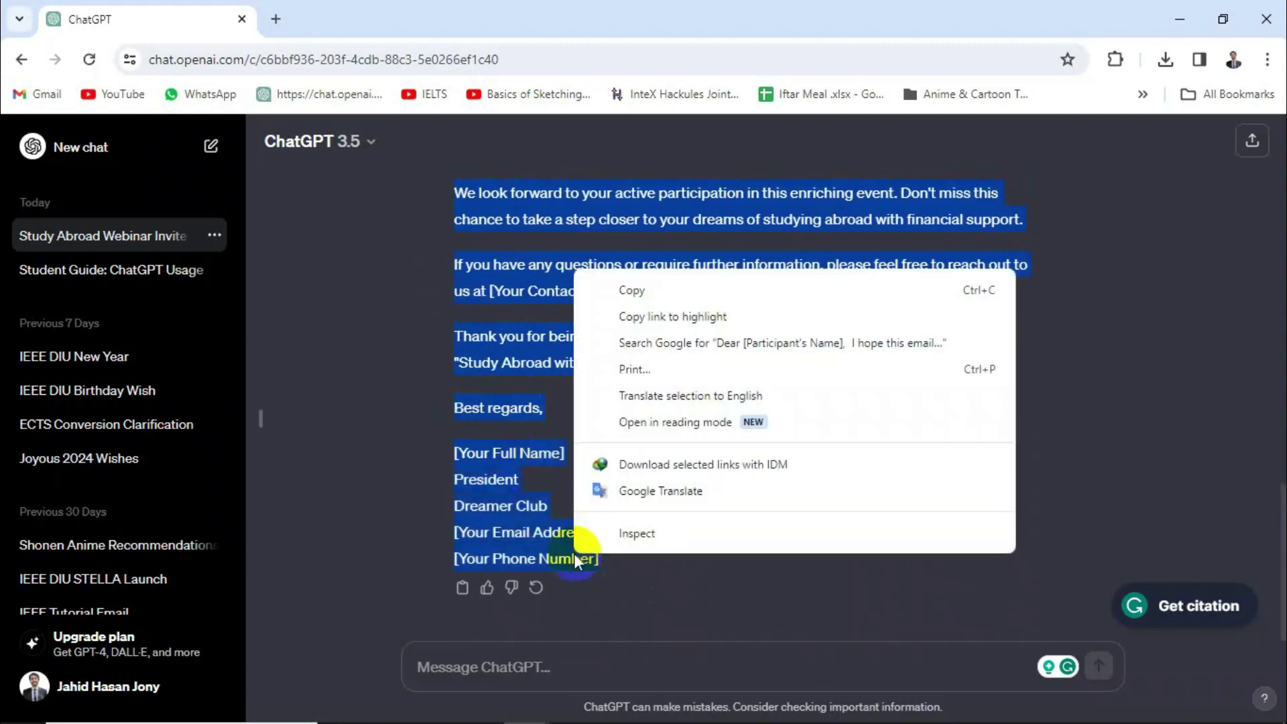
{"action": "left_click", "coordinate": [625, 281]}
Switch to the desktop, create a new Microsoft Word document there and open it in Word
{"action": "left_click", "coordinate": [1178, 9]}
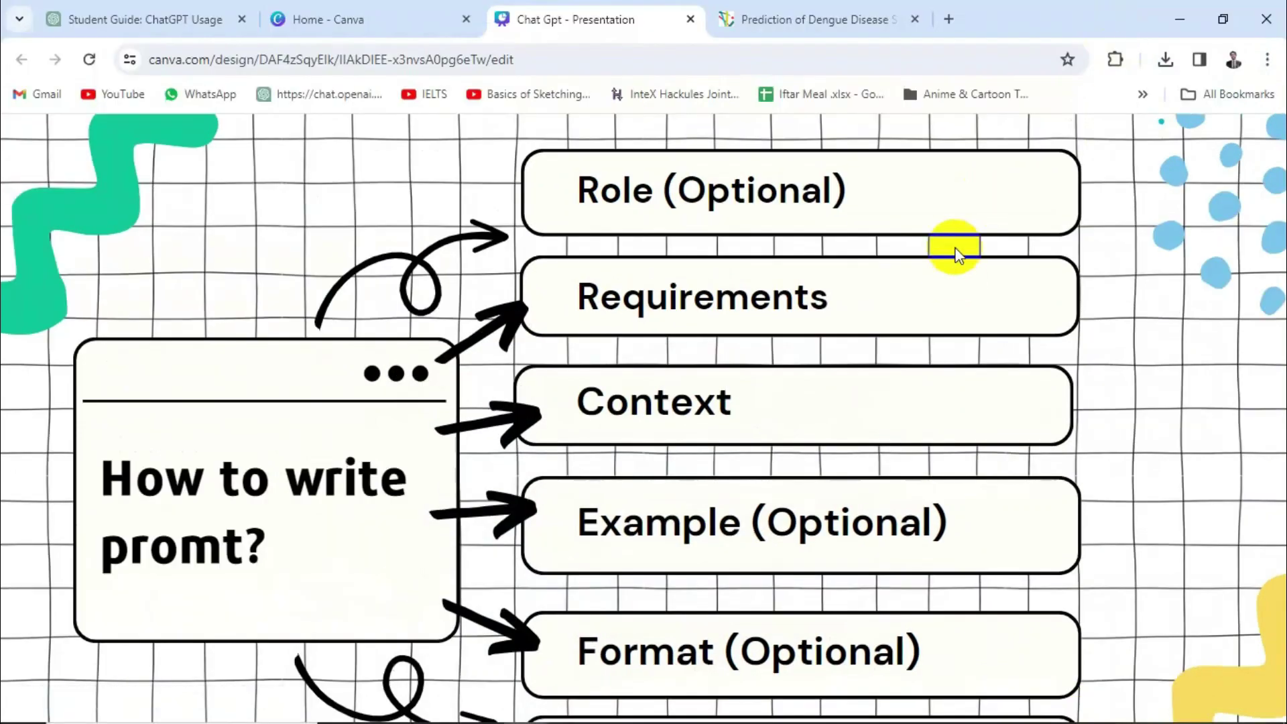
{"action": "key", "text": "Escape"}
{"action": "left_click", "coordinate": [1180, 19]}
{"action": "right_click", "coordinate": [653, 188]}
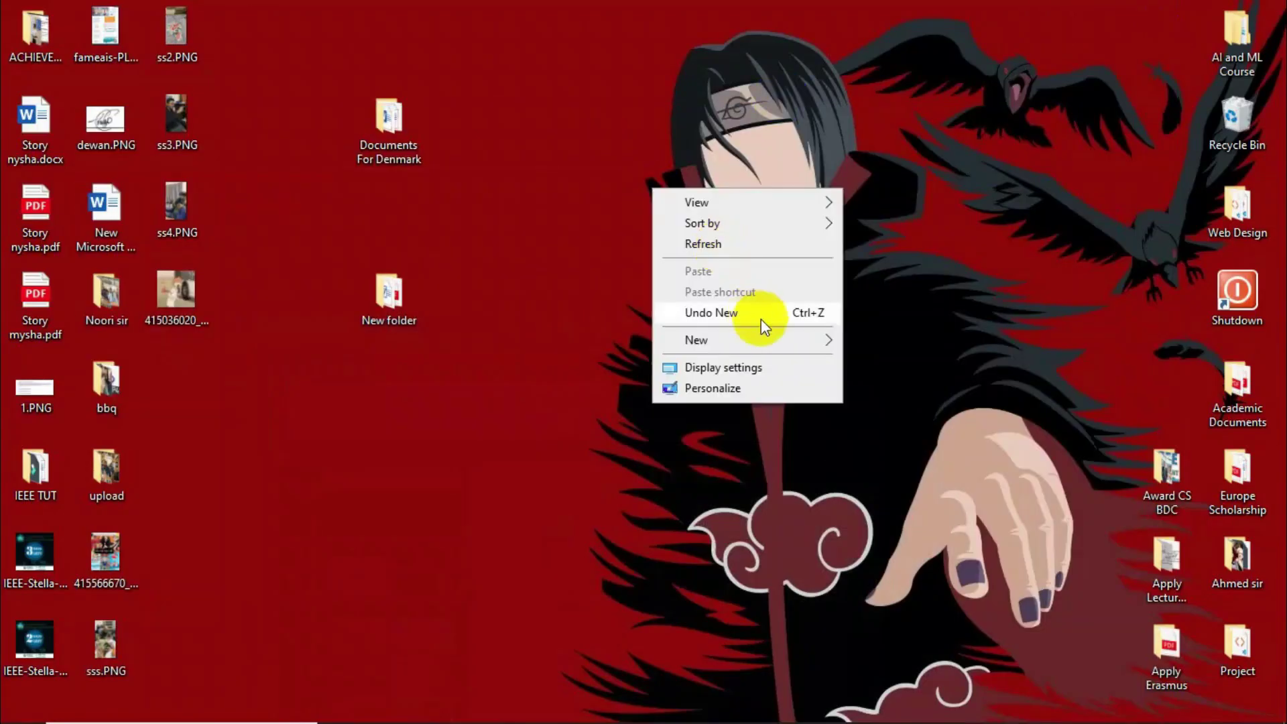
{"action": "mouse_move", "coordinate": [786, 344]}
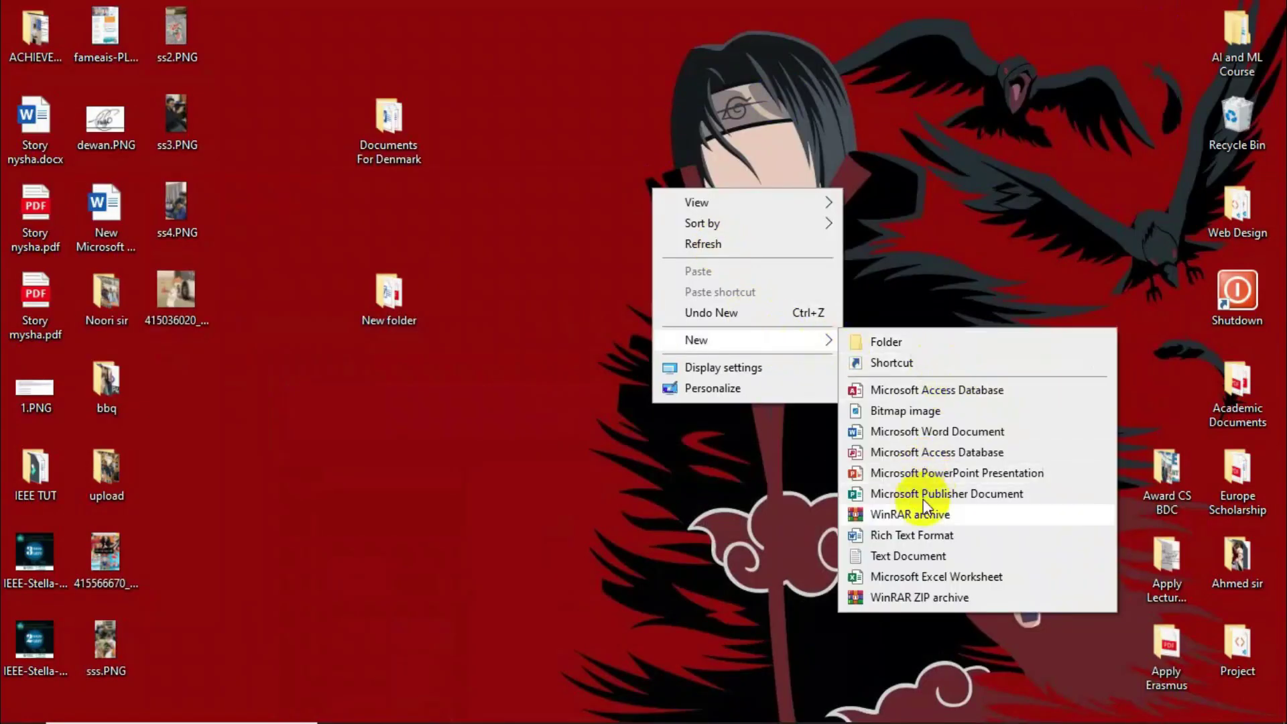
{"action": "left_click", "coordinate": [915, 431]}
{"action": "left_click", "coordinate": [677, 240]}
{"action": "double_click", "coordinate": [677, 239]}
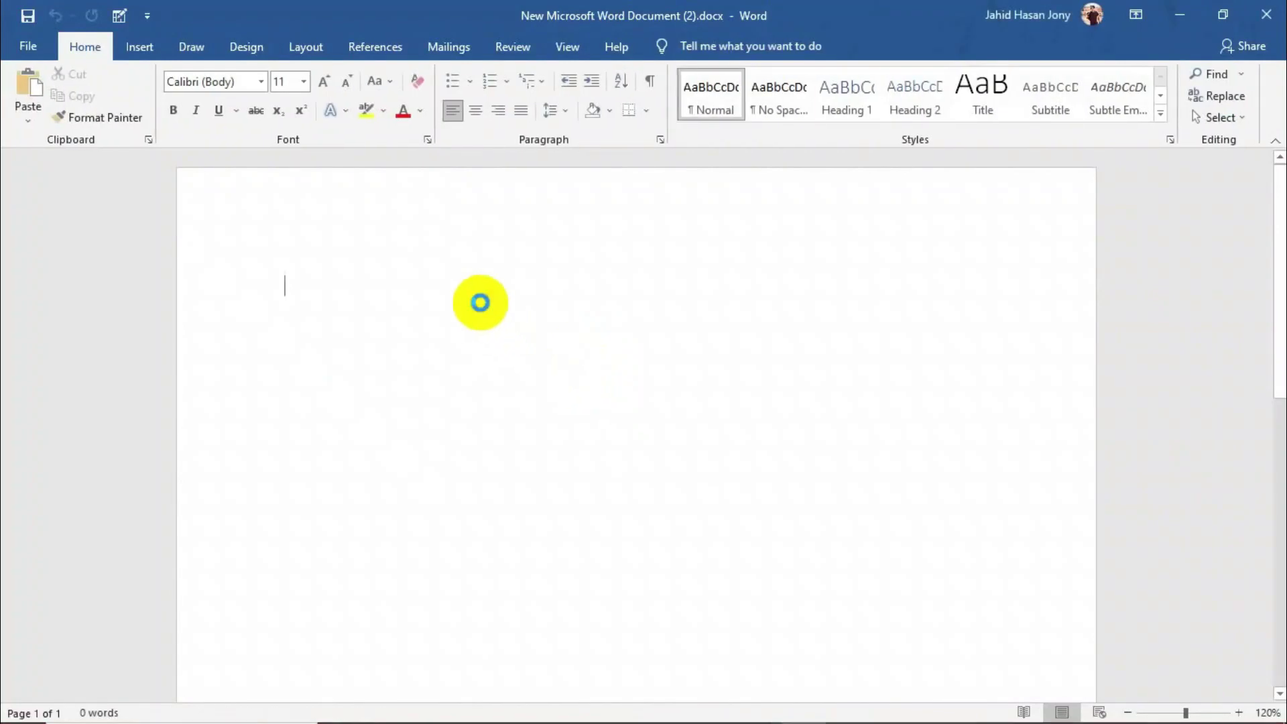
{"action": "key", "text": "ctrl+v"}
{"action": "scroll", "coordinate": [609, 348], "scroll_direction": "up", "scroll_amount": 10}
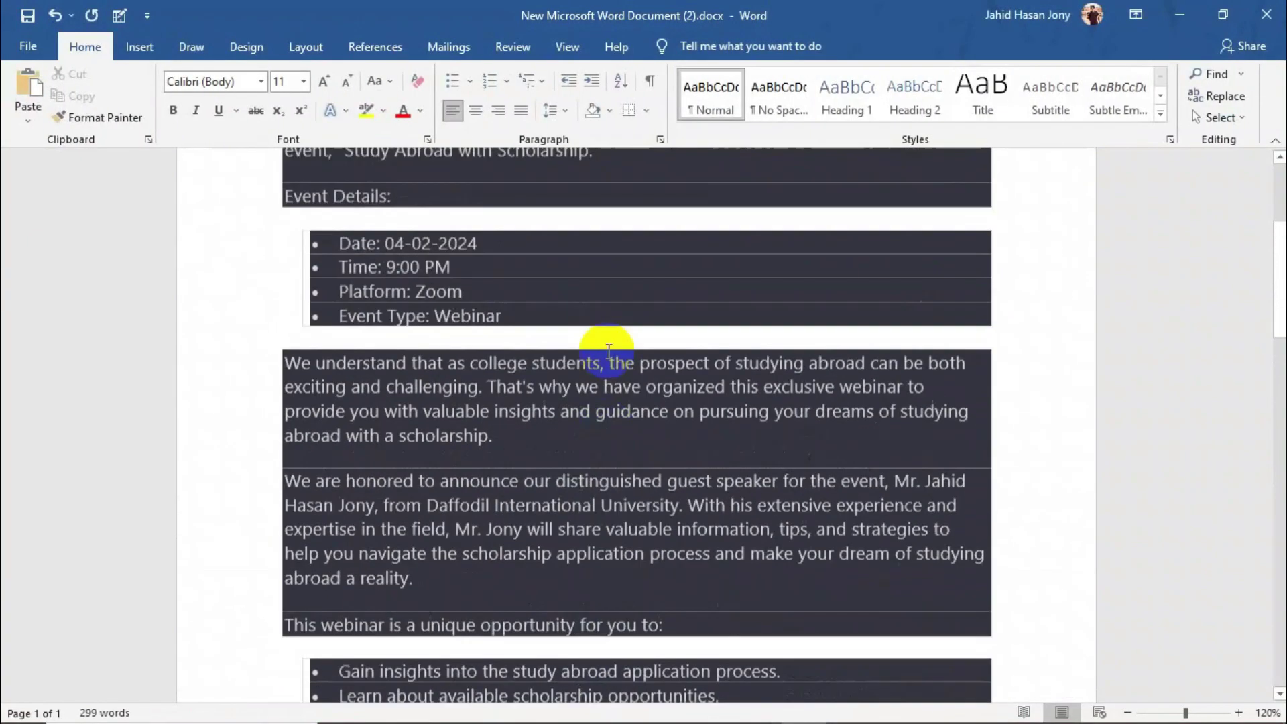
{"action": "scroll", "coordinate": [609, 348], "scroll_direction": "up", "scroll_amount": 4}
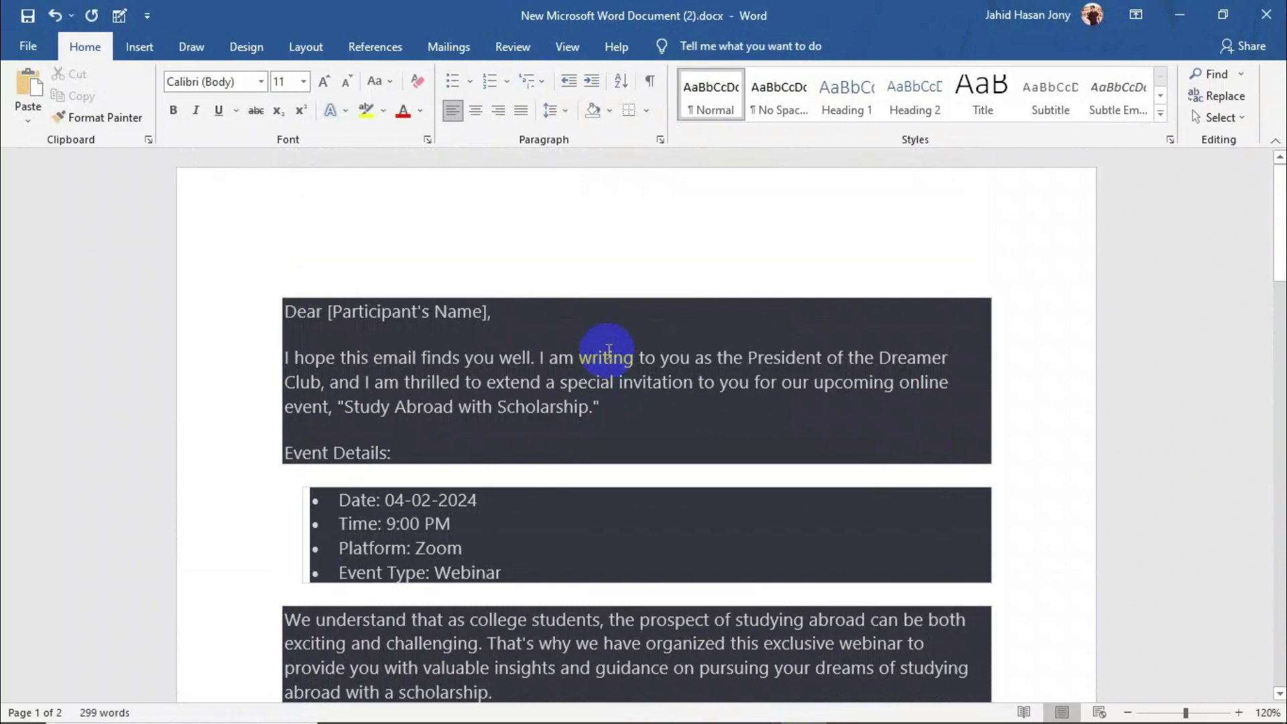
{"action": "key", "text": "ctrl+z"}
Paste the copied email into the blank document using the Merge Formatting option
{"action": "right_click", "coordinate": [394, 292]}
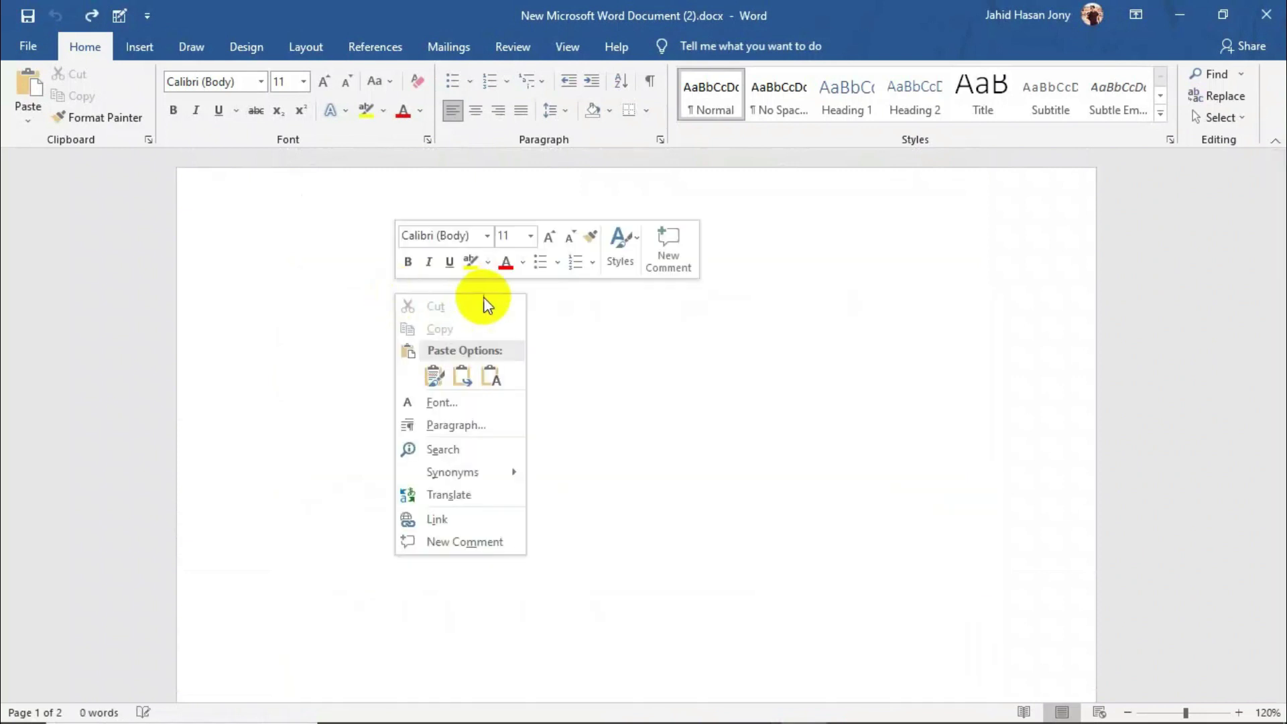
{"action": "left_click", "coordinate": [466, 379]}
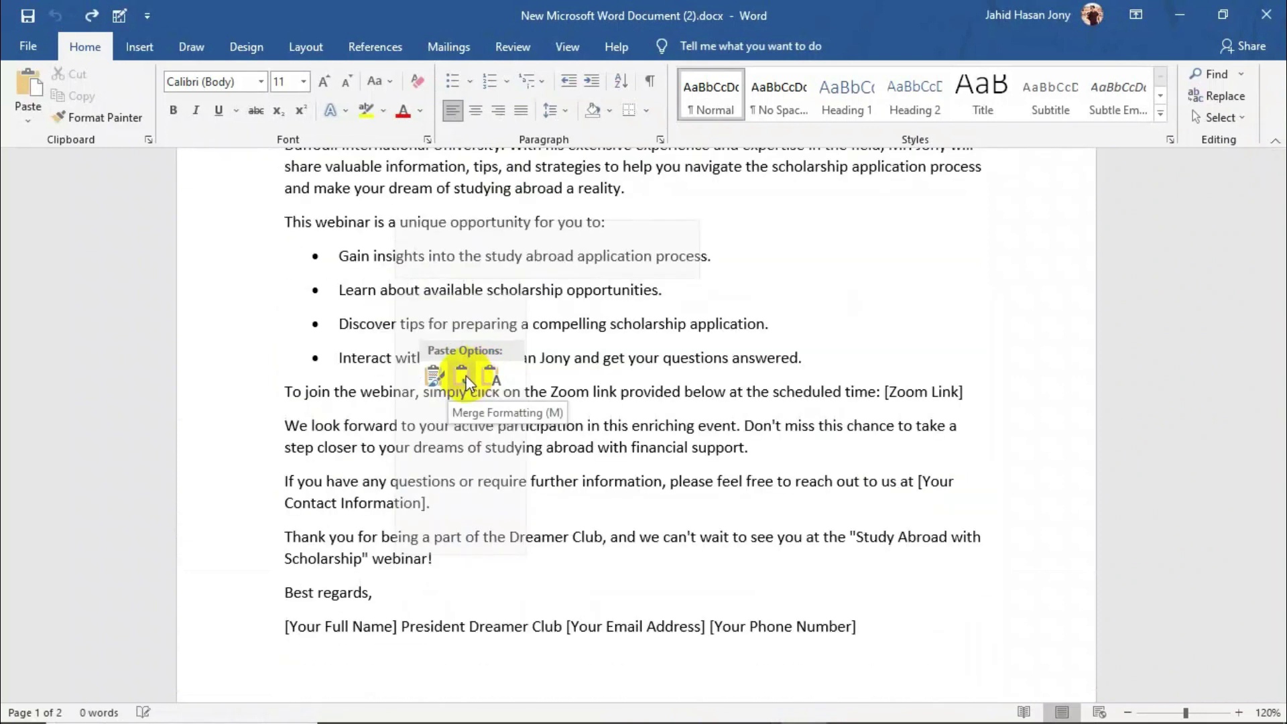
{"action": "scroll", "coordinate": [607, 344], "scroll_direction": "up", "scroll_amount": 8}
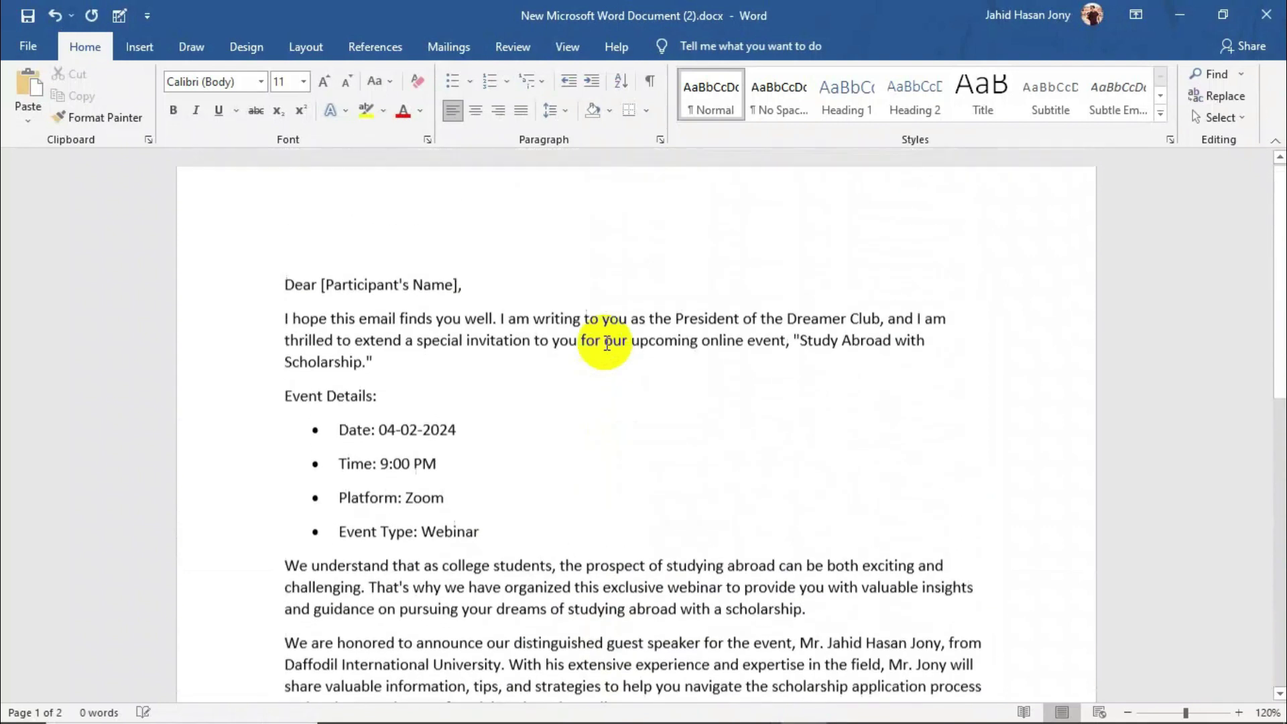
Format the entire email text in Times New Roman at font size 12
{"action": "key", "text": "ctrl+a"}
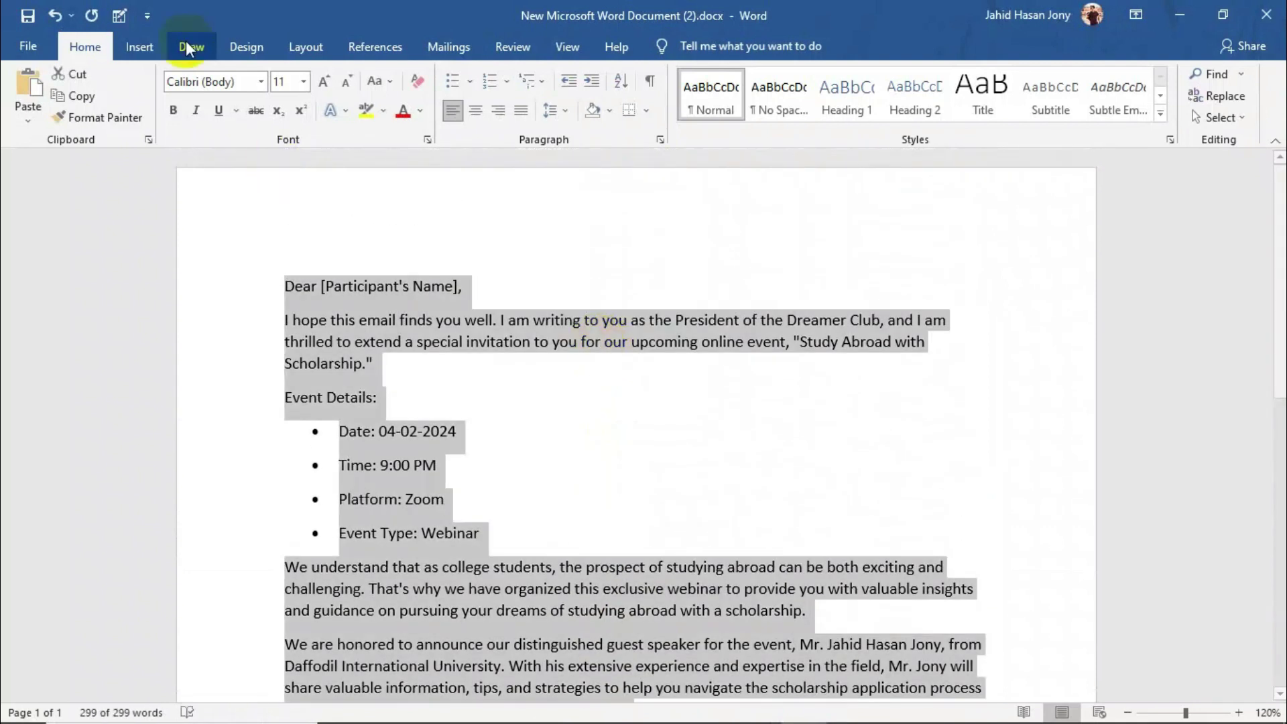
{"action": "left_click", "coordinate": [214, 84]}
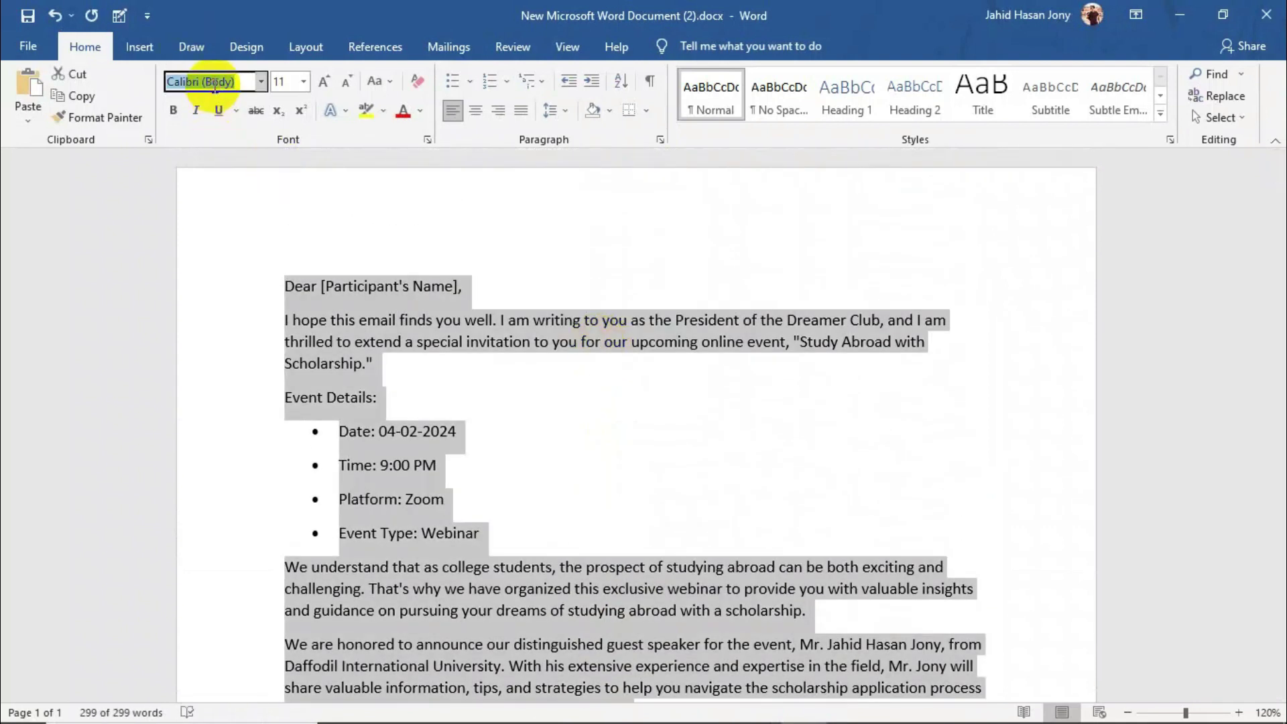
{"action": "key", "text": "Return"}
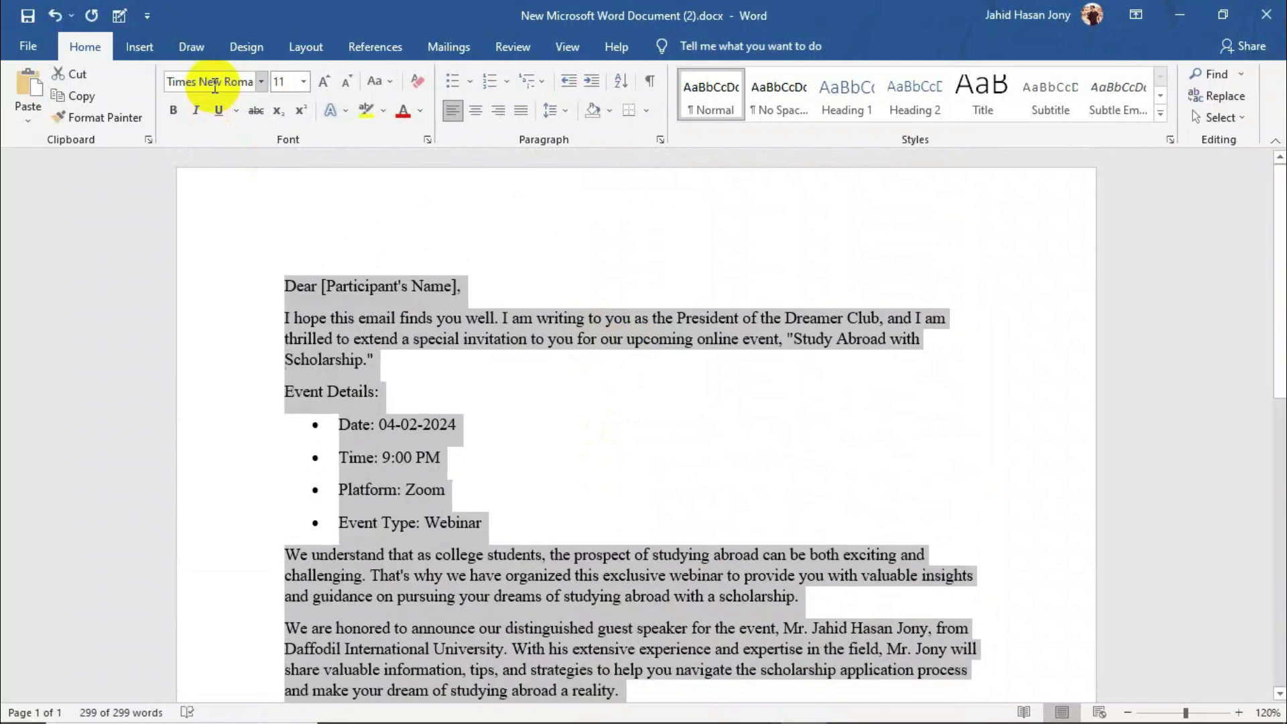
{"action": "left_click", "coordinate": [281, 81]}
{"action": "type", "text": "12"}
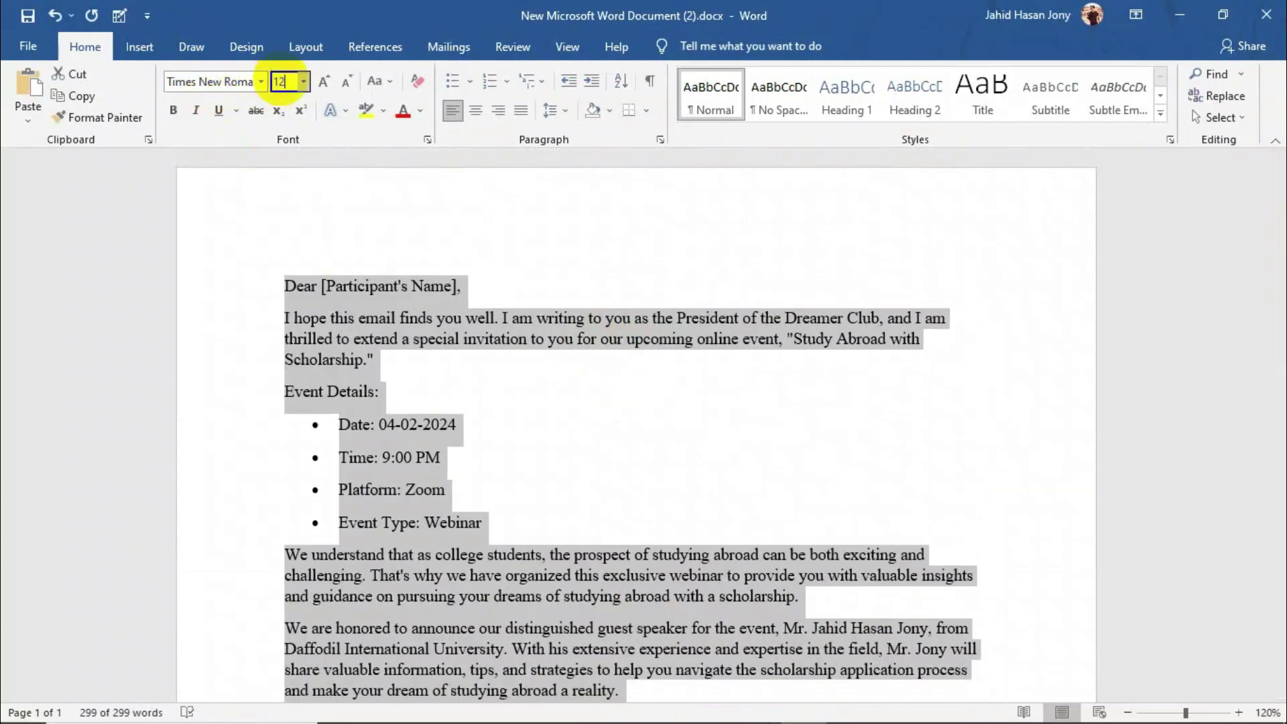
{"action": "key", "text": "Return"}
Replace the participant's name placeholder in the greeting so that it reads "Dear Students,"
{"action": "left_click", "coordinate": [506, 290]}
{"action": "left_click_drag", "start_coordinate": [477, 287], "coordinate": [326, 287]}
{"action": "key", "text": "Delete"}
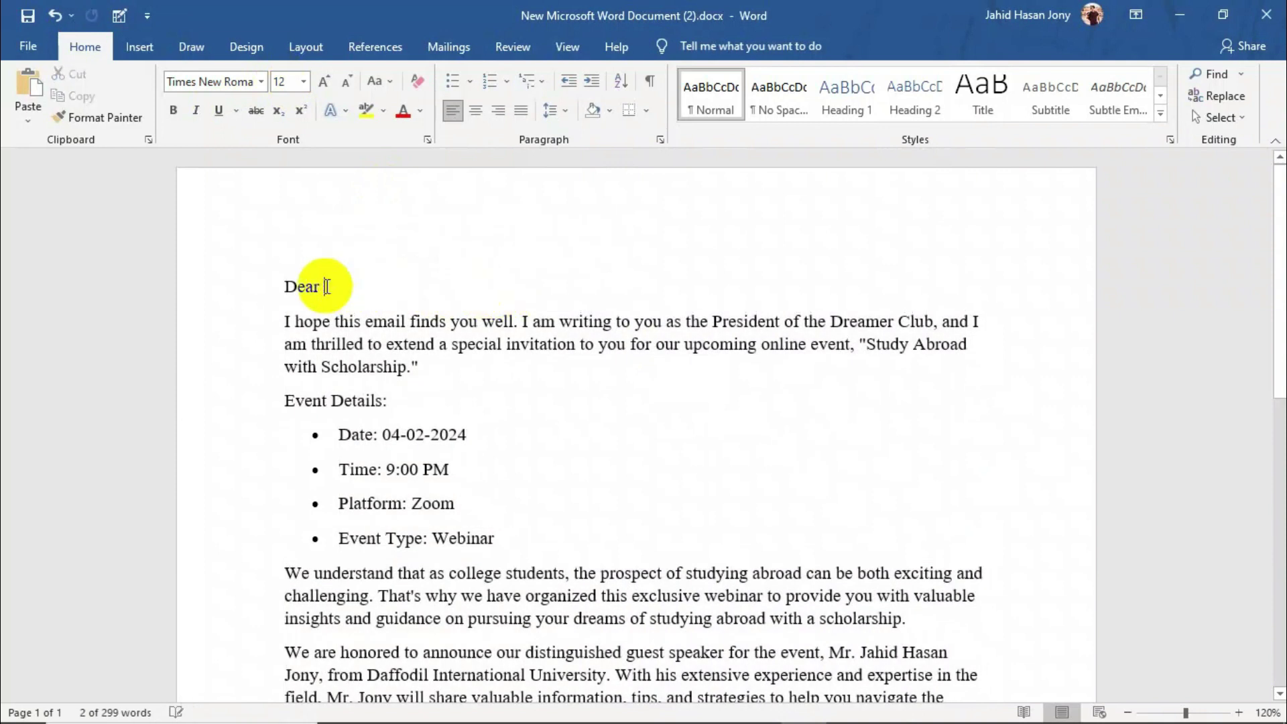
{"action": "type", "text": "Students"}
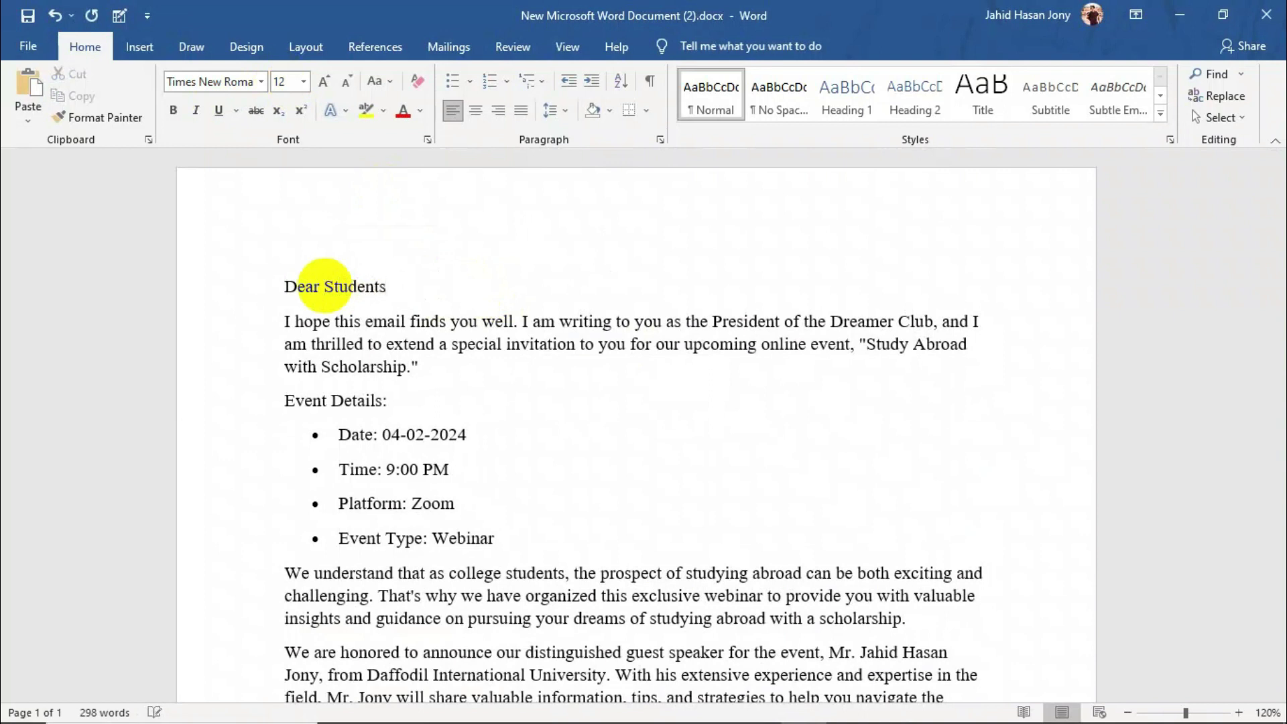
{"action": "type", "text": ","}
Insert a blank line between the last bullet of the opportunities list and the paragraph about joining the webinar
{"action": "scroll", "coordinate": [460, 339], "scroll_direction": "down", "scroll_amount": 4}
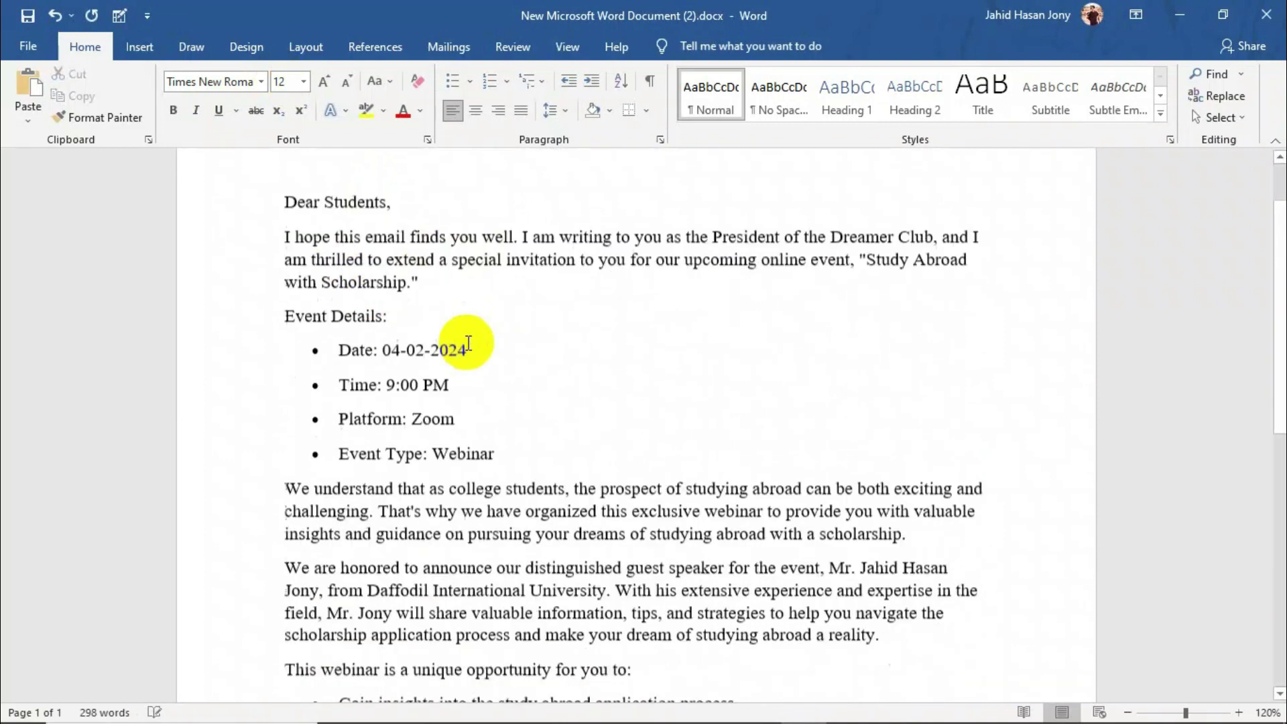
{"action": "scroll", "coordinate": [469, 344], "scroll_direction": "down", "scroll_amount": 6}
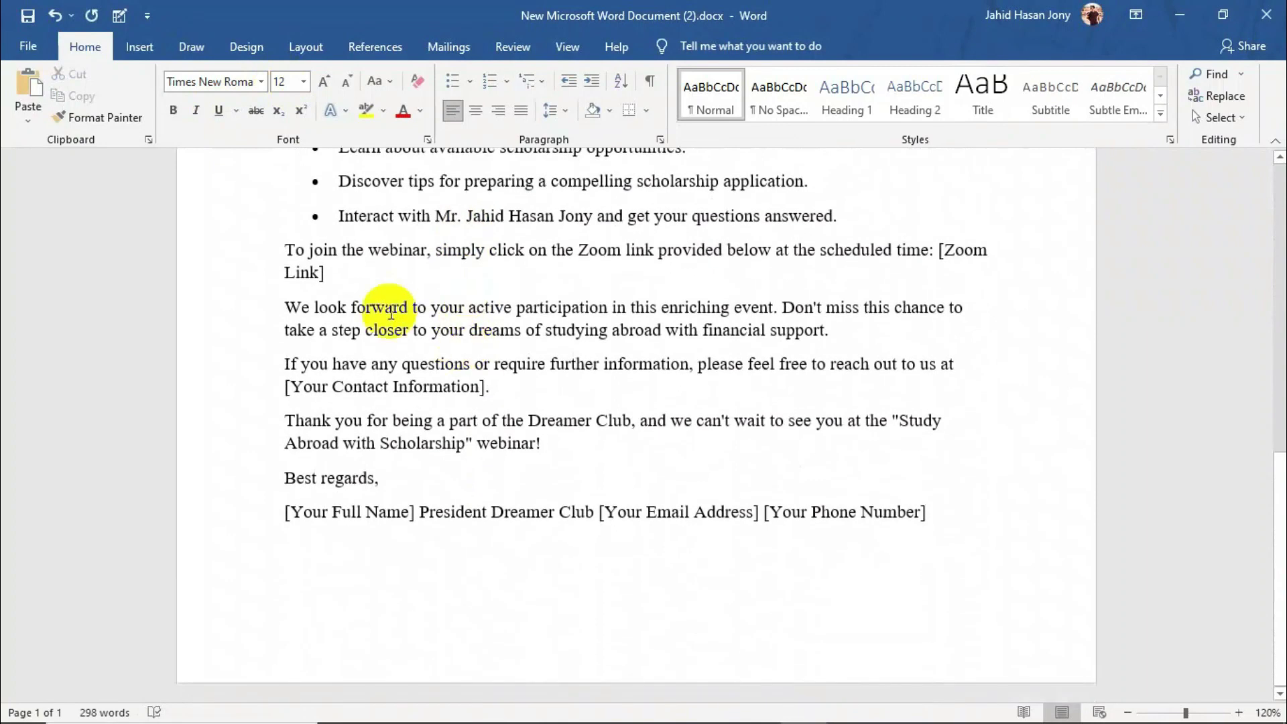
{"action": "left_click", "coordinate": [920, 226]}
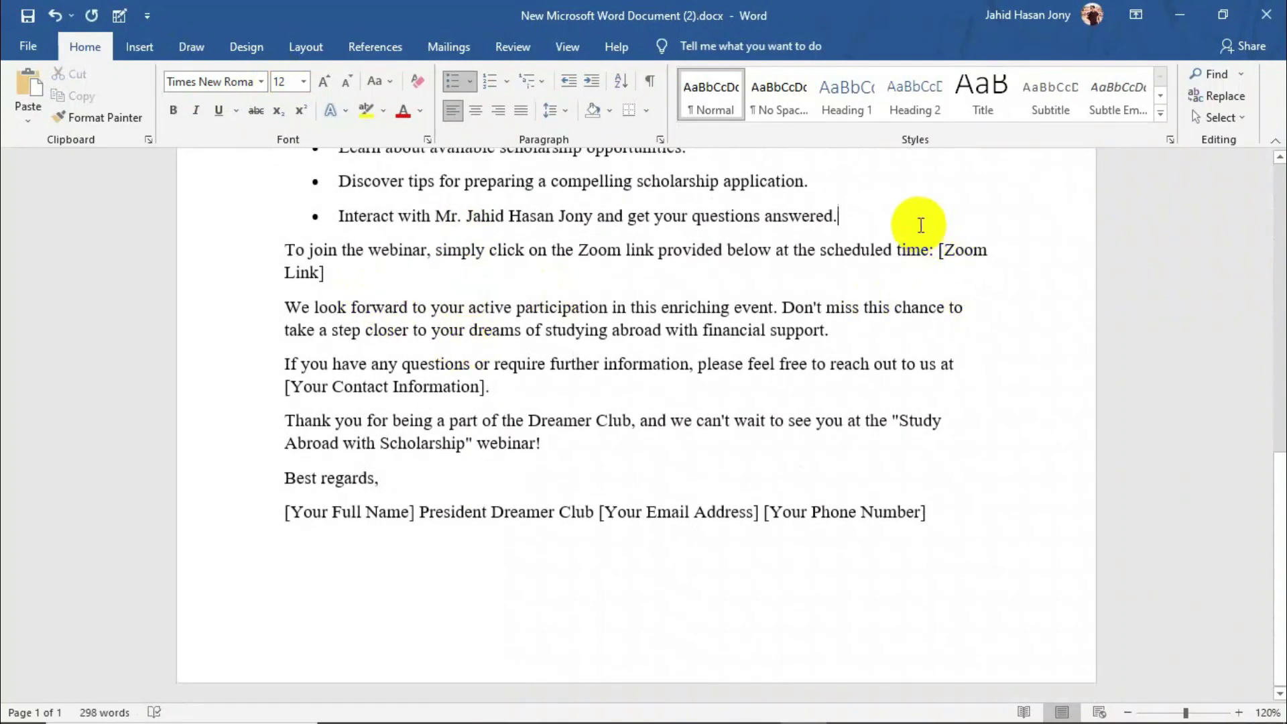
{"action": "key", "text": "Return"}
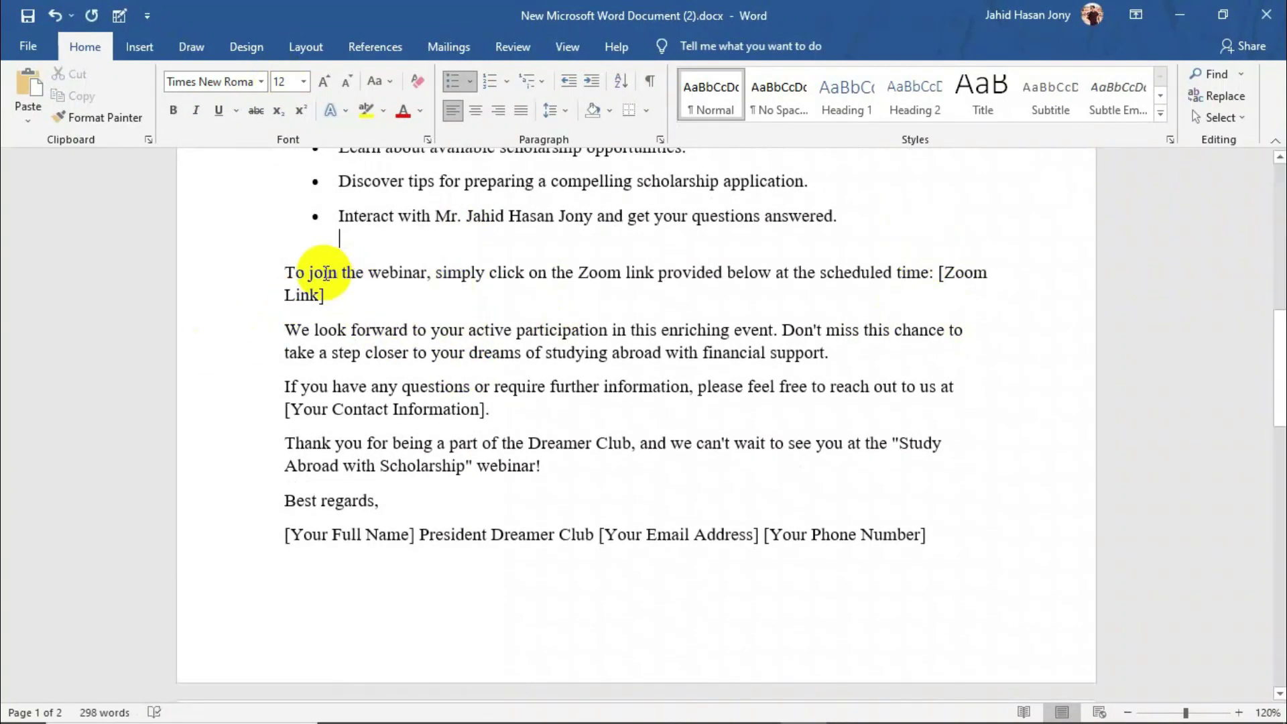
Break the signature line after the full name placeholder so that "President Dreamer Club" starts on its own line
{"action": "left_click_drag", "start_coordinate": [517, 411], "coordinate": [287, 408]}
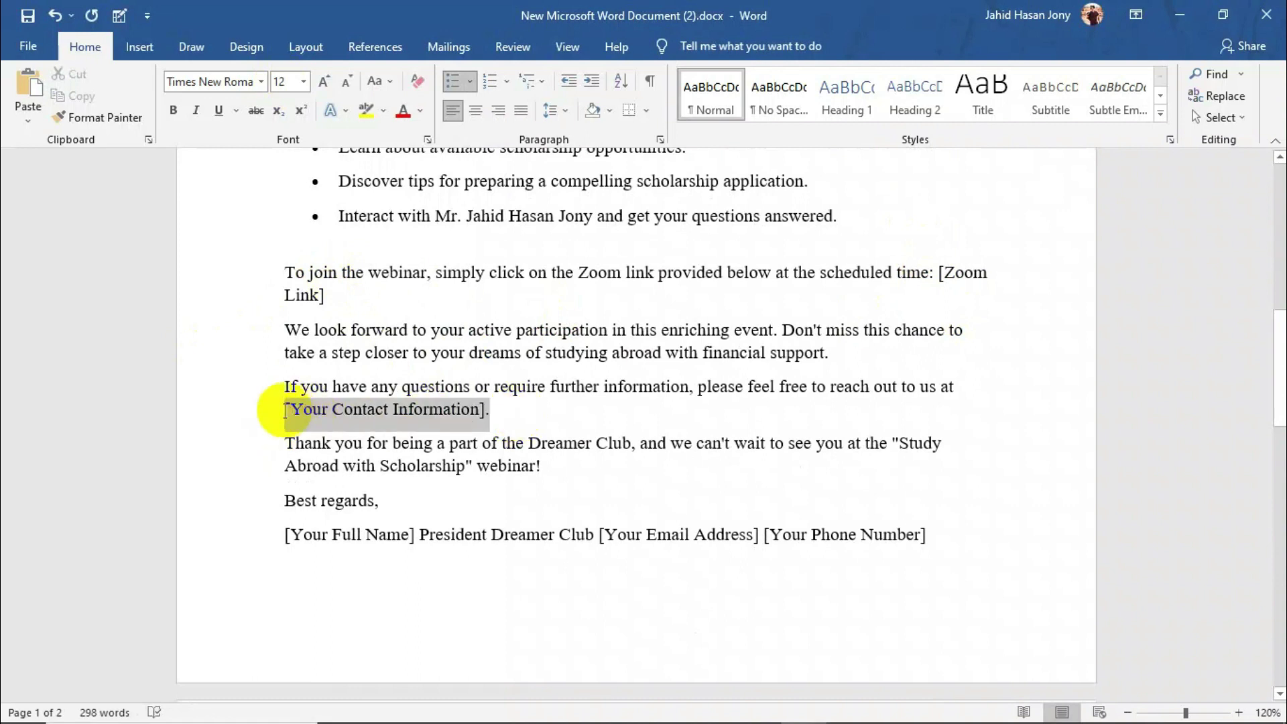
{"action": "left_click", "coordinate": [501, 513]}
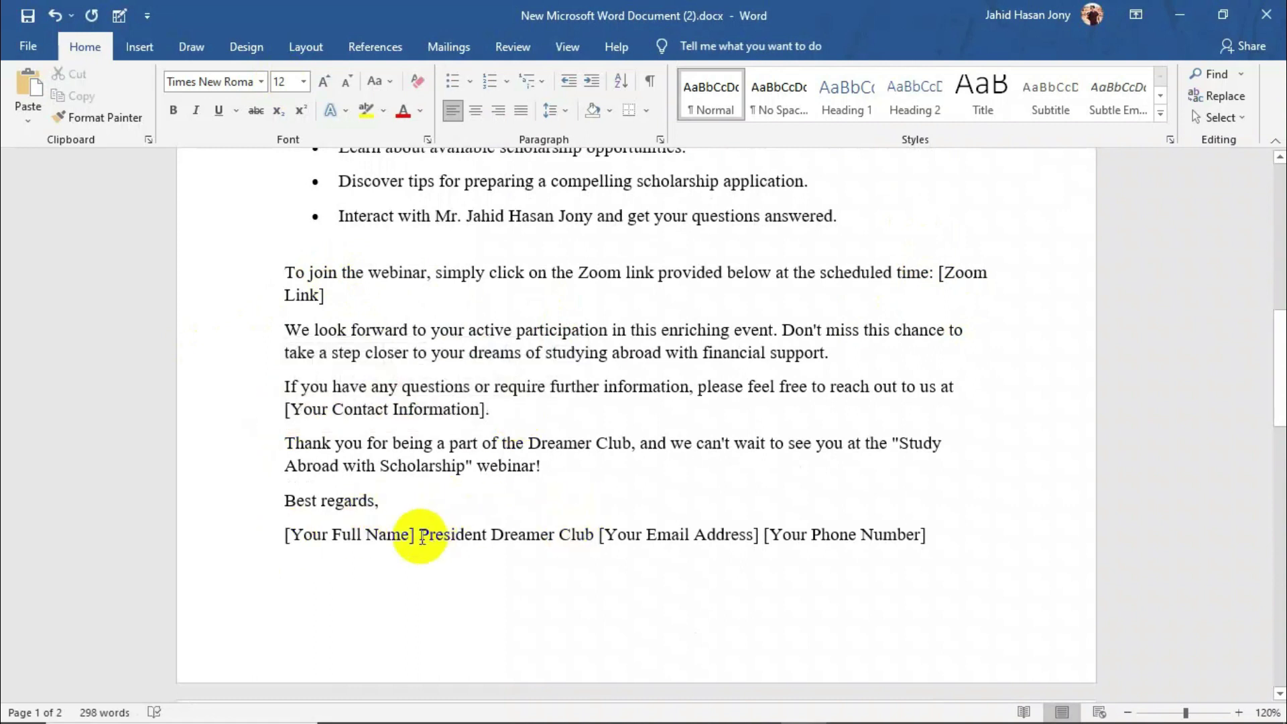
{"action": "left_click", "coordinate": [420, 536]}
{"action": "key", "text": "shift+Return"}
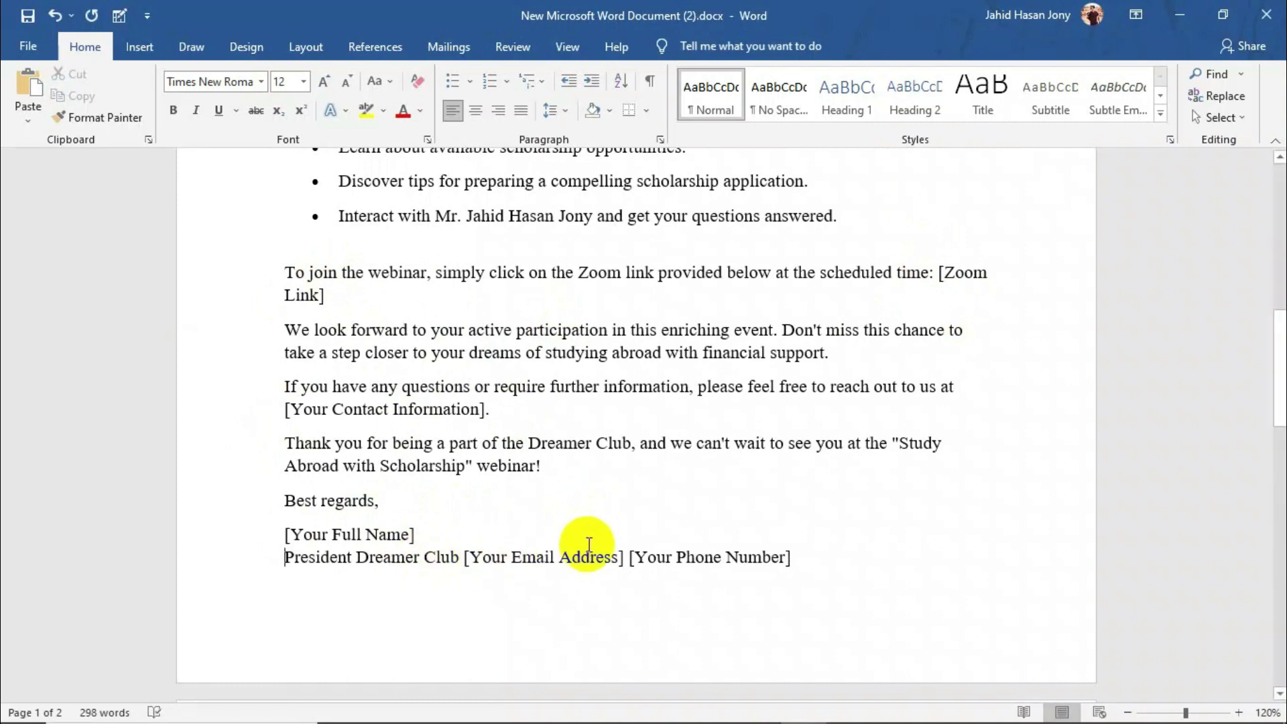
{"action": "scroll", "coordinate": [588, 545], "scroll_direction": "up", "scroll_amount": 10}
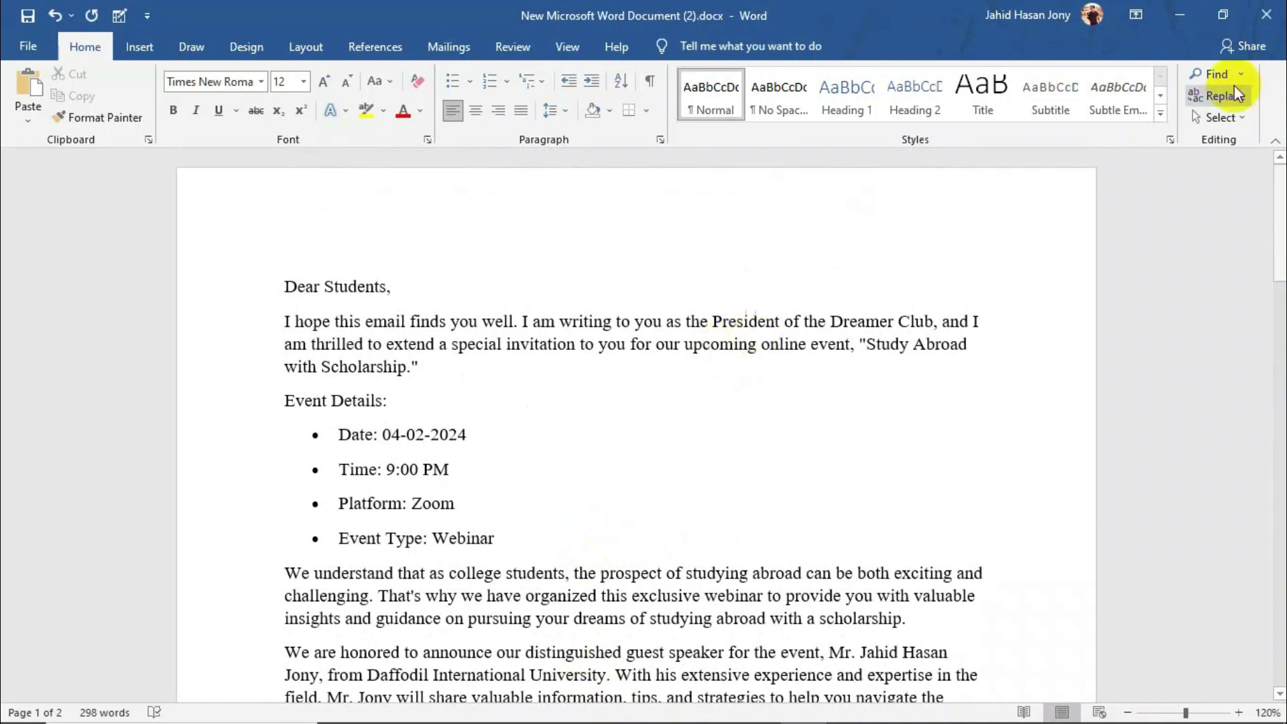
Minimize the document, switch to the ChatGPT window in Chrome and clear the selection on the generated email
{"action": "left_click", "coordinate": [1193, 21]}
{"action": "left_click", "coordinate": [543, 705]}
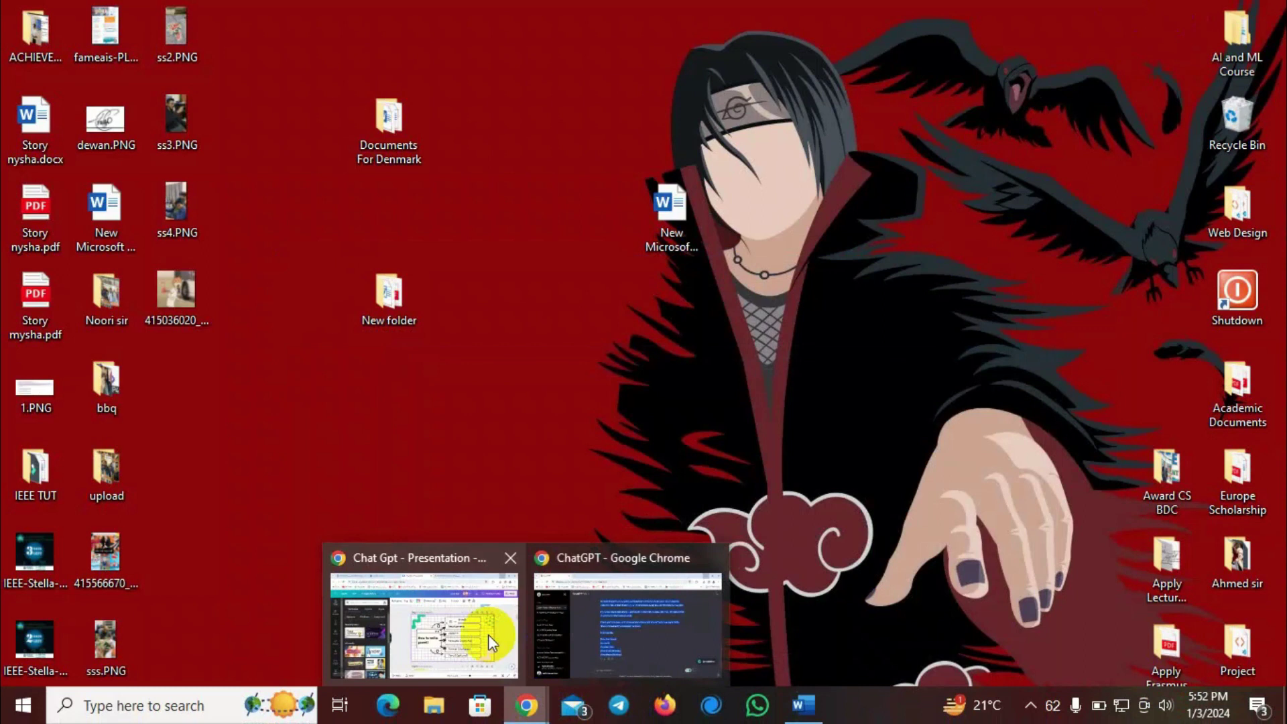
{"action": "left_click", "coordinate": [612, 623]}
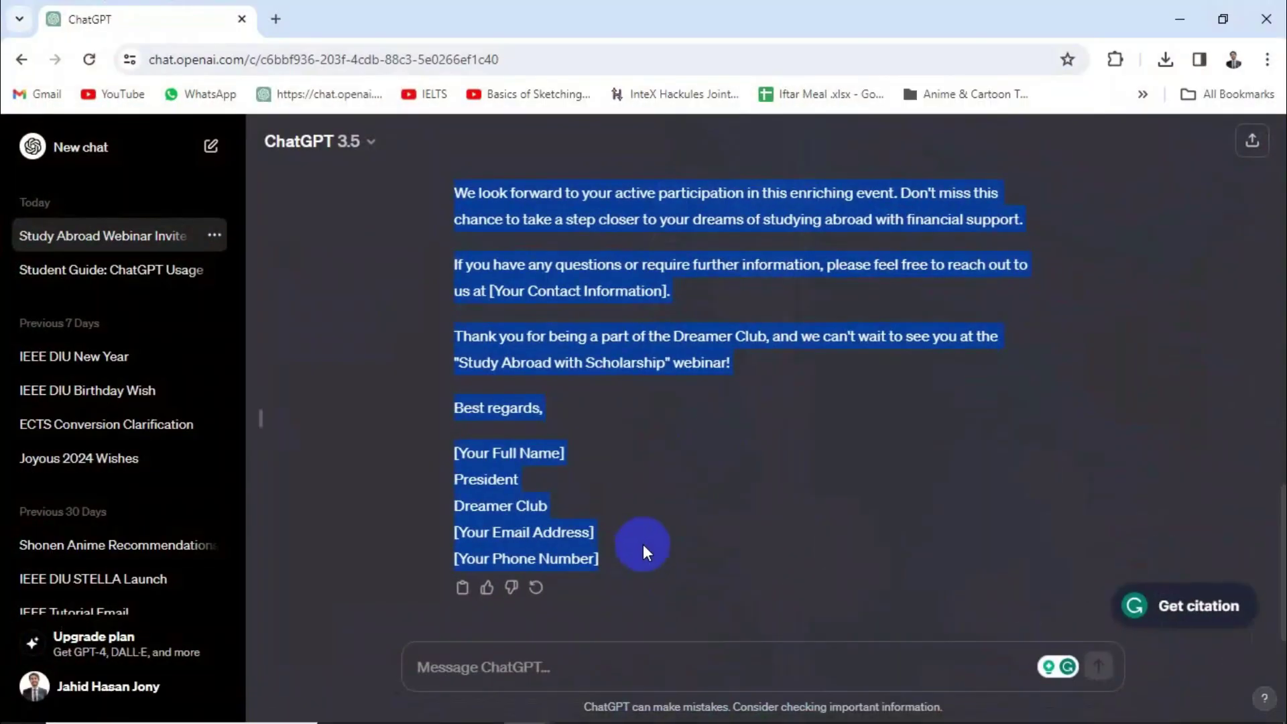
{"action": "left_click", "coordinate": [616, 349]}
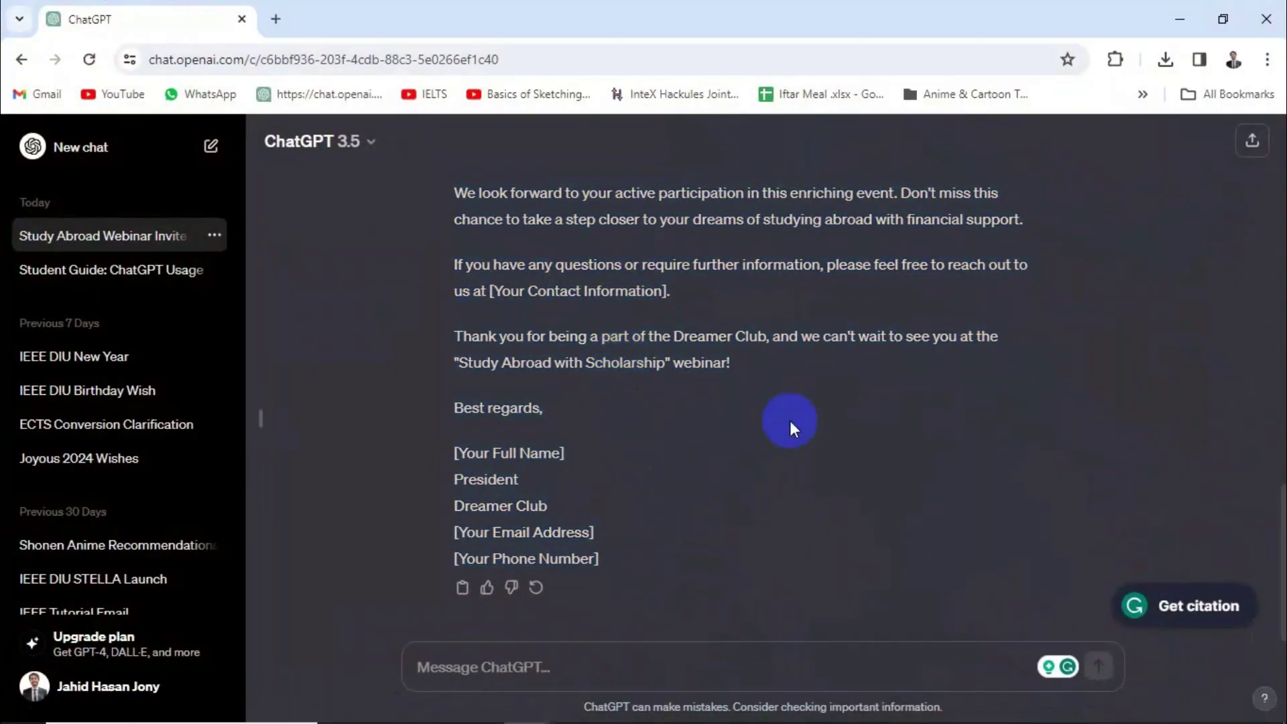
Send ChatGPT the prompt "write me another email draft for the honourable guest.", using the suggested spelling "honourable"
{"action": "left_click", "coordinate": [458, 677]}
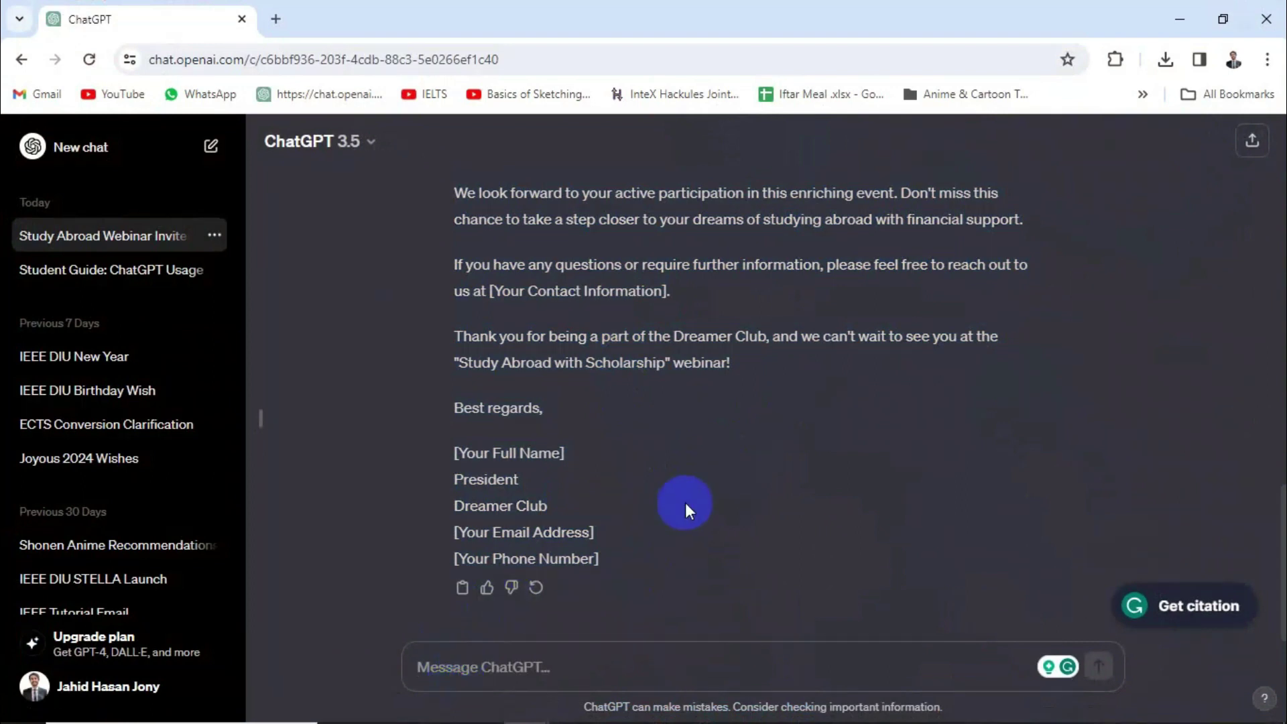
{"action": "type", "text": "w"}
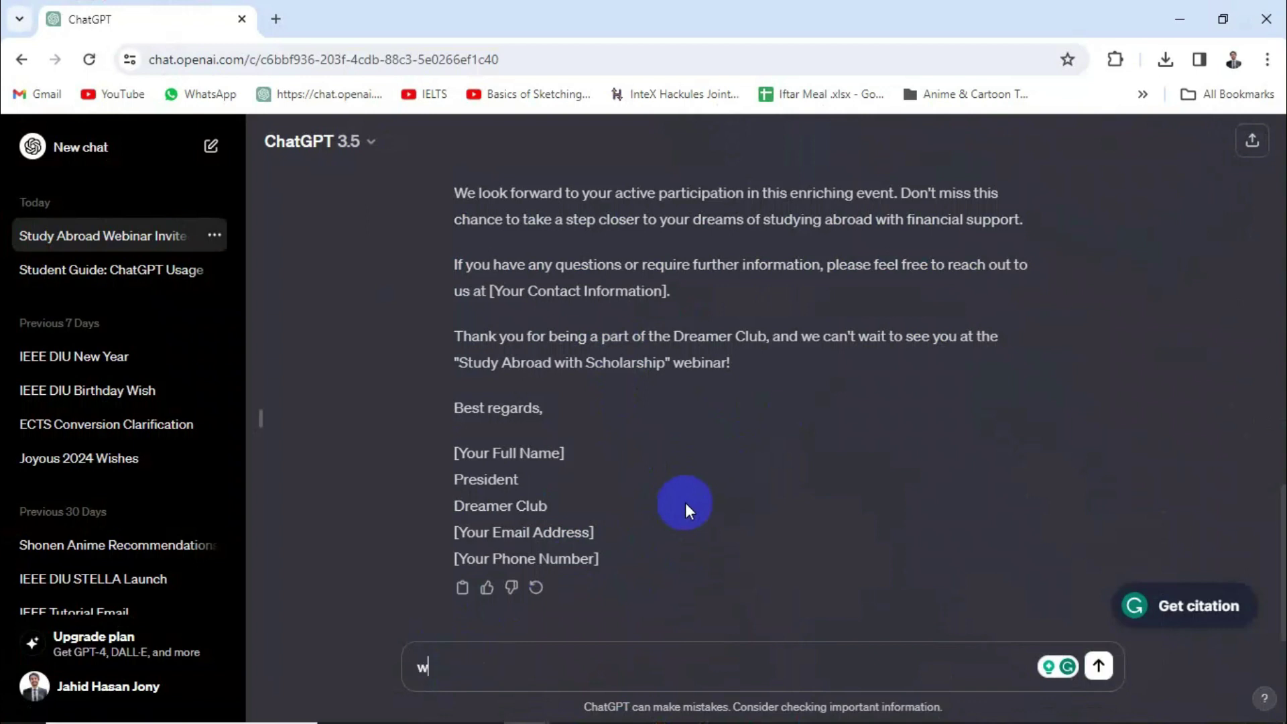
{"action": "type", "text": "rite me another "}
{"action": "type", "text": "ema"}
{"action": "key", "text": "BackSpace"}
{"action": "type", "text": "mail draft for the "}
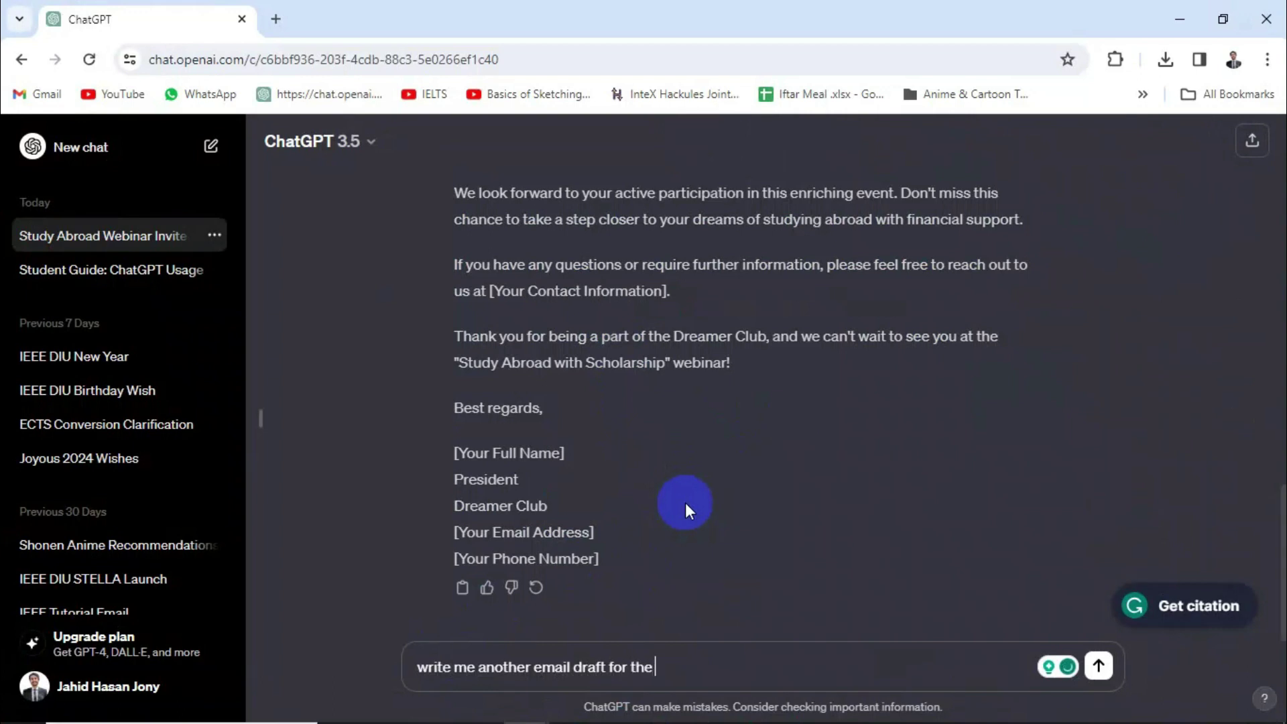
{"action": "type", "text": "honorable gu"}
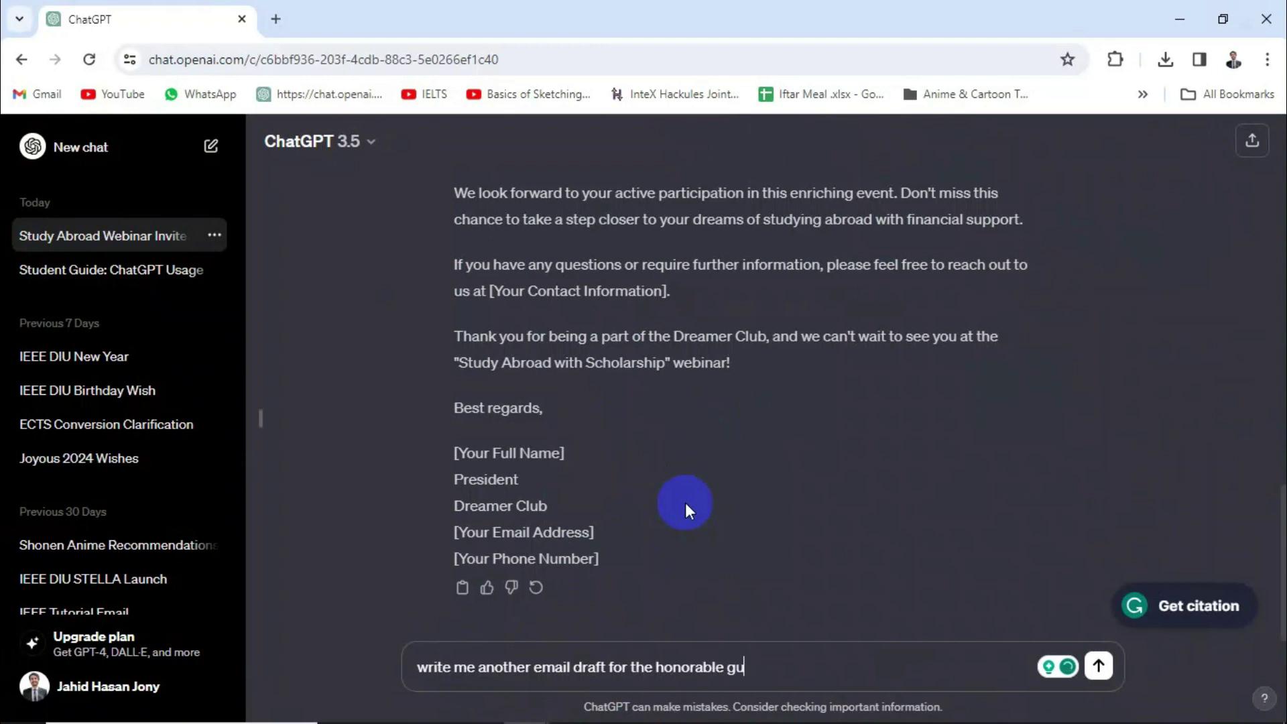
{"action": "type", "text": "est."}
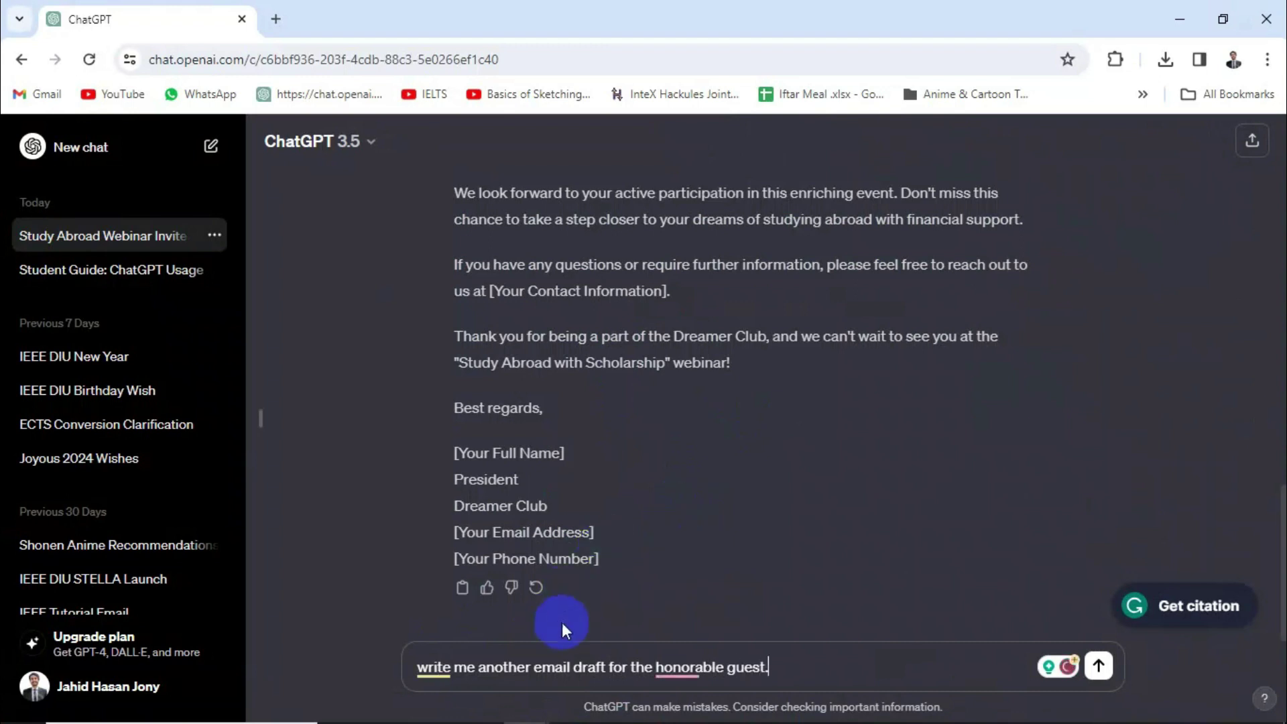
{"action": "mouse_move", "coordinate": [677, 667]}
{"action": "left_click", "coordinate": [724, 572]}
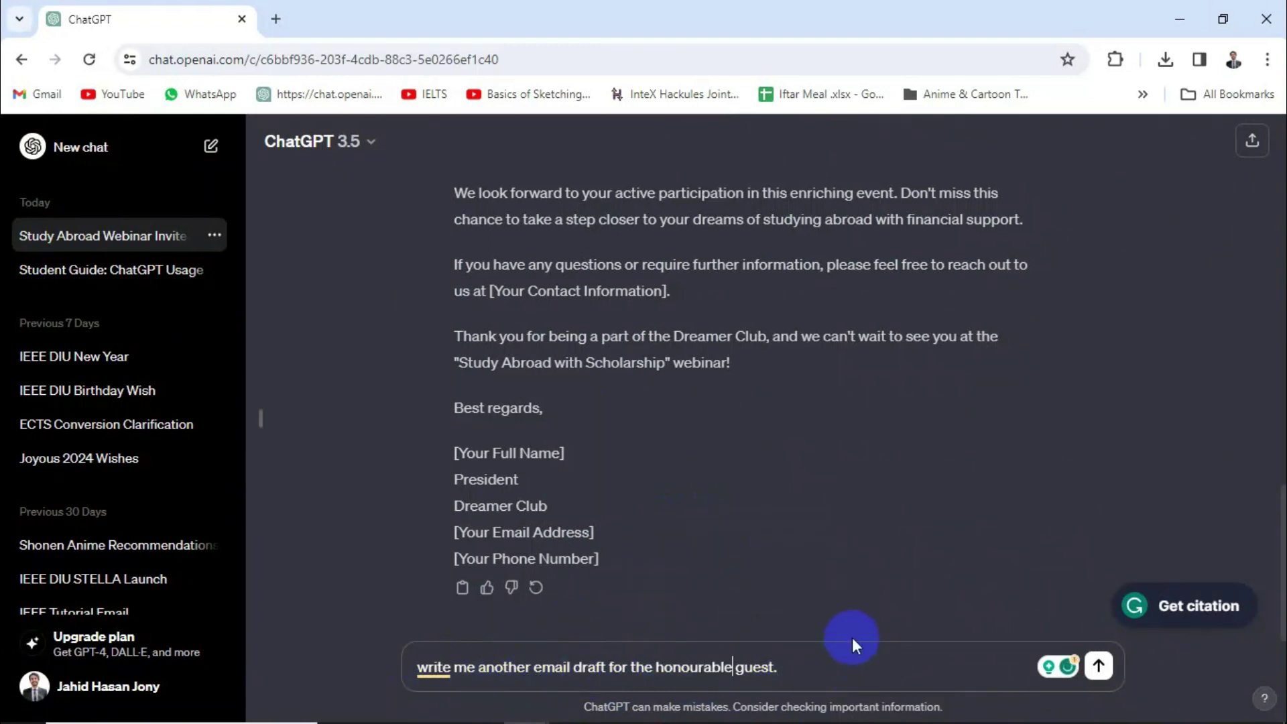
{"action": "left_click", "coordinate": [1098, 666]}
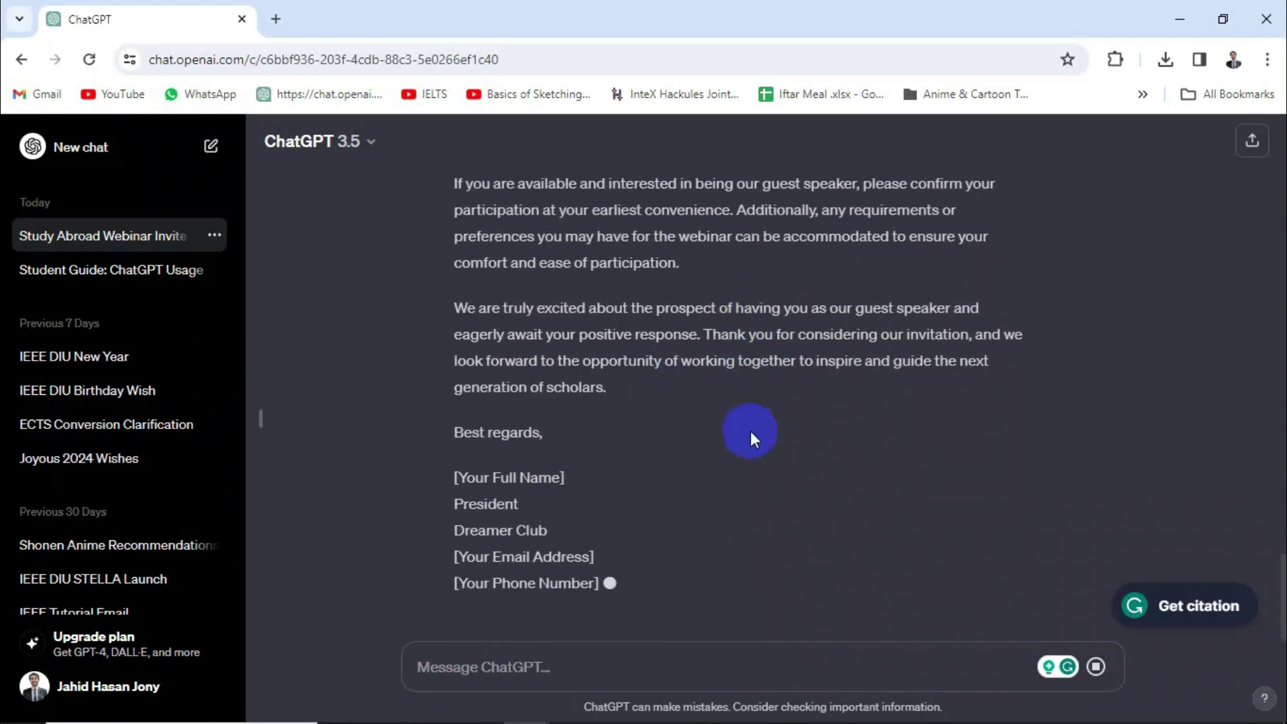
Read through the generated guest speaker invitation, checking its subject line, event details, body and signature placeholders
{"action": "scroll", "coordinate": [750, 432], "scroll_direction": "up", "scroll_amount": 10}
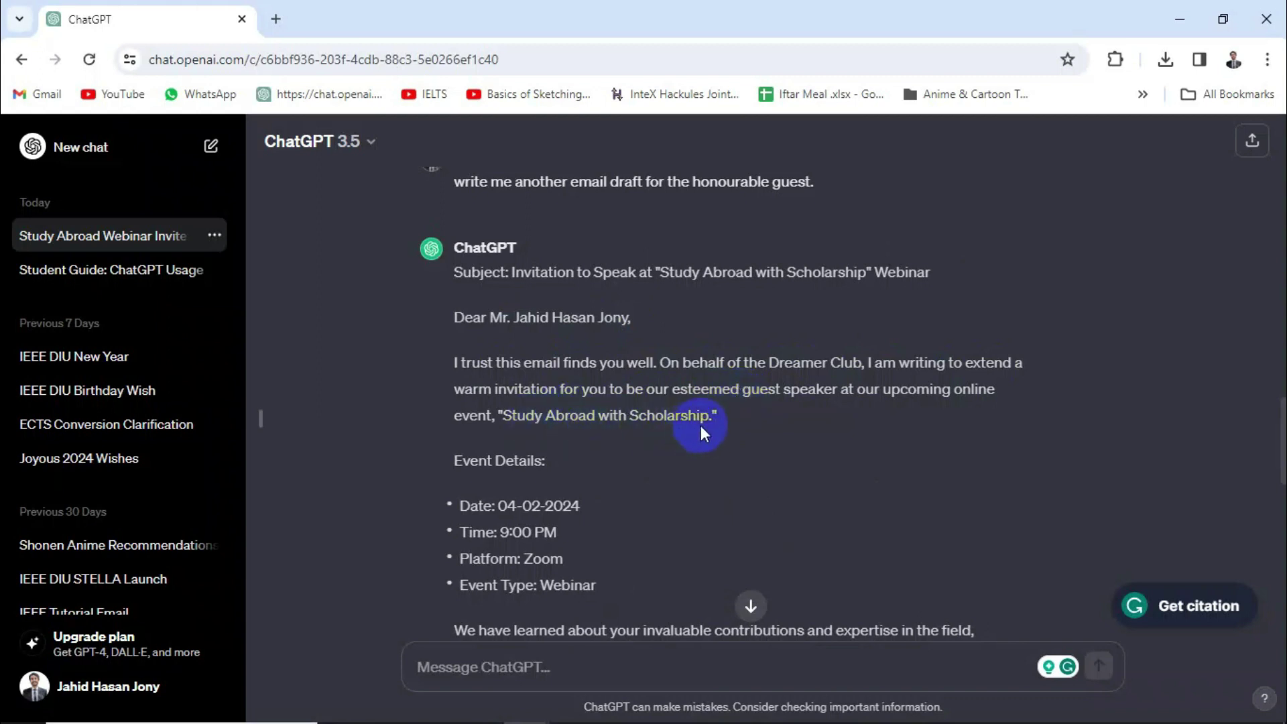
{"action": "scroll", "coordinate": [452, 409], "scroll_direction": "down", "scroll_amount": 3}
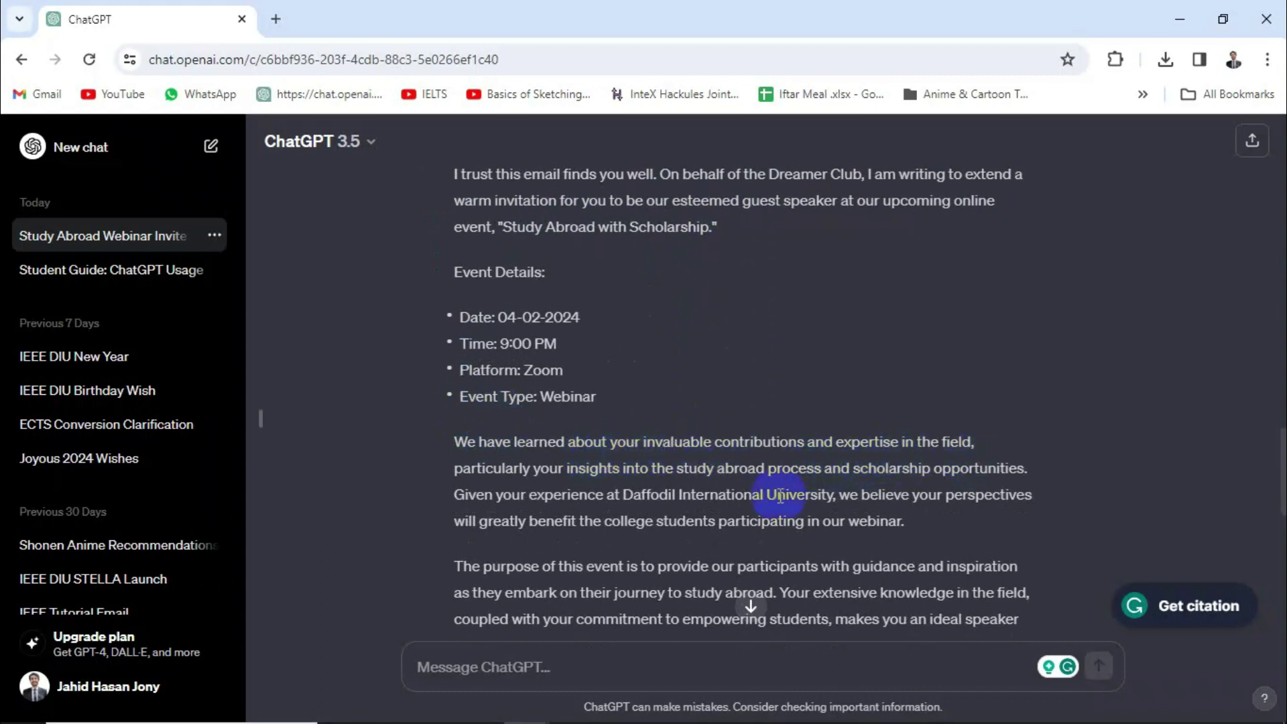
{"action": "scroll", "coordinate": [853, 494], "scroll_direction": "down", "scroll_amount": 10}
{"action": "mouse_move", "coordinate": [453, 408]}
{"action": "left_mouse_down"}
{"action": "mouse_move", "coordinate": [514, 456]}
{"action": "mouse_move", "coordinate": [598, 585]}
{"action": "mouse_move", "coordinate": [646, 506]}
{"action": "left_mouse_up"}
{"action": "left_click", "coordinate": [696, 407]}
{"action": "scroll", "coordinate": [696, 405], "scroll_direction": "up", "scroll_amount": 5}
{"action": "scroll", "coordinate": [696, 405], "scroll_direction": "up", "scroll_amount": 9}
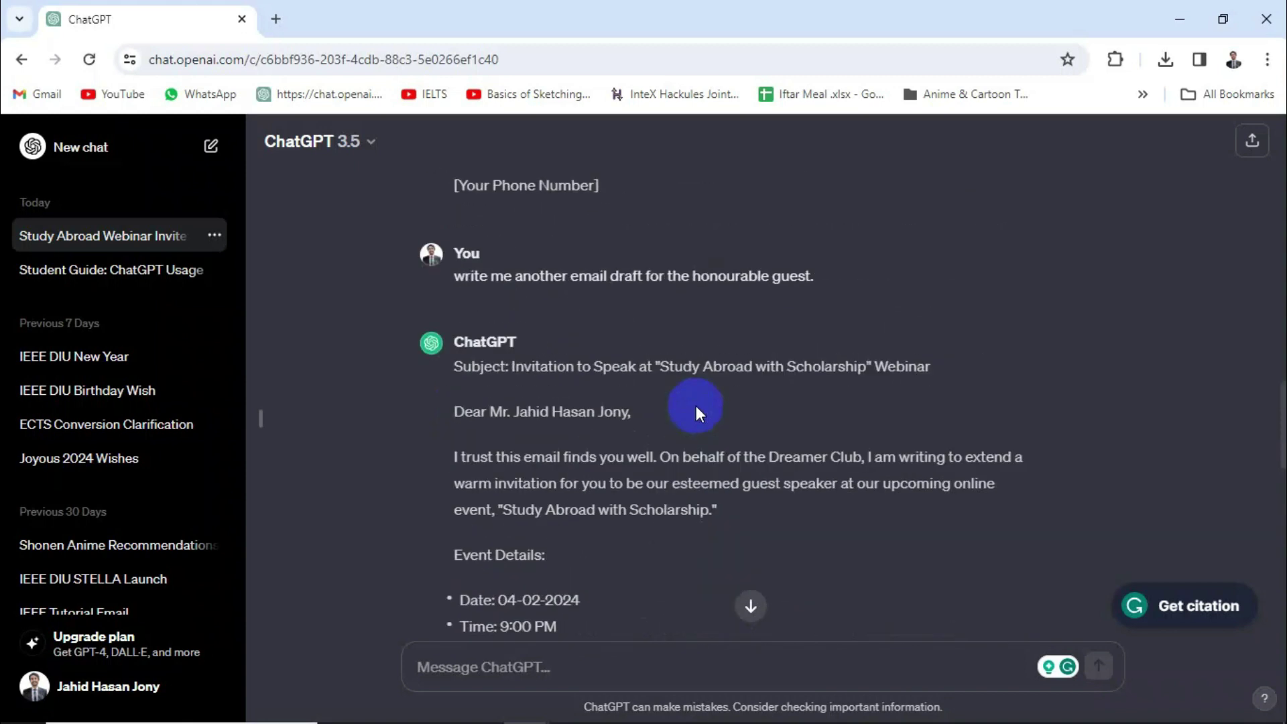
{"action": "scroll", "coordinate": [517, 307], "scroll_direction": "down", "scroll_amount": 2}
{"action": "left_click_drag", "start_coordinate": [514, 275], "coordinate": [912, 292]}
{"action": "left_click", "coordinate": [614, 281]}
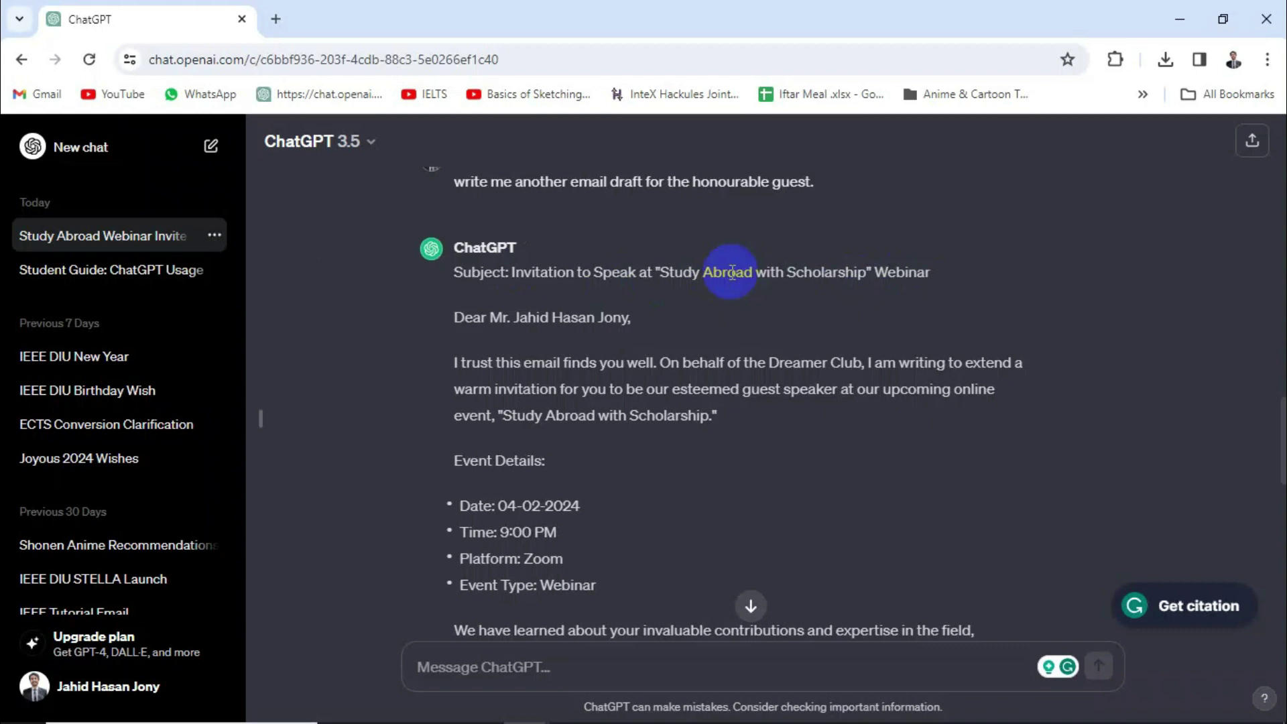
{"action": "scroll", "coordinate": [732, 271], "scroll_direction": "down", "scroll_amount": 14}
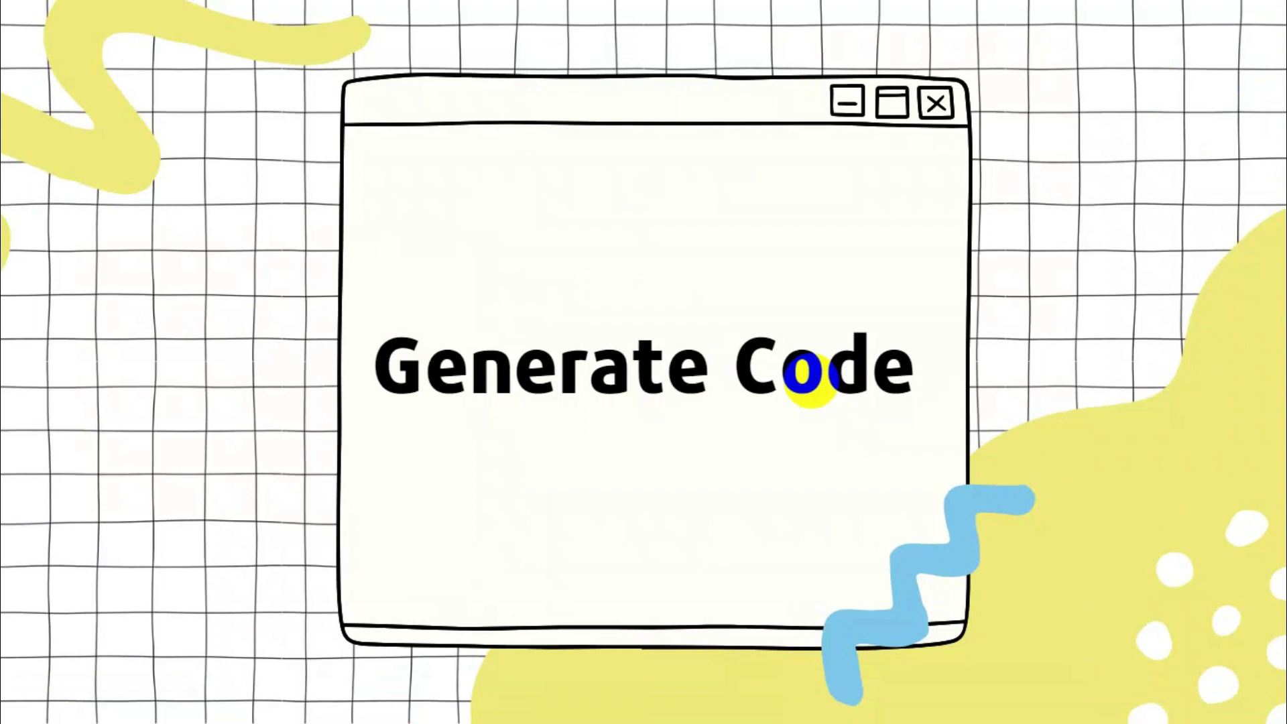
Switch from the presentation to ChatGPT and send the prompt "write me a HTML and CSS code for making a stopwatch."
{"action": "key", "text": "alt+Tab"}
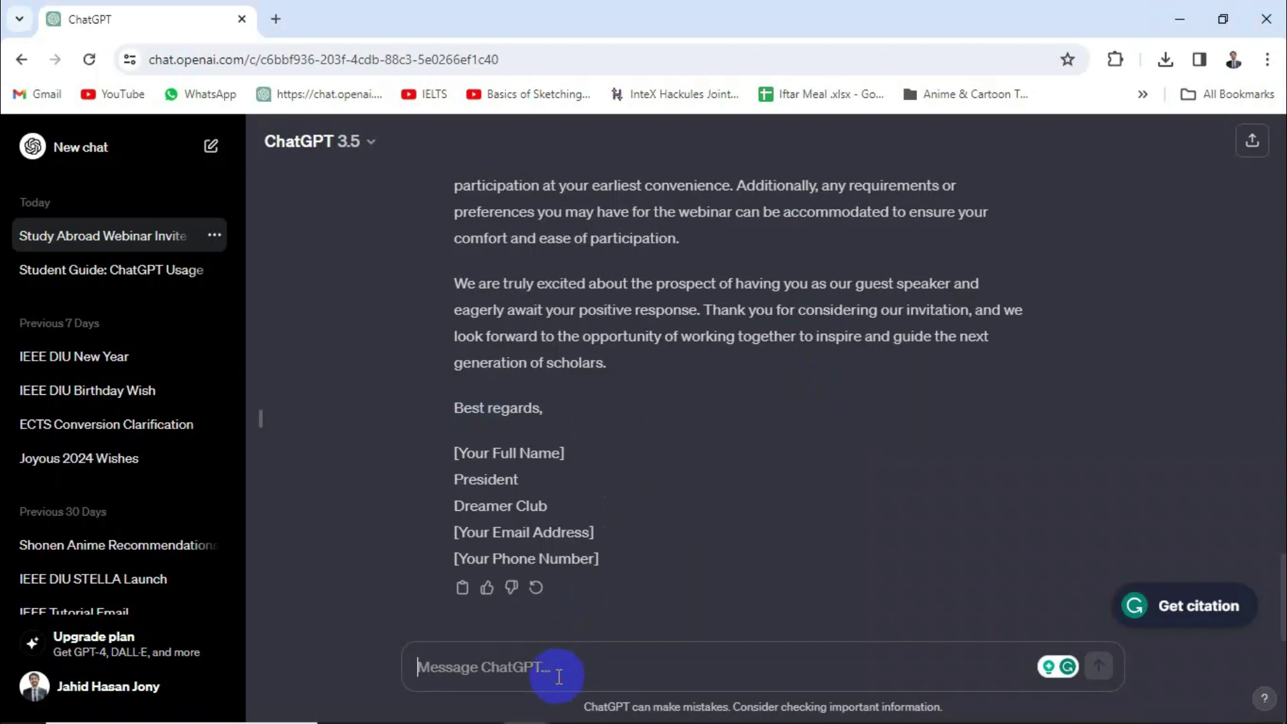
{"action": "type", "text": "write"}
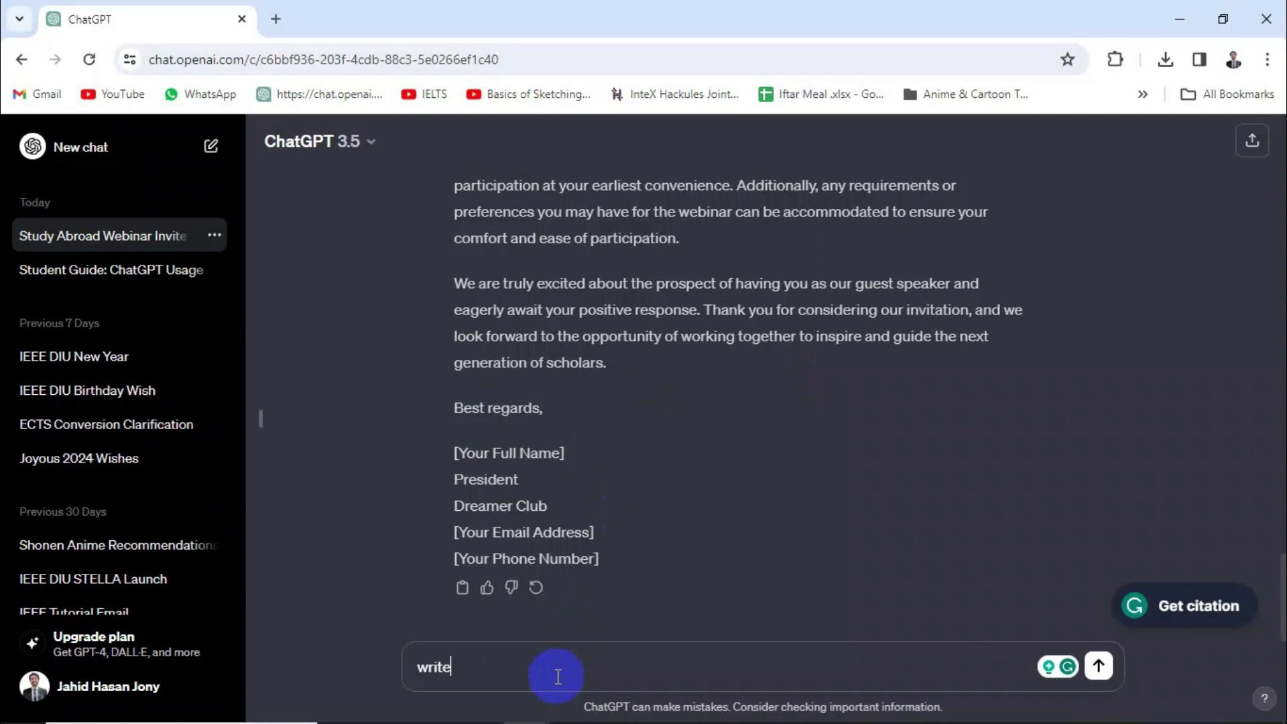
{"action": "type", "text": " me a html and c"}
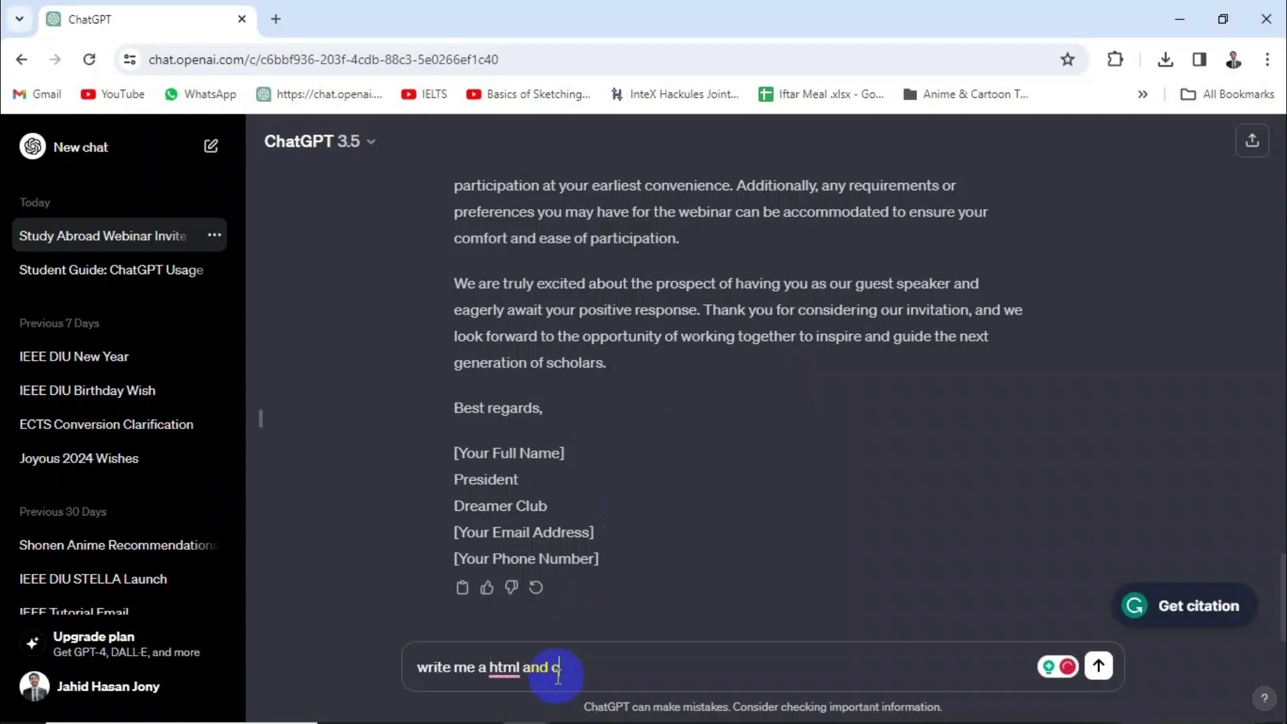
{"action": "type", "text": "ss code for maki"}
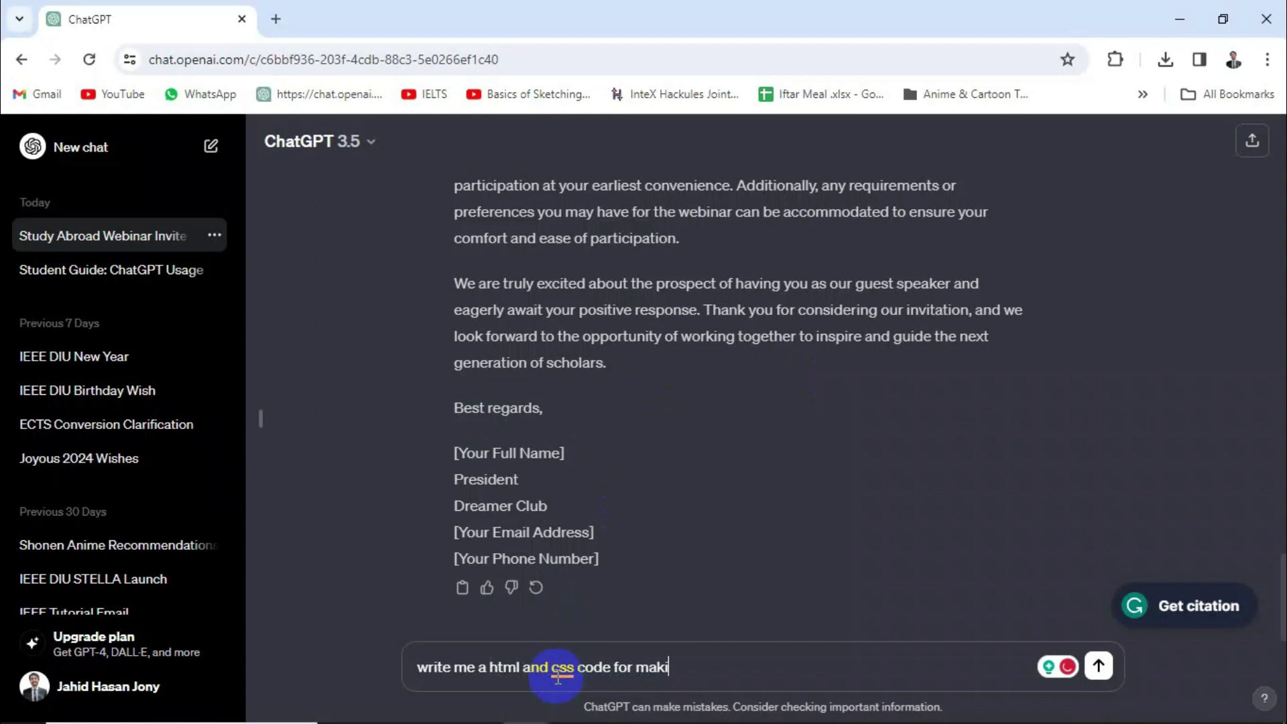
{"action": "type", "text": "ng a"}
{"action": "type", "text": "si"}
{"action": "key", "text": "BackSpace"}
{"action": "key", "text": "BackSpace"}
{"action": "type", "text": "stopwatch"}
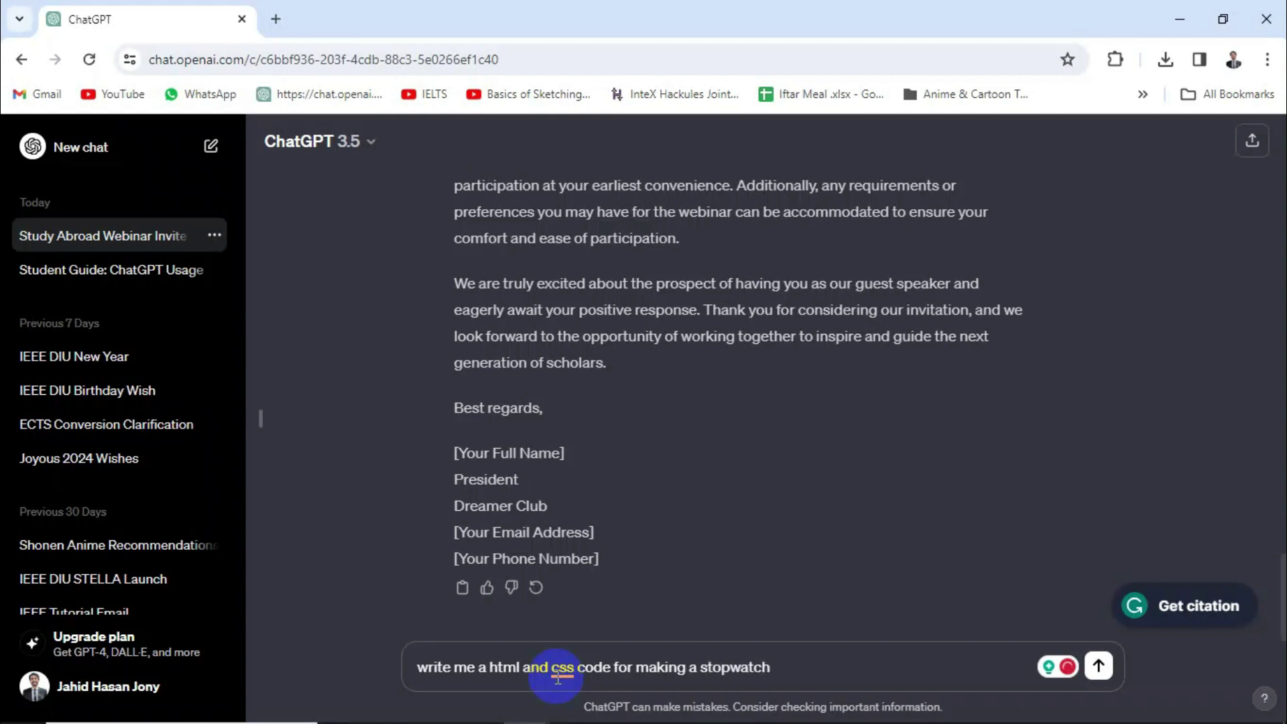
{"action": "left_click", "coordinate": [558, 672]}
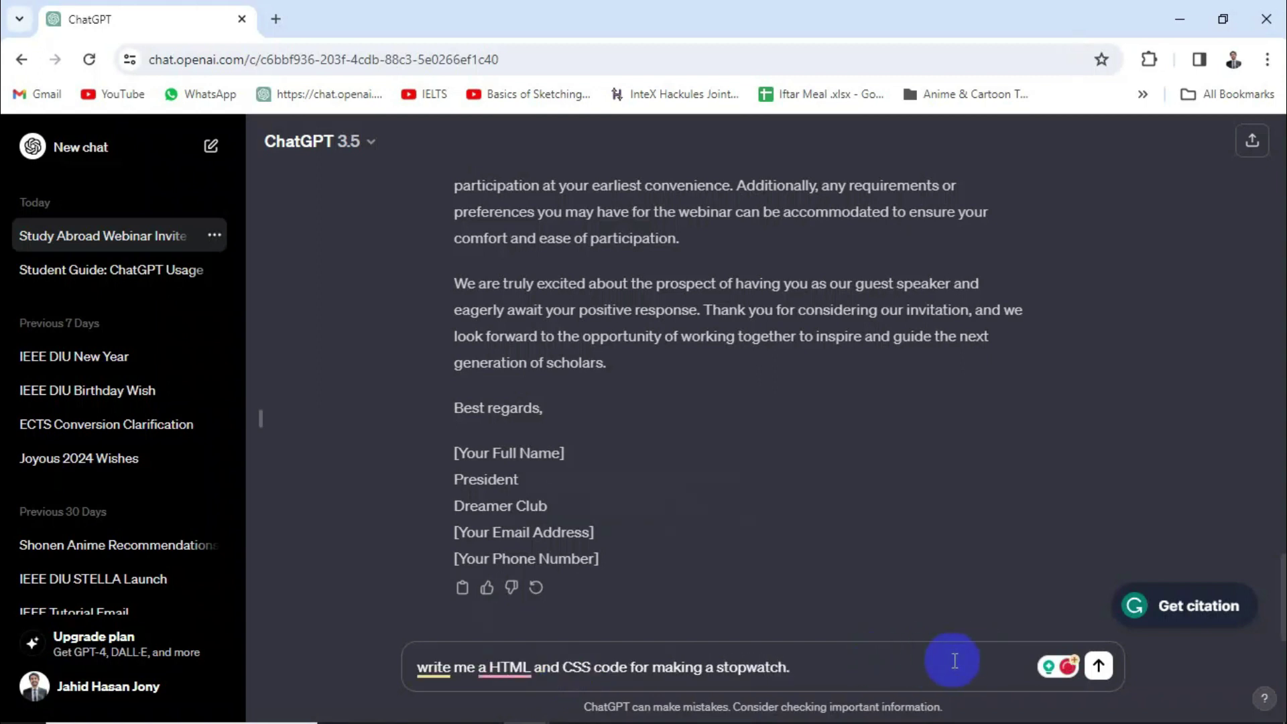
{"action": "key", "text": "Return"}
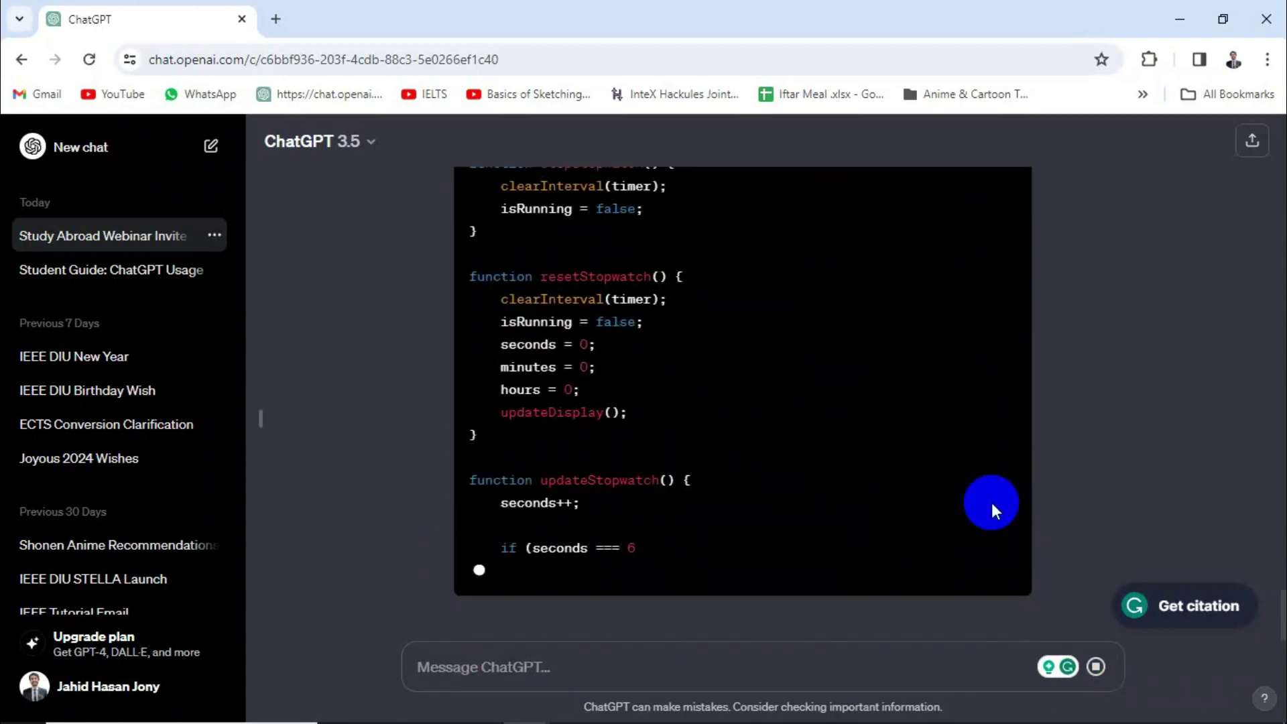
Review the generated stopwatch code, covering the HTML, the styles.css block and the stopwatch.js functions
{"action": "scroll", "coordinate": [991, 502], "scroll_direction": "up", "scroll_amount": 15}
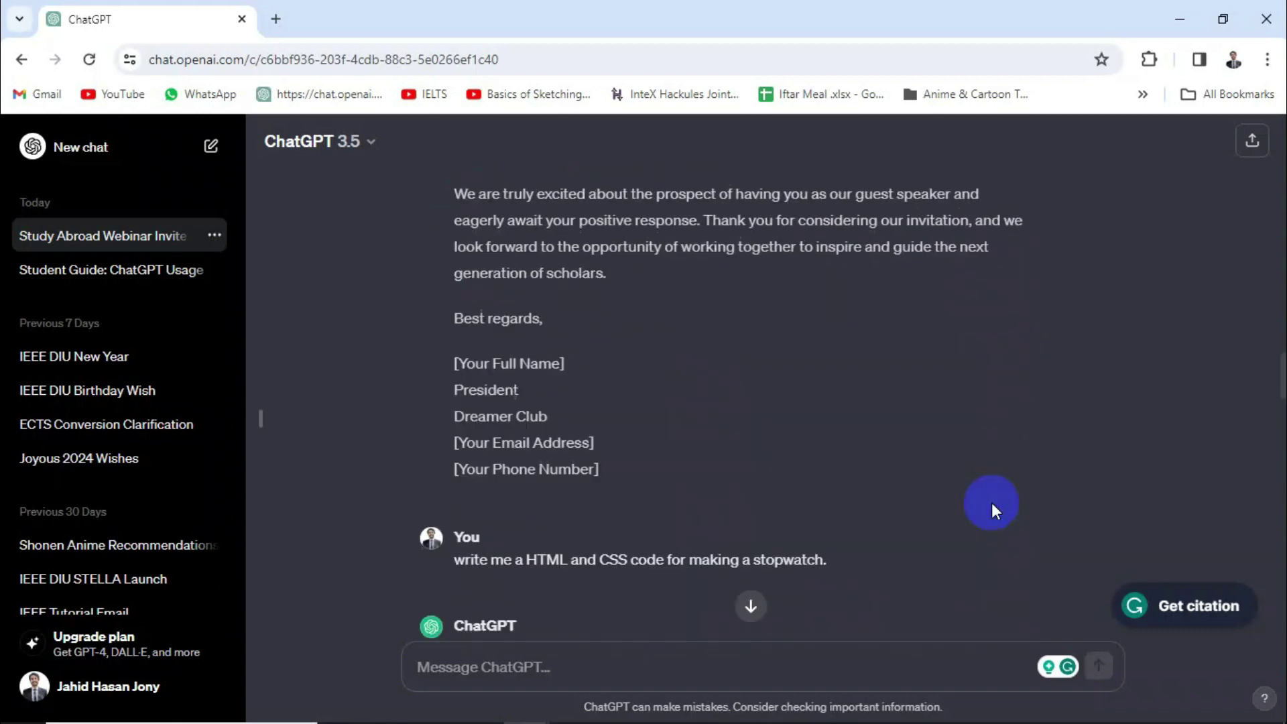
{"action": "scroll", "coordinate": [770, 474], "scroll_direction": "down", "scroll_amount": 8}
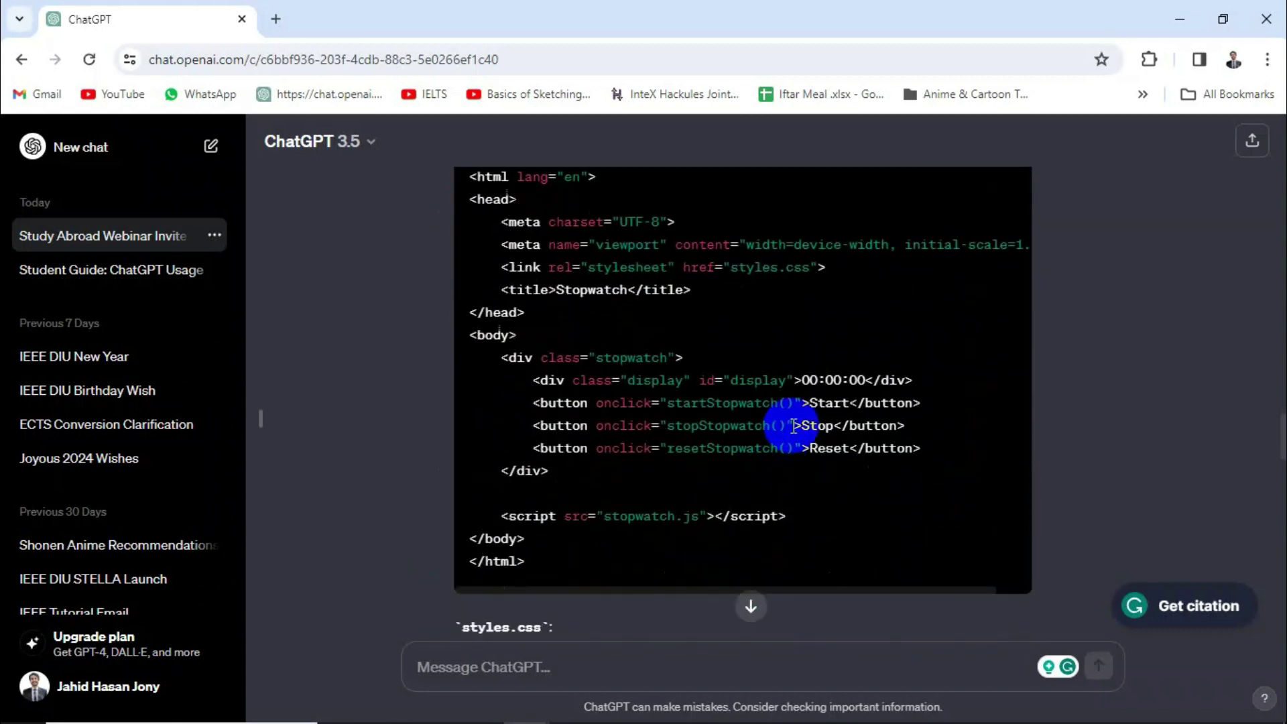
{"action": "scroll", "coordinate": [789, 422], "scroll_direction": "up", "scroll_amount": 1}
{"action": "scroll", "coordinate": [875, 362], "scroll_direction": "down", "scroll_amount": 7}
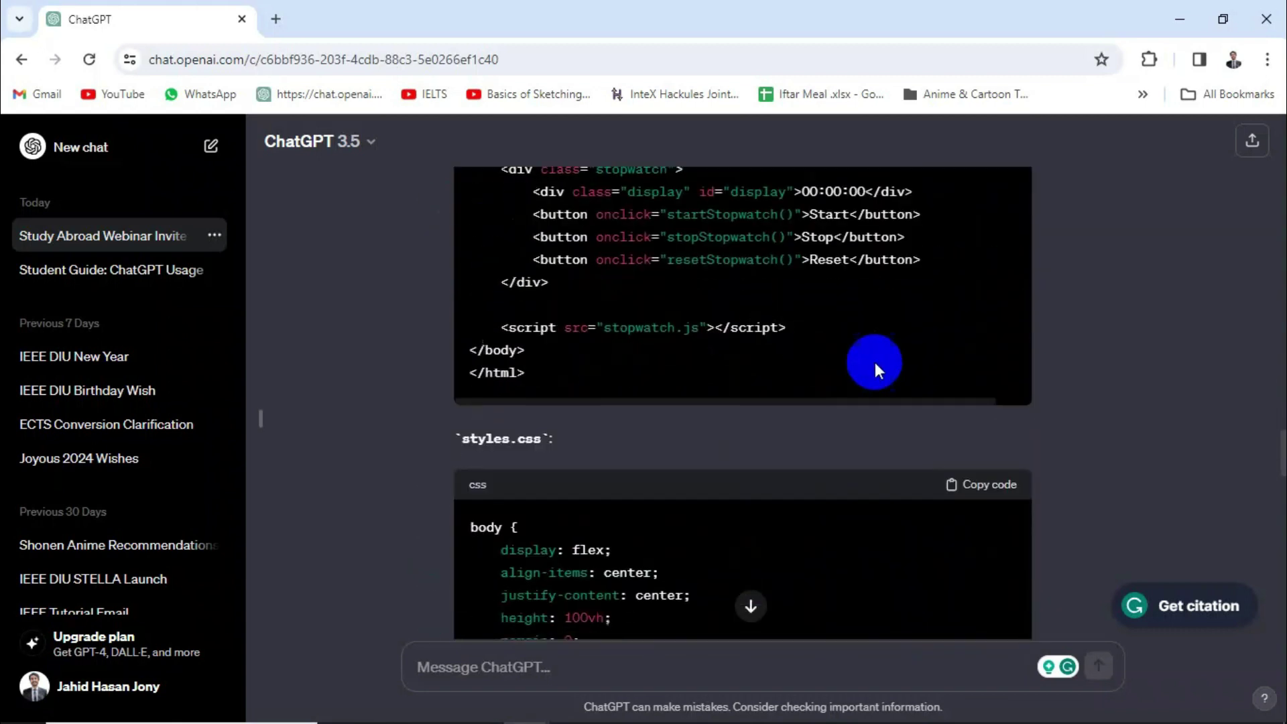
{"action": "scroll", "coordinate": [705, 364], "scroll_direction": "down", "scroll_amount": 8}
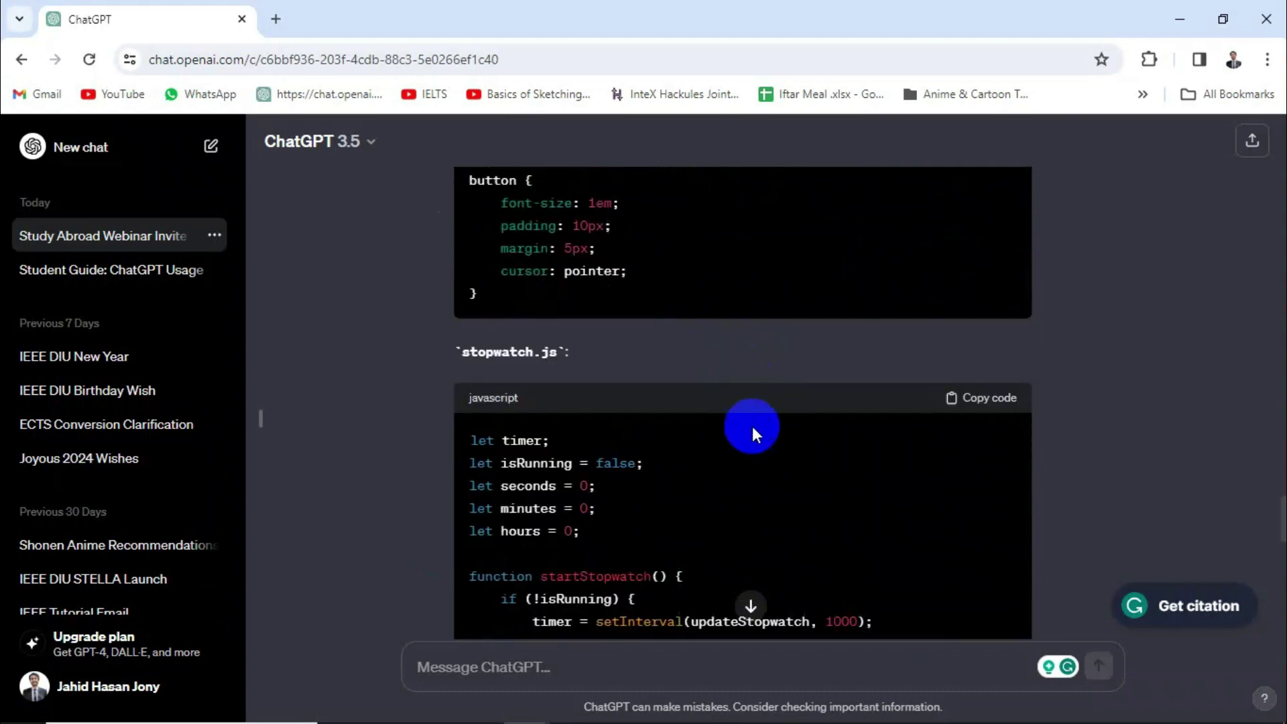
{"action": "scroll", "coordinate": [752, 427], "scroll_direction": "down", "scroll_amount": 3}
{"action": "scroll", "coordinate": [789, 417], "scroll_direction": "down", "scroll_amount": 4}
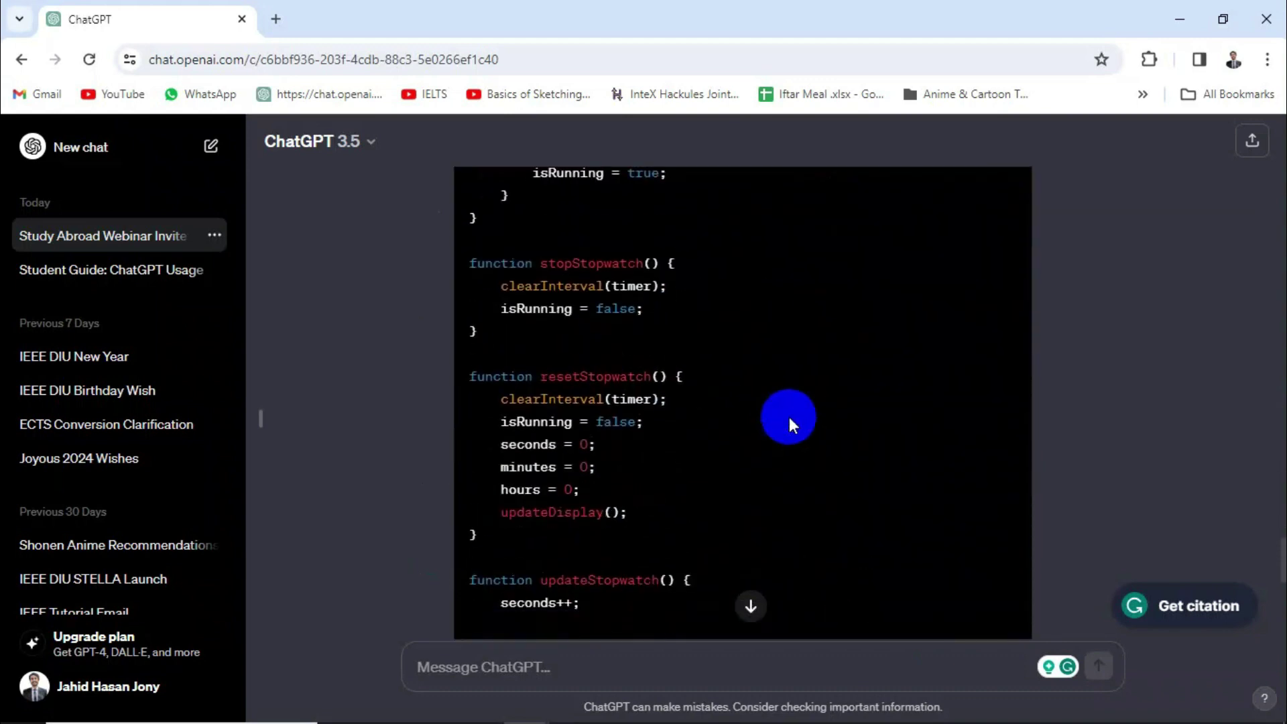
Read to the end of the stopwatch answer and send ChatGPT the follow-up prompt "make it only one html page"
{"action": "scroll", "coordinate": [789, 417], "scroll_direction": "down", "scroll_amount": 9}
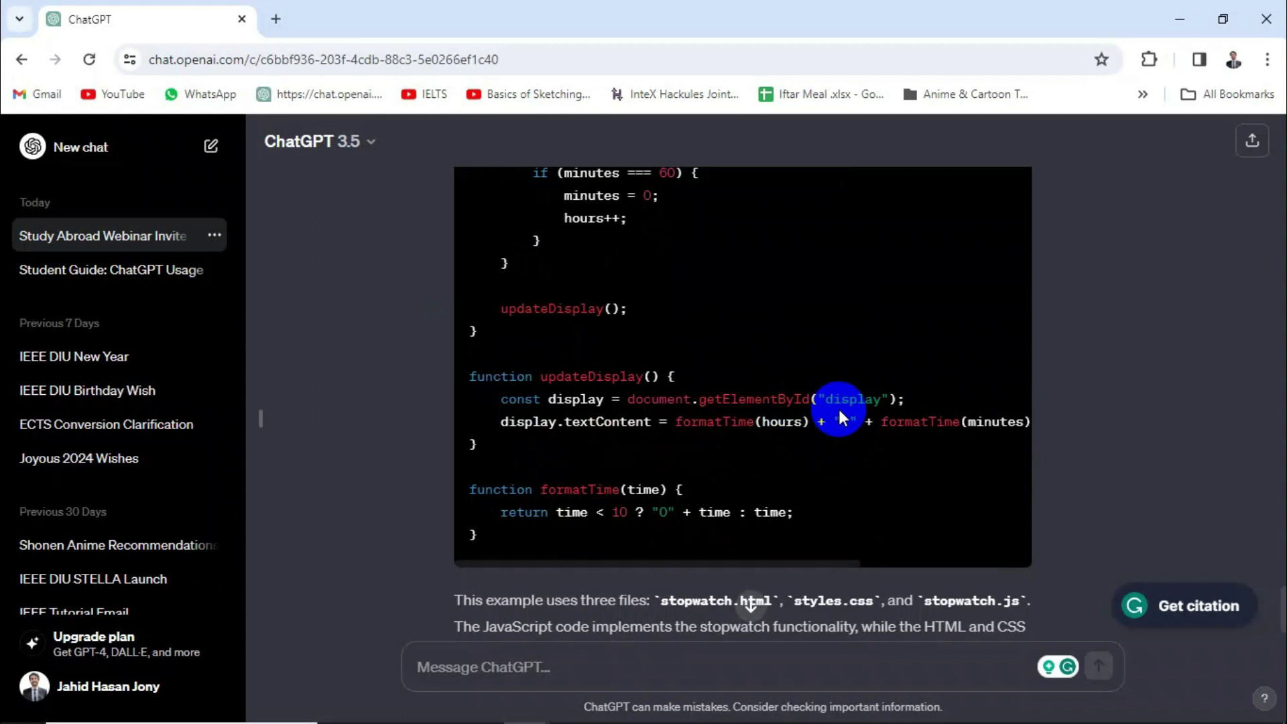
{"action": "scroll", "coordinate": [842, 417], "scroll_direction": "down", "scroll_amount": 2}
{"action": "left_click", "coordinate": [685, 667]}
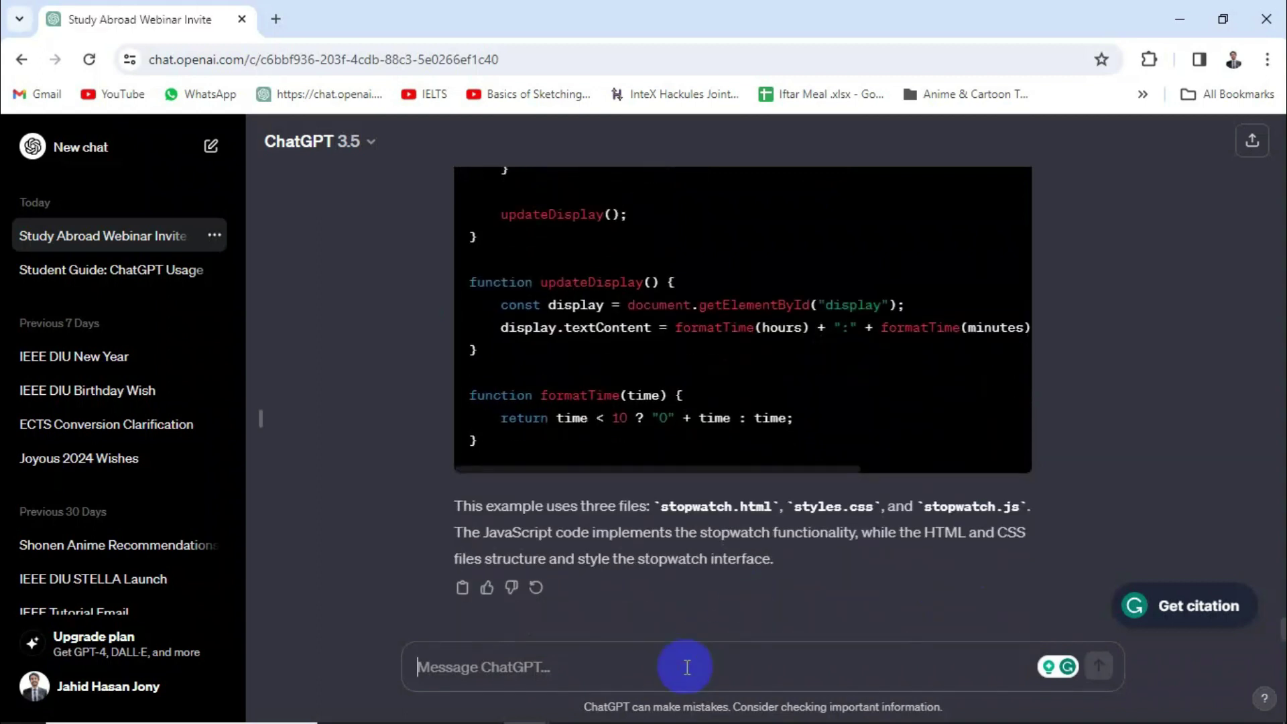
{"action": "type", "text": "make it only one html page"}
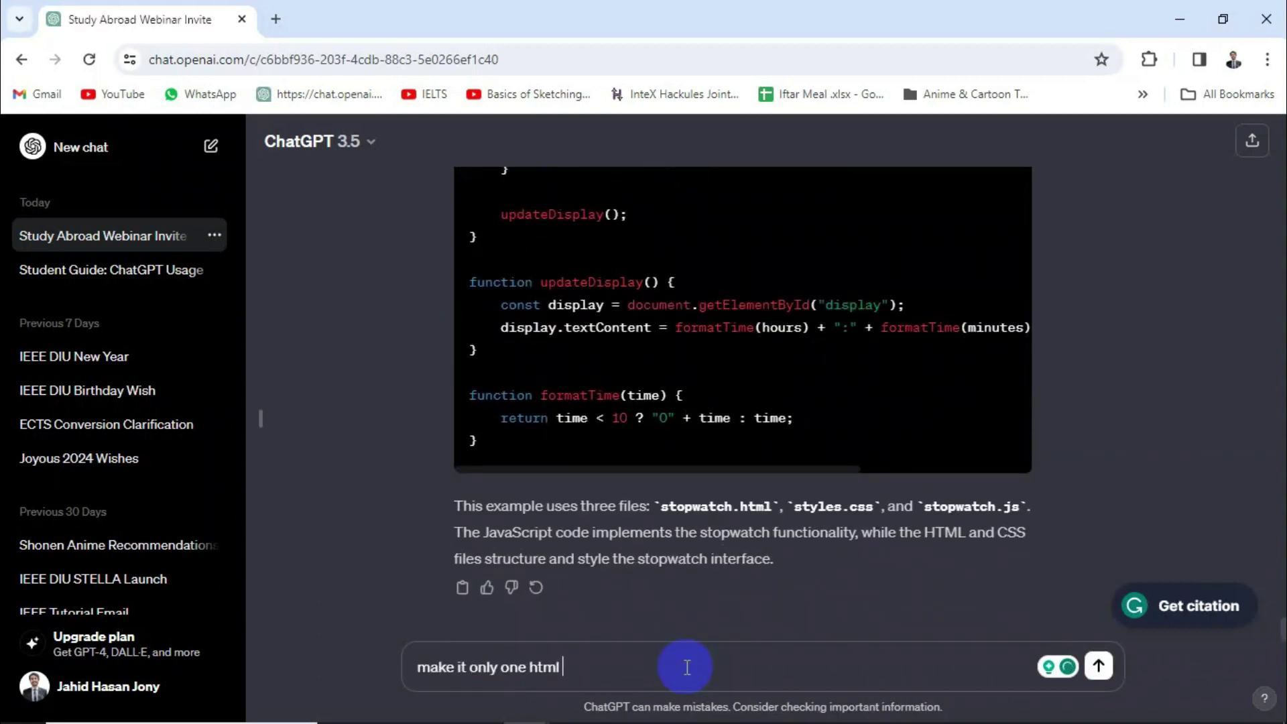
{"action": "key", "text": "Return"}
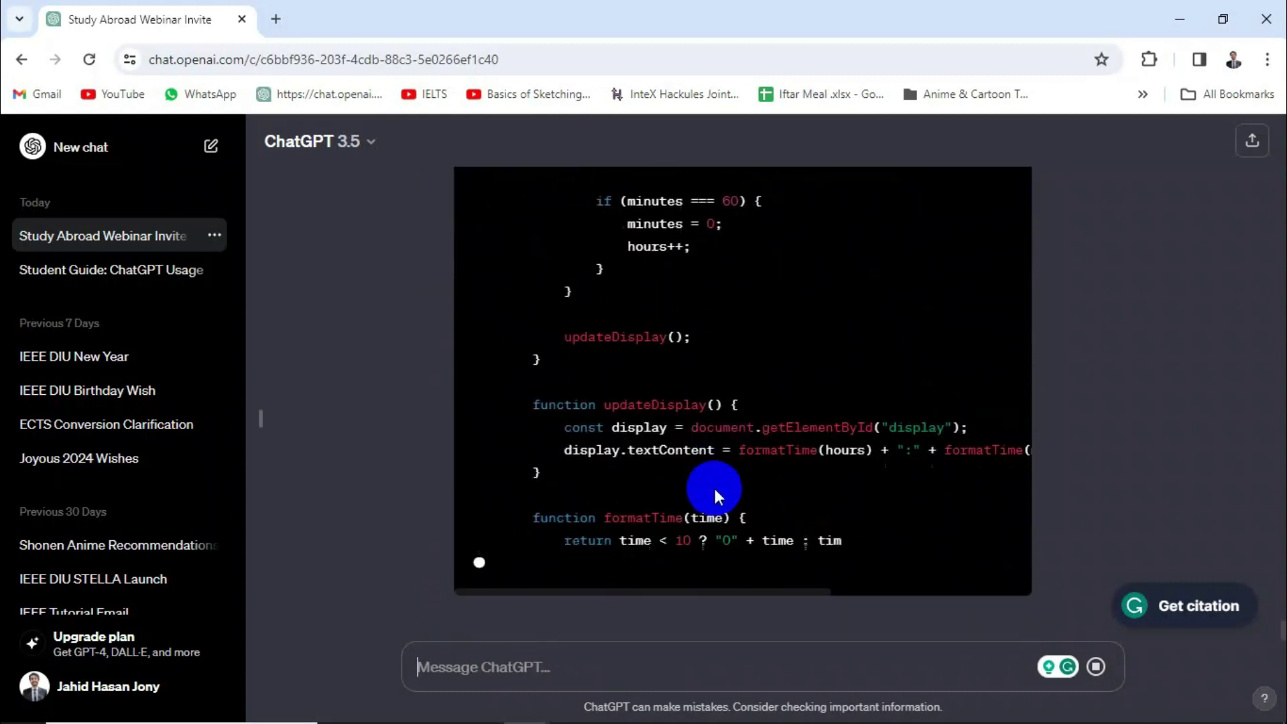
Copy the generated single-file HTML stopwatch code and skim through its script functions
{"action": "scroll", "coordinate": [715, 489], "scroll_direction": "up", "scroll_amount": 10}
{"action": "scroll", "coordinate": [714, 488], "scroll_direction": "up", "scroll_amount": 10}
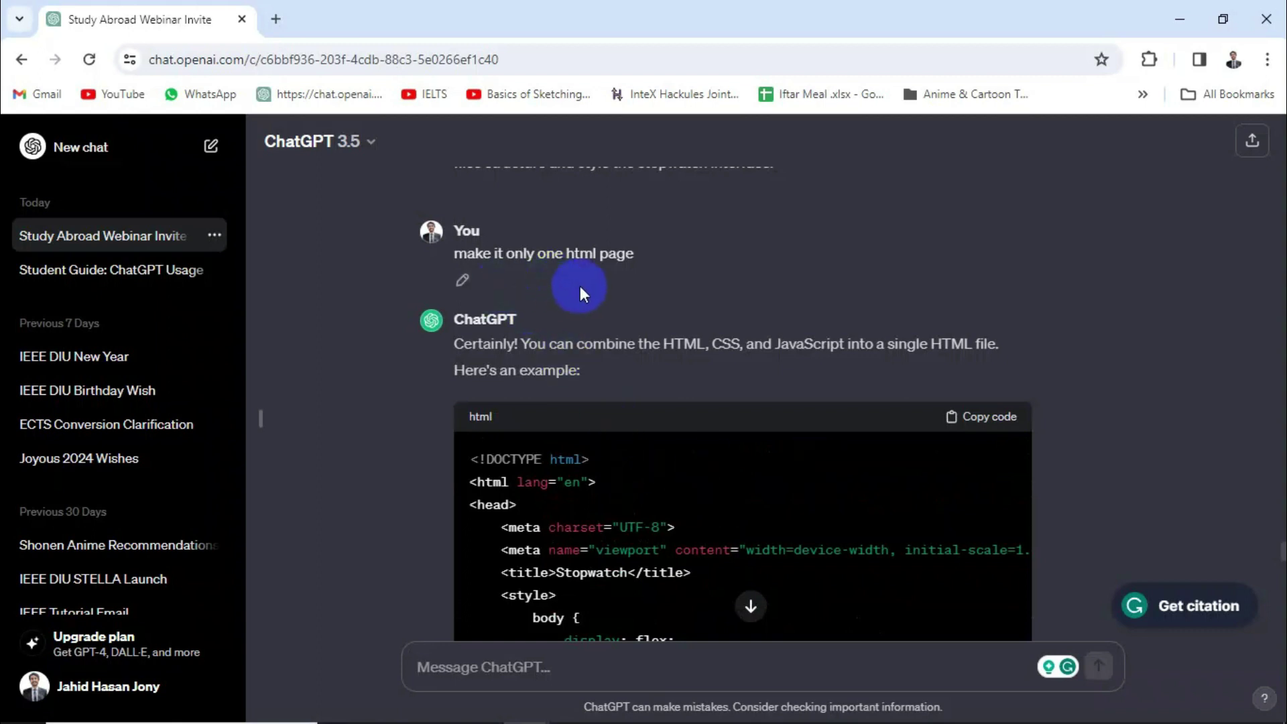
{"action": "left_click", "coordinate": [958, 416]}
{"action": "scroll", "coordinate": [765, 359], "scroll_direction": "down", "scroll_amount": 12}
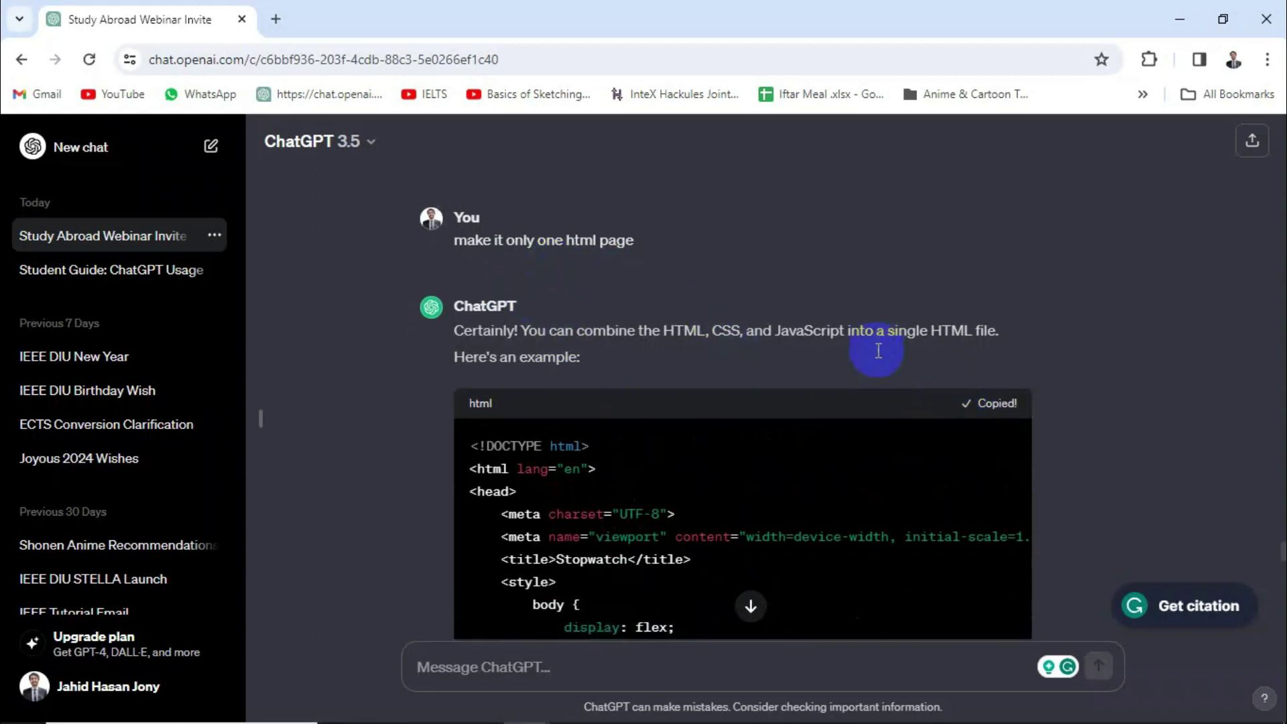
{"action": "scroll", "coordinate": [765, 359], "scroll_direction": "down", "scroll_amount": 6}
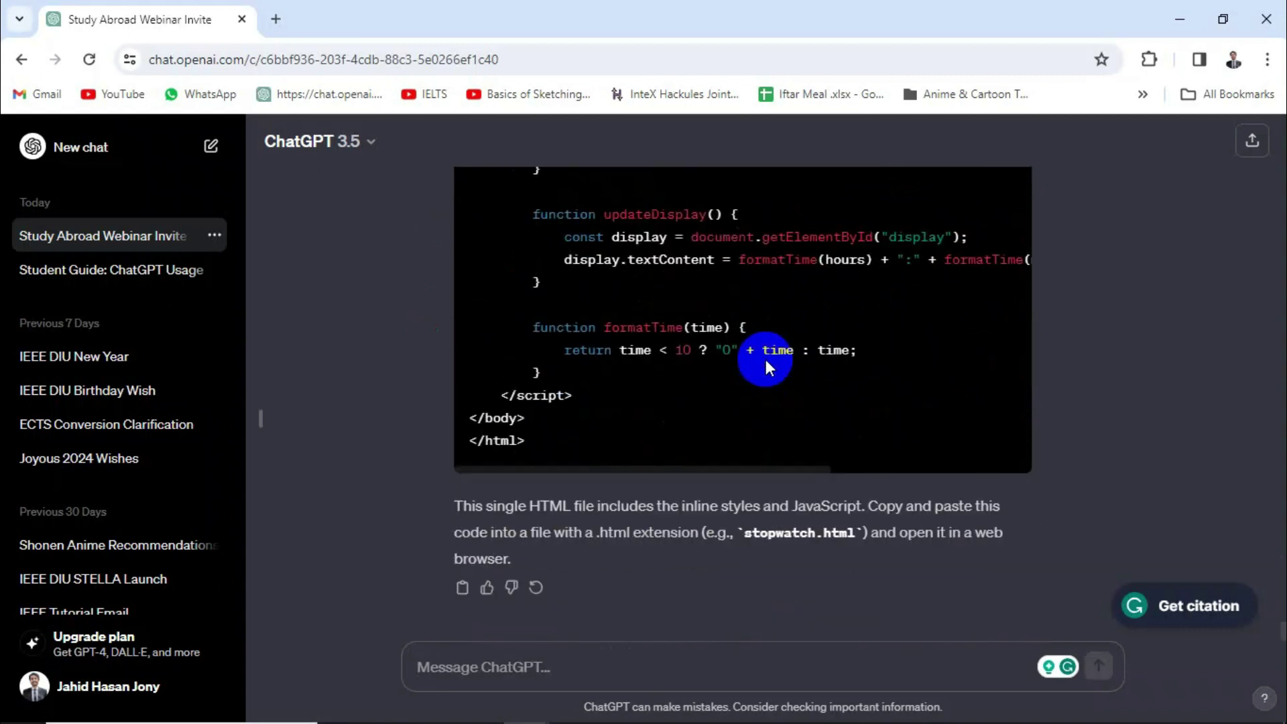
{"action": "scroll", "coordinate": [766, 359], "scroll_direction": "up", "scroll_amount": 7}
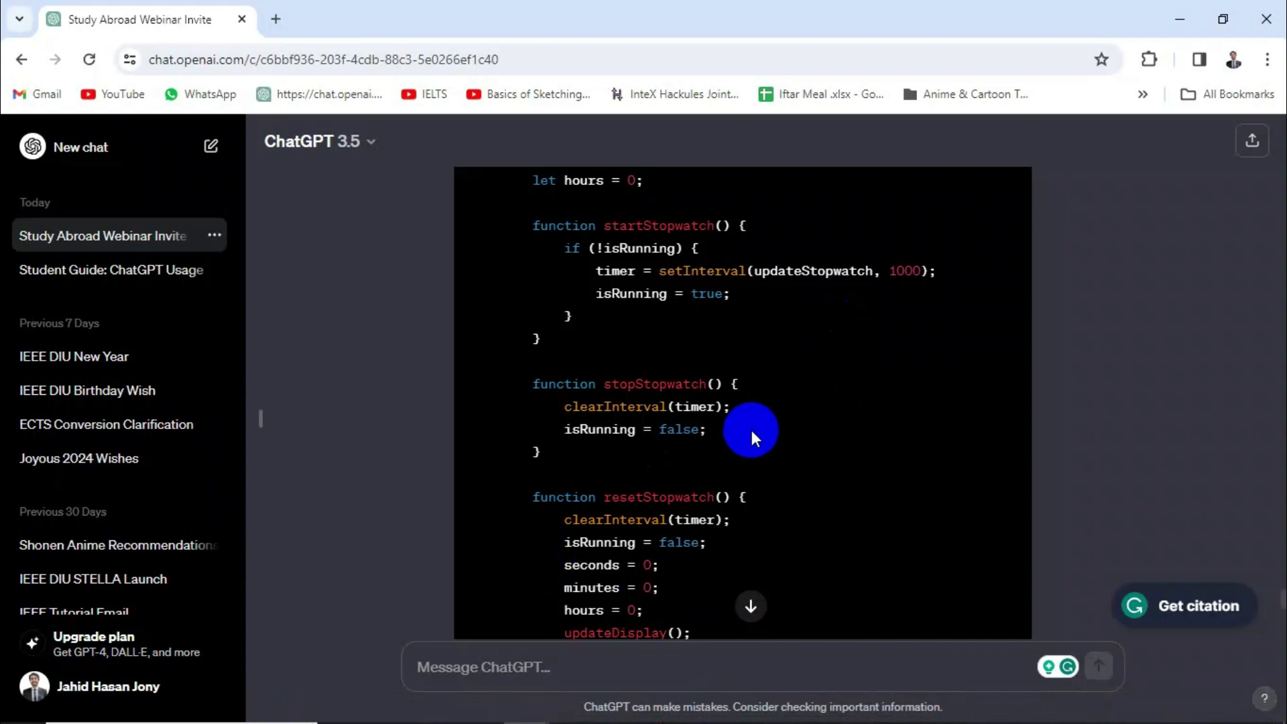
Switch to Visual Studio Code and create a new file named test2.html in the open folder
{"action": "key", "text": "super"}
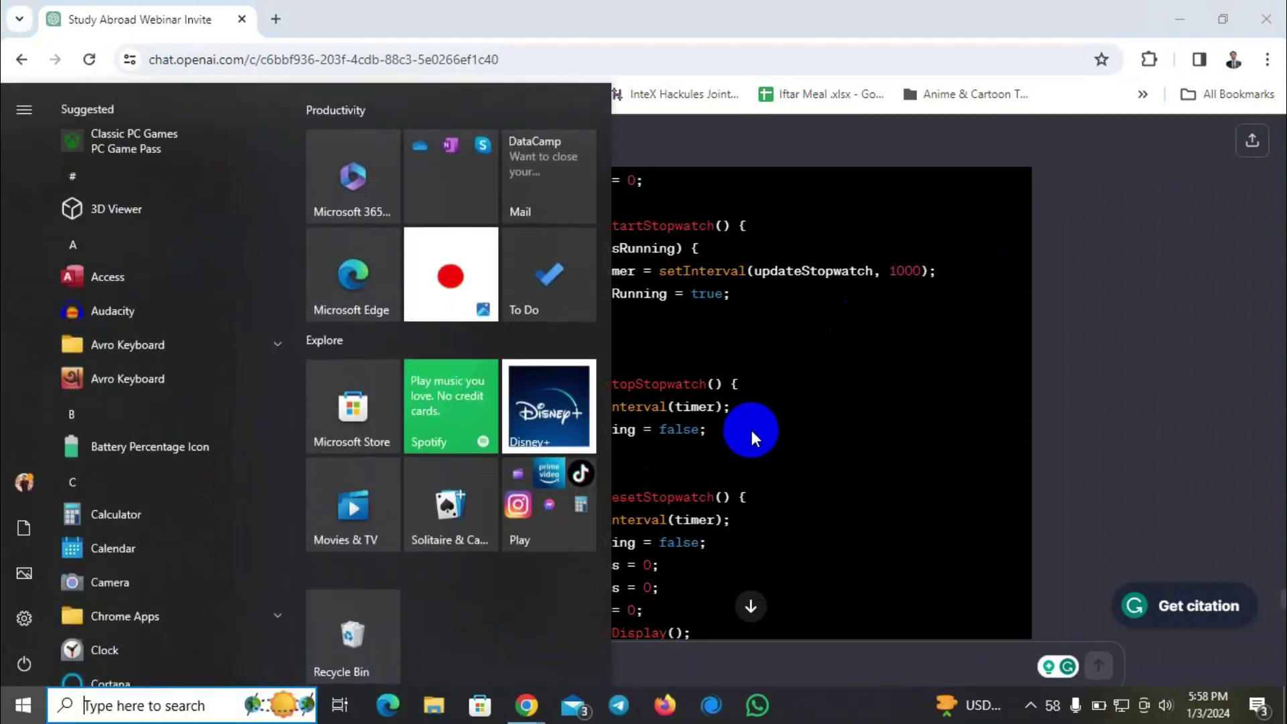
{"action": "type", "text": "vs"}
{"action": "key", "text": "Escape"}
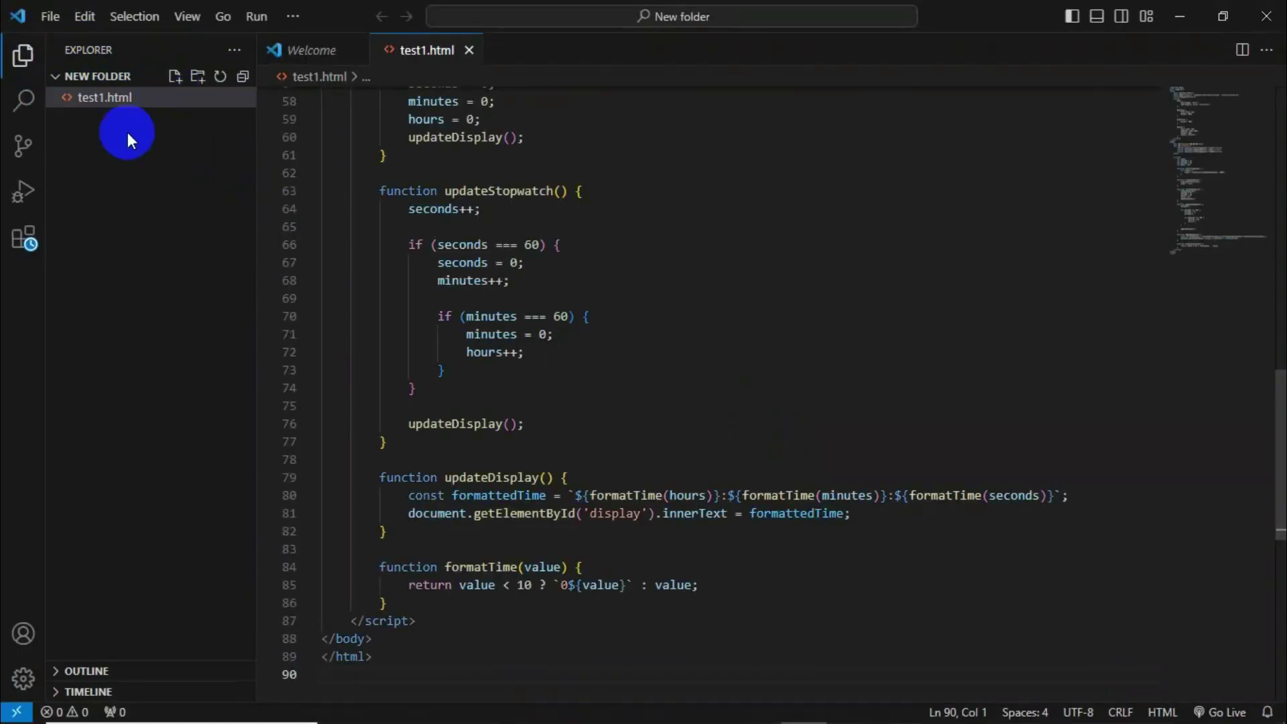
{"action": "left_click", "coordinate": [176, 77]}
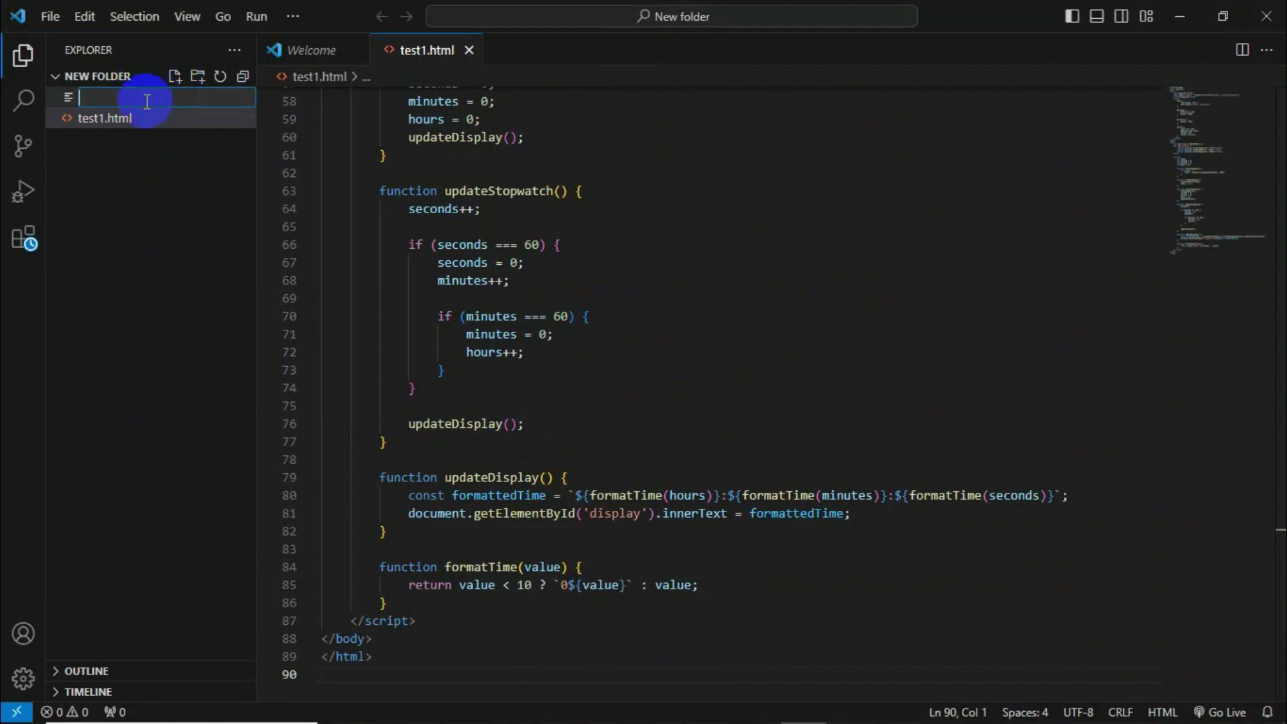
{"action": "type", "text": "test2.html"}
{"action": "key", "text": "Return"}
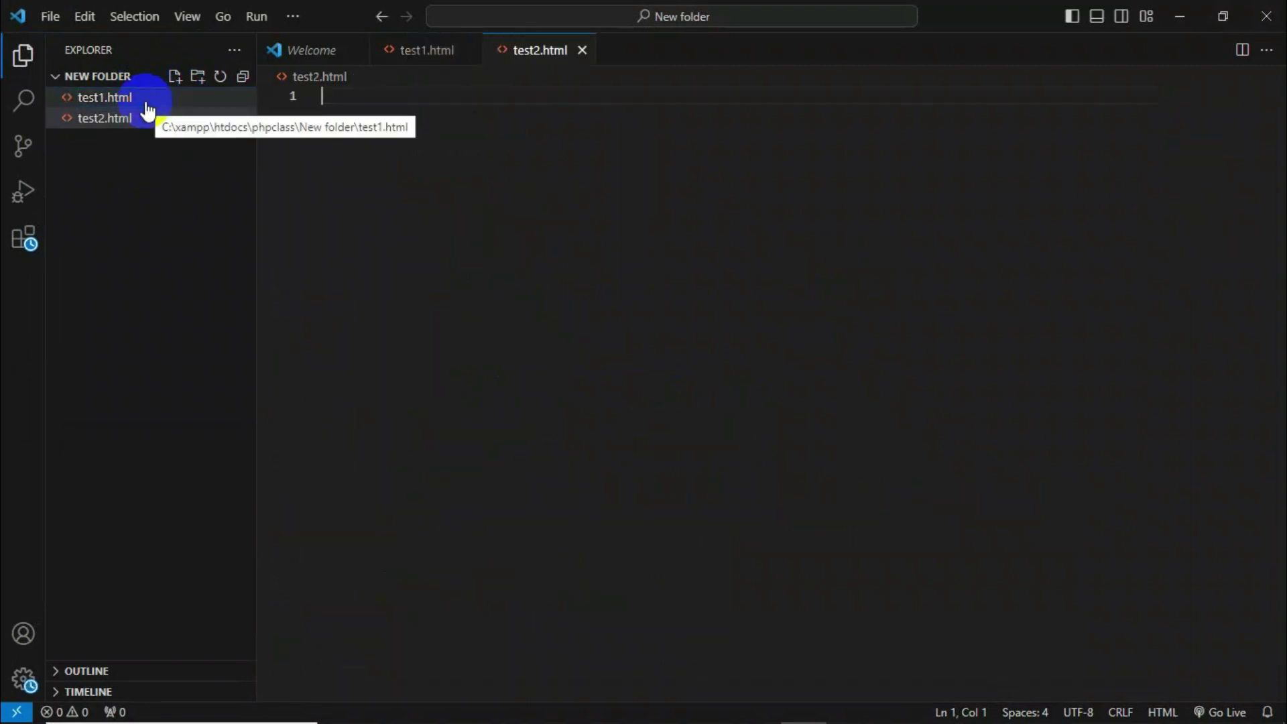
Fill test2.html with the copied stopwatch code, save it and launch the page in the browser through the live server
{"action": "key", "text": "ctrl+v"}
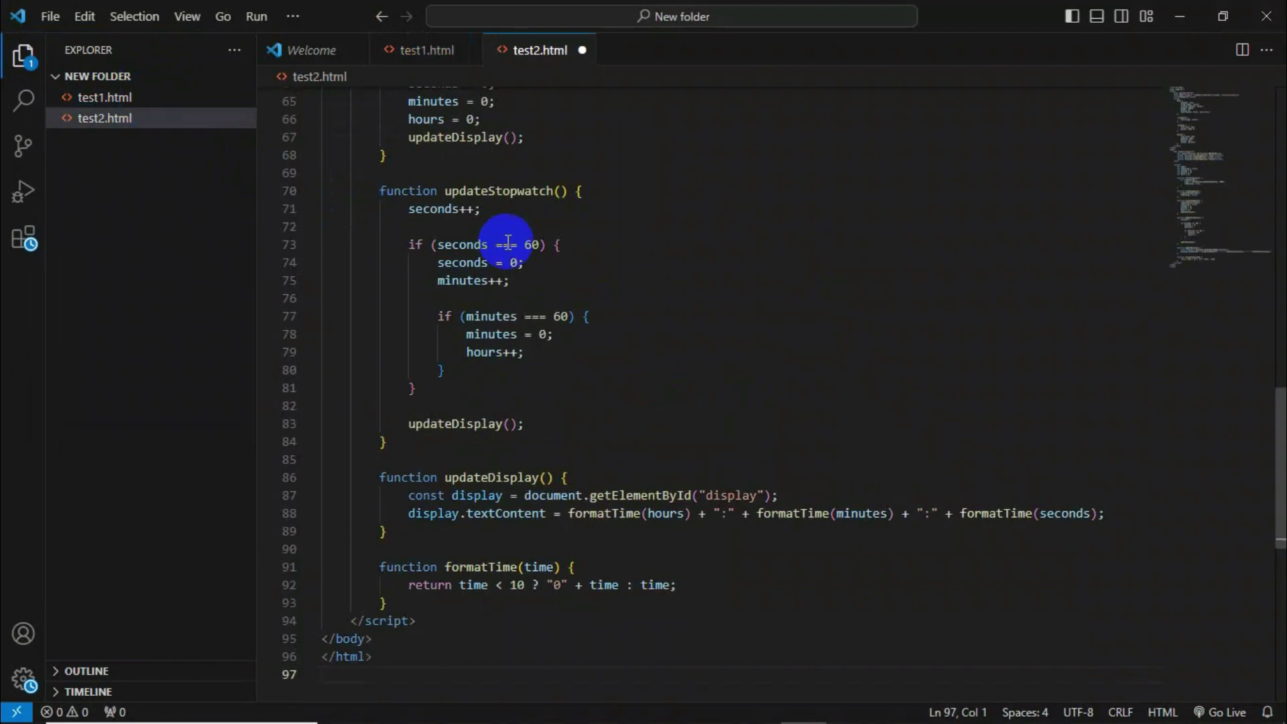
{"action": "key", "text": "ctrl+s"}
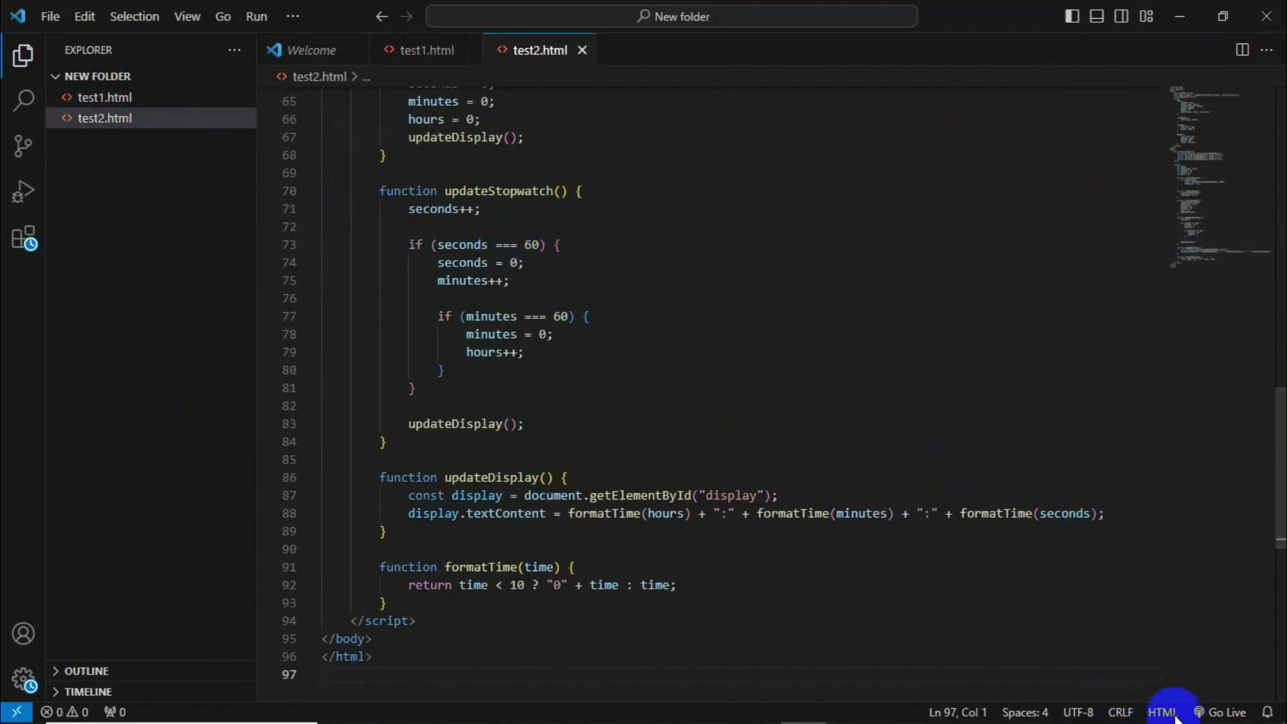
{"action": "left_click", "coordinate": [1219, 712]}
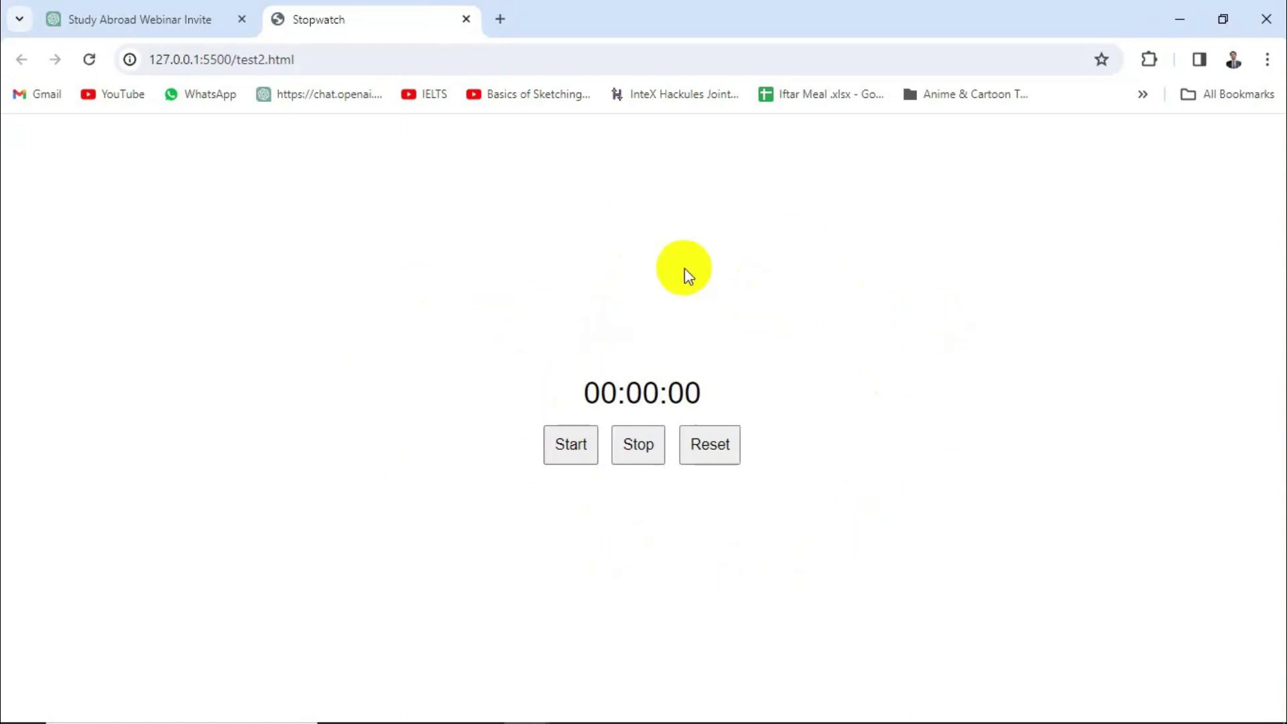
Test the stopwatch page by starting, stopping and resetting the timer
{"action": "left_click", "coordinate": [569, 443]}
{"action": "double_click", "coordinate": [699, 393]}
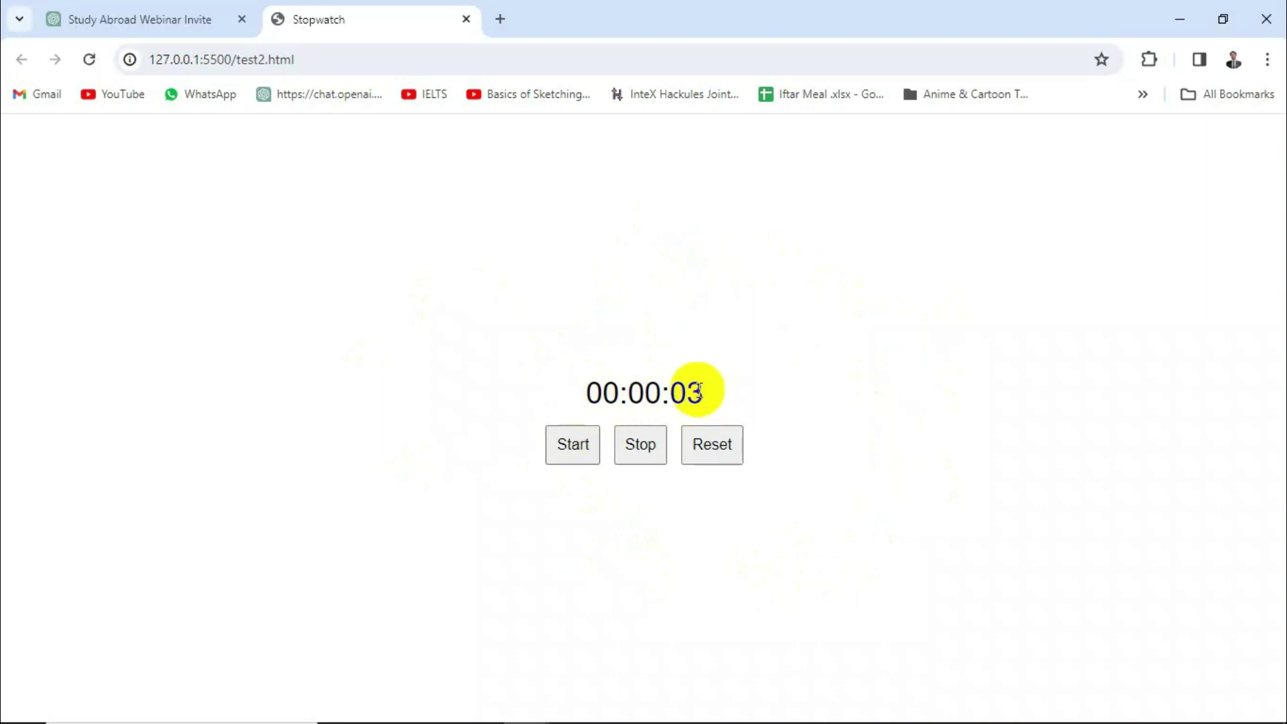
{"action": "left_click", "coordinate": [633, 453]}
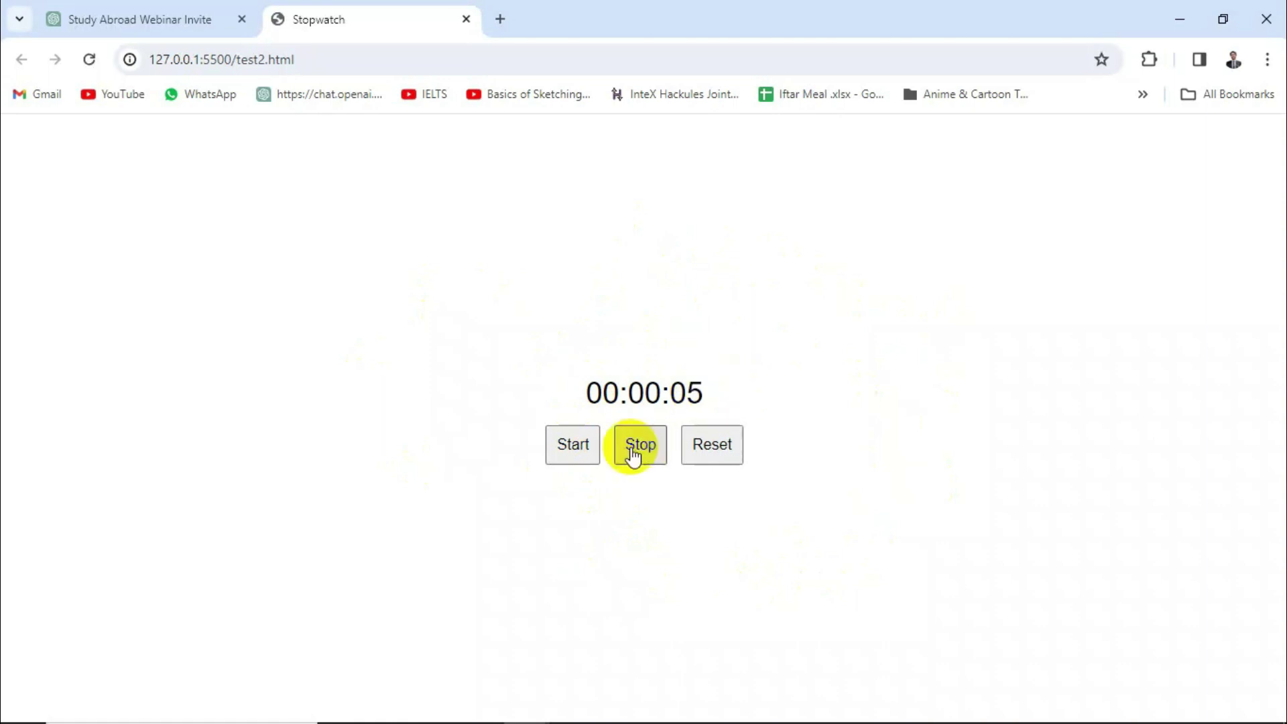
{"action": "left_click", "coordinate": [717, 448]}
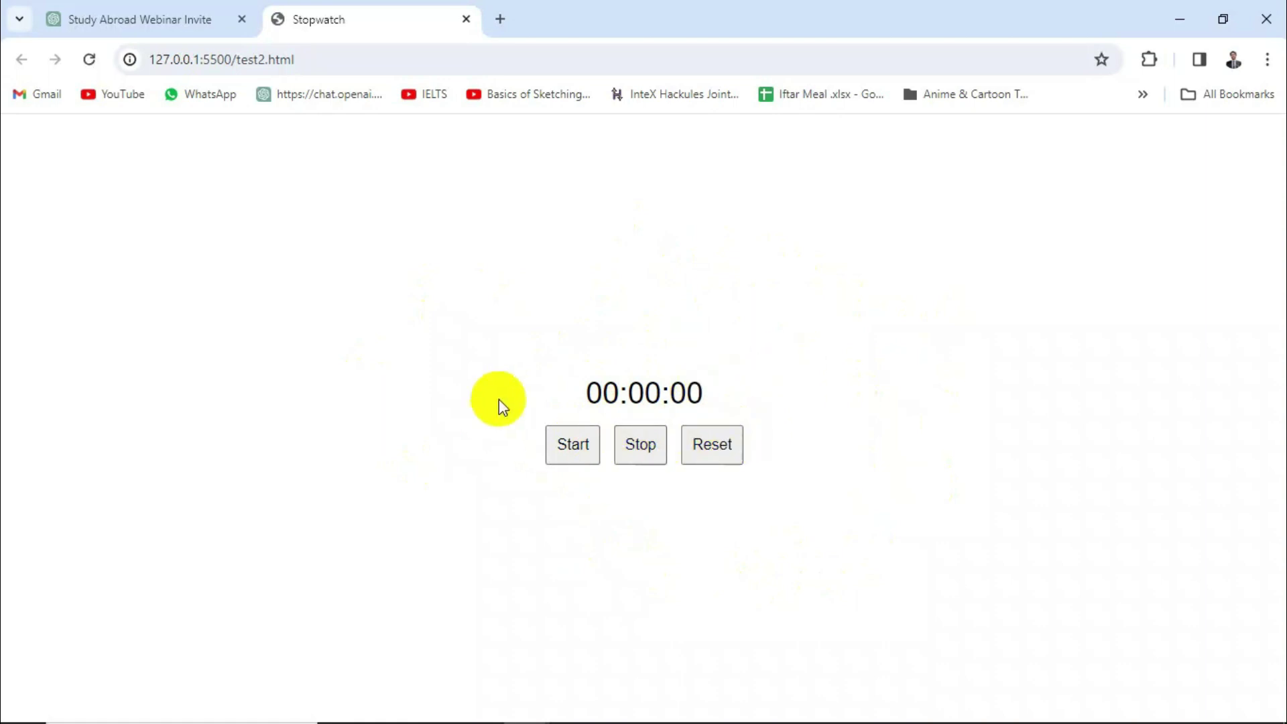
Return to the code editor and examine test2.html, covering its styles, the stopwatch markup and the script functions
{"action": "left_click", "coordinate": [1178, 20]}
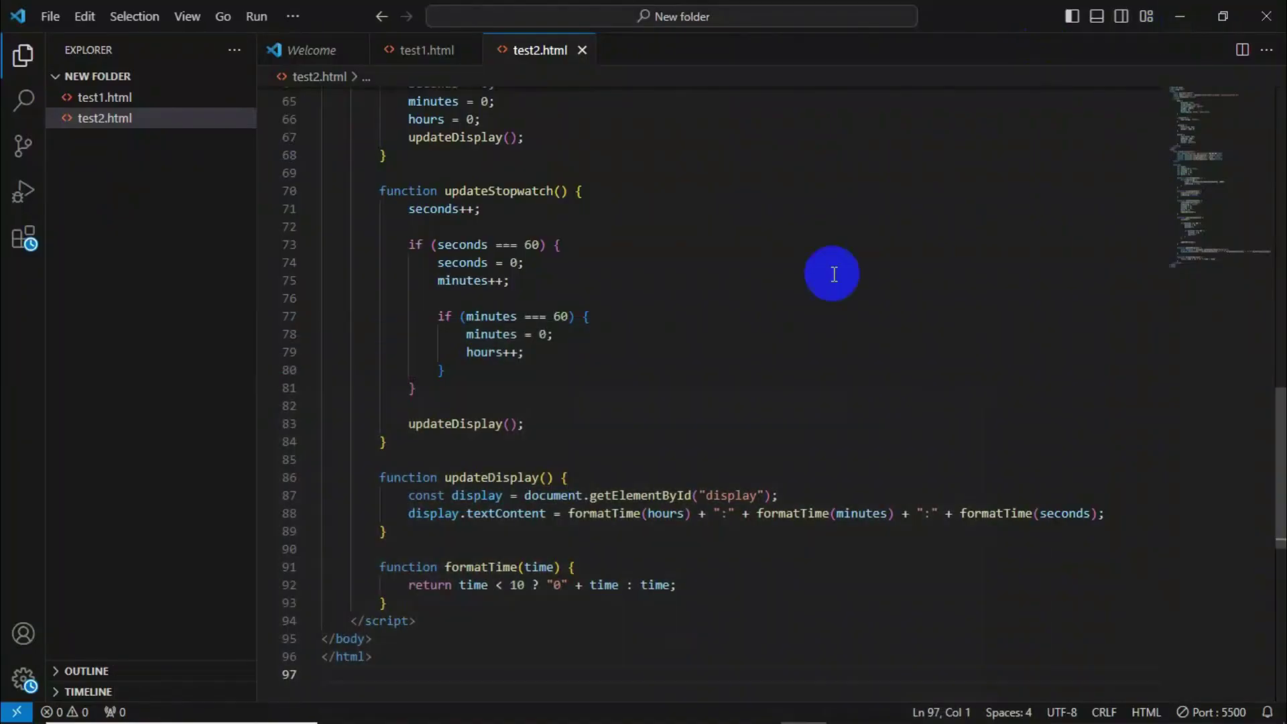
{"action": "scroll", "coordinate": [710, 334], "scroll_direction": "up", "scroll_amount": 11}
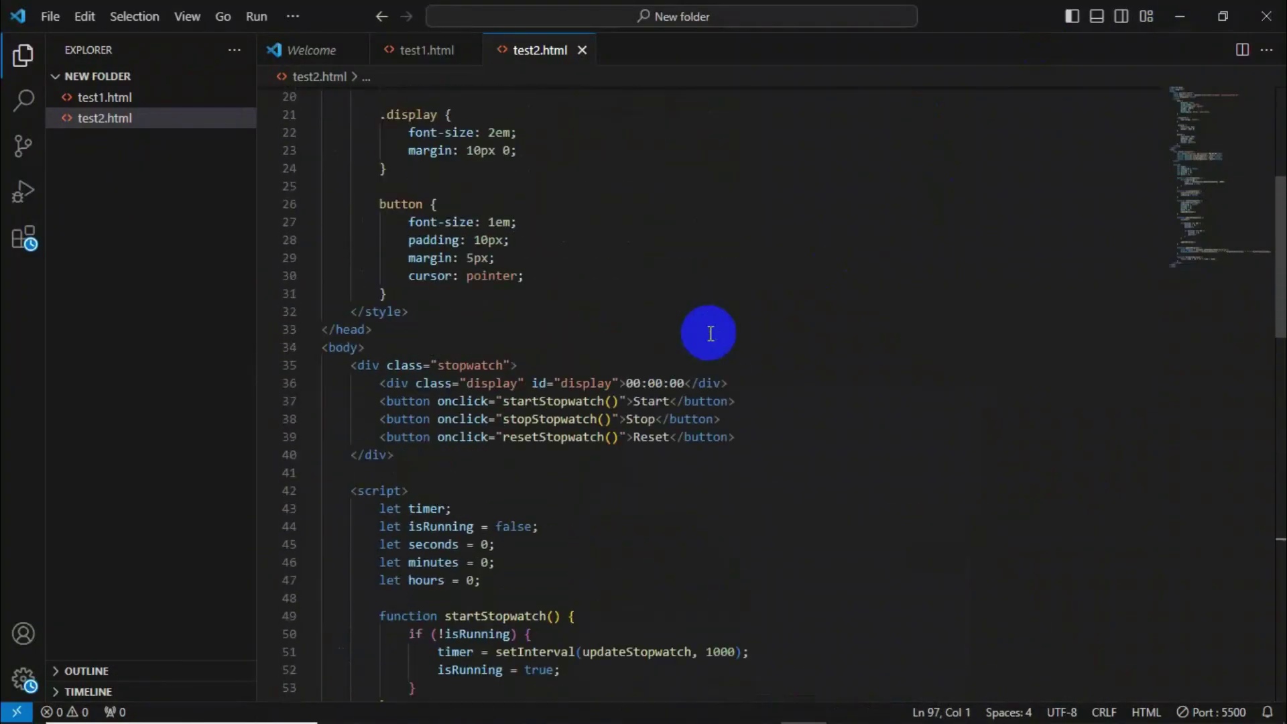
{"action": "scroll", "coordinate": [711, 333], "scroll_direction": "up", "scroll_amount": 6}
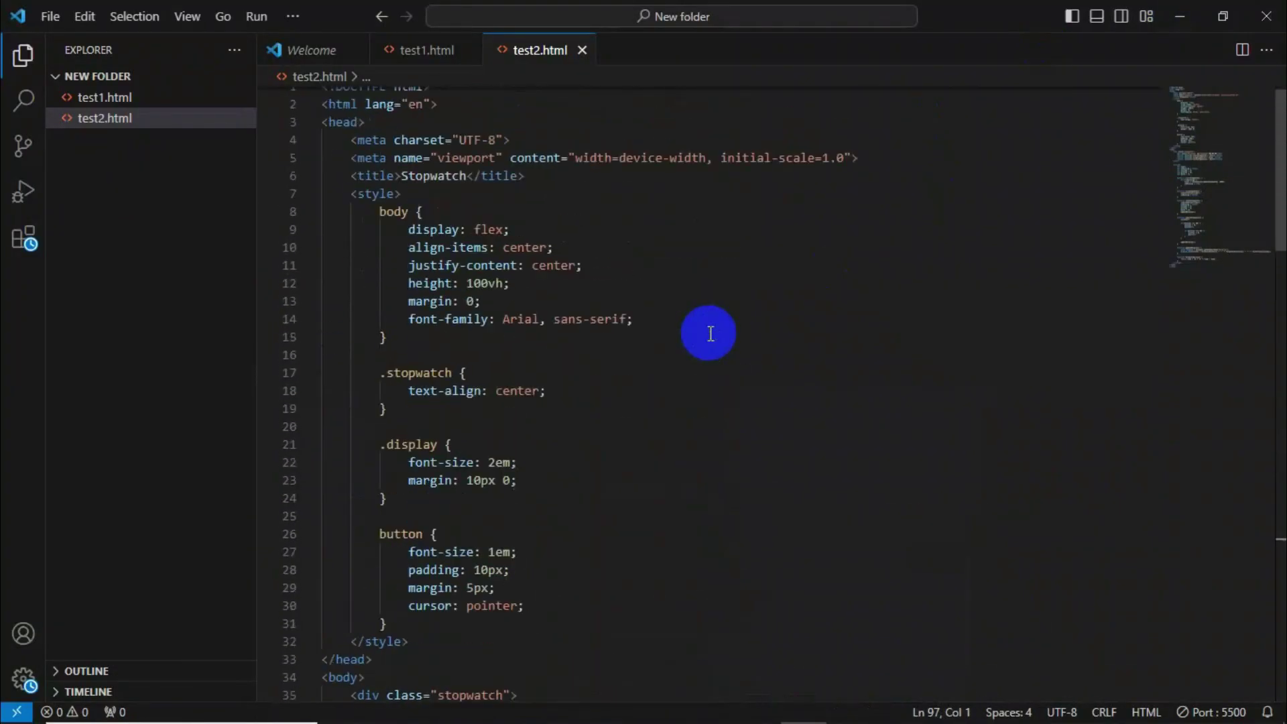
{"action": "scroll", "coordinate": [710, 333], "scroll_direction": "down", "scroll_amount": 5}
{"action": "scroll", "coordinate": [710, 333], "scroll_direction": "down", "scroll_amount": 17}
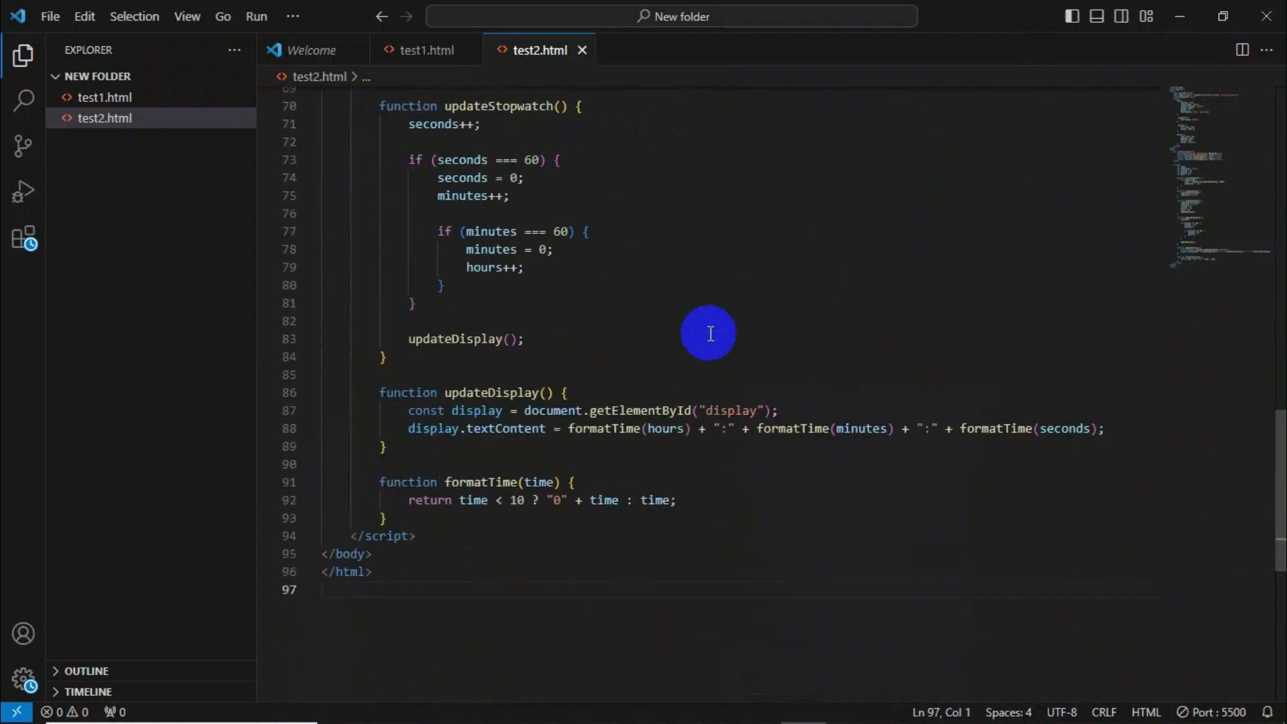
{"action": "scroll", "coordinate": [531, 183], "scroll_direction": "up", "scroll_amount": 2}
{"action": "scroll", "coordinate": [532, 183], "scroll_direction": "up", "scroll_amount": 9}
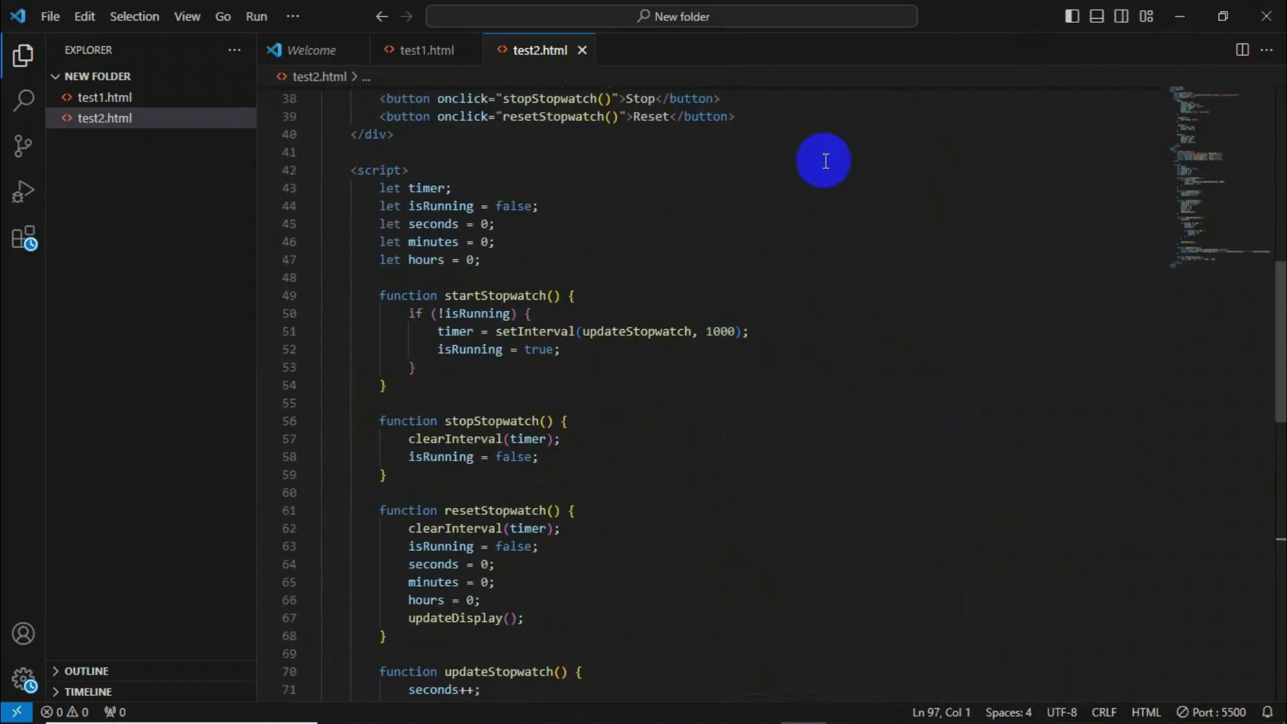
{"action": "scroll", "coordinate": [693, 235], "scroll_direction": "up", "scroll_amount": 4}
{"action": "scroll", "coordinate": [525, 238], "scroll_direction": "up", "scroll_amount": 3}
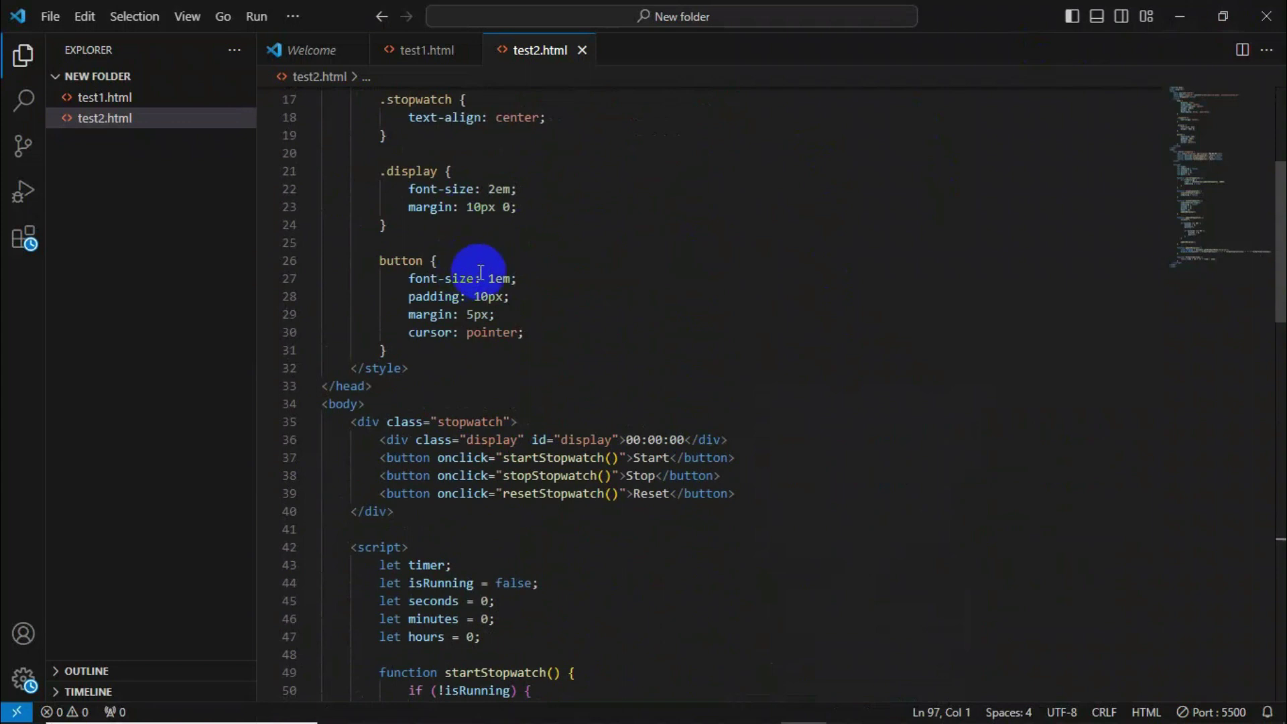
{"action": "scroll", "coordinate": [494, 246], "scroll_direction": "up", "scroll_amount": 2}
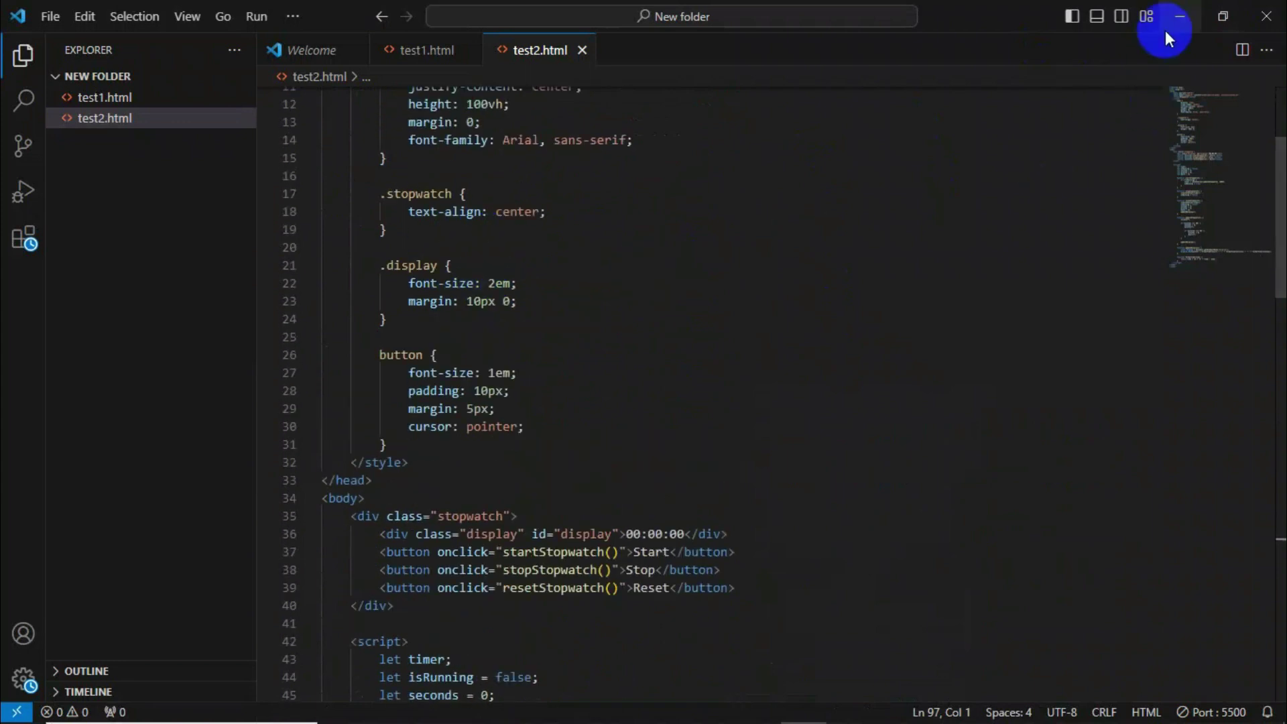
Switch back to the ChatGPT conversation in the browser and send the prompt "write me c code for adding 4 numbers"
{"action": "left_click", "coordinate": [1147, 16]}
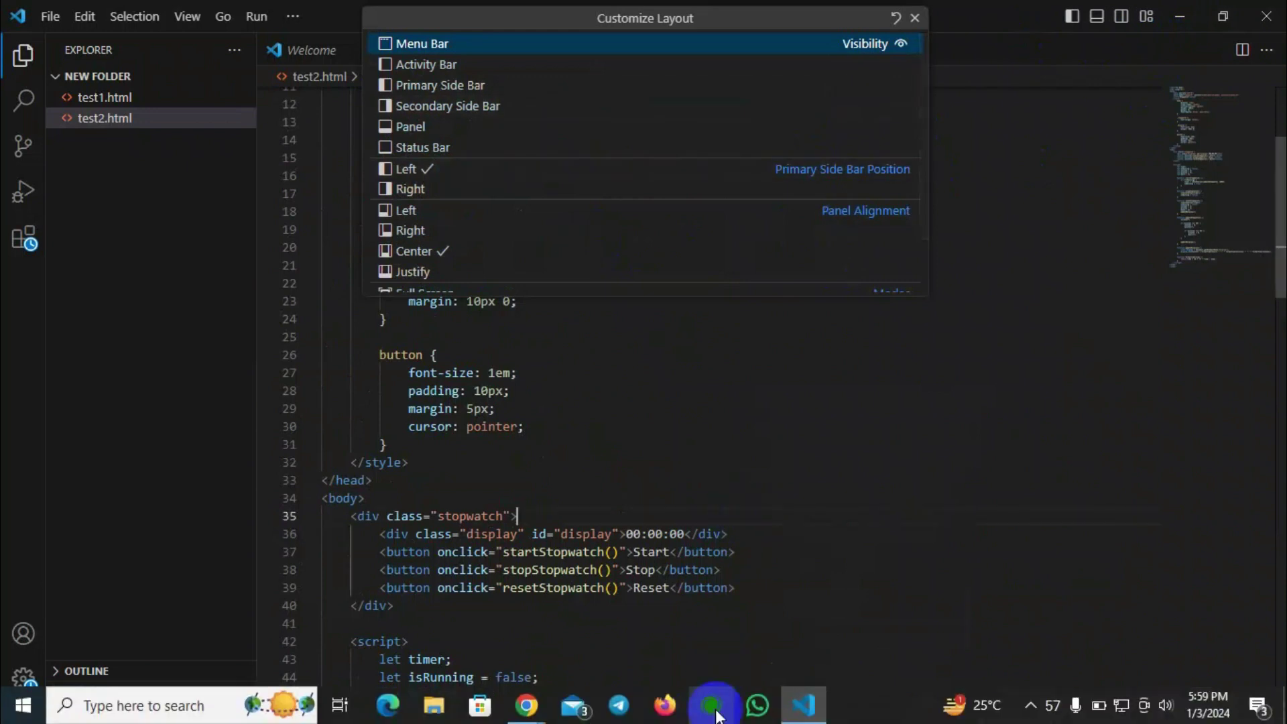
{"action": "mouse_move", "coordinate": [526, 703]}
{"action": "left_click", "coordinate": [593, 620]}
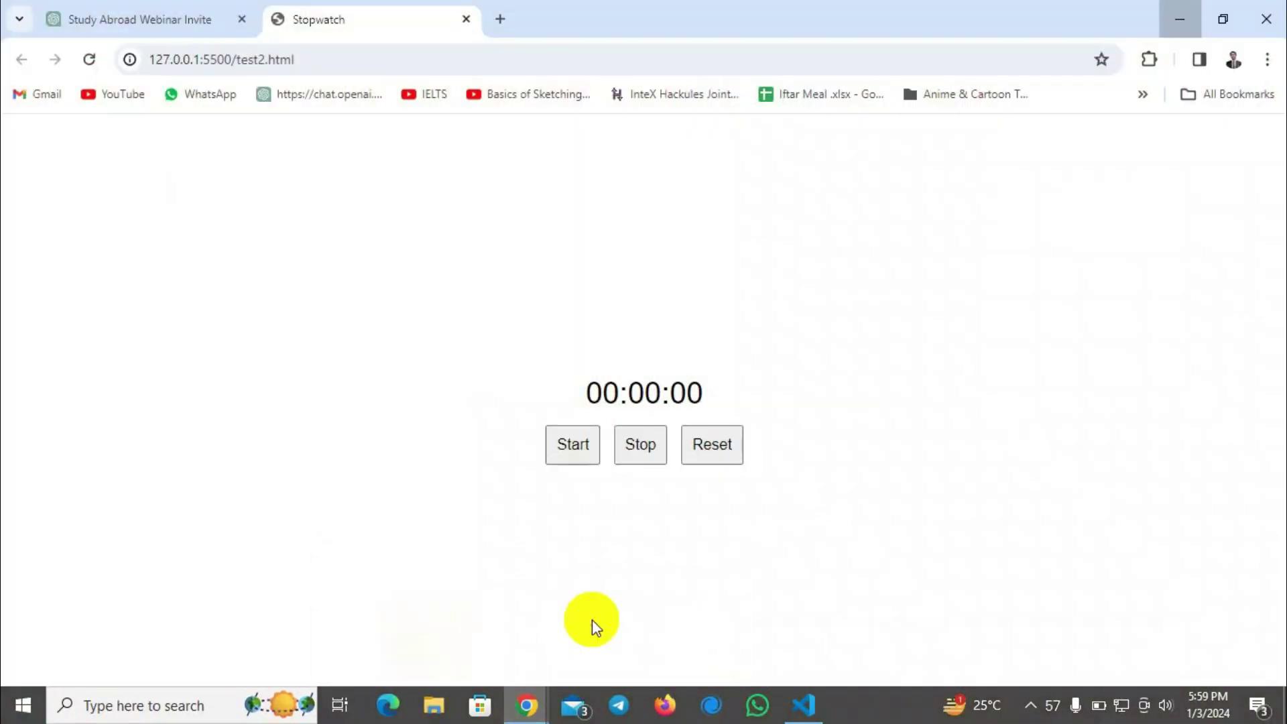
{"action": "left_click", "coordinate": [147, 6]}
{"action": "scroll", "coordinate": [624, 402], "scroll_direction": "down", "scroll_amount": 10}
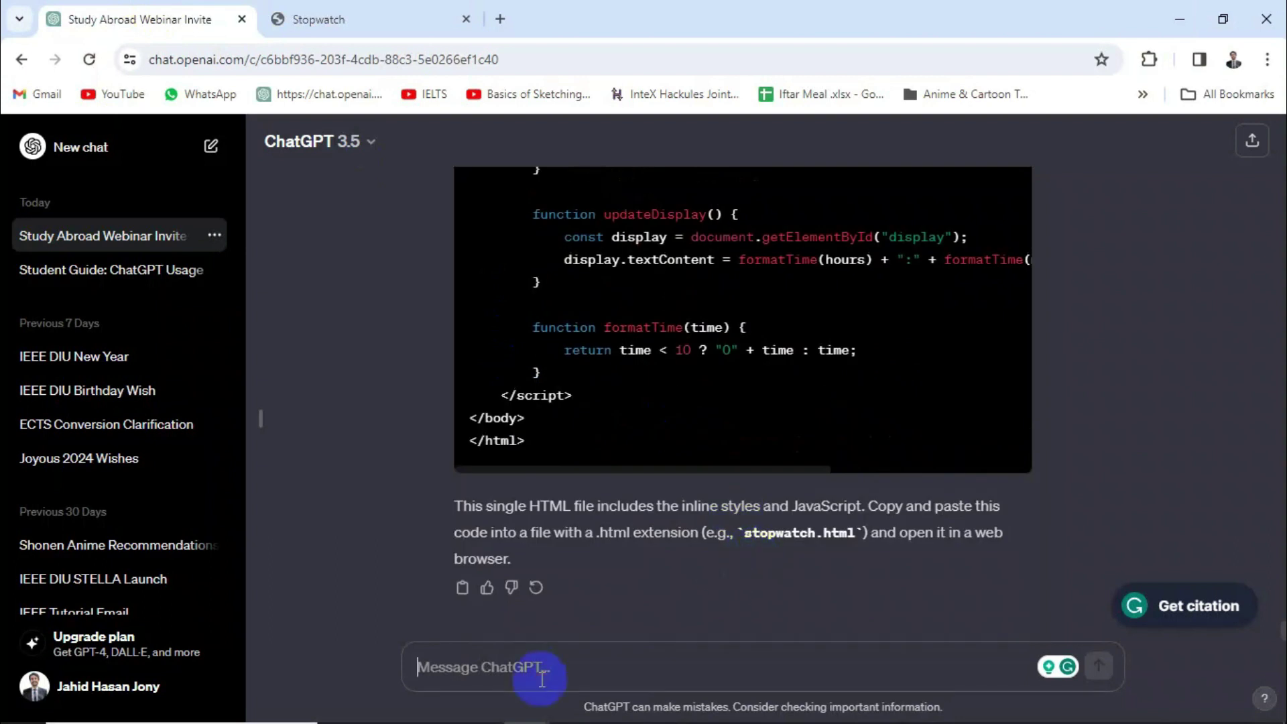
{"action": "type", "text": "write me c code"}
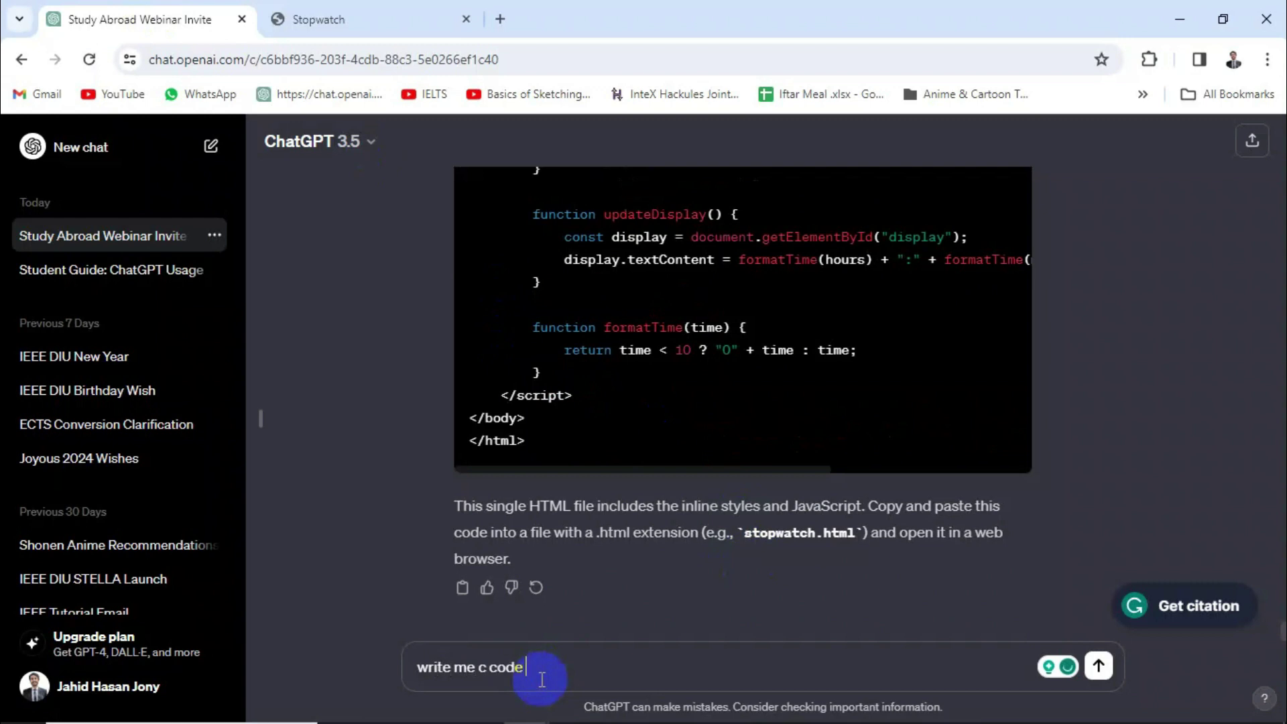
{"action": "type", "text": " for adding 4 numbers"}
{"action": "key", "text": "Return"}
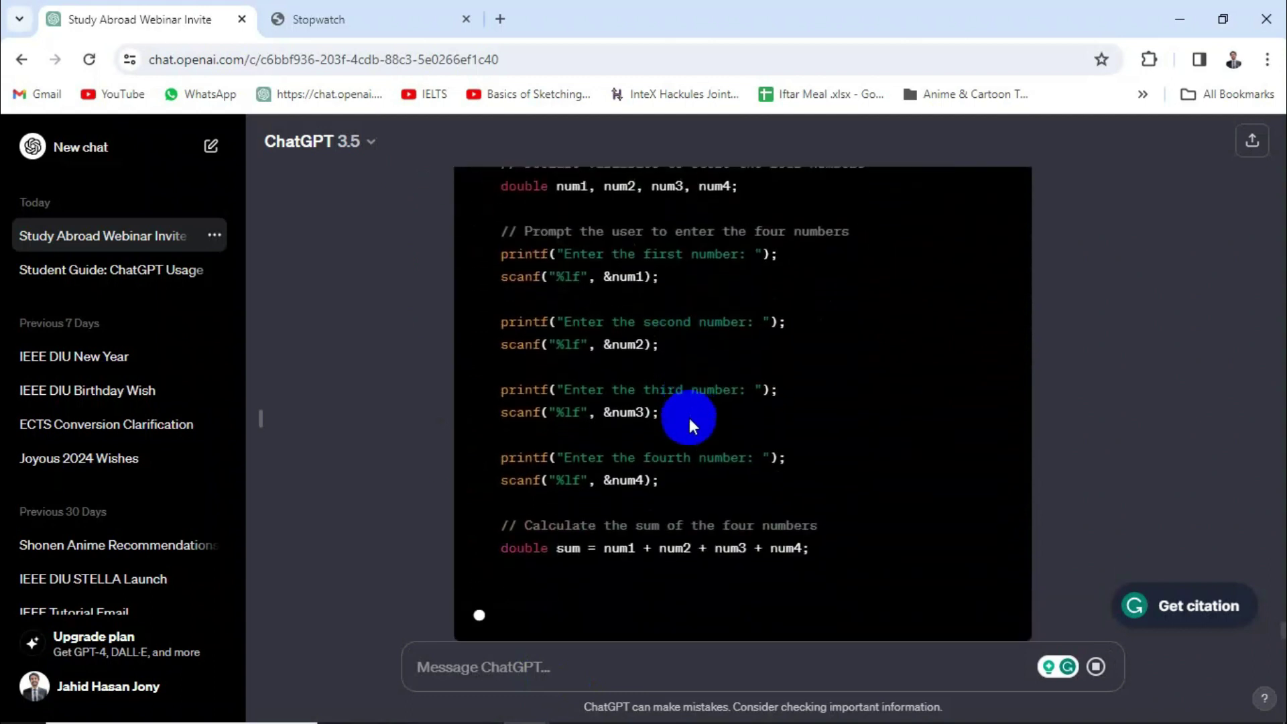
Copy the generated C code for adding four numbers from the start of its code block
{"action": "scroll", "coordinate": [691, 422], "scroll_direction": "up", "scroll_amount": 5}
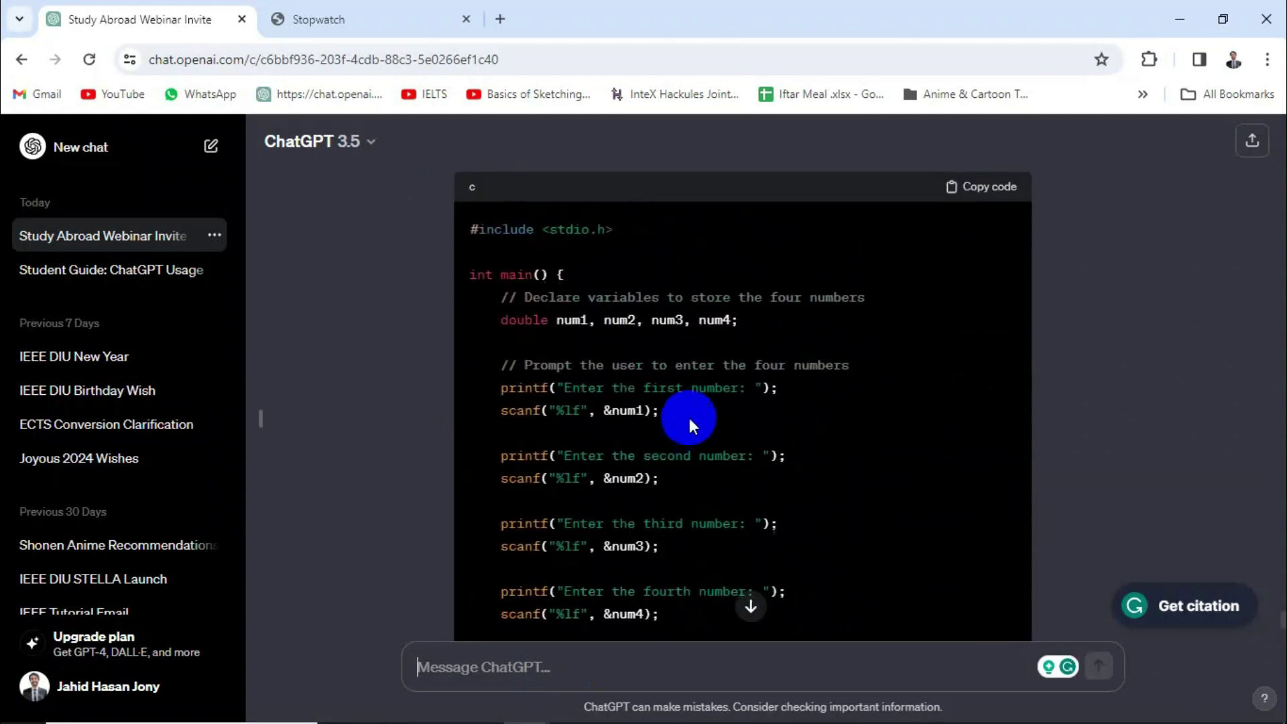
{"action": "left_click", "coordinate": [983, 189]}
{"action": "scroll", "coordinate": [984, 195], "scroll_direction": "down", "scroll_amount": 1}
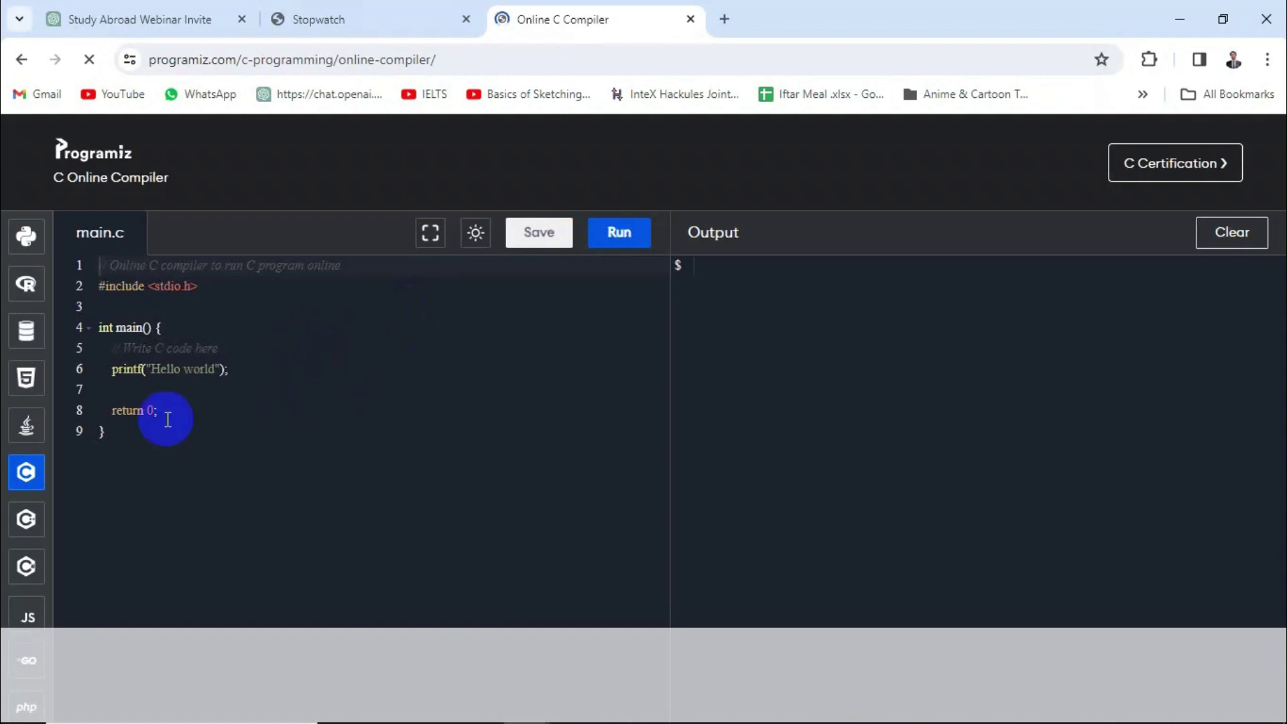
Switch to the Programiz online C compiler, replace the sample program in main.c with the clipboard code and run it
{"action": "left_click", "coordinate": [168, 419]}
{"action": "key", "text": "ctrl+a"}
{"action": "key", "text": "ctrl+v"}
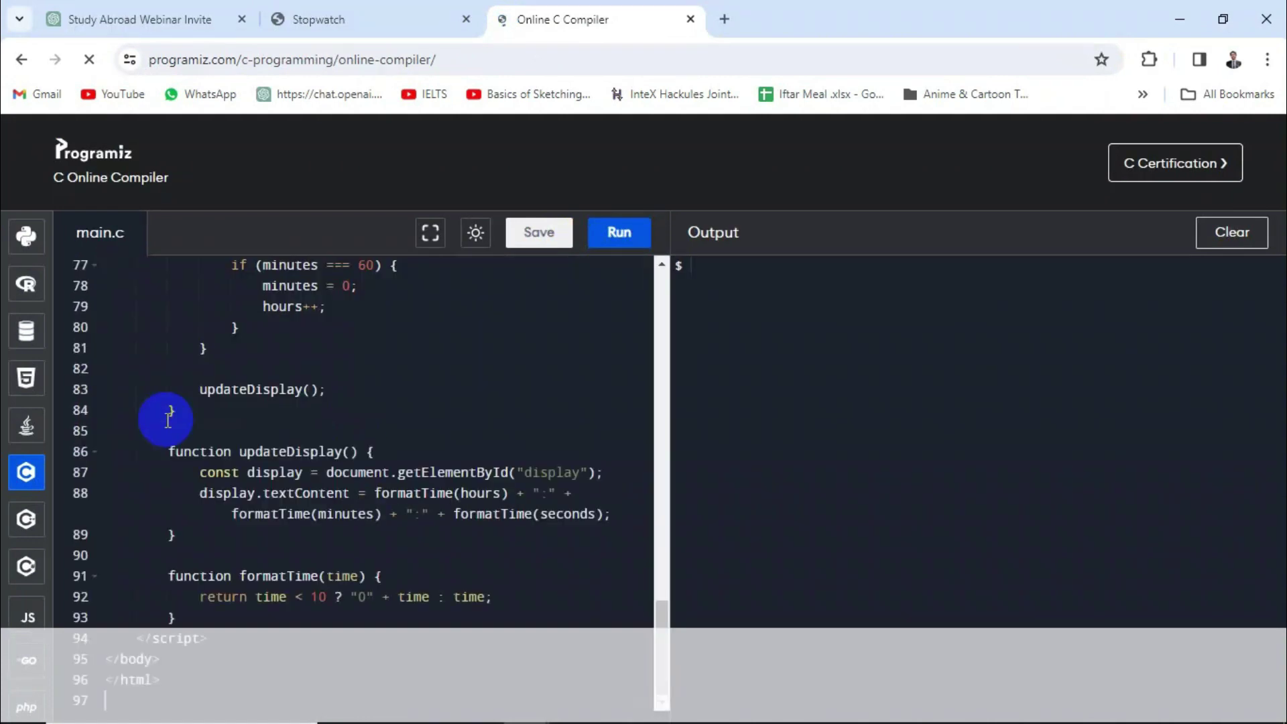
{"action": "scroll", "coordinate": [436, 419], "scroll_direction": "up", "scroll_amount": 5}
{"action": "left_click", "coordinate": [624, 232]}
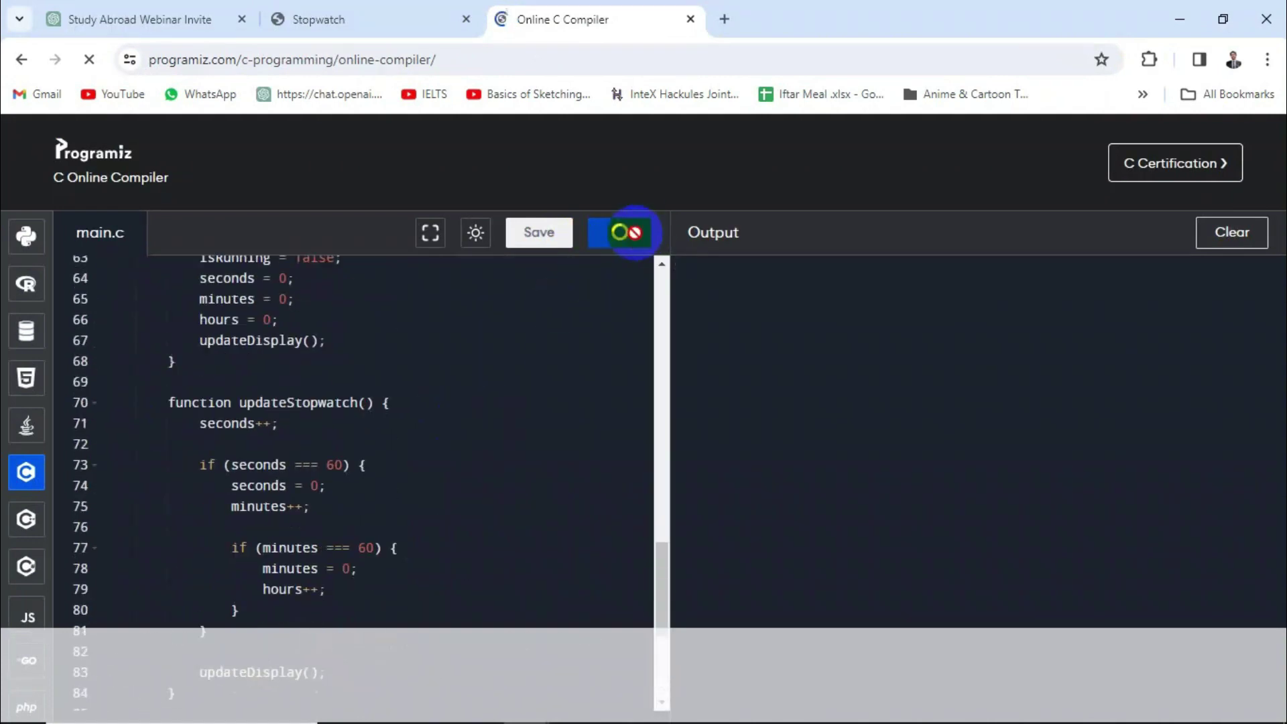
{"action": "scroll", "coordinate": [470, 411], "scroll_direction": "up", "scroll_amount": 20}
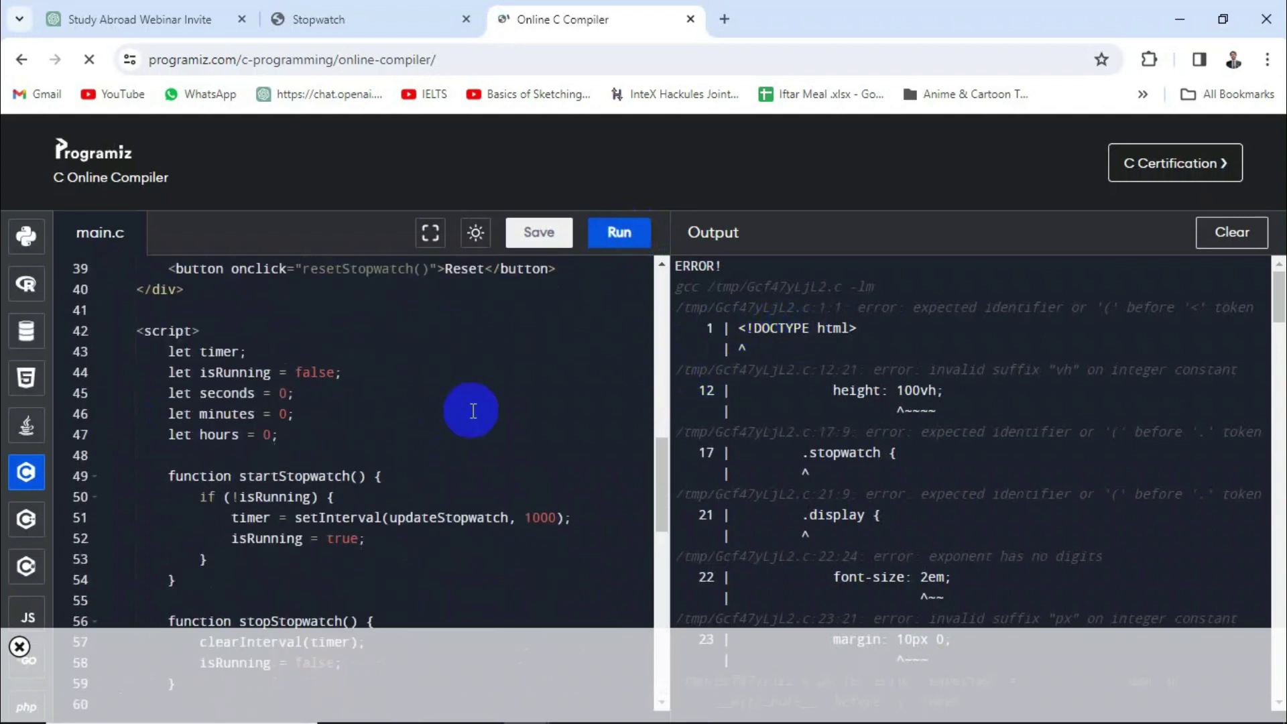
Switch back to the ChatGPT conversation and copy the complete generated C code for adding four numbers
{"action": "scroll", "coordinate": [473, 411], "scroll_direction": "up", "scroll_amount": 1}
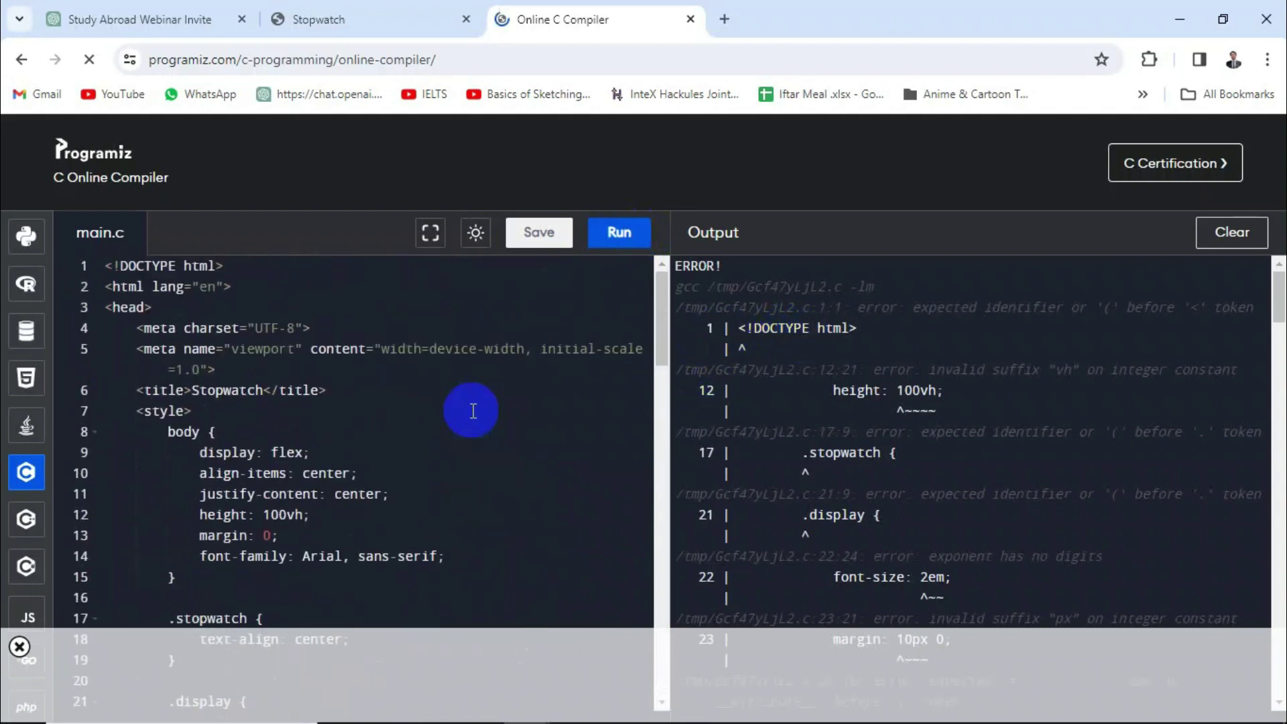
{"action": "left_click", "coordinate": [132, 31]}
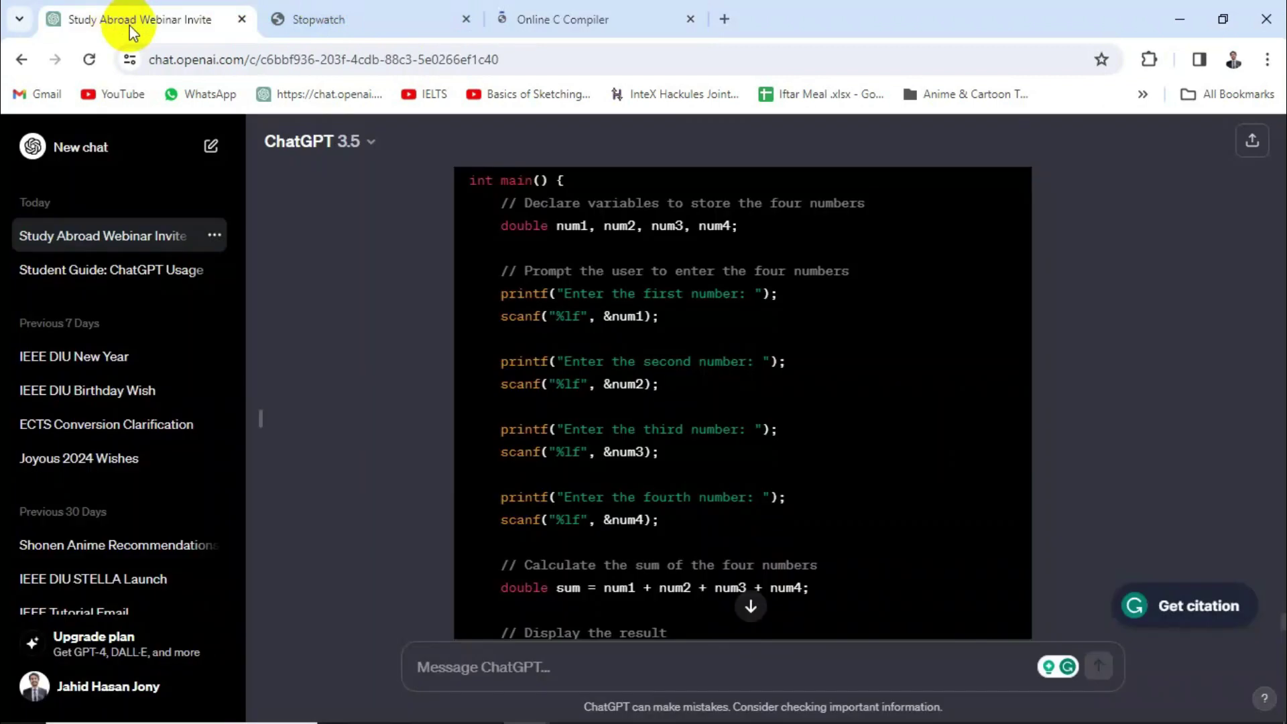
{"action": "scroll", "coordinate": [649, 301], "scroll_direction": "down", "scroll_amount": 4}
{"action": "scroll", "coordinate": [649, 299], "scroll_direction": "up", "scroll_amount": 10}
{"action": "left_click", "coordinate": [985, 291]}
Return to the Programiz online C compiler, replace all of main.c with the copied C code and run it
{"action": "left_click", "coordinate": [563, 18]}
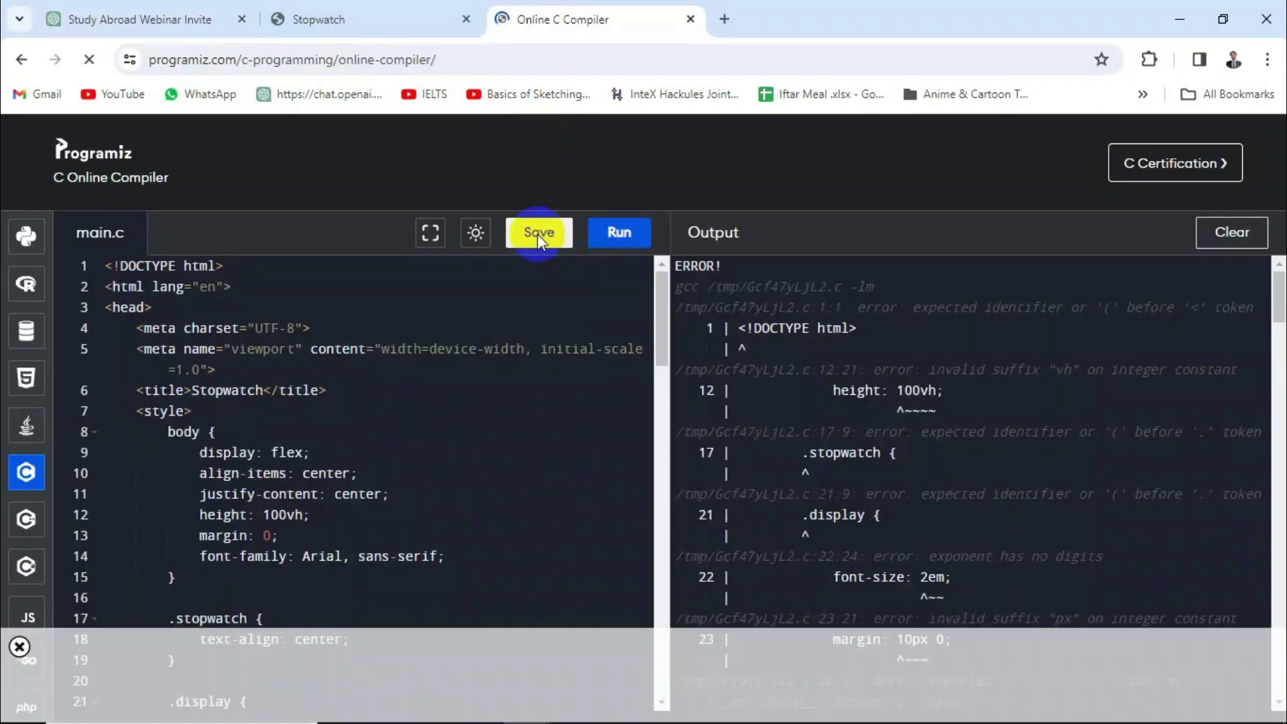
{"action": "left_click", "coordinate": [411, 287]}
{"action": "key", "text": "ctrl+a"}
{"action": "key", "text": "ctrl+v"}
{"action": "scroll", "coordinate": [431, 382], "scroll_direction": "up", "scroll_amount": 3}
{"action": "left_click", "coordinate": [619, 232]}
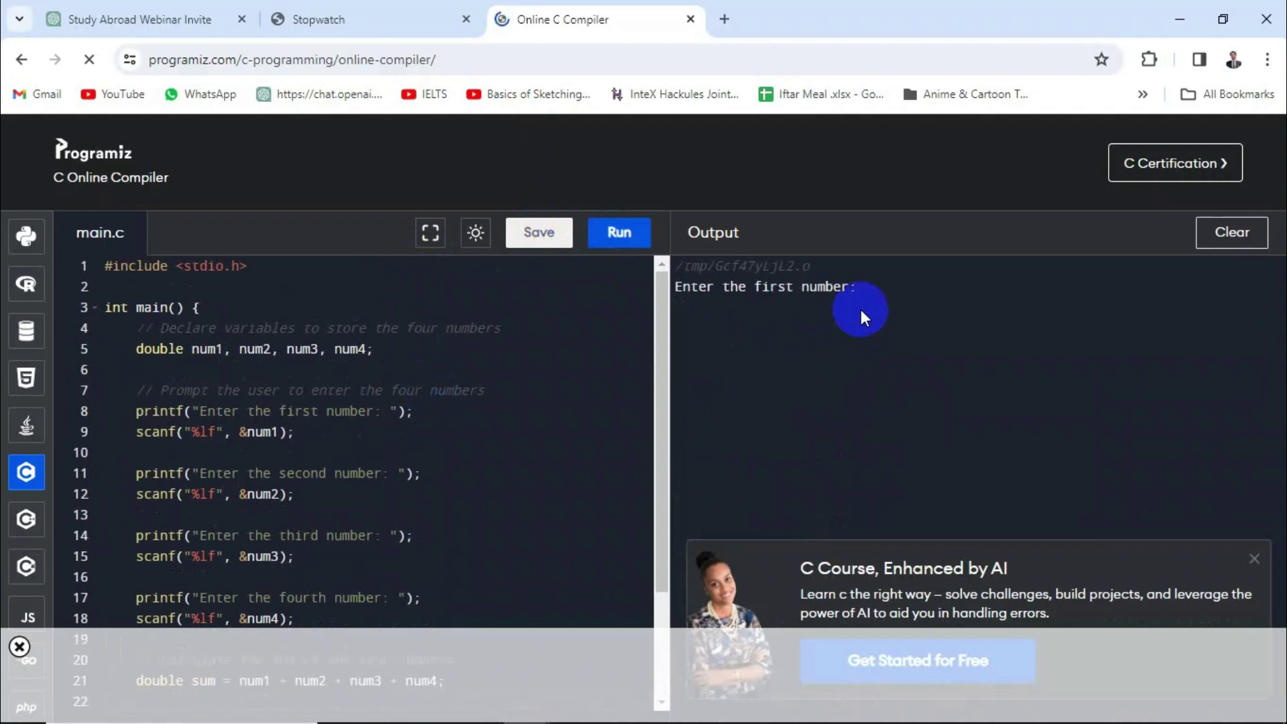
Enter 12, 2, 3 and 4 as the program's four numbers, and highlight the resulting sum in the output
{"action": "type", "text": "12"}
{"action": "key", "text": "Return"}
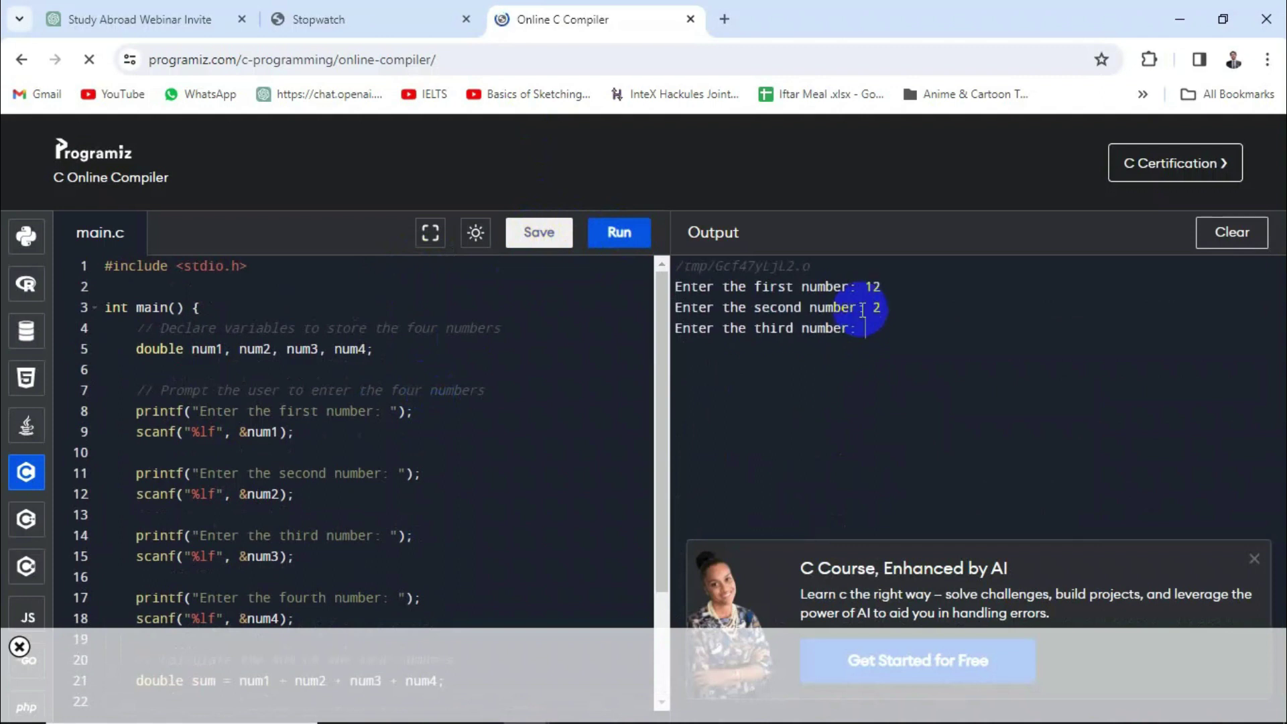
{"action": "type", "text": "4"}
{"action": "key", "text": "Return"}
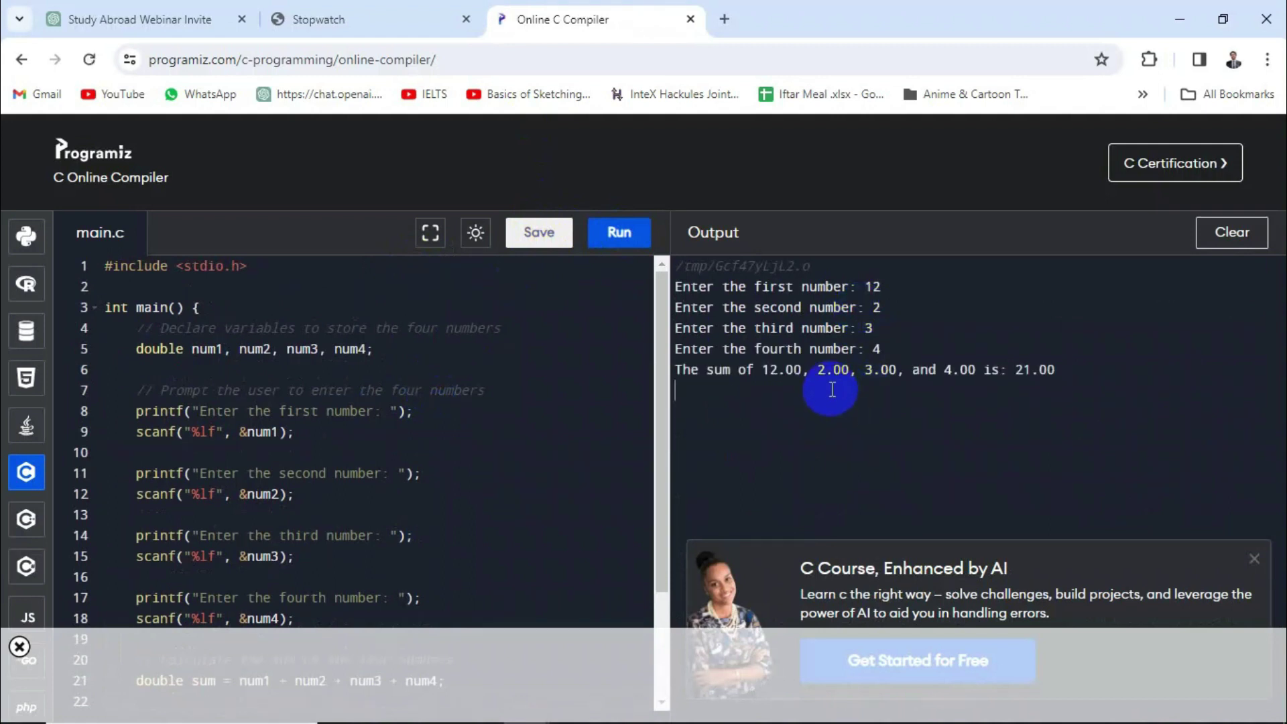
{"action": "left_click", "coordinate": [1016, 370]}
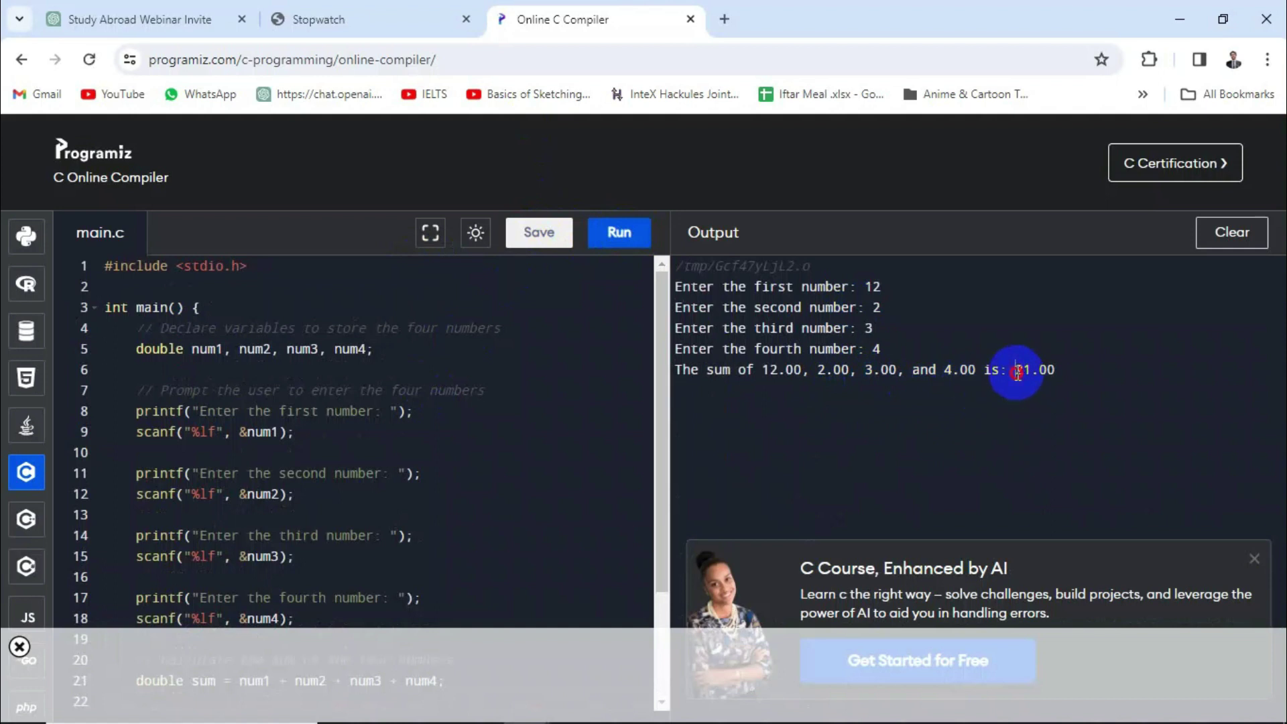
{"action": "left_click_drag", "start_coordinate": [1016, 371], "coordinate": [1092, 373]}
{"action": "scroll", "coordinate": [434, 434], "scroll_direction": "down", "scroll_amount": 2}
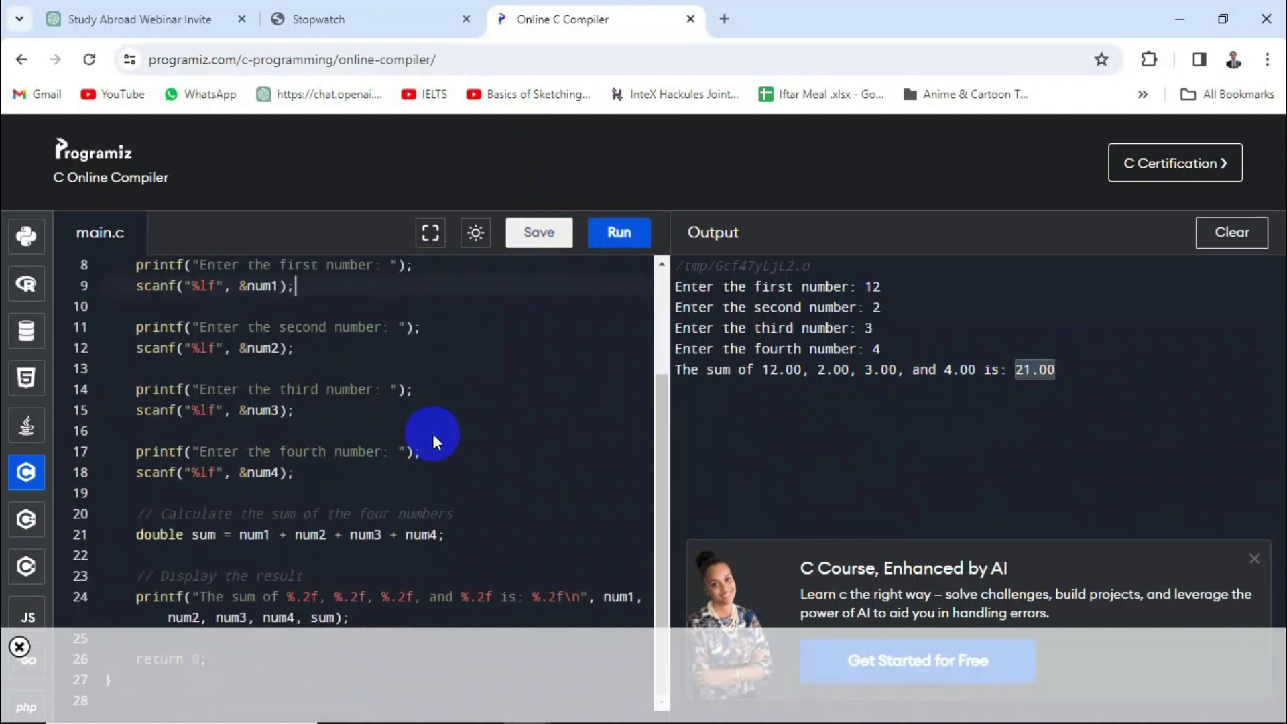
{"action": "scroll", "coordinate": [434, 435], "scroll_direction": "up", "scroll_amount": 2}
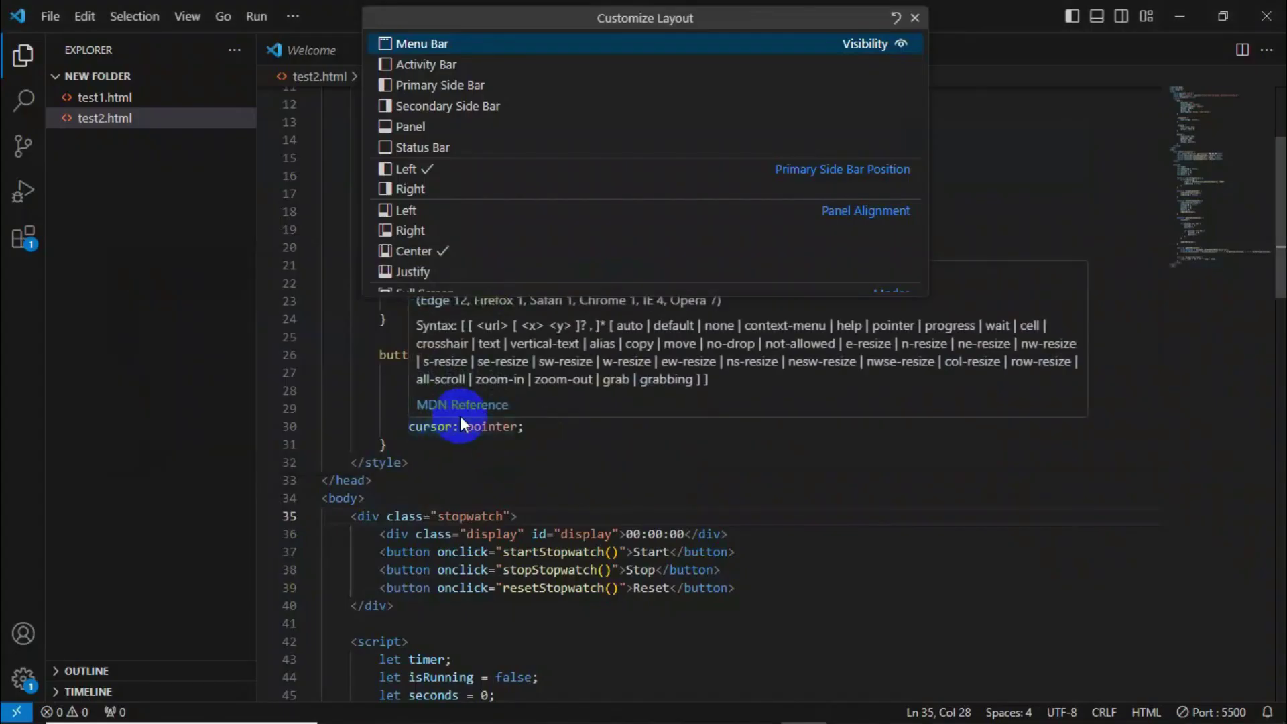
Switch back to the ChatGPT conversation and send the prompt "convert this into java code"
{"action": "key", "text": "alt+Tab"}
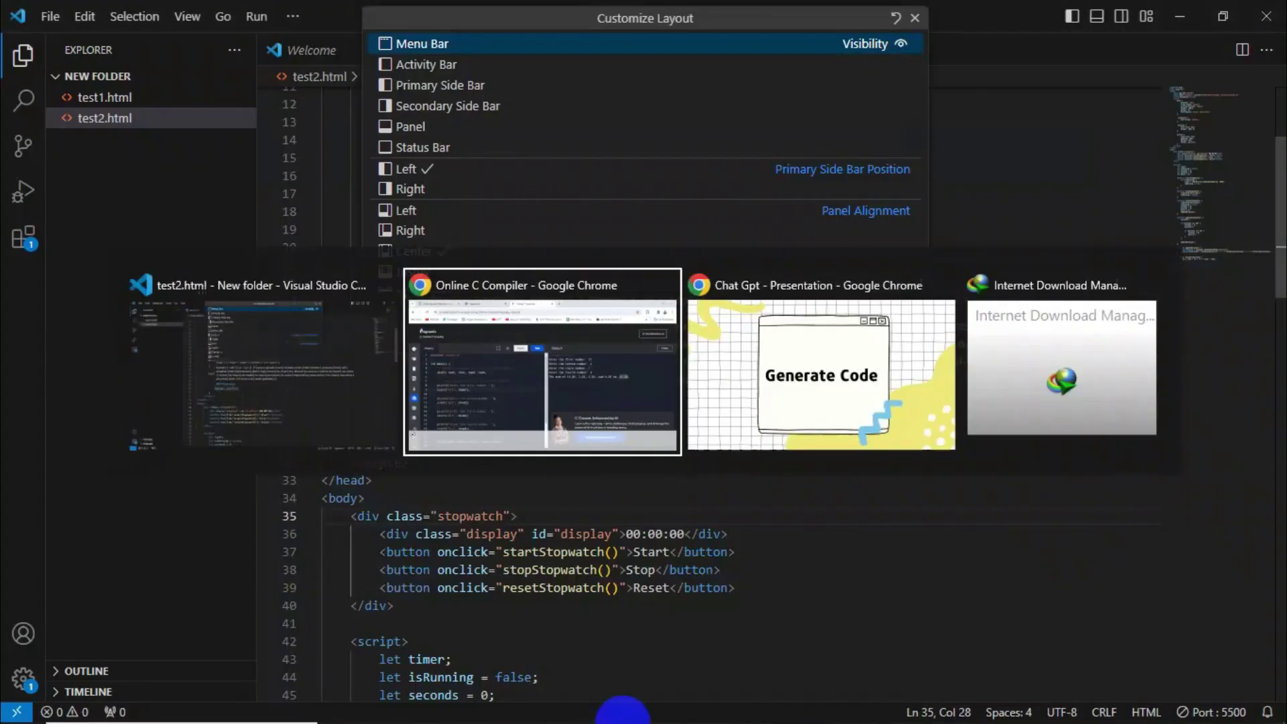
{"action": "left_click", "coordinate": [137, 19]}
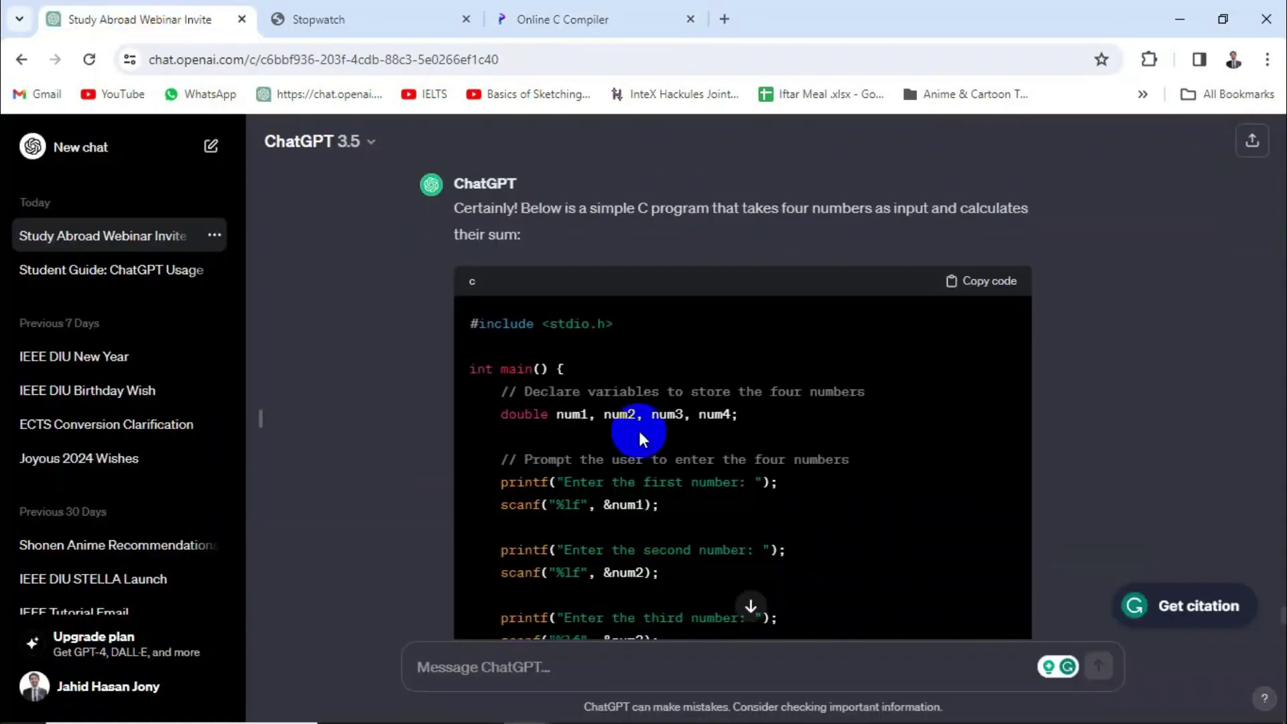
{"action": "scroll", "coordinate": [638, 433], "scroll_direction": "down", "scroll_amount": 5}
{"action": "scroll", "coordinate": [638, 433], "scroll_direction": "down", "scroll_amount": 1}
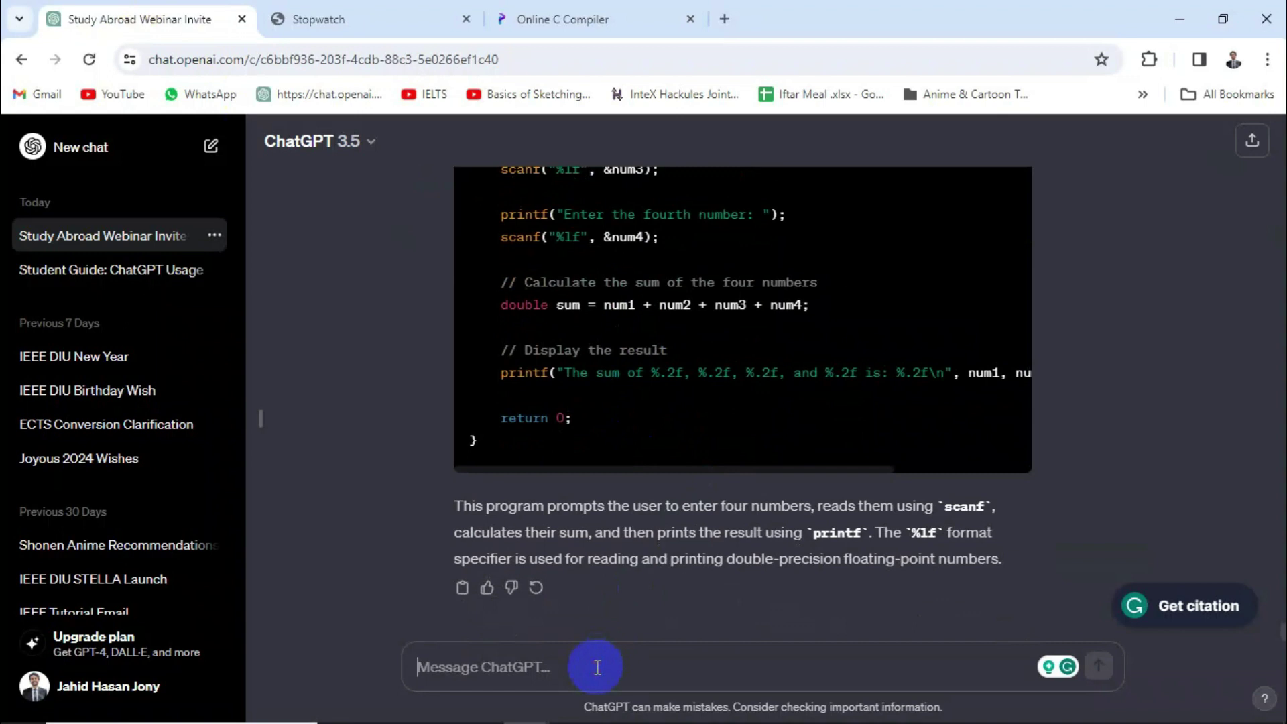
{"action": "type", "text": "convert this into java code"}
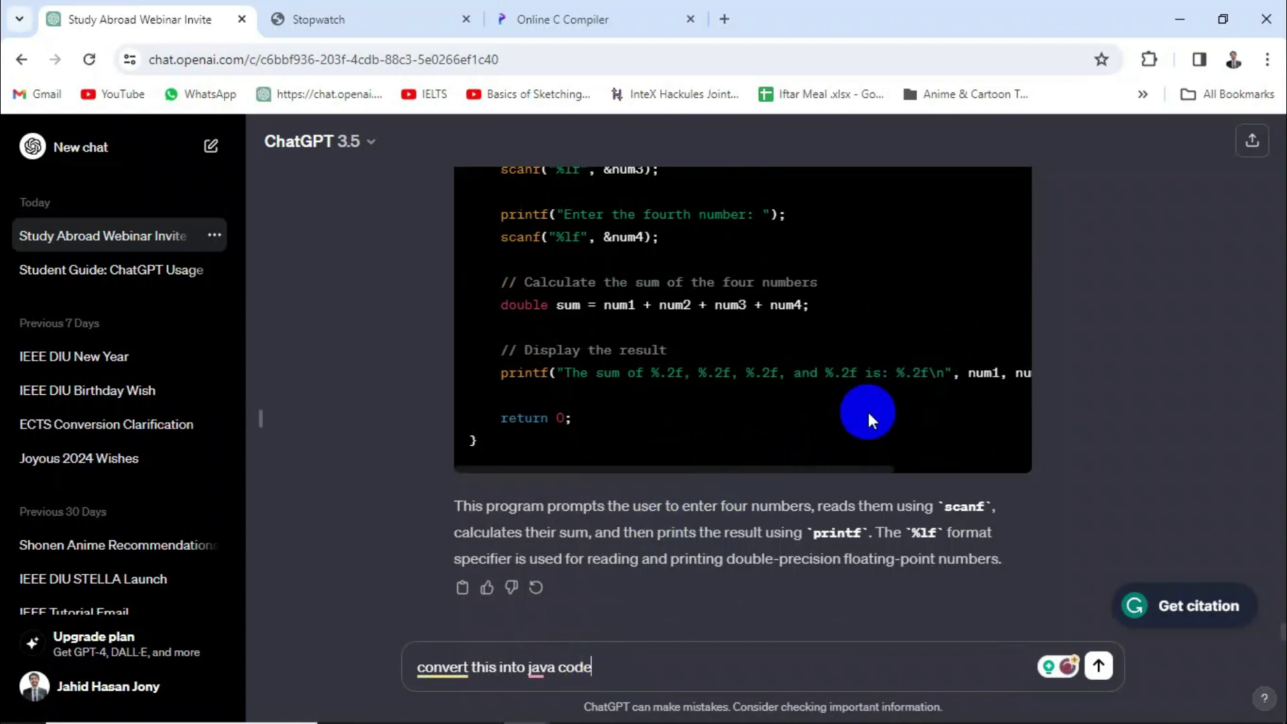
{"action": "left_click", "coordinate": [1098, 665]}
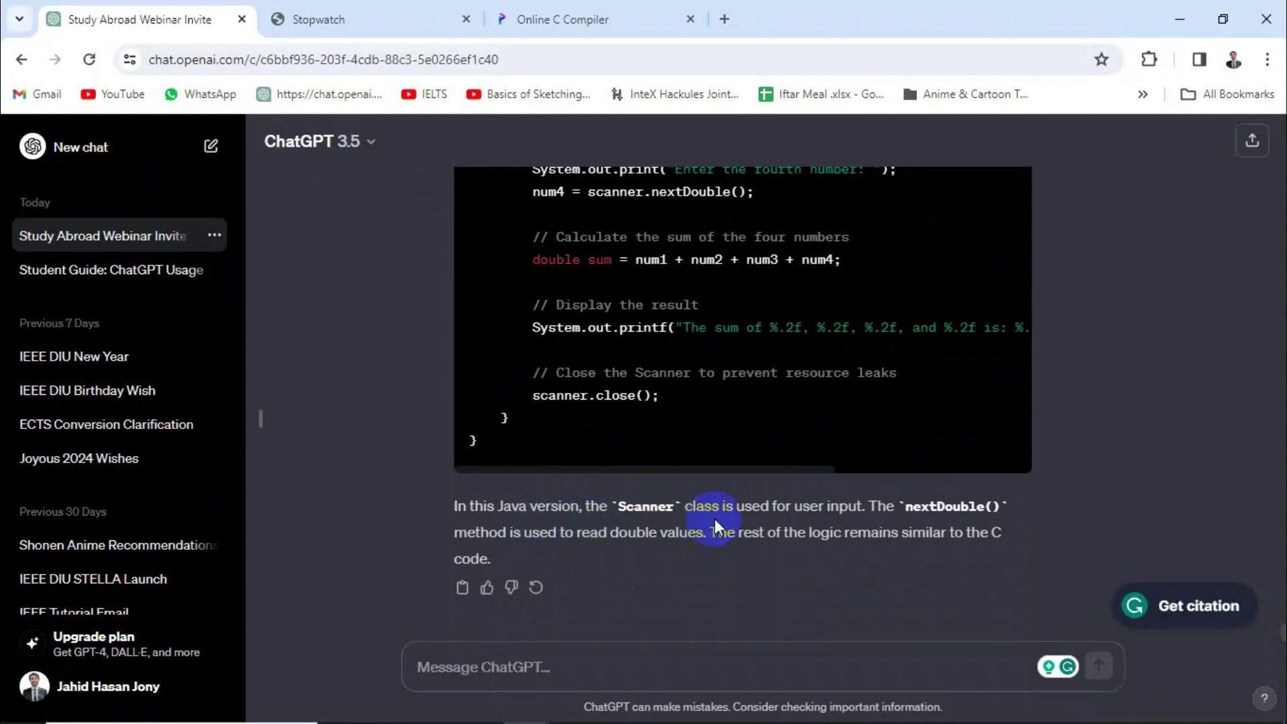
Copy the line "double sum = num1 + num2 + num3 + num4;" from the generated Java code
{"action": "scroll", "coordinate": [834, 496], "scroll_direction": "up", "scroll_amount": 10}
{"action": "scroll", "coordinate": [834, 496], "scroll_direction": "up", "scroll_amount": 3}
{"action": "scroll", "coordinate": [834, 496], "scroll_direction": "down", "scroll_amount": 10}
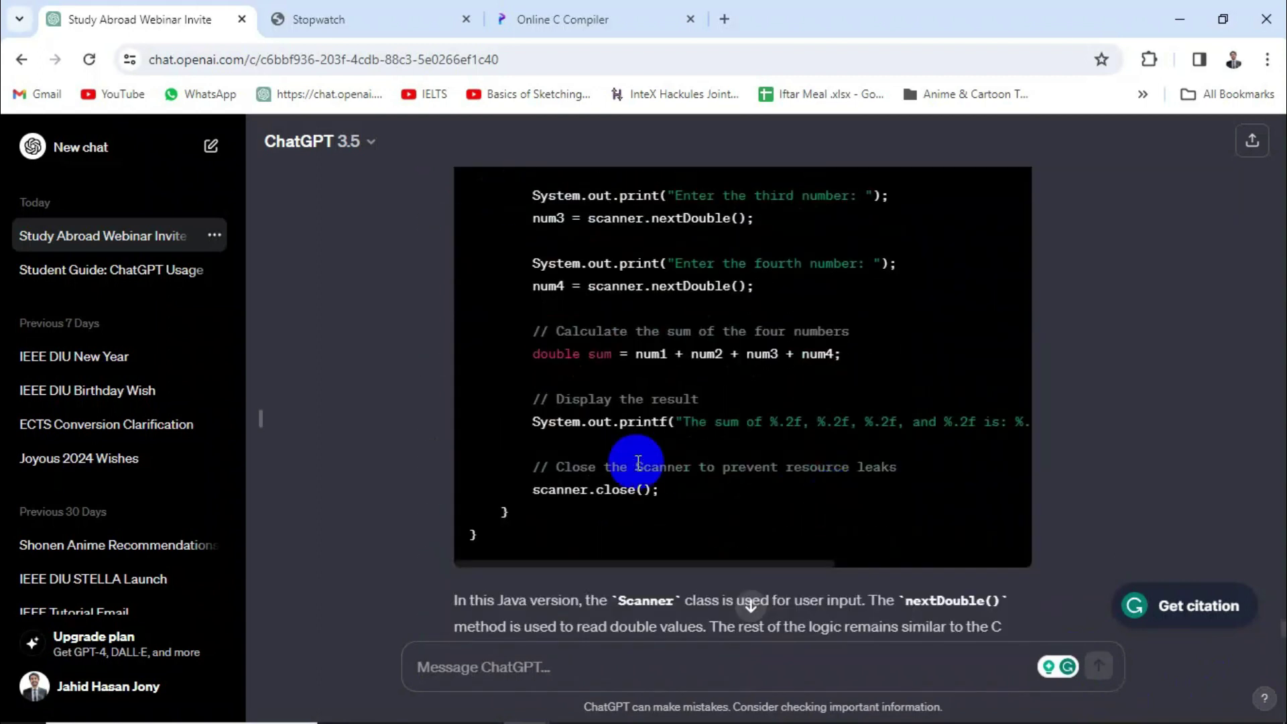
{"action": "scroll", "coordinate": [630, 443], "scroll_direction": "up", "scroll_amount": 3}
{"action": "scroll", "coordinate": [605, 452], "scroll_direction": "down", "scroll_amount": 3}
{"action": "left_click_drag", "start_coordinate": [845, 360], "coordinate": [506, 356]}
{"action": "key", "text": "ctrl+c"}
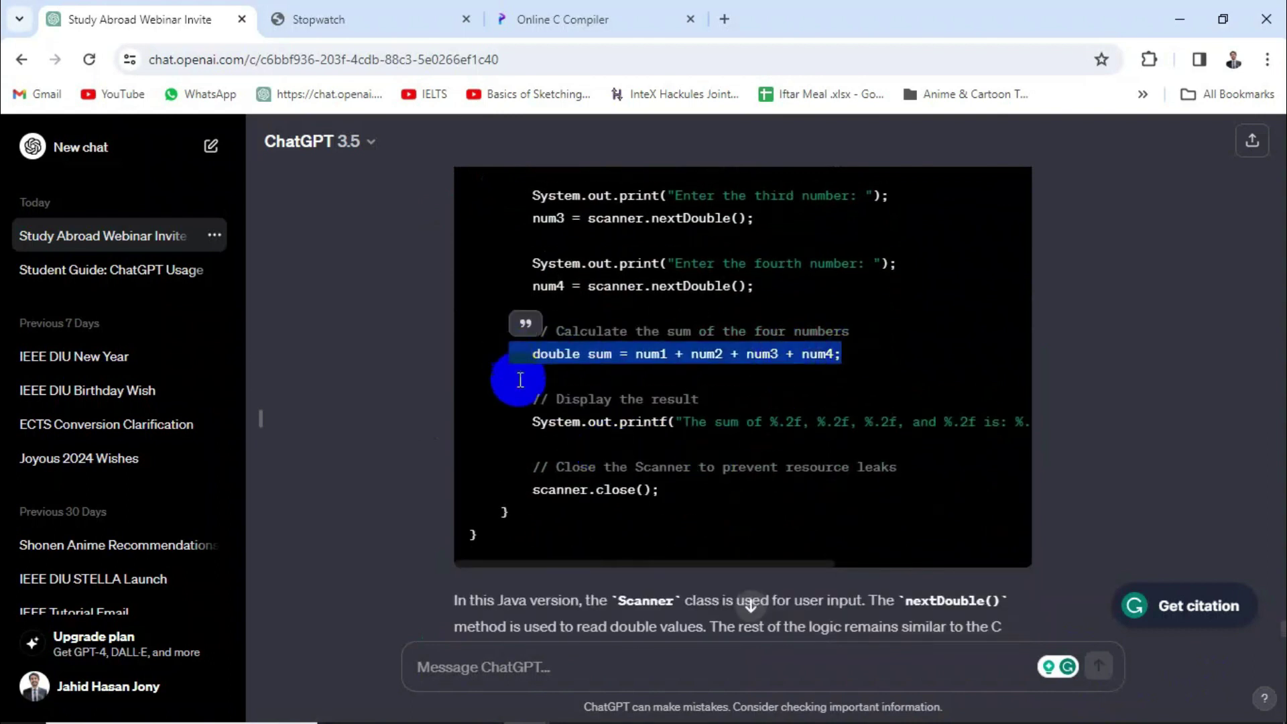
Send ChatGPT the copied sum line followed by "explain this" on a new line
{"action": "left_click", "coordinate": [622, 662]}
{"action": "key", "text": "ctrl+v"}
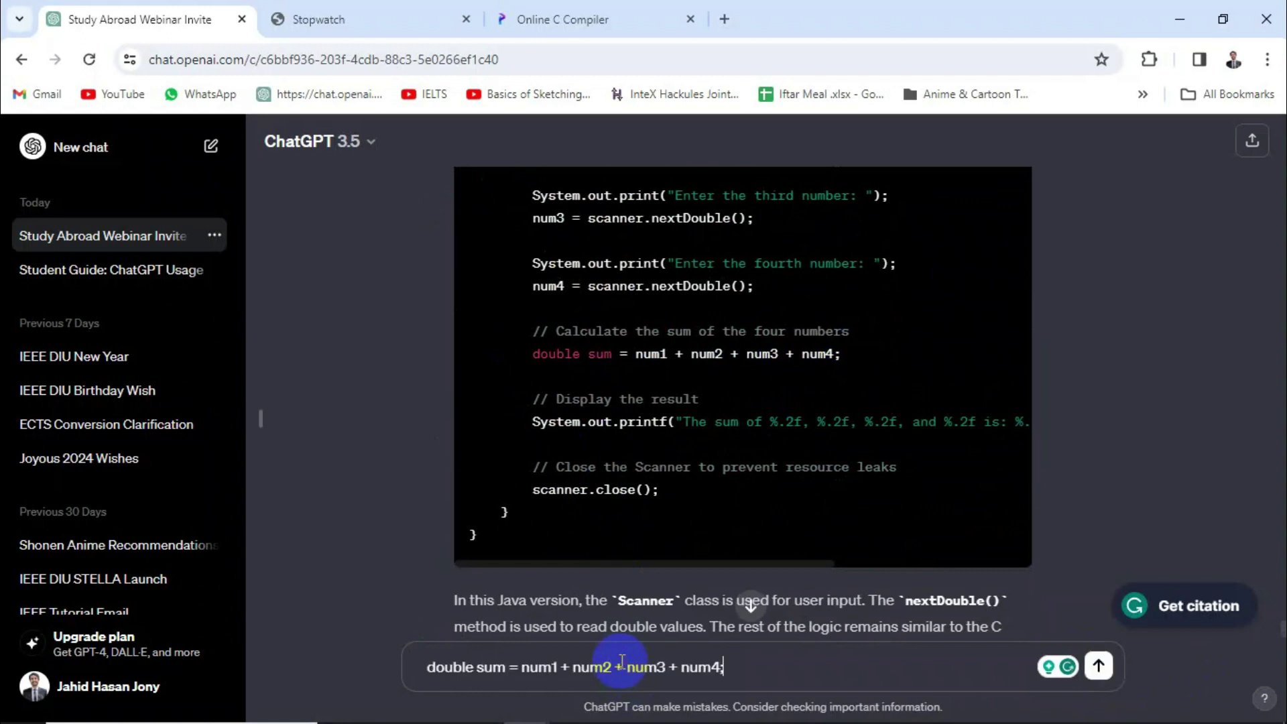
{"action": "key", "text": "shift+Return"}
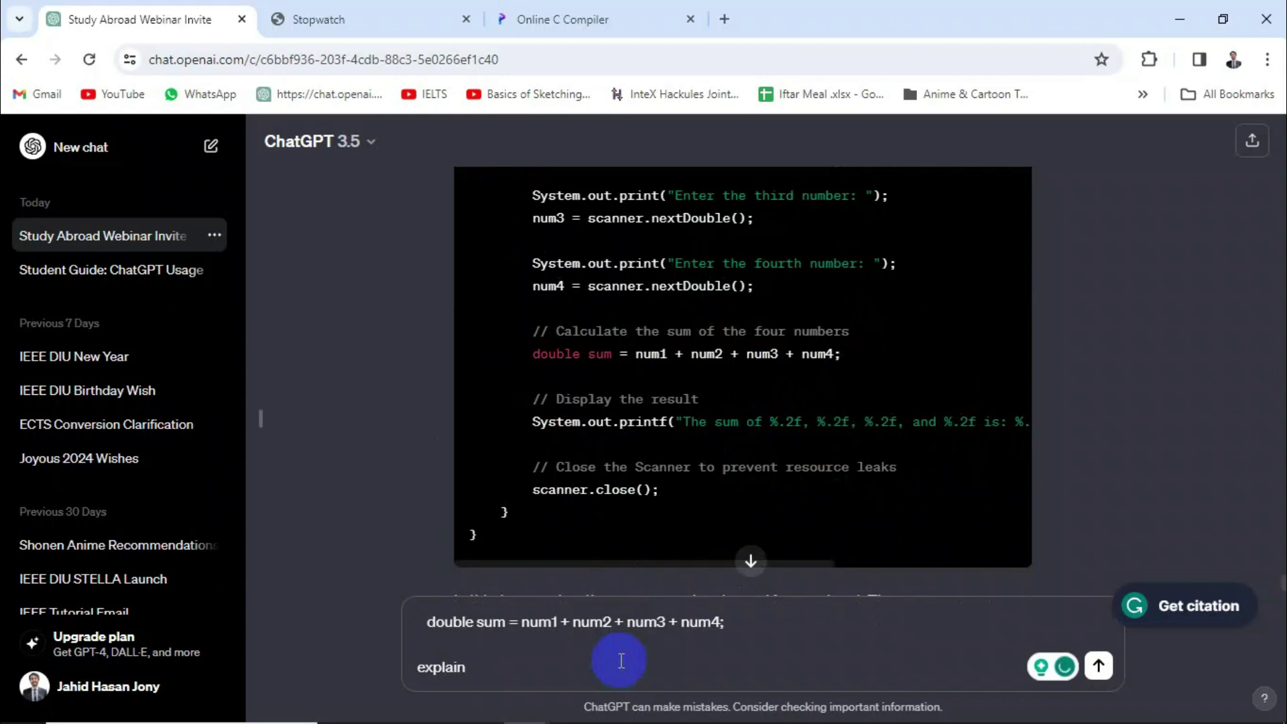
{"action": "type", "text": "explain this"}
{"action": "key", "text": "Return"}
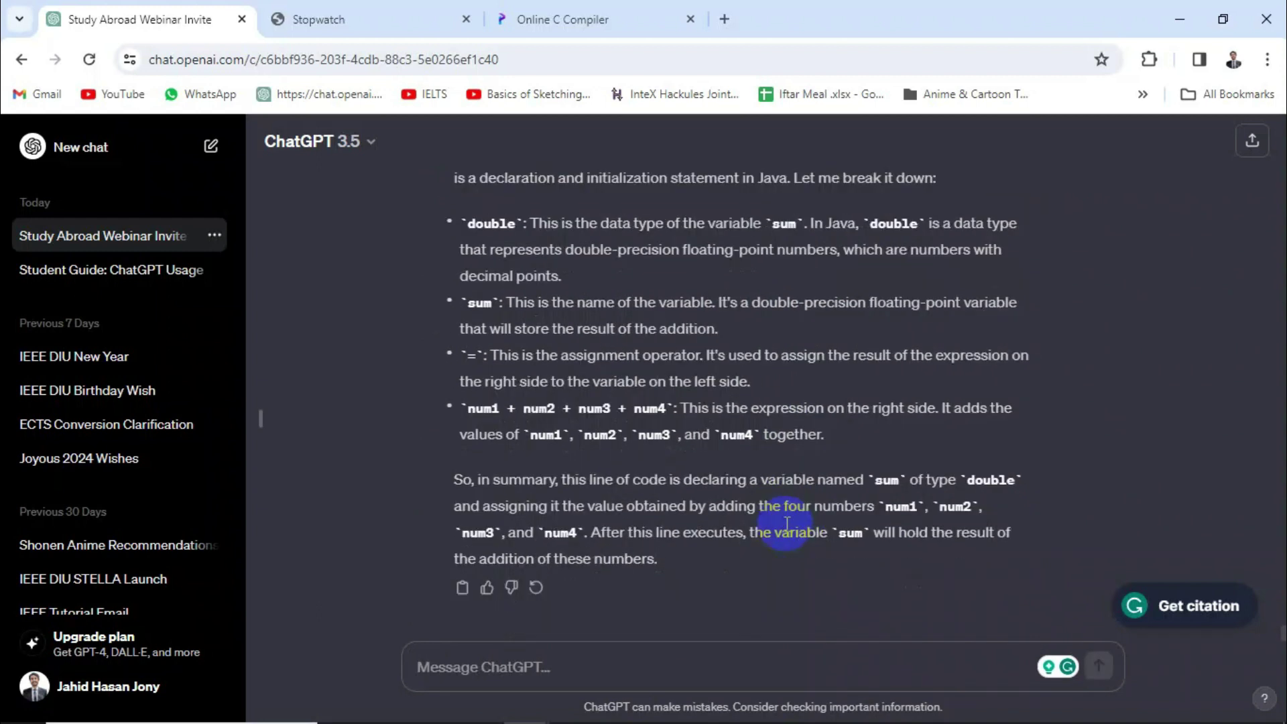
Read the explanation of the Java sum line, covering the data type, variable, operator, expression and summary
{"action": "scroll", "coordinate": [786, 523], "scroll_direction": "up", "scroll_amount": 4}
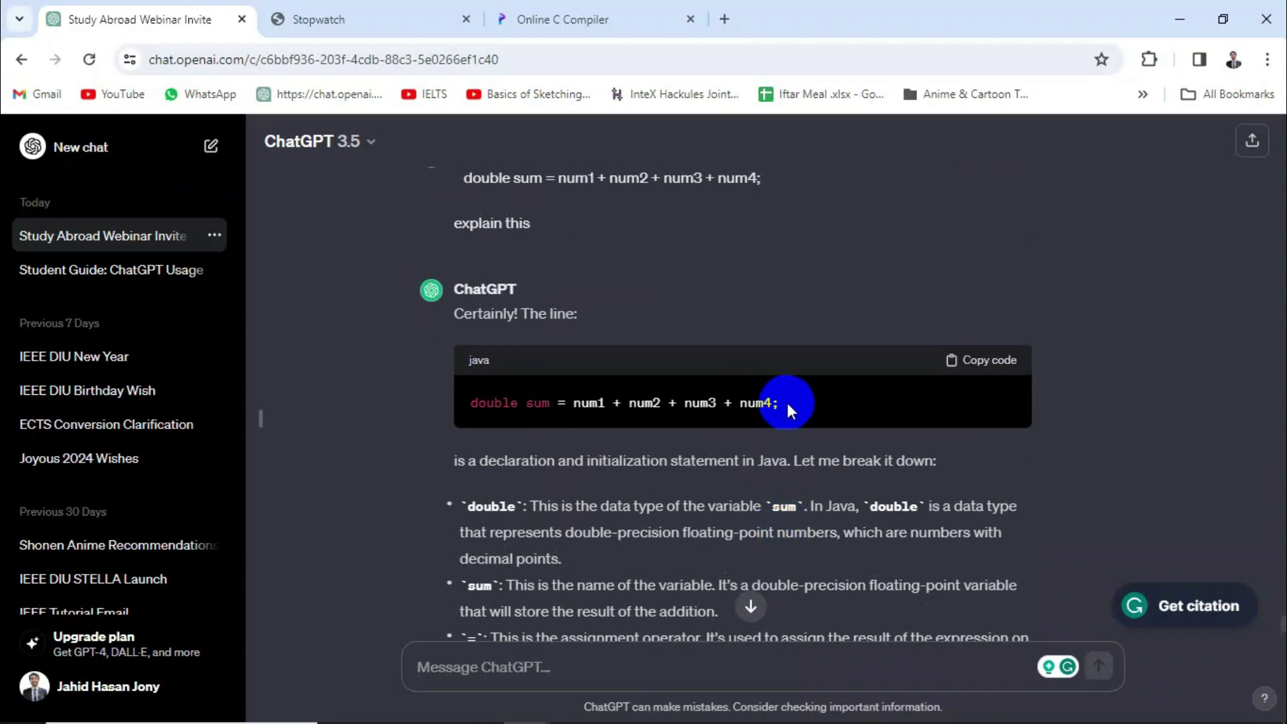
{"action": "left_click_drag", "start_coordinate": [787, 404], "coordinate": [525, 489]}
{"action": "left_click", "coordinate": [526, 488]}
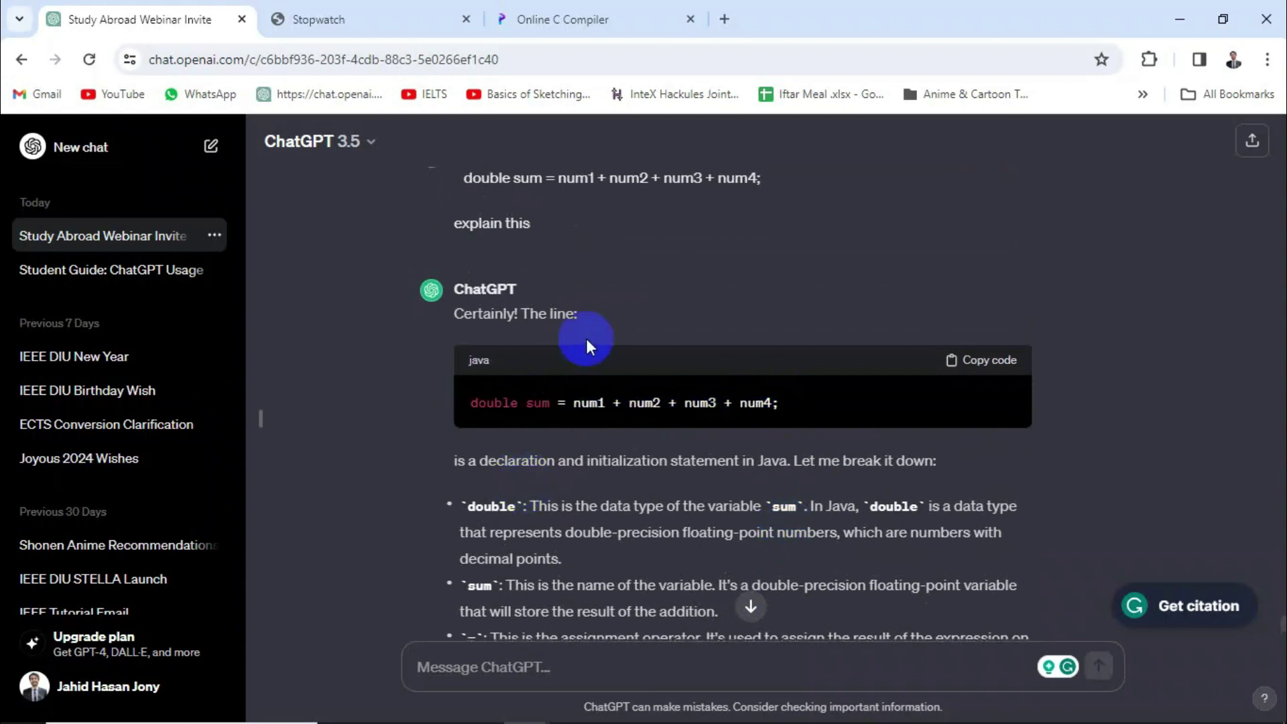
{"action": "scroll", "coordinate": [606, 293], "scroll_direction": "down", "scroll_amount": 3}
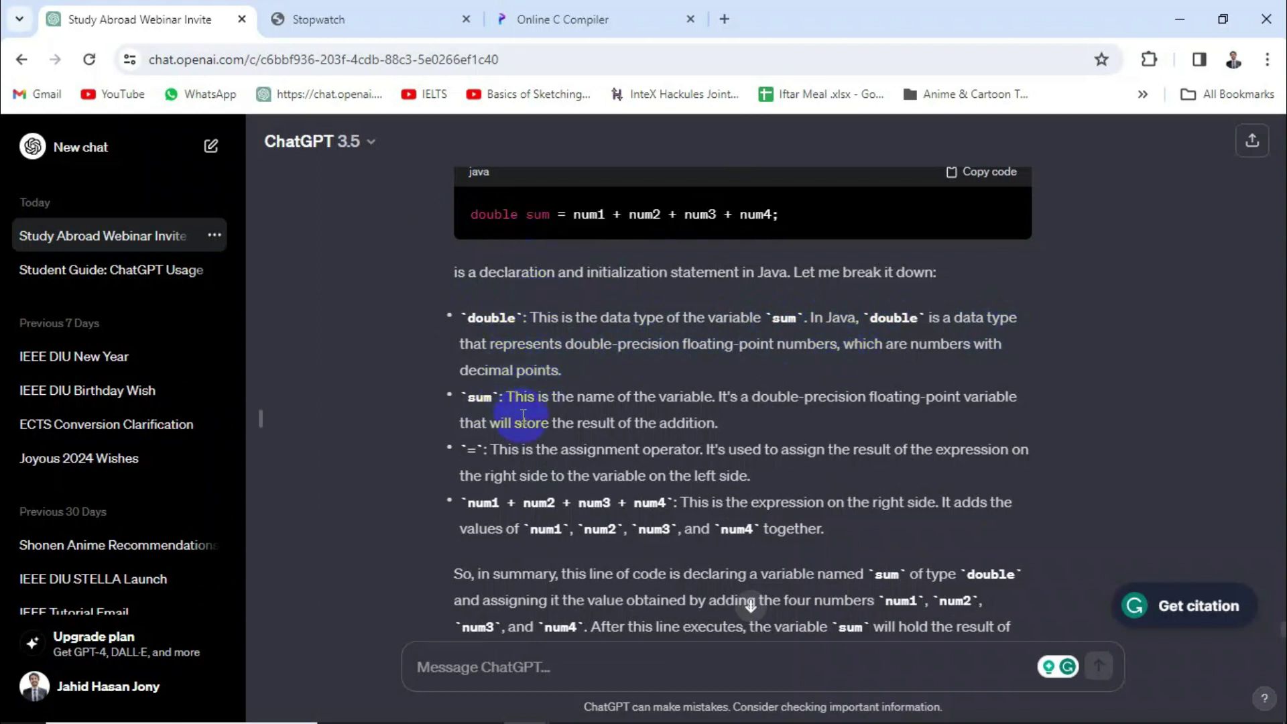
{"action": "scroll", "coordinate": [523, 414], "scroll_direction": "down", "scroll_amount": 2}
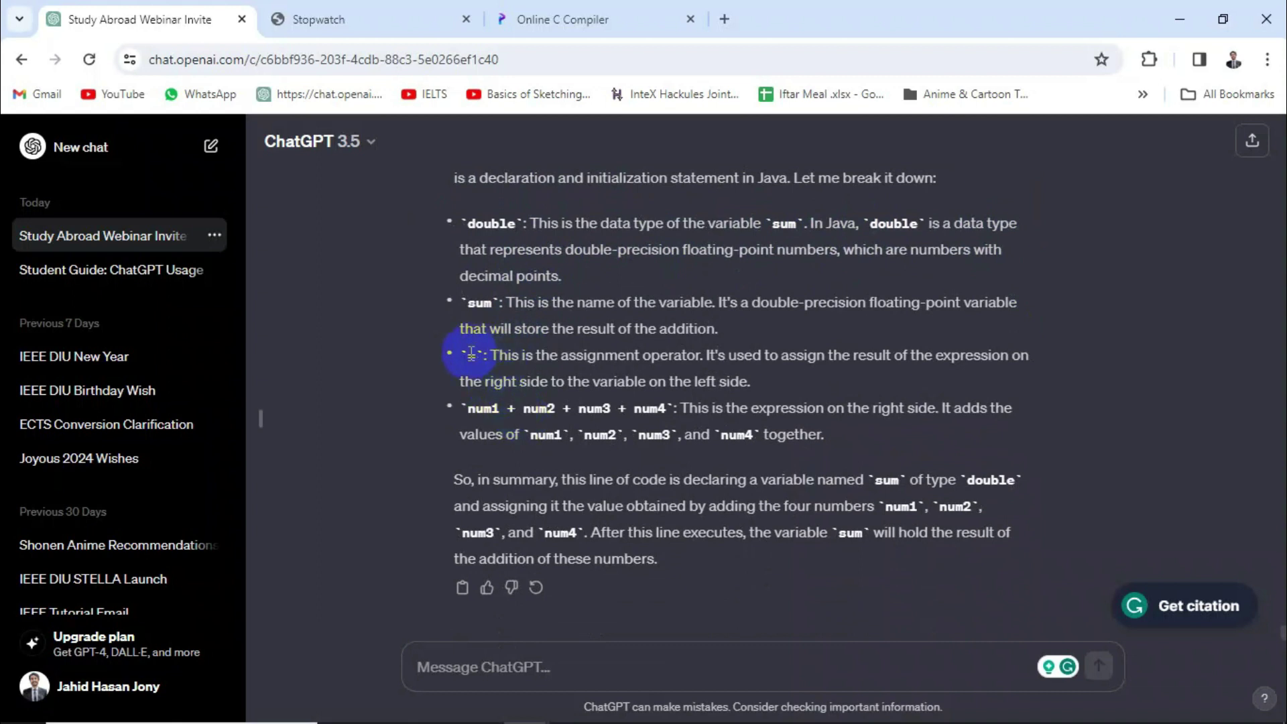
{"action": "left_click_drag", "start_coordinate": [471, 408], "coordinate": [644, 406]}
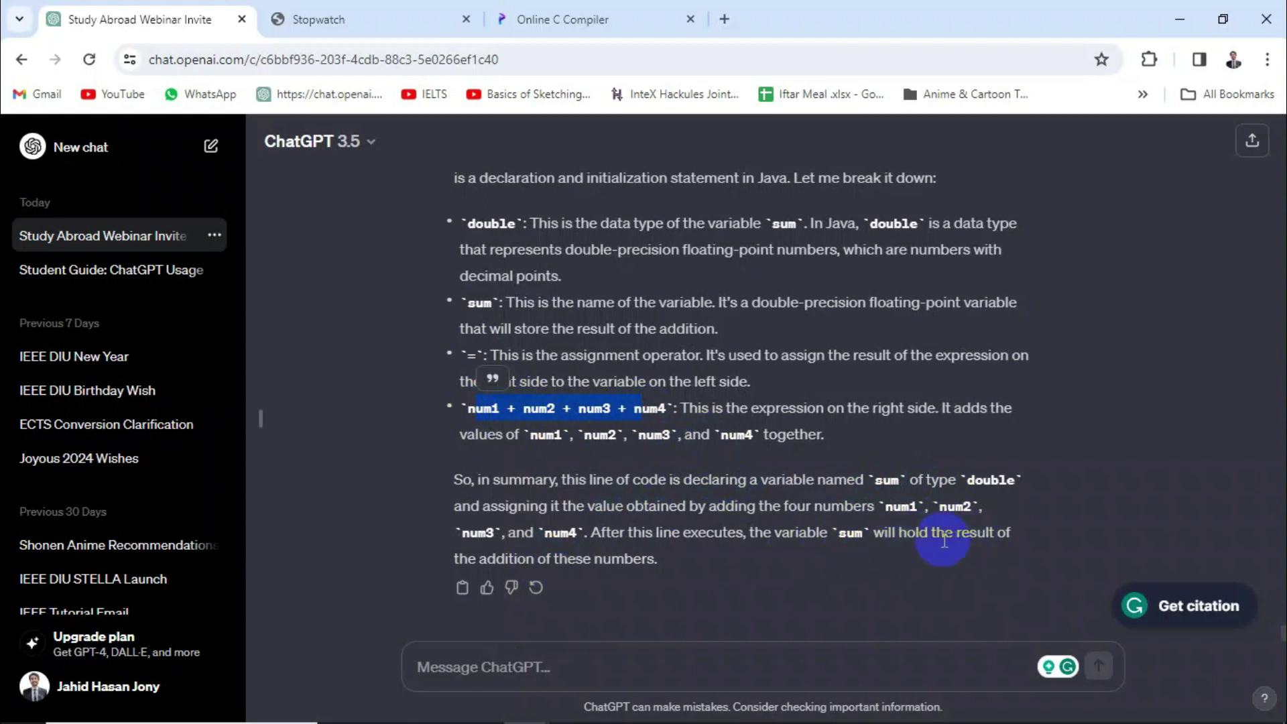
{"action": "left_click_drag", "start_coordinate": [685, 563], "coordinate": [532, 494]}
{"action": "left_click", "coordinate": [691, 477]}
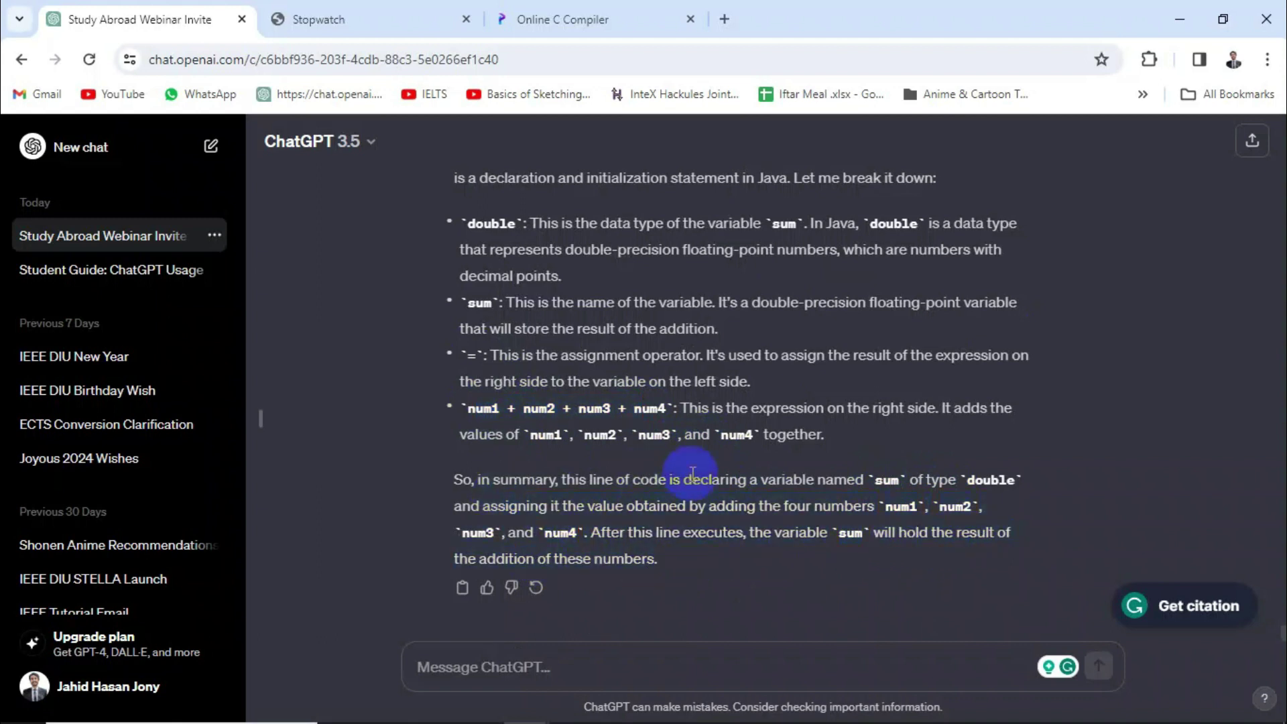
Copy the entire generated Java program for adding four numbers from its code block
{"action": "scroll", "coordinate": [690, 476], "scroll_direction": "up", "scroll_amount": 6}
{"action": "scroll", "coordinate": [690, 473], "scroll_direction": "up", "scroll_amount": 4}
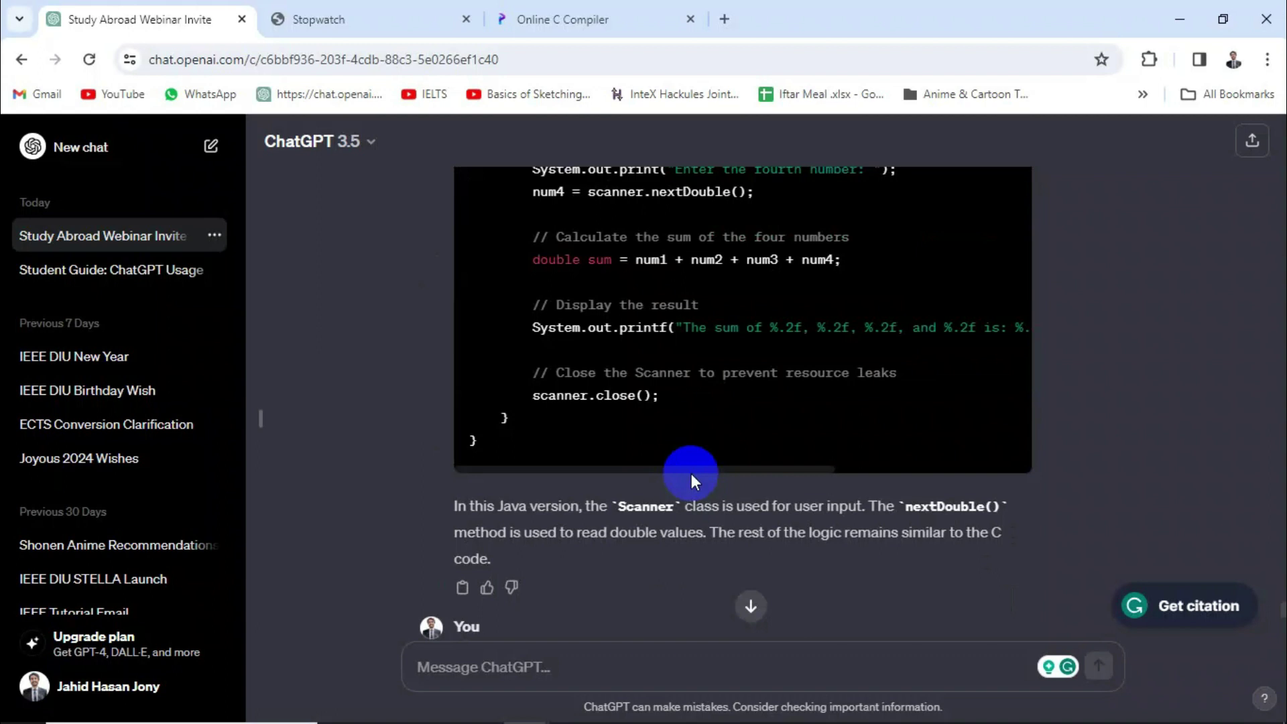
{"action": "scroll", "coordinate": [691, 473], "scroll_direction": "up", "scroll_amount": 7}
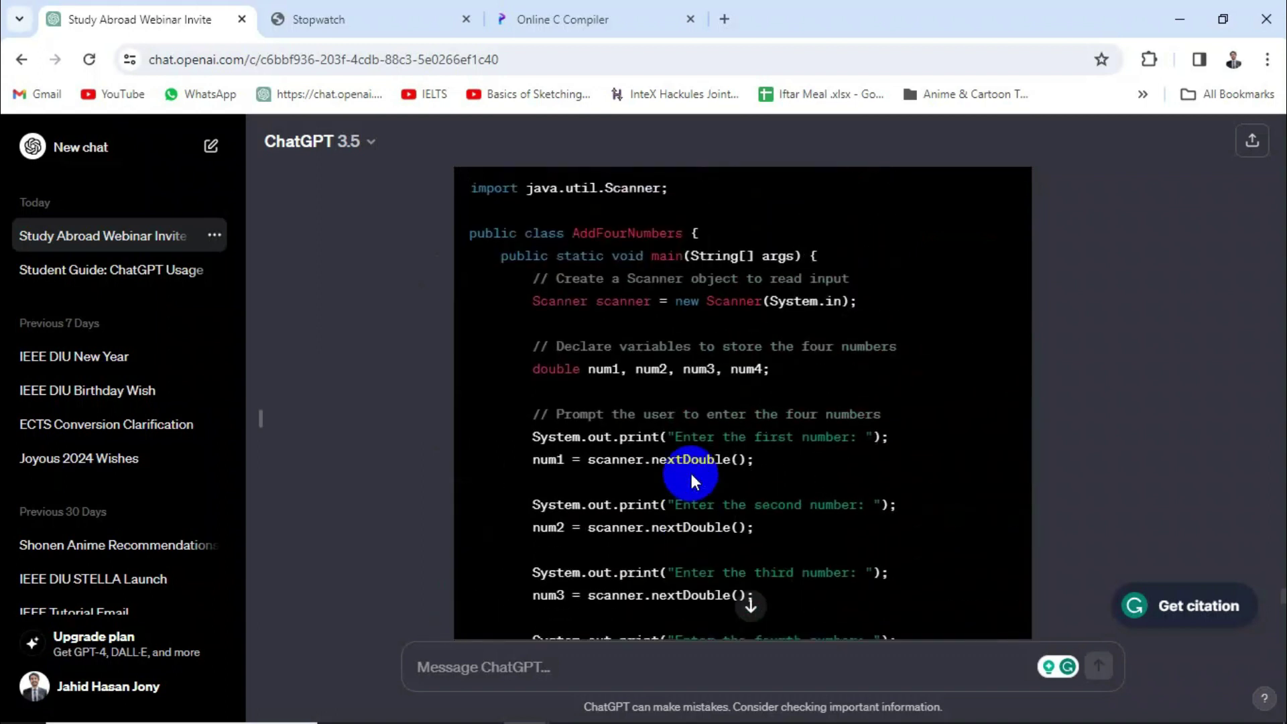
{"action": "scroll", "coordinate": [690, 473], "scroll_direction": "up", "scroll_amount": 3}
{"action": "left_click_drag", "start_coordinate": [477, 373], "coordinate": [597, 285]}
{"action": "scroll", "coordinate": [720, 500], "scroll_direction": "down", "scroll_amount": 12}
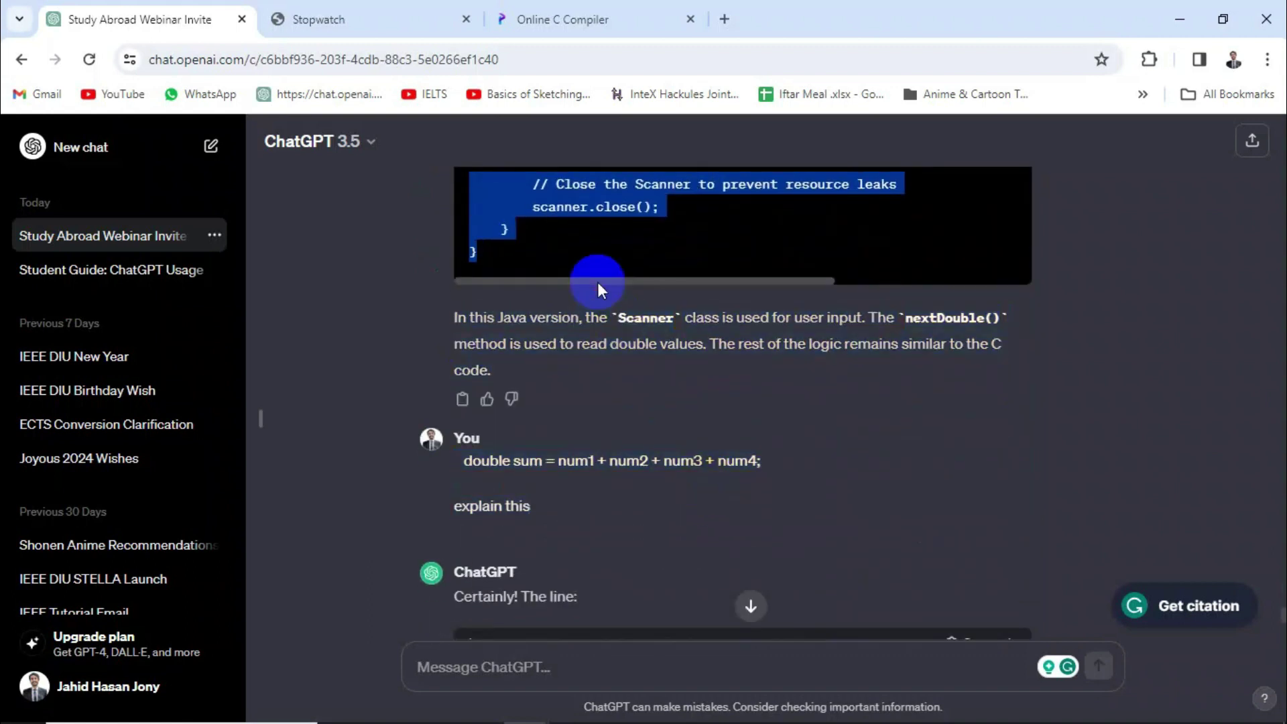
Paste the Java program into a new ChatGPT message and delete its "double sum = num1 + num2 + num3 + num4;" line
{"action": "scroll", "coordinate": [597, 282], "scroll_direction": "down", "scroll_amount": 8}
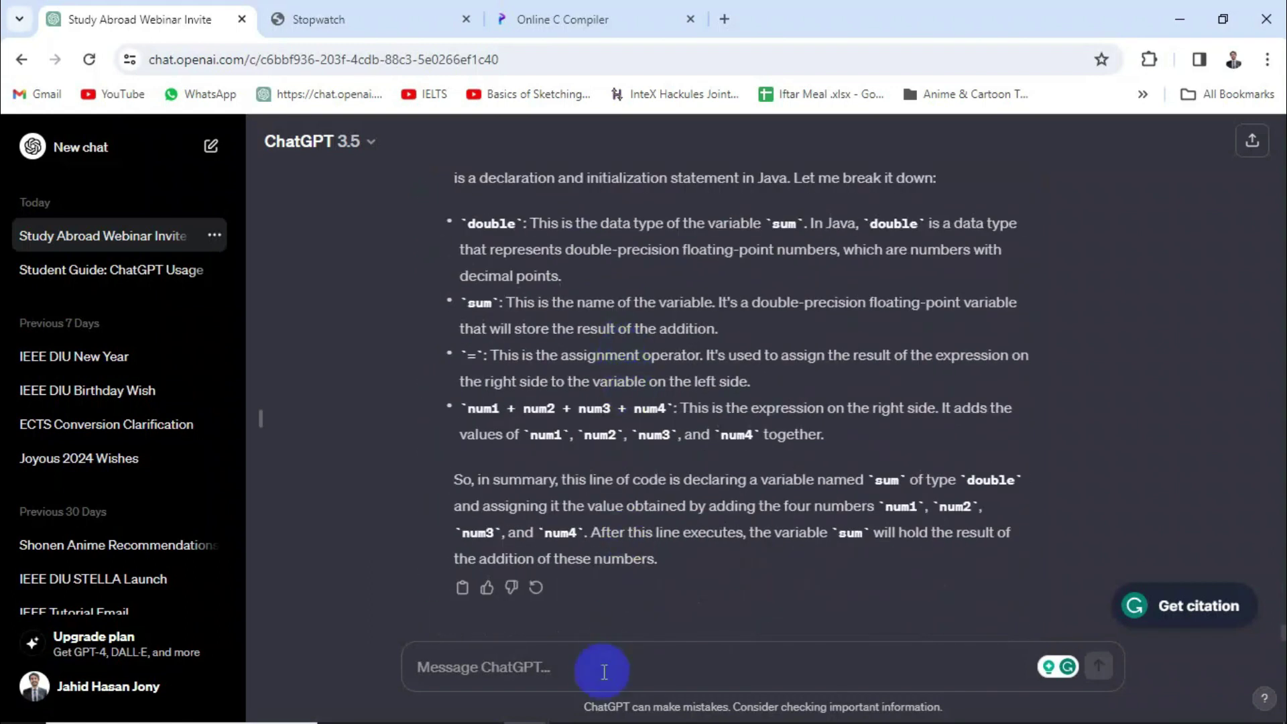
{"action": "key", "text": "ctrl+v"}
{"action": "scroll", "coordinate": [624, 603], "scroll_direction": "up", "scroll_amount": 6}
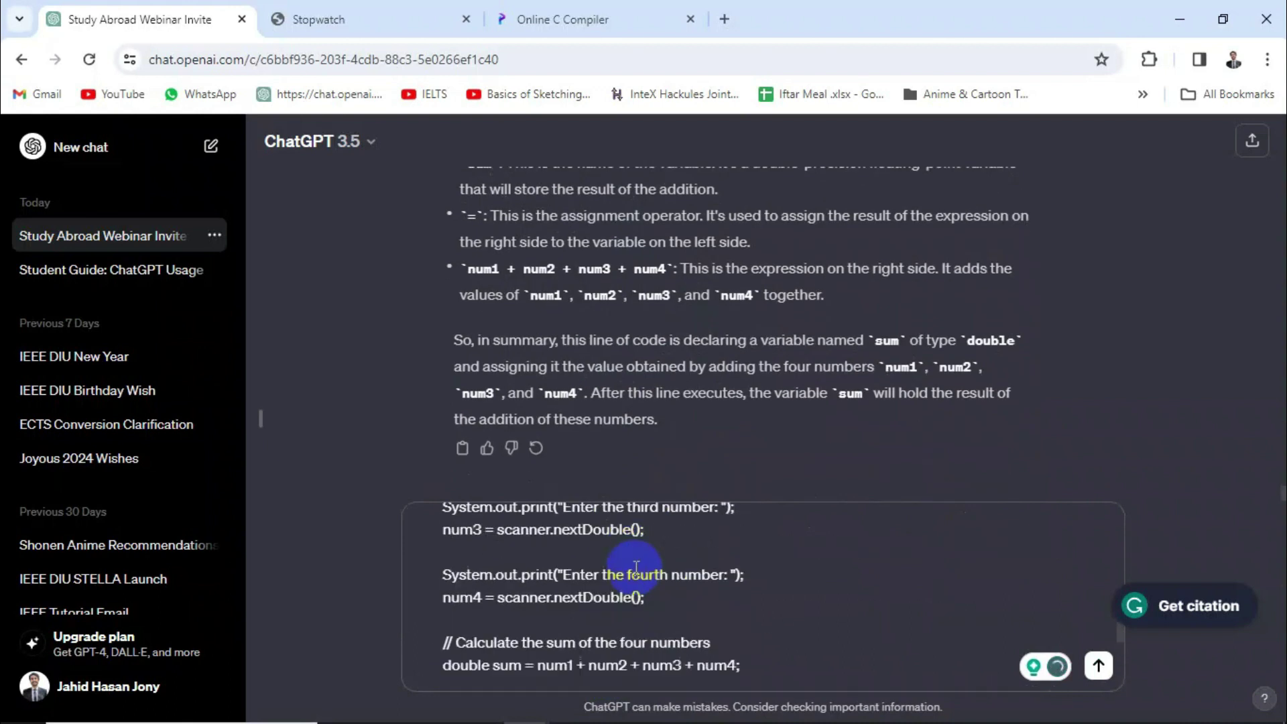
{"action": "scroll", "coordinate": [636, 569], "scroll_direction": "down", "scroll_amount": 5}
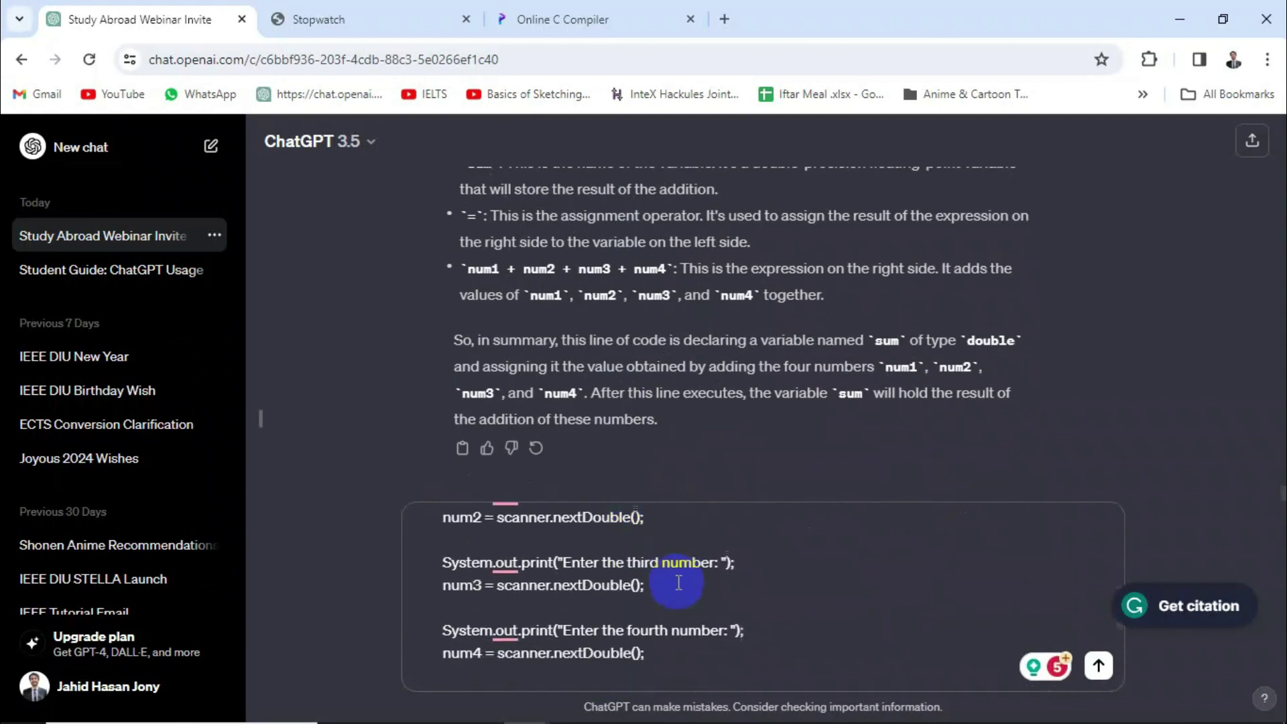
{"action": "left_click_drag", "start_coordinate": [696, 587], "coordinate": [429, 573]}
{"action": "key", "text": "BackSpace"}
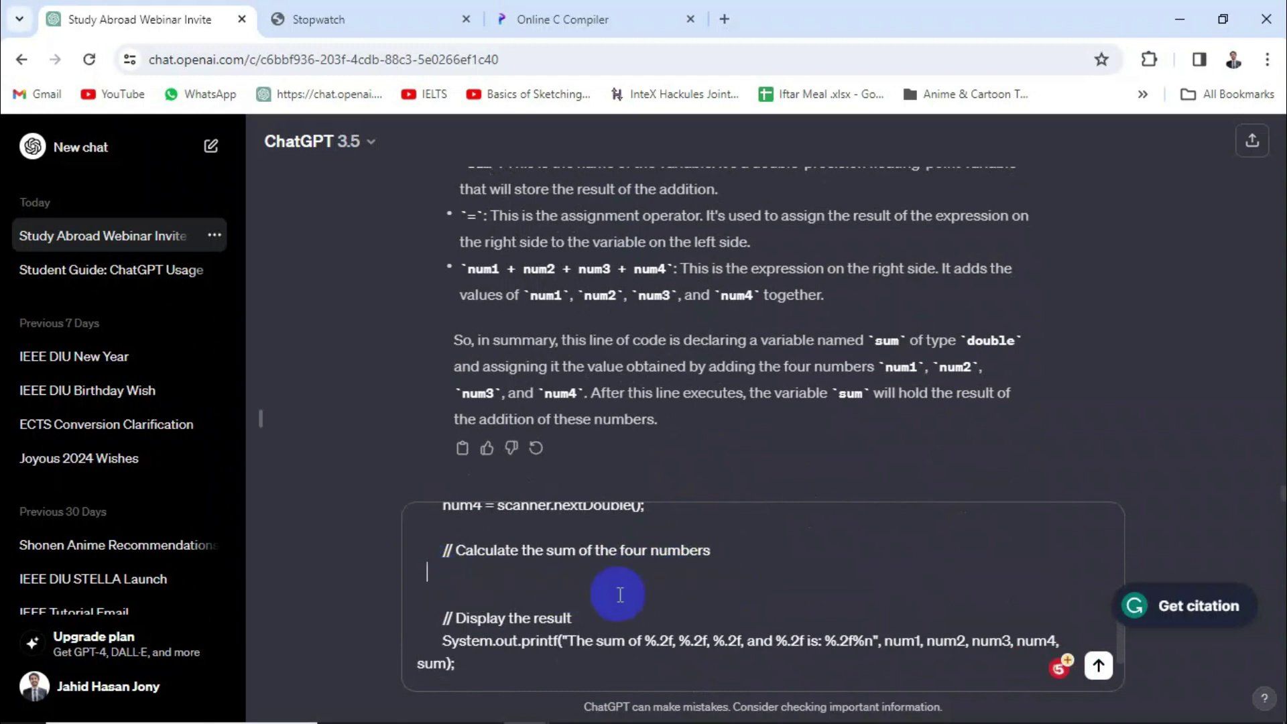
Add "fix this code" on a new line after the pasted Java program and send the message
{"action": "scroll", "coordinate": [603, 590], "scroll_direction": "down", "scroll_amount": 3}
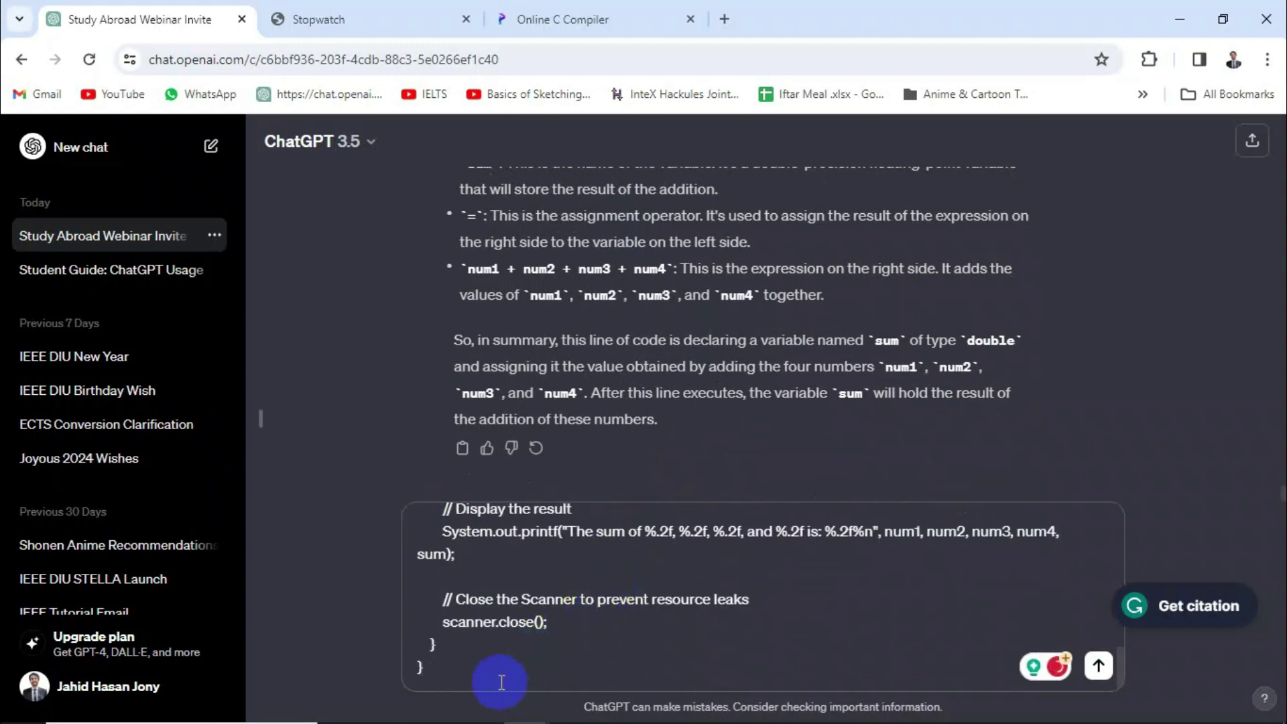
{"action": "key", "text": "shift+Return"}
{"action": "type", "text": "fin"}
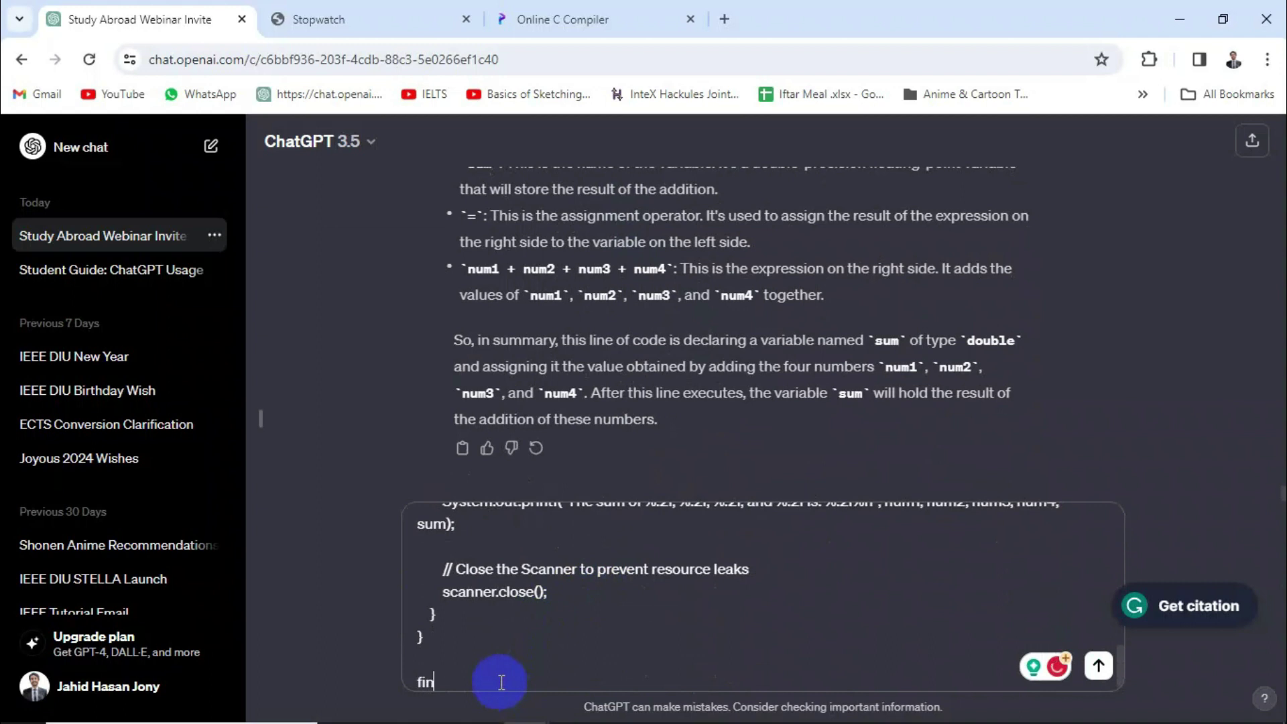
{"action": "key", "text": "BackSpace"}
{"action": "type", "text": "x this cp"}
{"action": "key", "text": "BackSpace"}
{"action": "type", "text": "ode"}
{"action": "left_click", "coordinate": [1098, 665]}
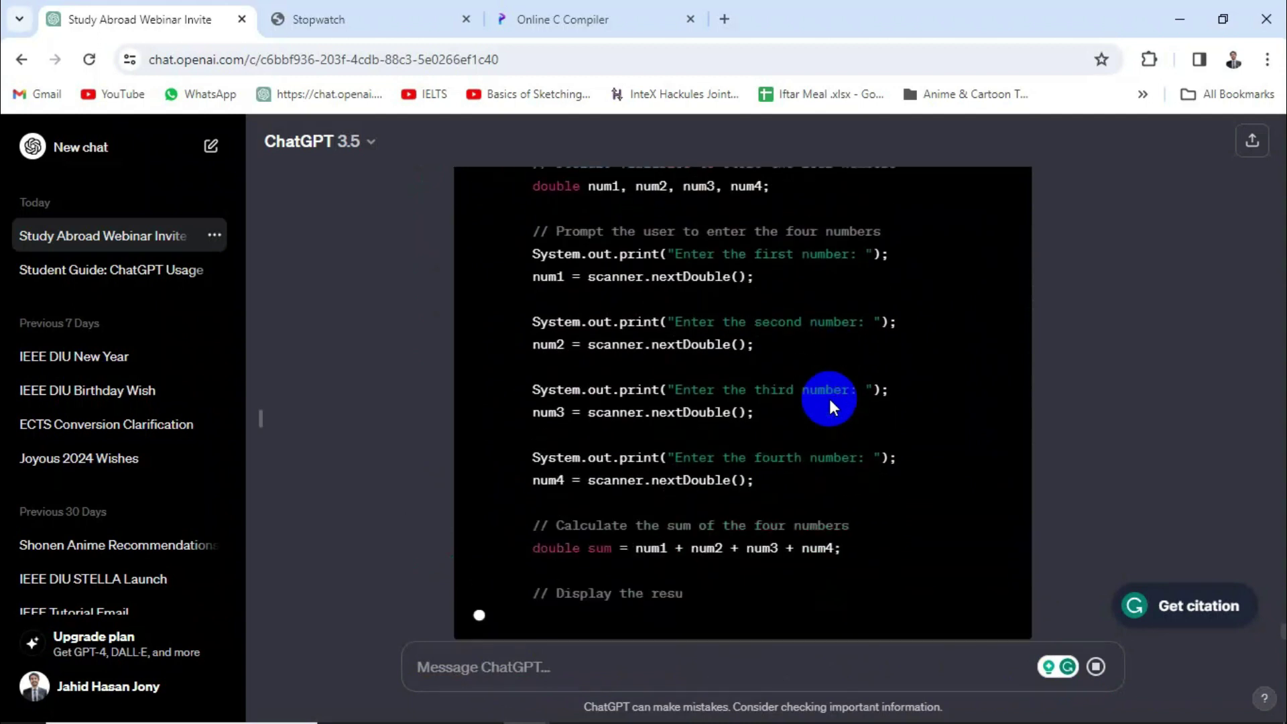
Read ChatGPT's reply to the fix request, checking the restored sum calculation line in the Java program and the closing explanation
{"action": "scroll", "coordinate": [829, 399], "scroll_direction": "up", "scroll_amount": 15}
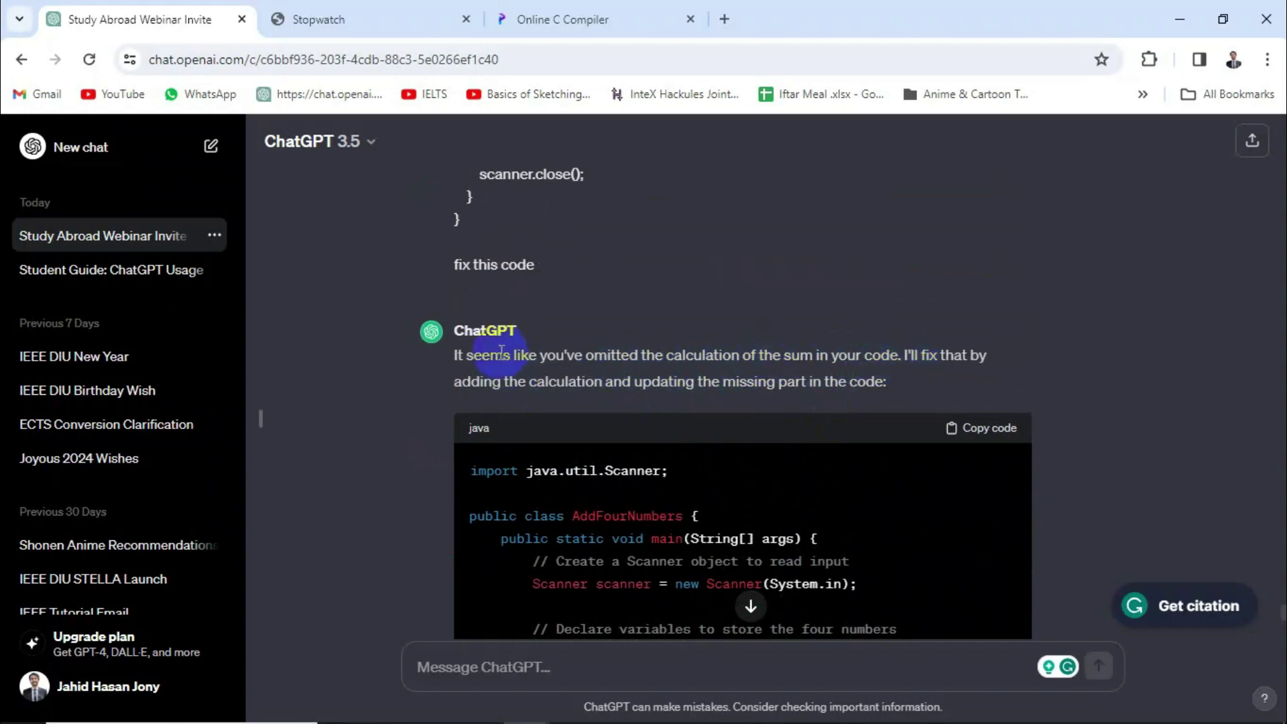
{"action": "scroll", "coordinate": [644, 348], "scroll_direction": "down", "scroll_amount": 3}
{"action": "scroll", "coordinate": [679, 395], "scroll_direction": "up", "scroll_amount": 2}
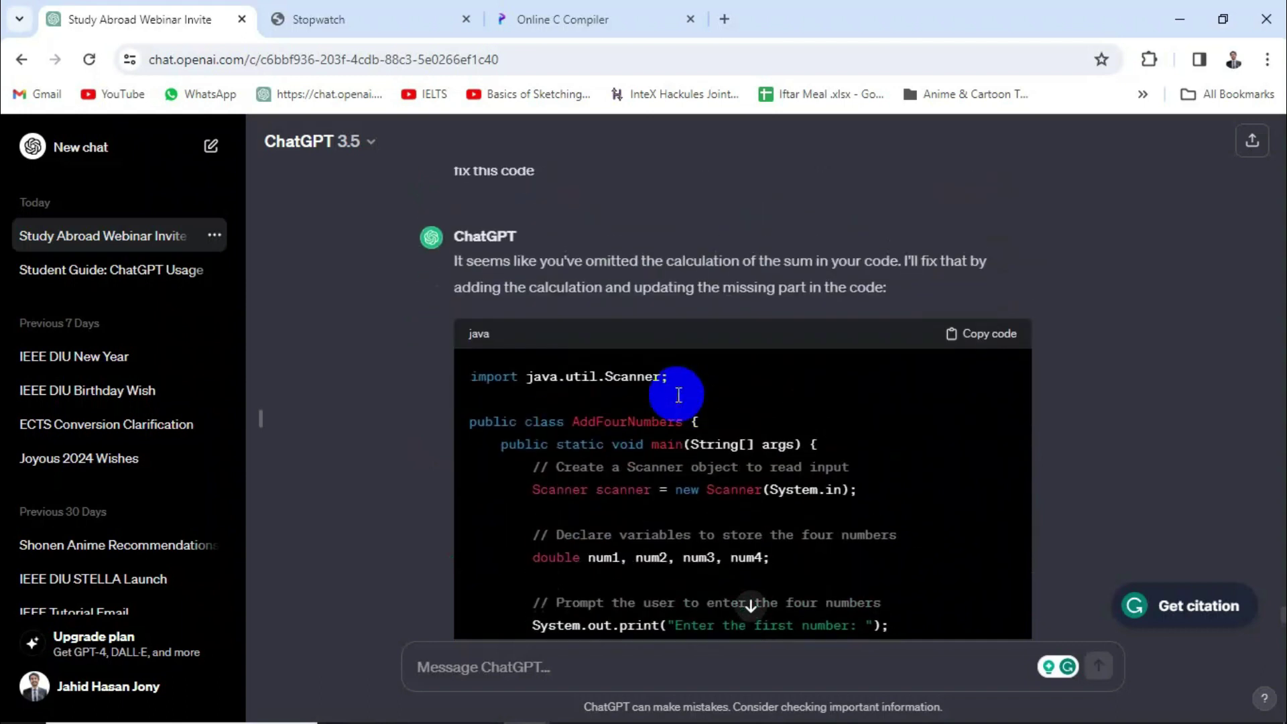
{"action": "scroll", "coordinate": [676, 391], "scroll_direction": "down", "scroll_amount": 3}
{"action": "scroll", "coordinate": [676, 392], "scroll_direction": "down", "scroll_amount": 6}
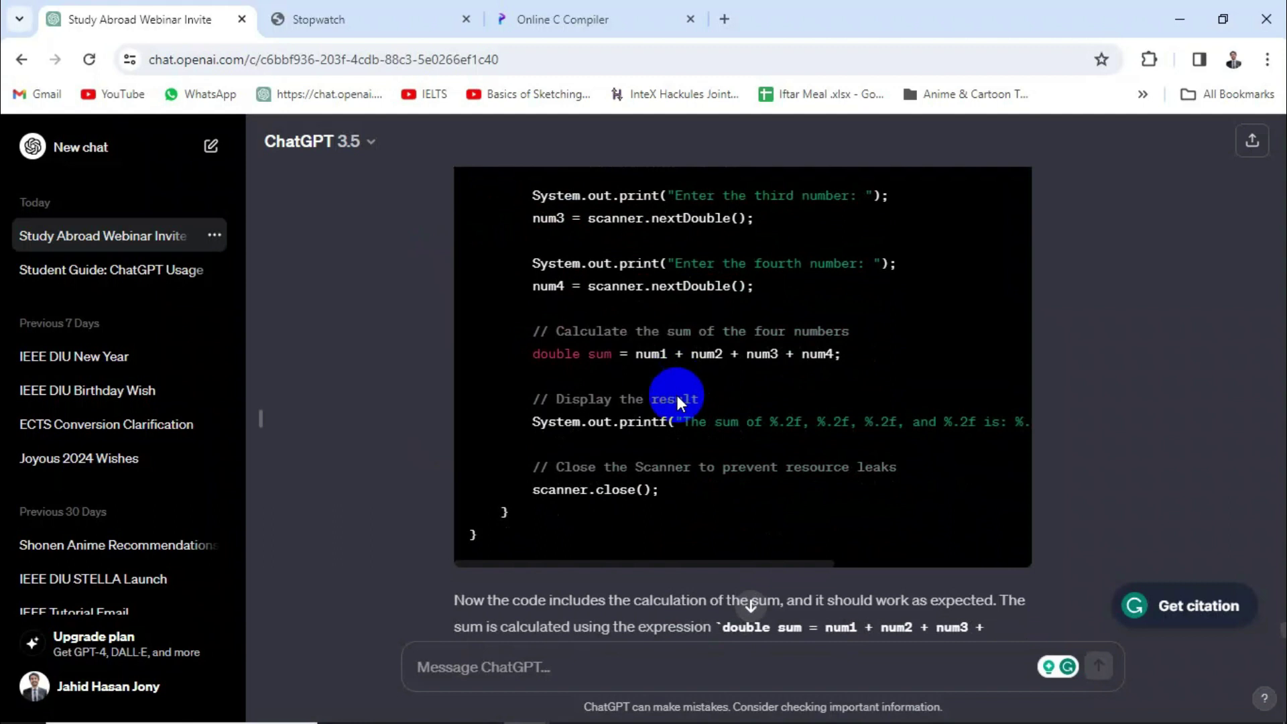
{"action": "scroll", "coordinate": [677, 382], "scroll_direction": "down", "scroll_amount": 2}
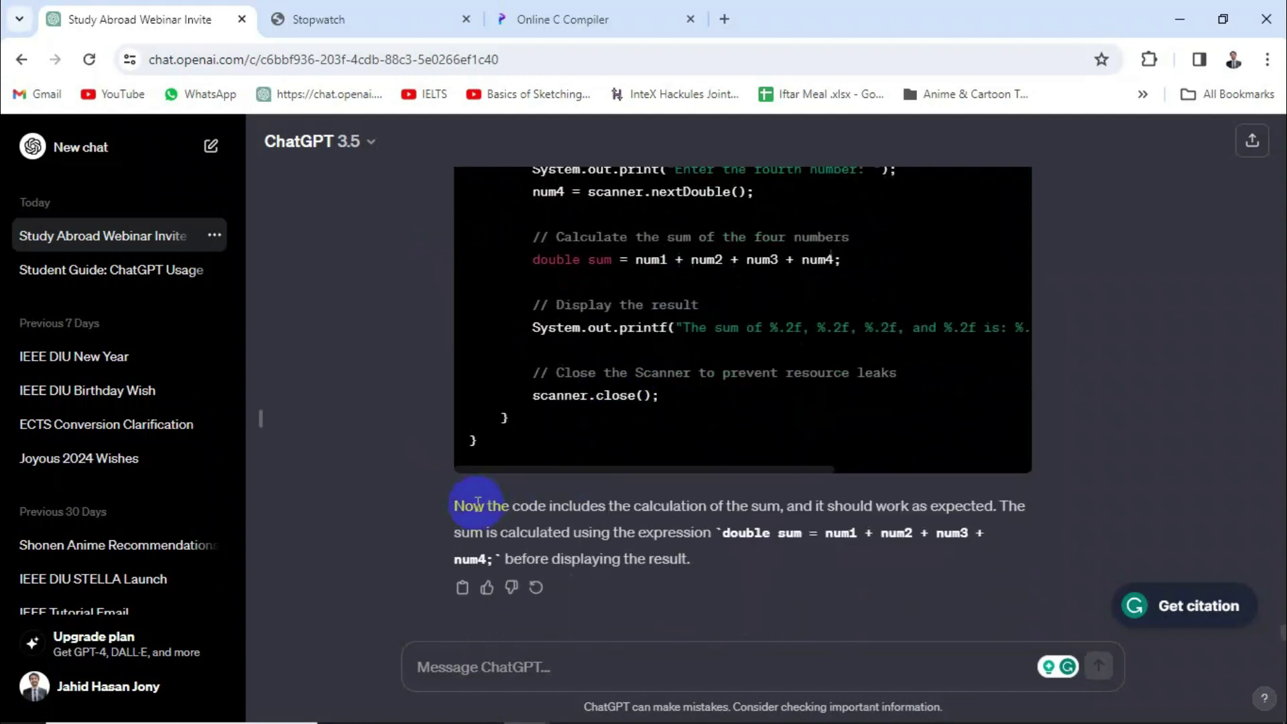
{"action": "left_click_drag", "start_coordinate": [540, 259], "coordinate": [831, 259]}
{"action": "left_click", "coordinate": [794, 295]}
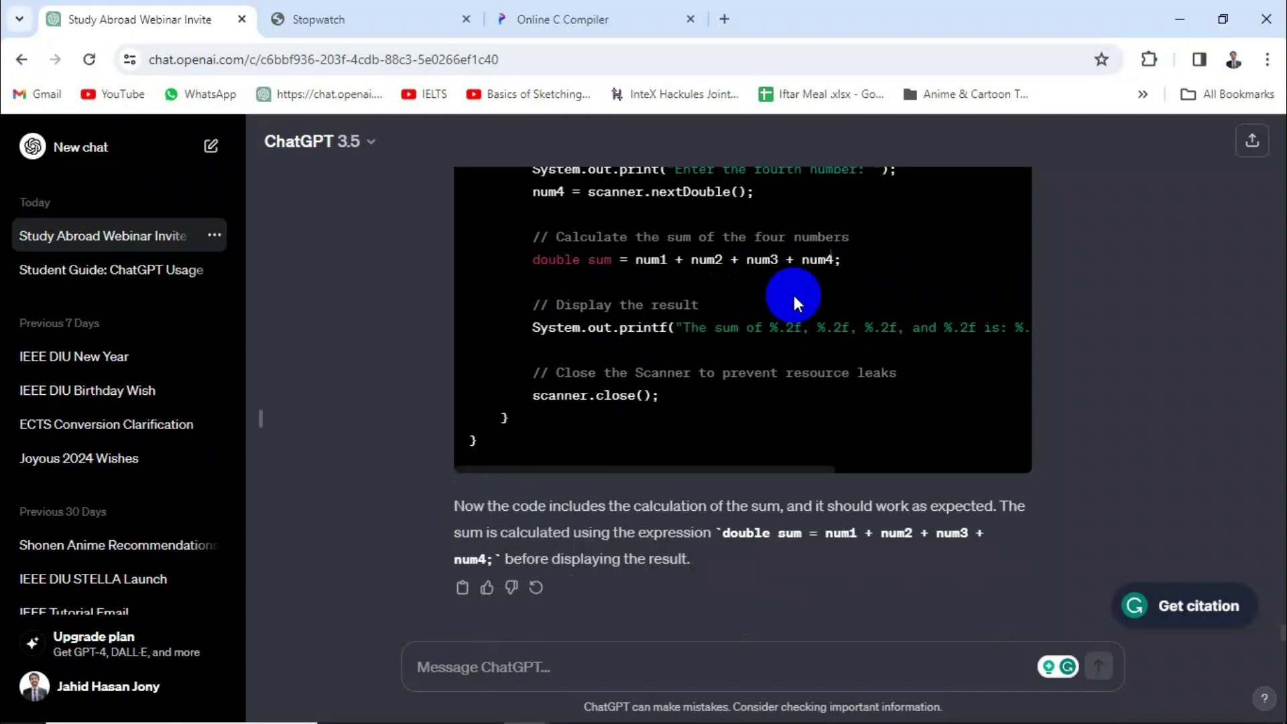
{"action": "scroll", "coordinate": [793, 295], "scroll_direction": "up", "scroll_amount": 15}
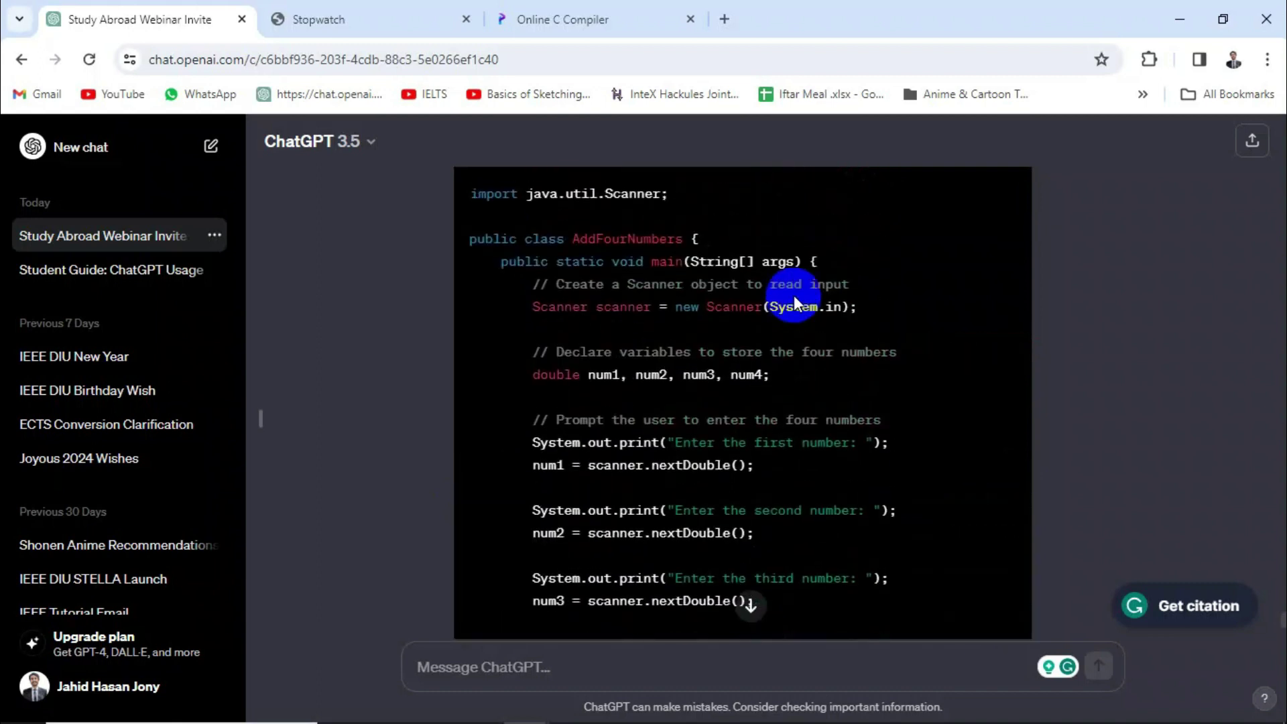
{"action": "scroll", "coordinate": [794, 295], "scroll_direction": "down", "scroll_amount": 15}
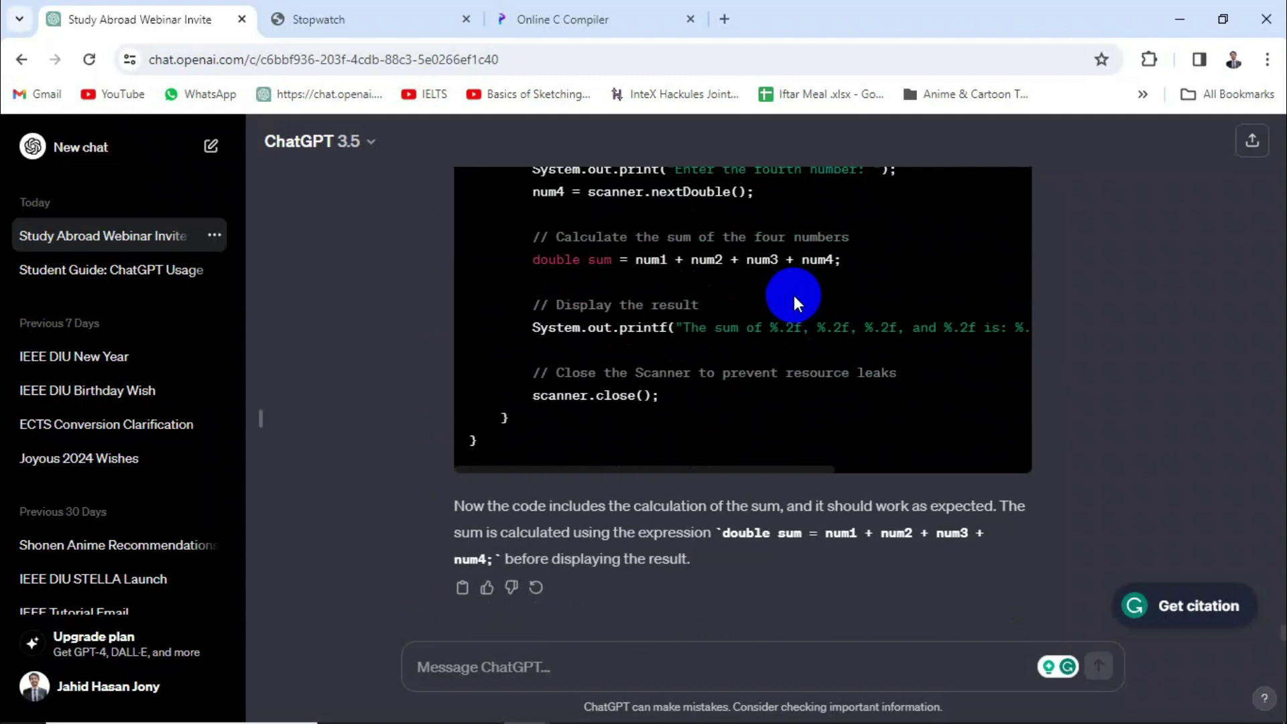
{"action": "scroll", "coordinate": [793, 295], "scroll_direction": "up", "scroll_amount": 8}
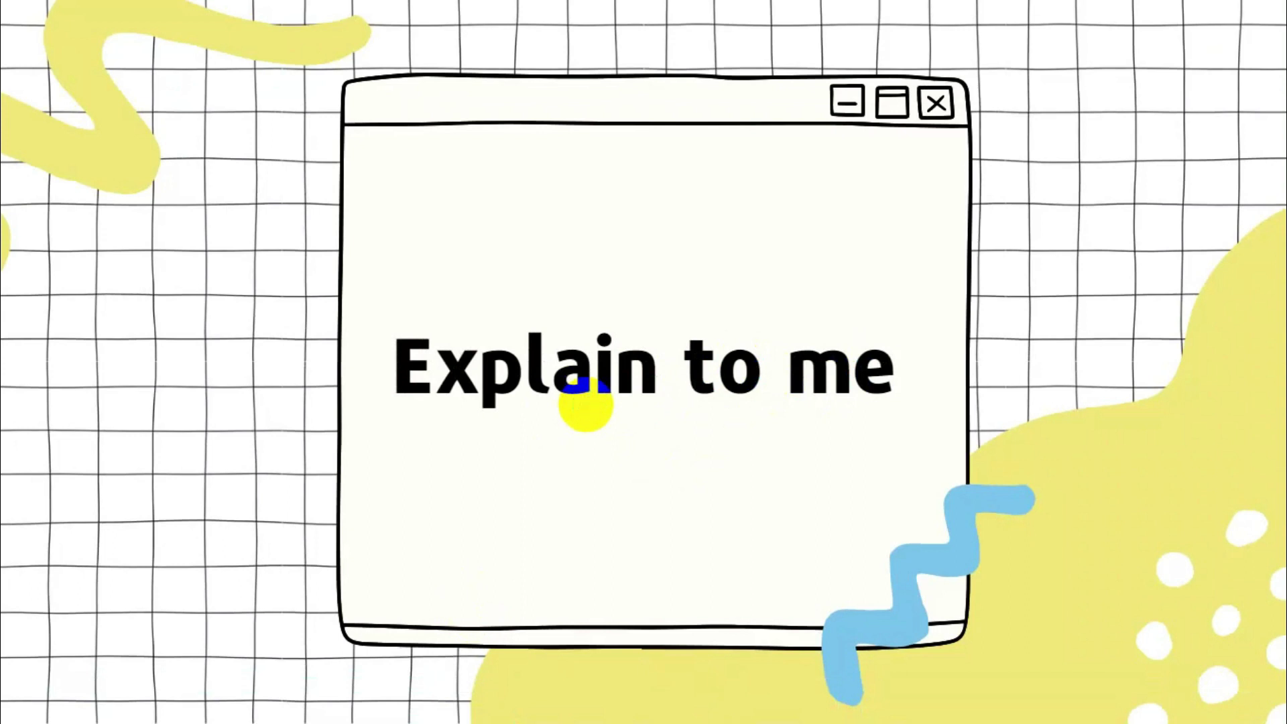
Switch from the presentation to the ChatGPT conversation and review the earlier breakdown of the Java sum line
{"action": "key", "text": "alt+Tab"}
{"action": "scroll", "coordinate": [681, 320], "scroll_direction": "up", "scroll_amount": 5}
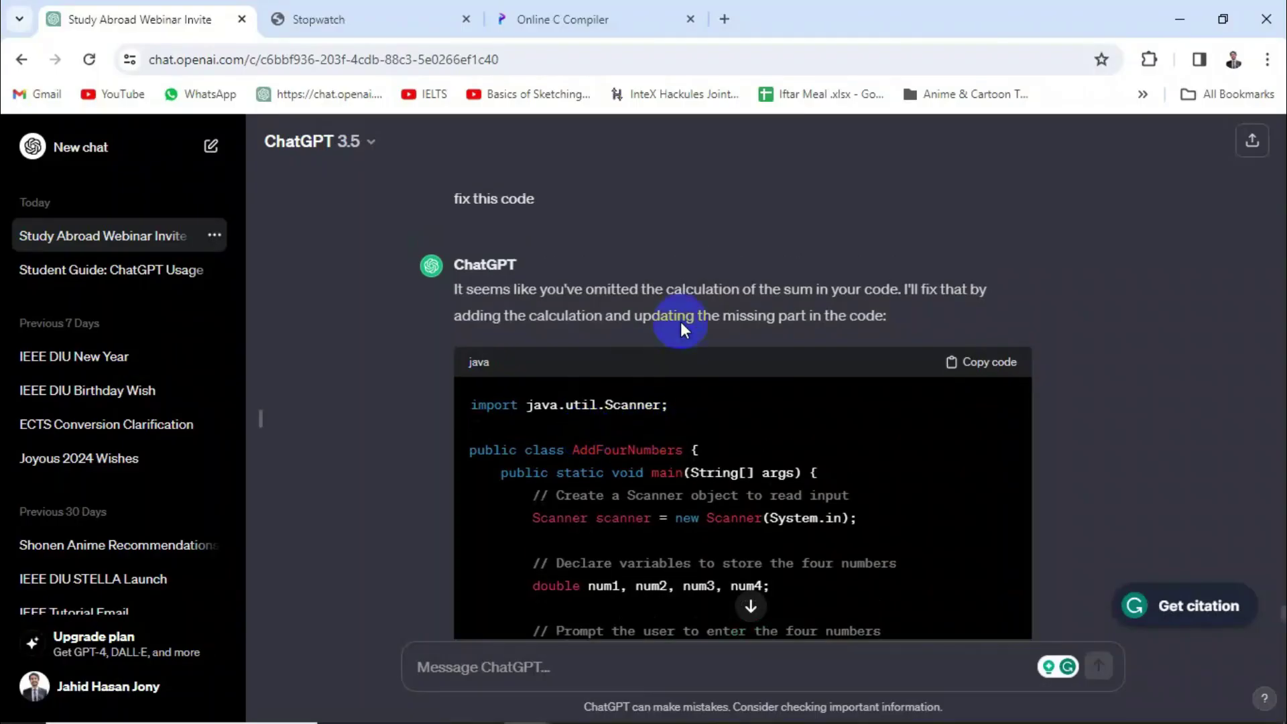
{"action": "scroll", "coordinate": [681, 321], "scroll_direction": "down", "scroll_amount": 18}
{"action": "scroll", "coordinate": [681, 322], "scroll_direction": "up", "scroll_amount": 19}
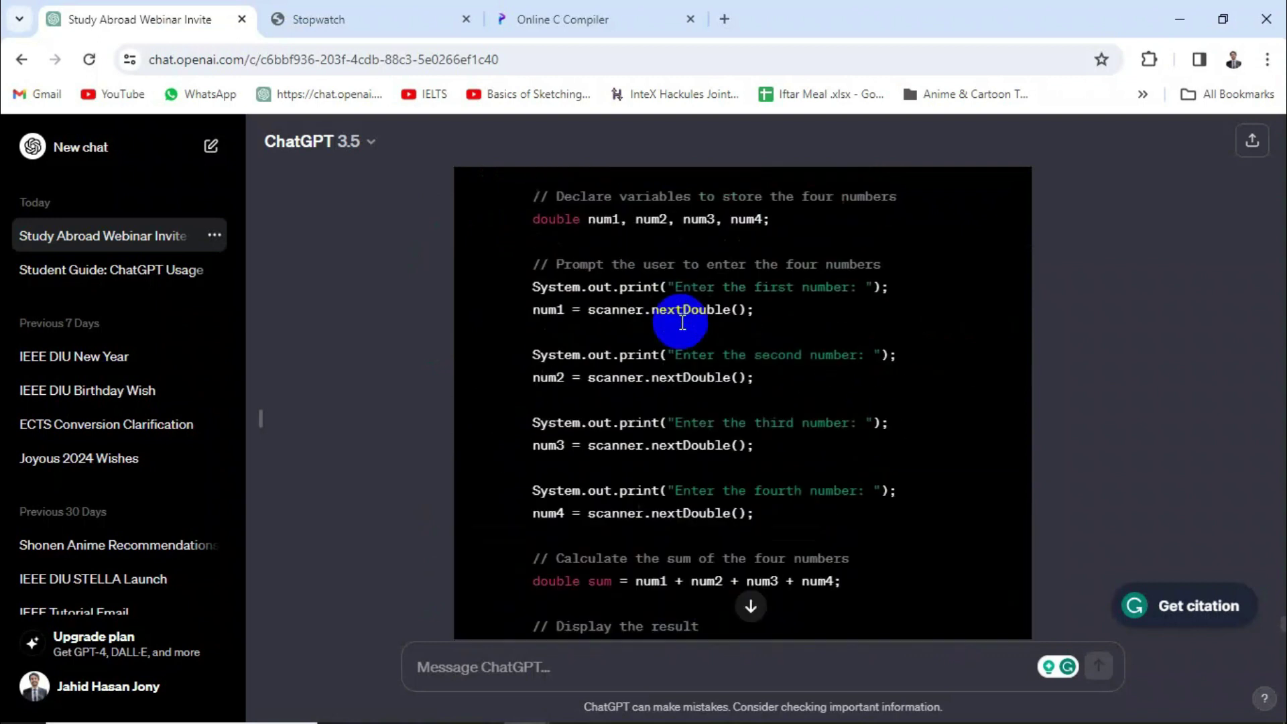
{"action": "scroll", "coordinate": [681, 322], "scroll_direction": "up", "scroll_amount": 20}
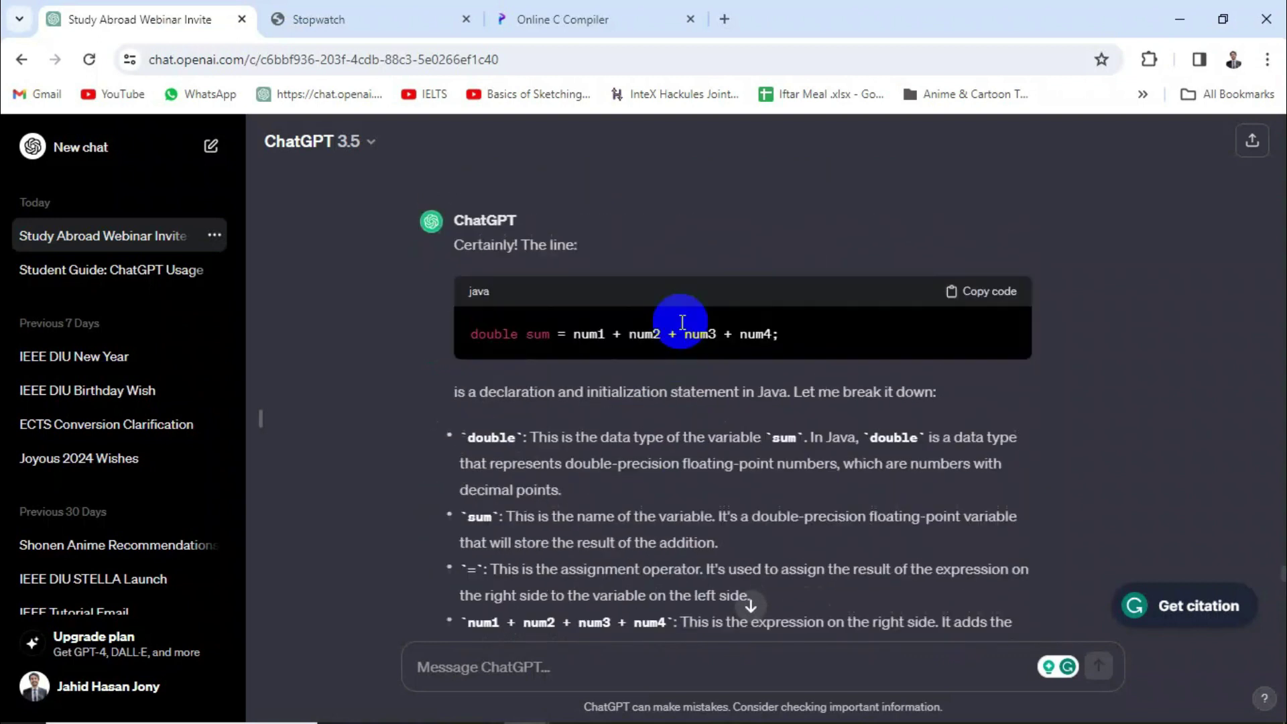
{"action": "scroll", "coordinate": [681, 321], "scroll_direction": "down", "scroll_amount": 3}
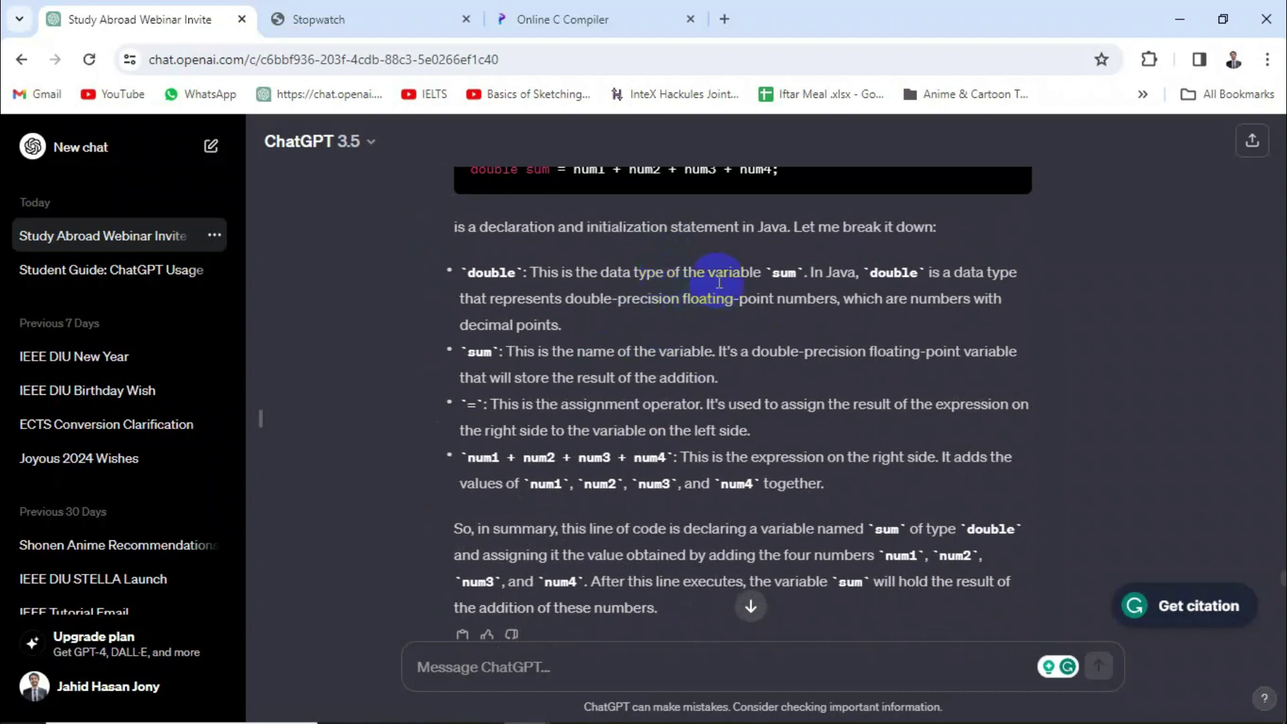
{"action": "scroll", "coordinate": [718, 275], "scroll_direction": "up", "scroll_amount": 1}
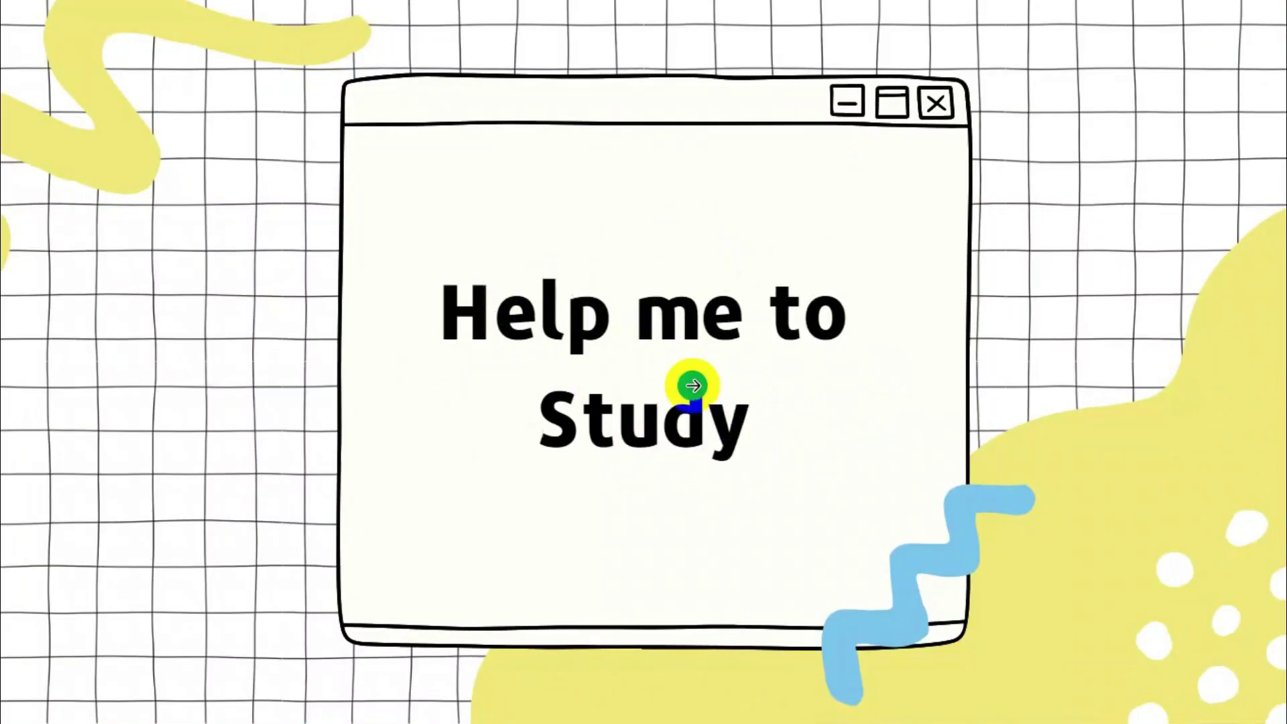
Return to the ChatGPT conversation from the presentation and send the prompt "write me some standard mcq for ielts reading part."
{"action": "key", "text": "alt+Tab"}
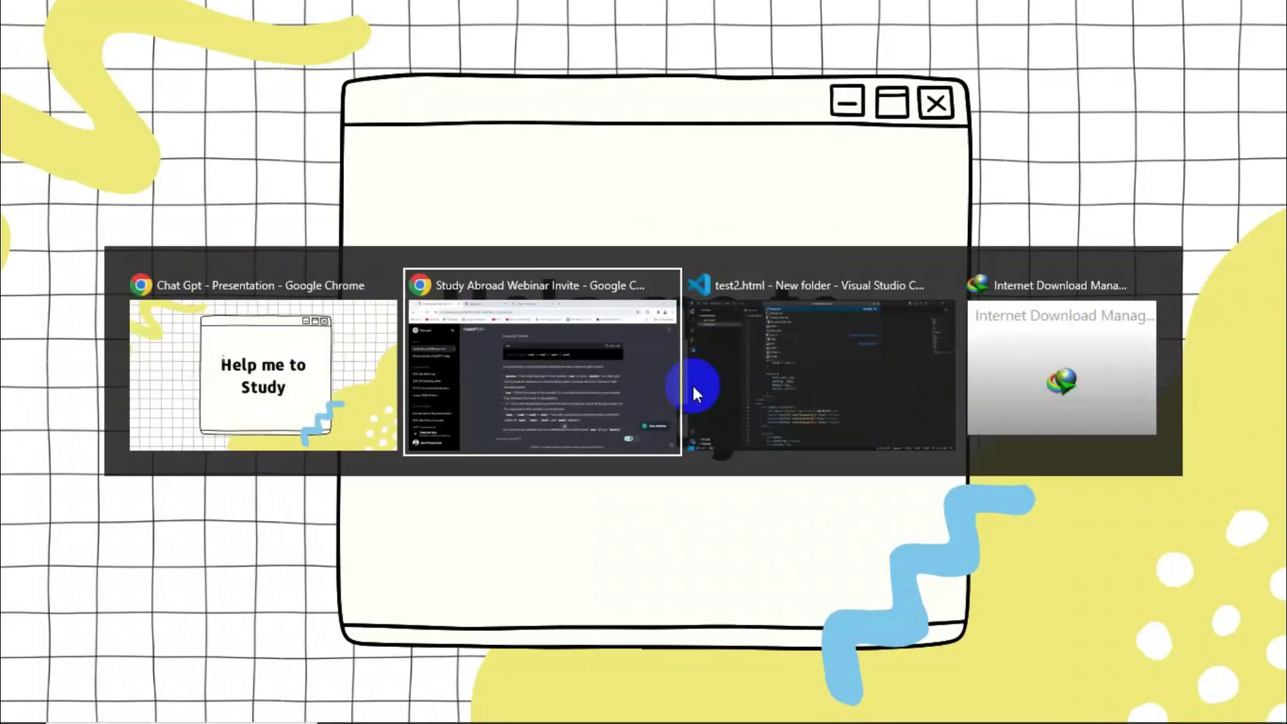
{"action": "scroll", "coordinate": [695, 387], "scroll_direction": "down", "scroll_amount": 10}
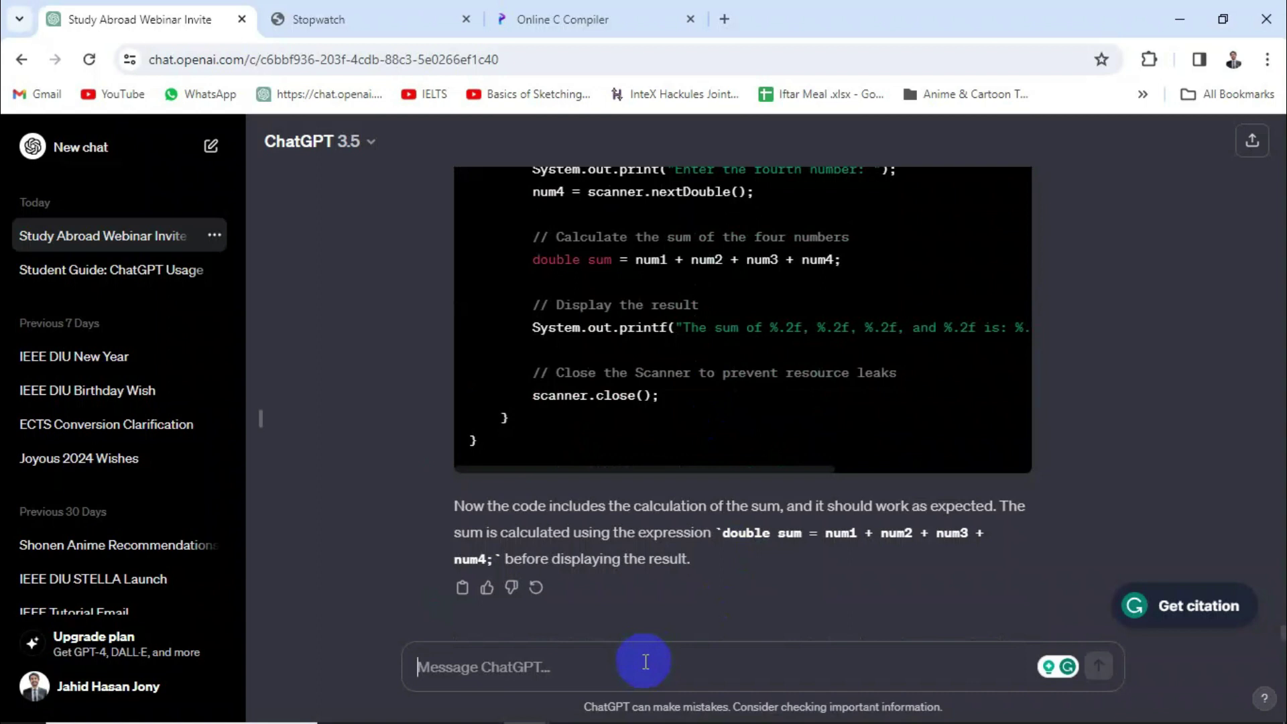
{"action": "type", "text": "write me some"}
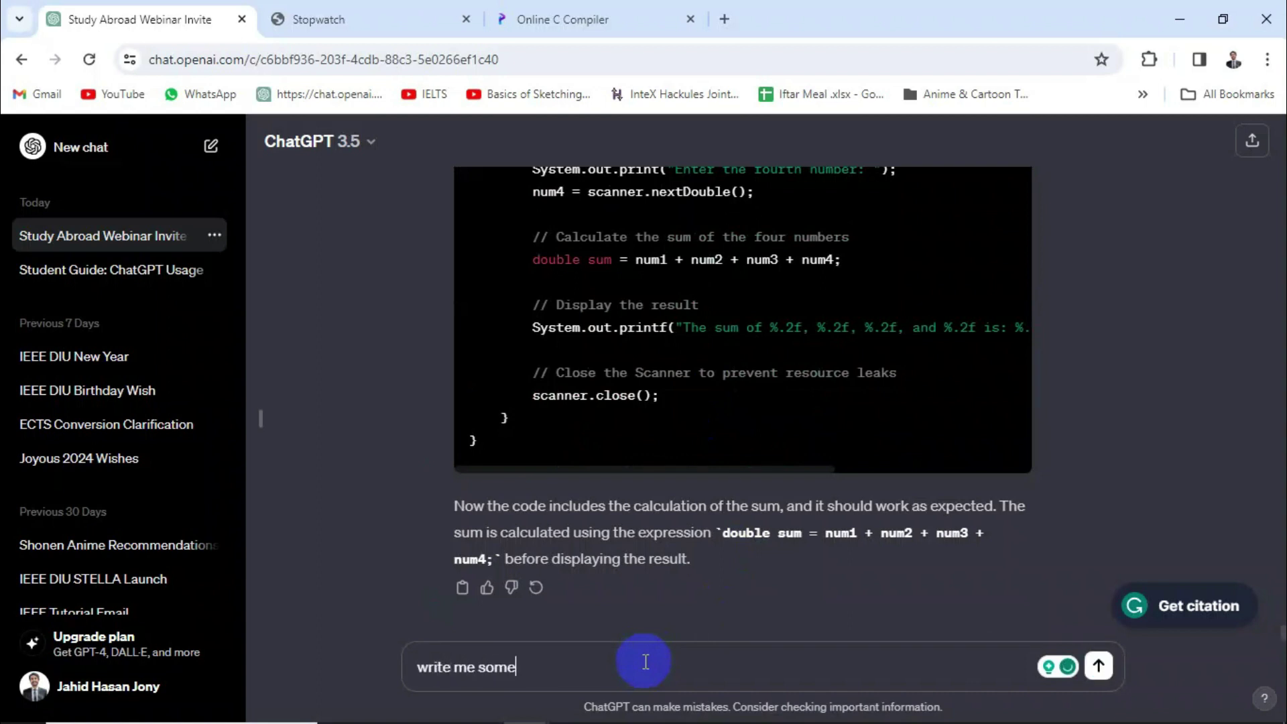
{"action": "type", "text": " standerd mcq for ielts"}
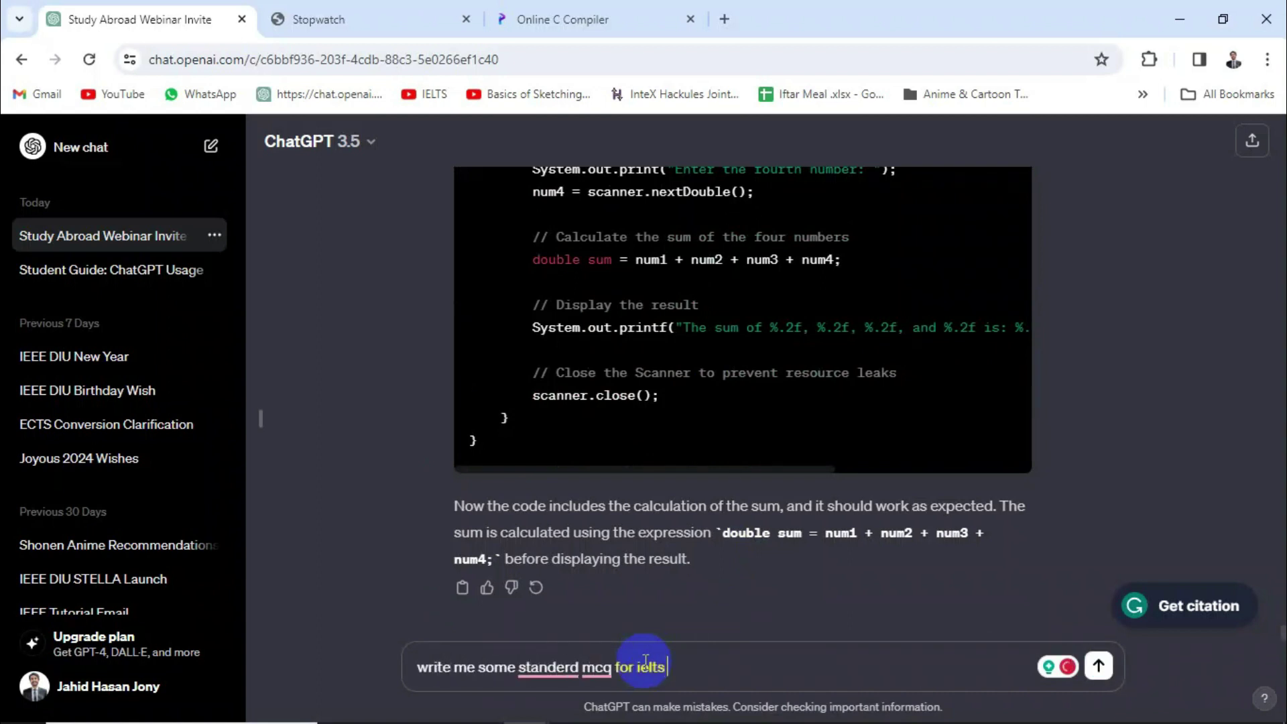
{"action": "type", "text": " reading part."}
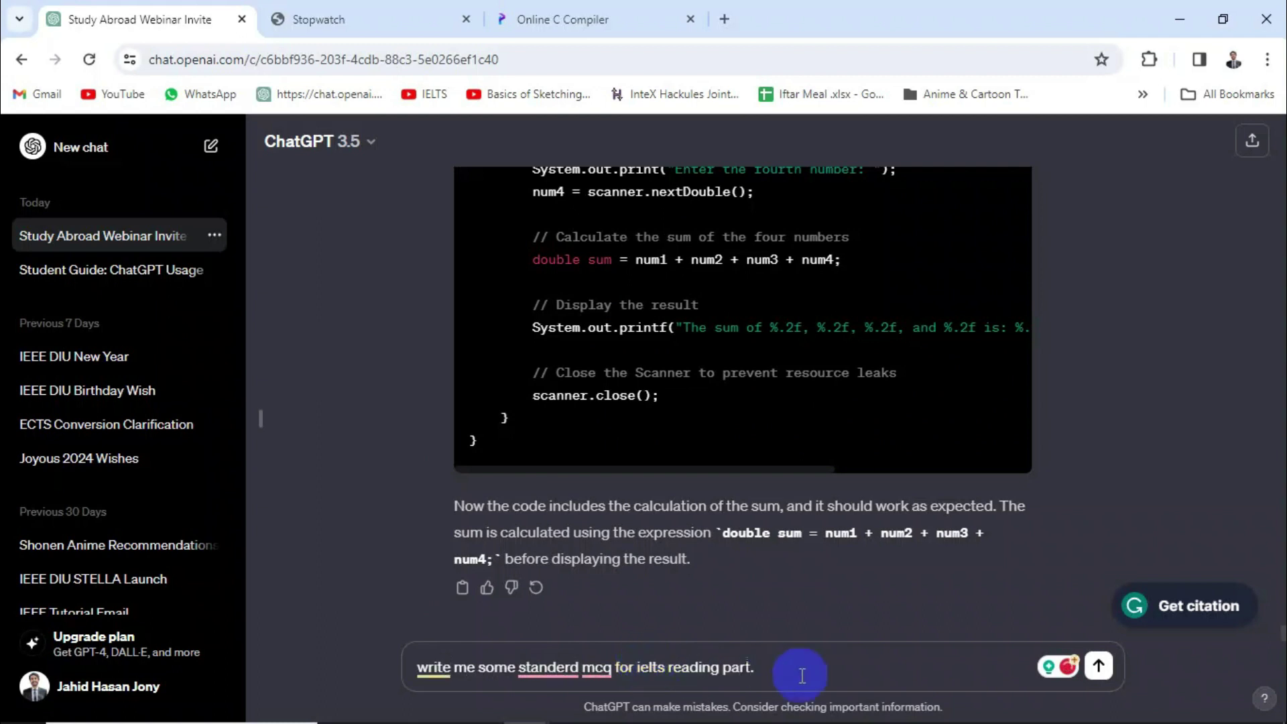
{"action": "key", "text": "Return"}
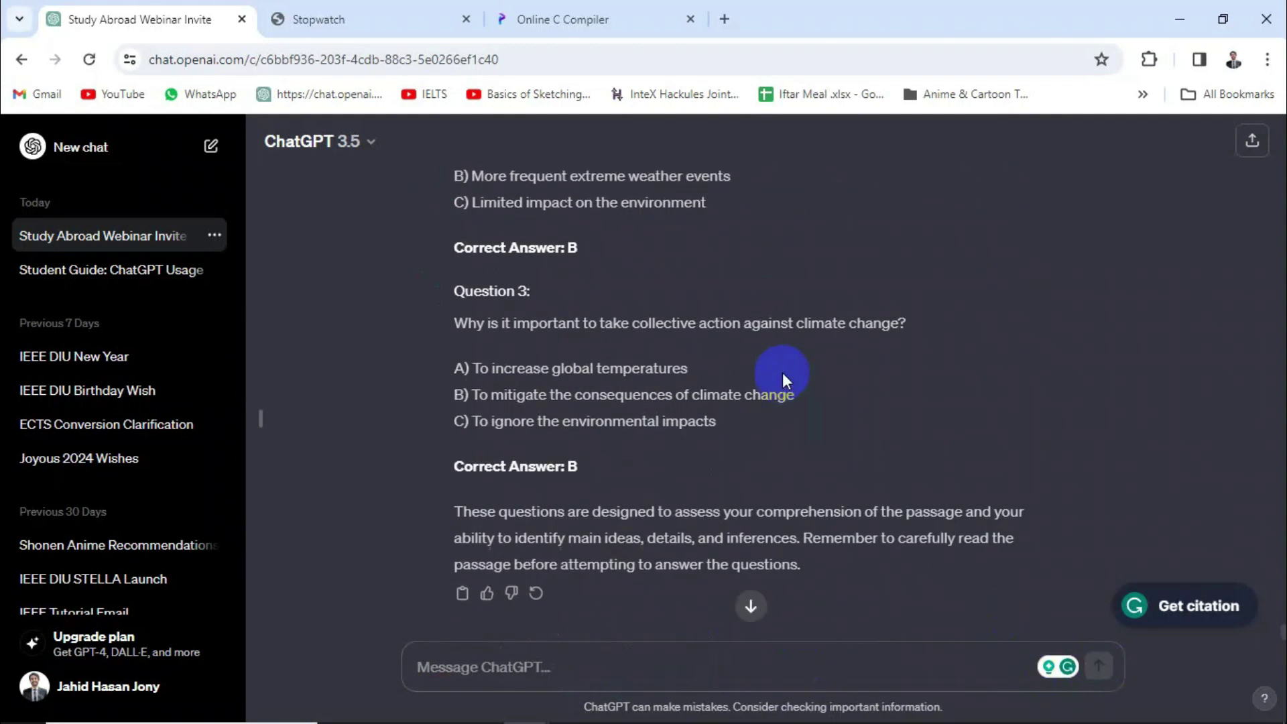
Read the start of the IELTS reply, including the introduction and the "Climate Change and its Impact" passage
{"action": "scroll", "coordinate": [609, 319], "scroll_direction": "up", "scroll_amount": 10}
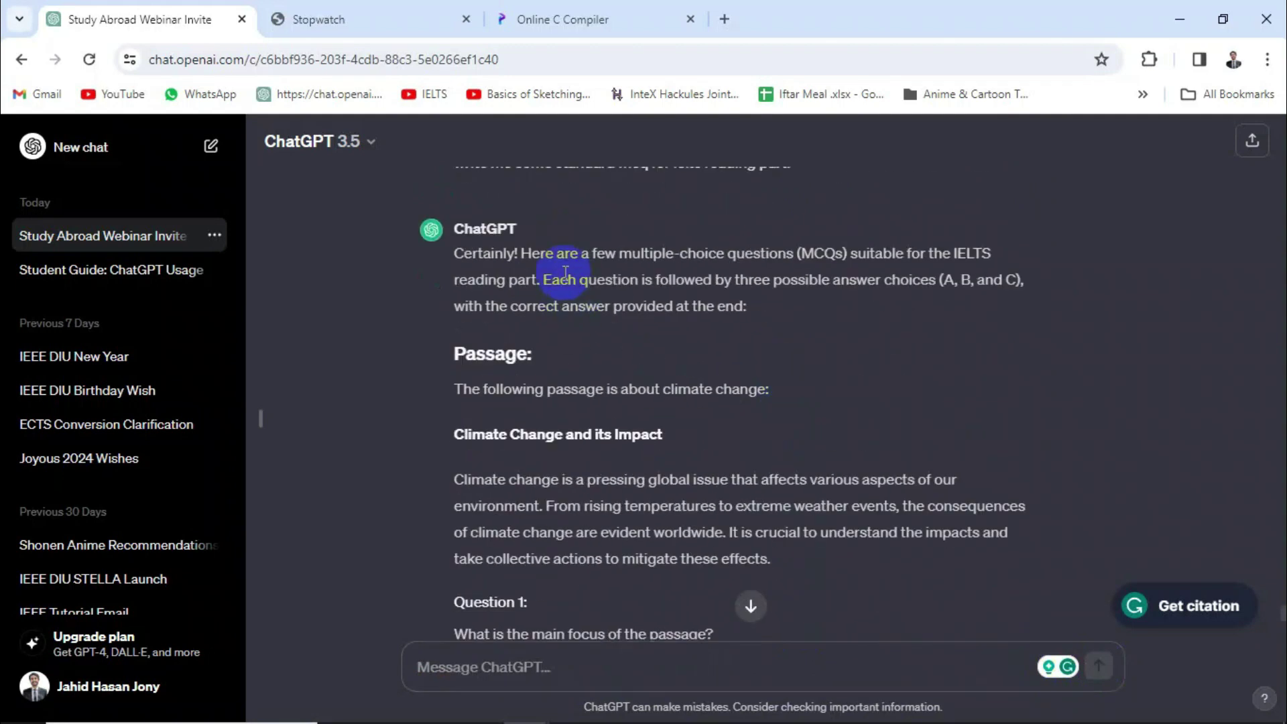
{"action": "scroll", "coordinate": [565, 271], "scroll_direction": "up", "scroll_amount": 3}
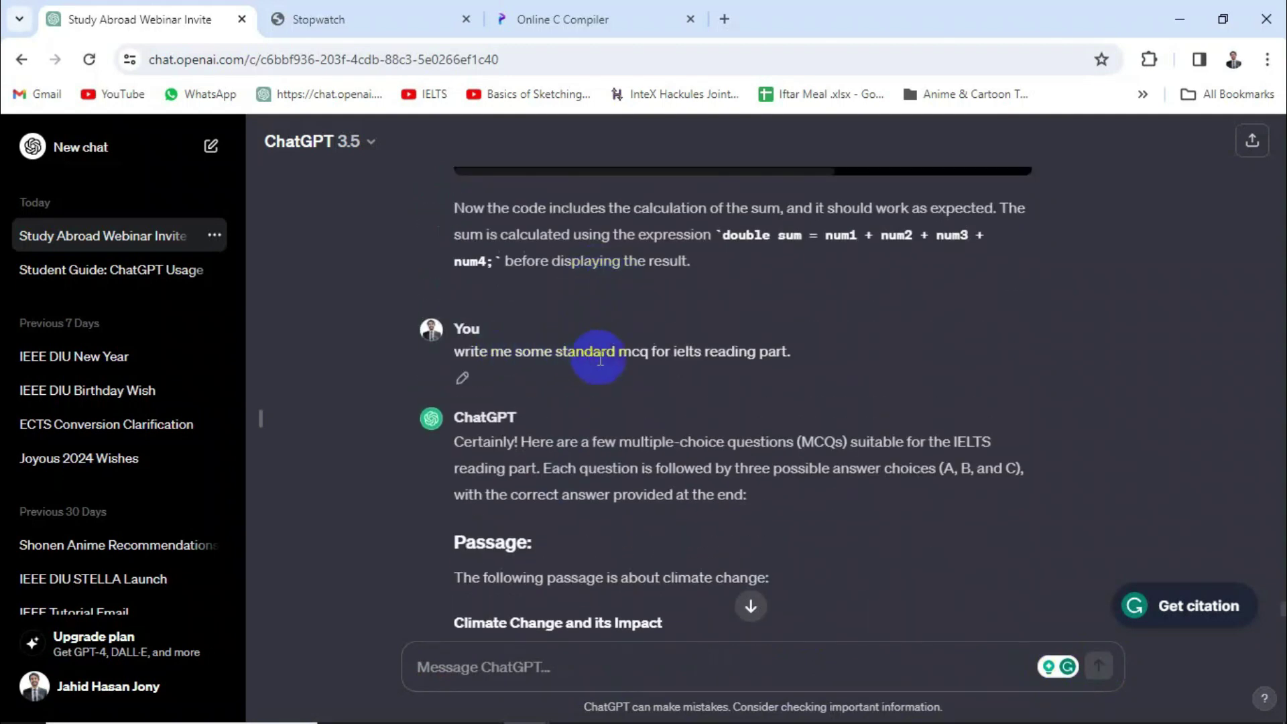
{"action": "scroll", "coordinate": [815, 335], "scroll_direction": "down", "scroll_amount": 2}
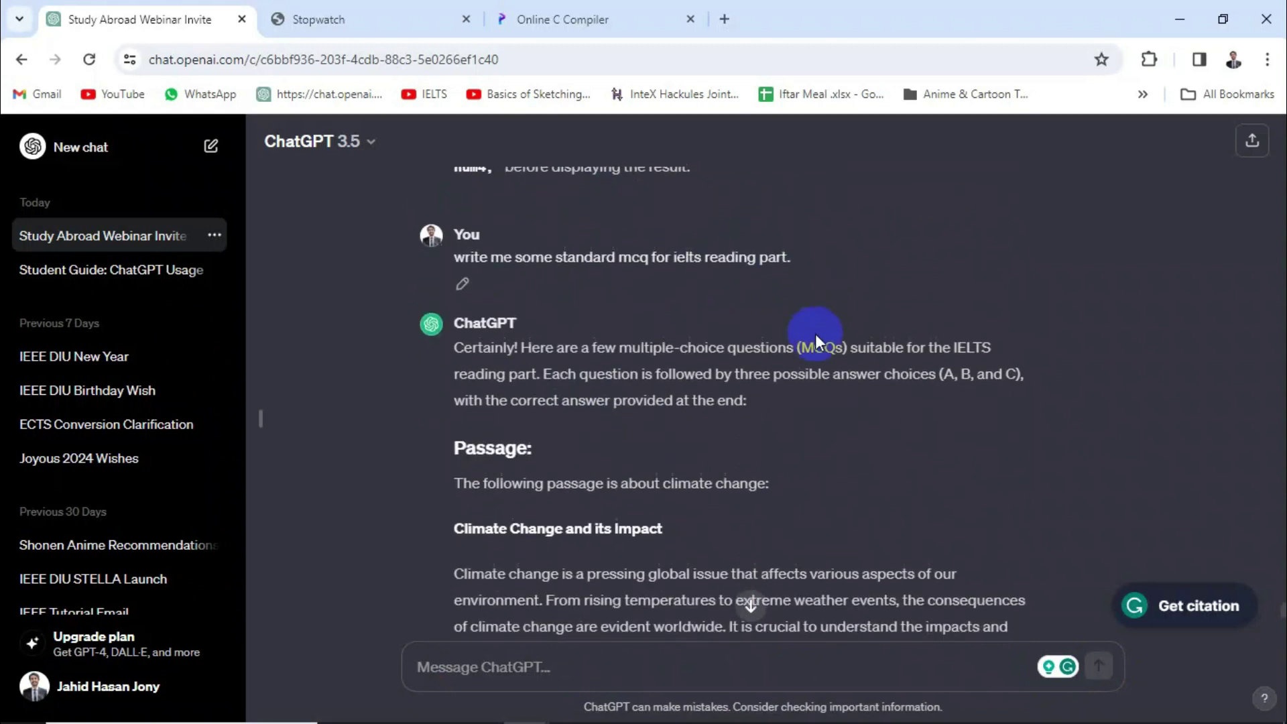
{"action": "scroll", "coordinate": [815, 334], "scroll_direction": "down", "scroll_amount": 3}
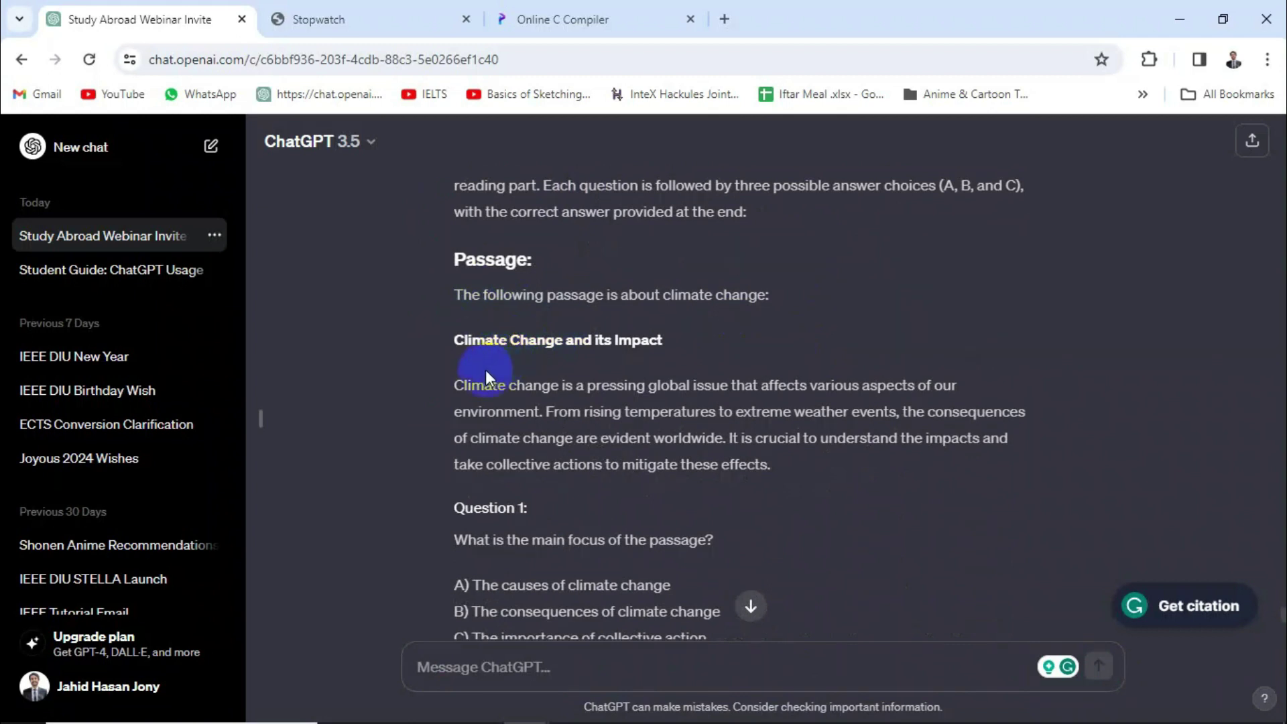
{"action": "left_click_drag", "start_coordinate": [458, 385], "coordinate": [668, 385]}
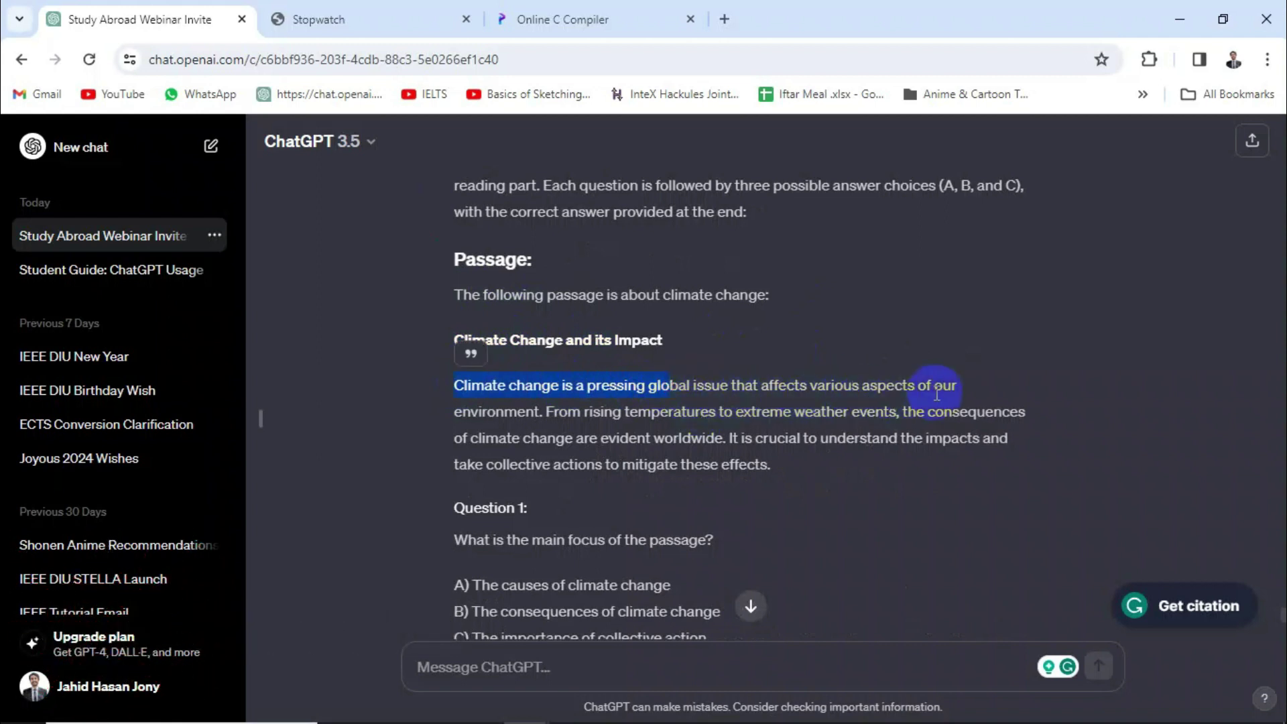
{"action": "left_click", "coordinate": [565, 426]}
{"action": "scroll", "coordinate": [565, 425], "scroll_direction": "down", "scroll_amount": 3}
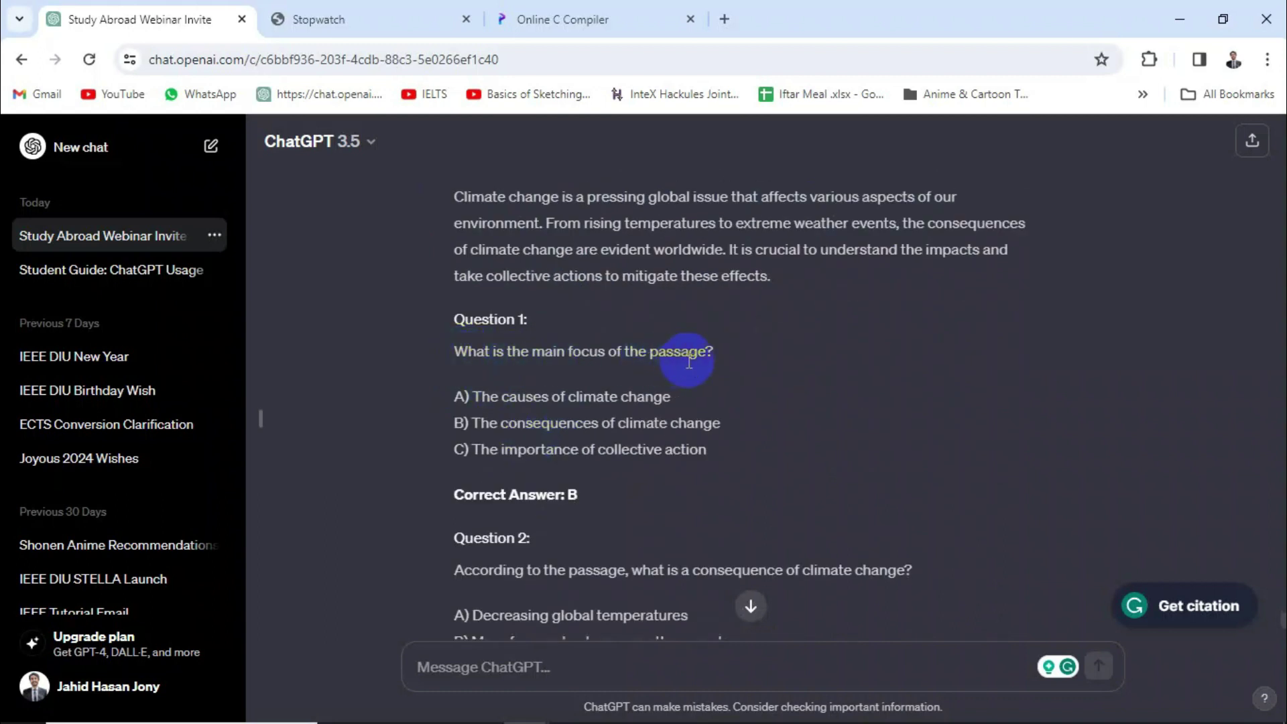
{"action": "scroll", "coordinate": [774, 296], "scroll_direction": "up", "scroll_amount": 1}
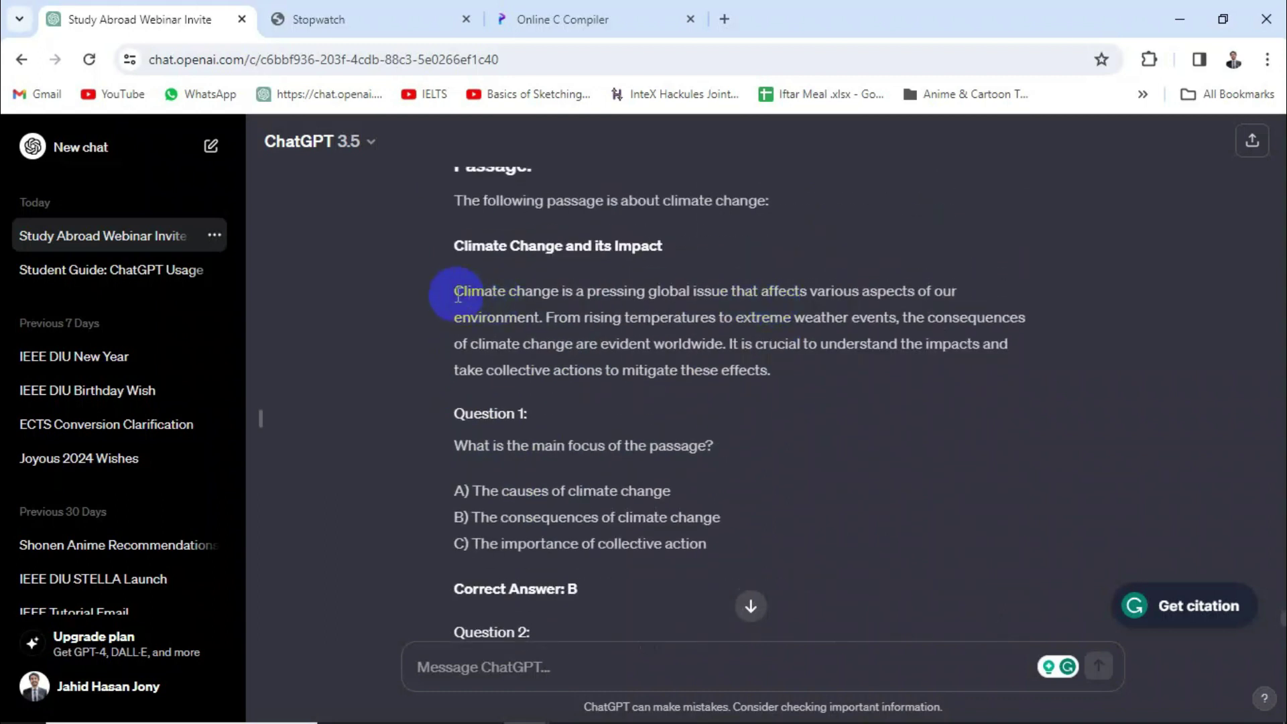
{"action": "left_click_drag", "start_coordinate": [448, 291], "coordinate": [786, 370]}
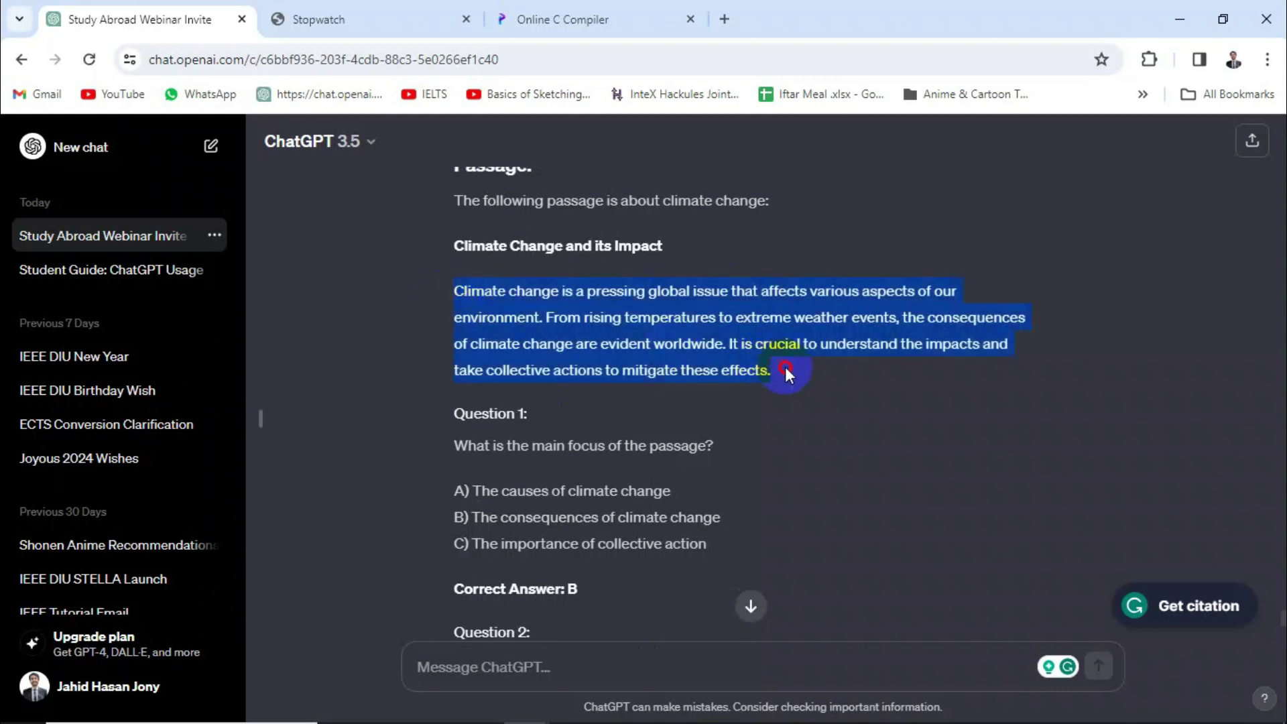
{"action": "left_click", "coordinate": [772, 373]}
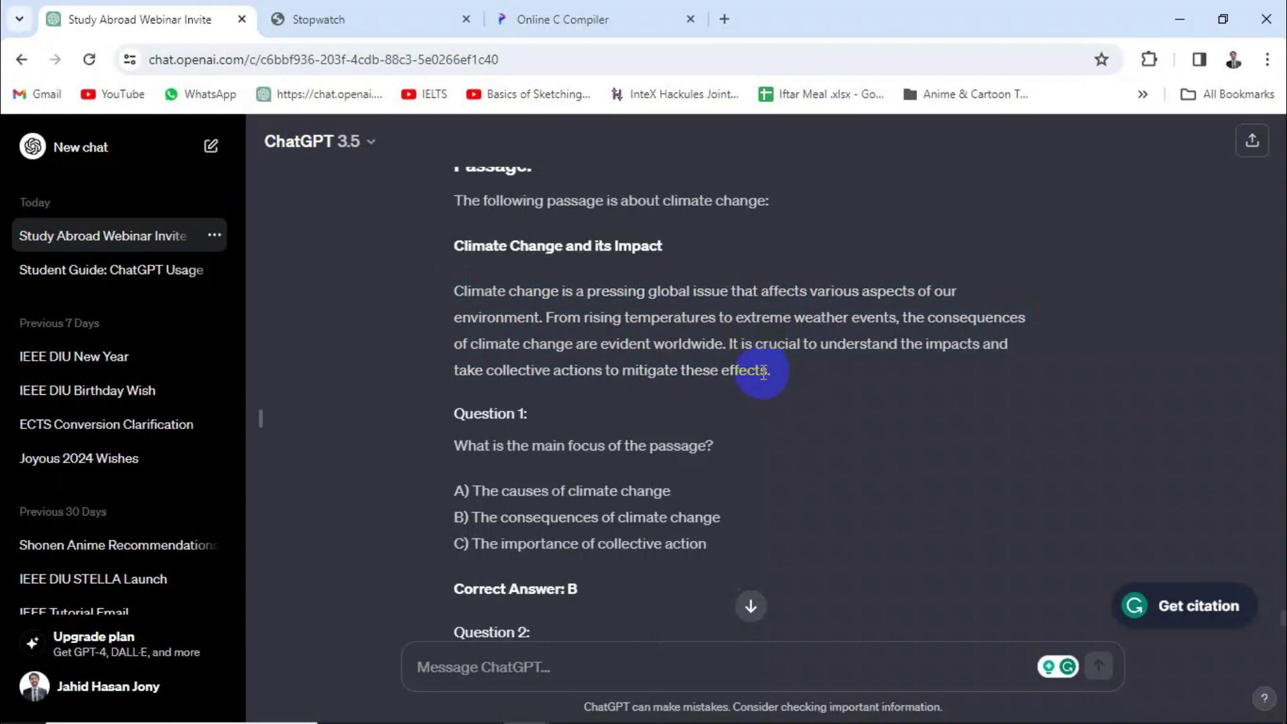
Examine the three multiple-choice questions on the climate change passage with their answer options and correct answers
{"action": "scroll", "coordinate": [791, 352], "scroll_direction": "down", "scroll_amount": 1}
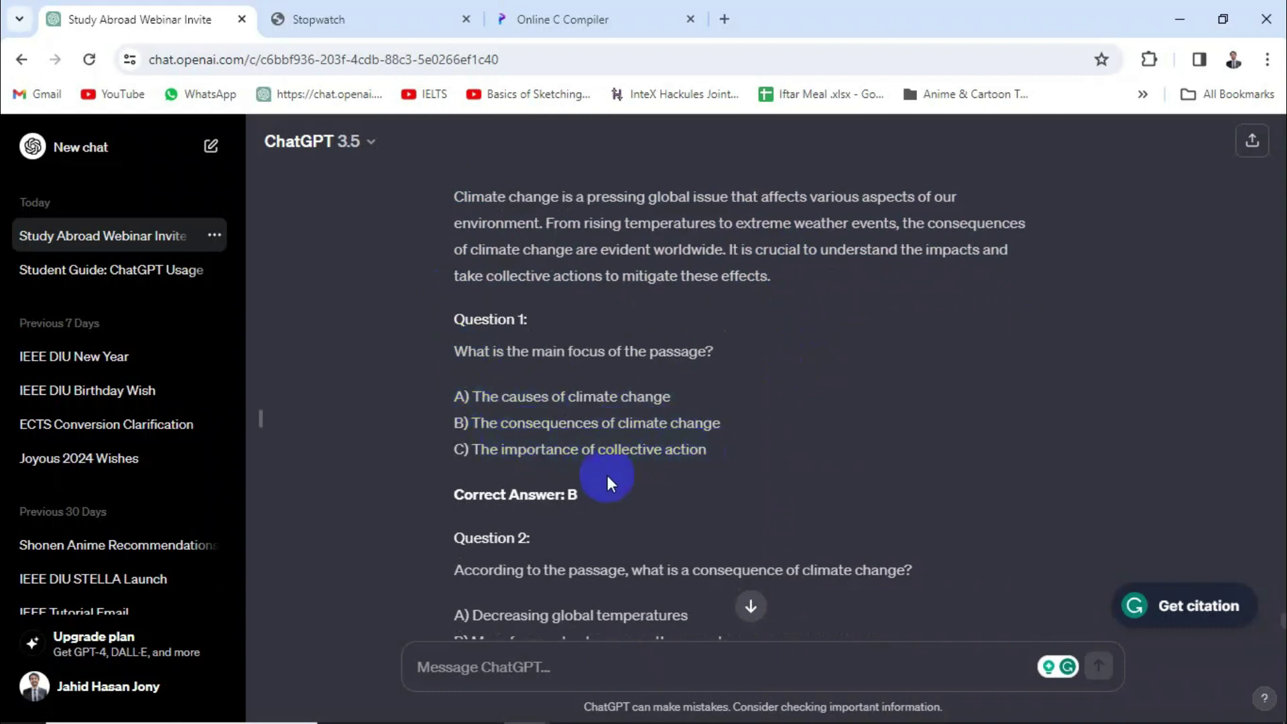
{"action": "left_click_drag", "start_coordinate": [474, 419], "coordinate": [732, 431]}
{"action": "left_click", "coordinate": [732, 432]}
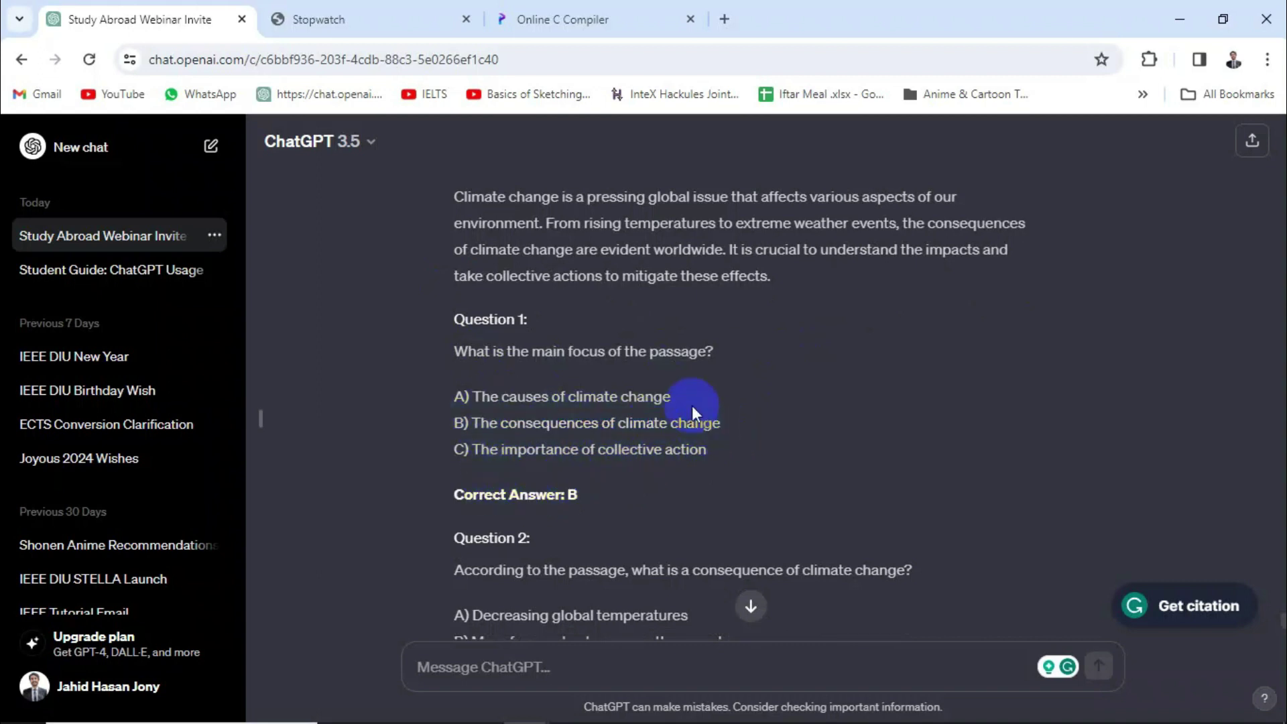
{"action": "scroll", "coordinate": [671, 337], "scroll_direction": "down", "scroll_amount": 3}
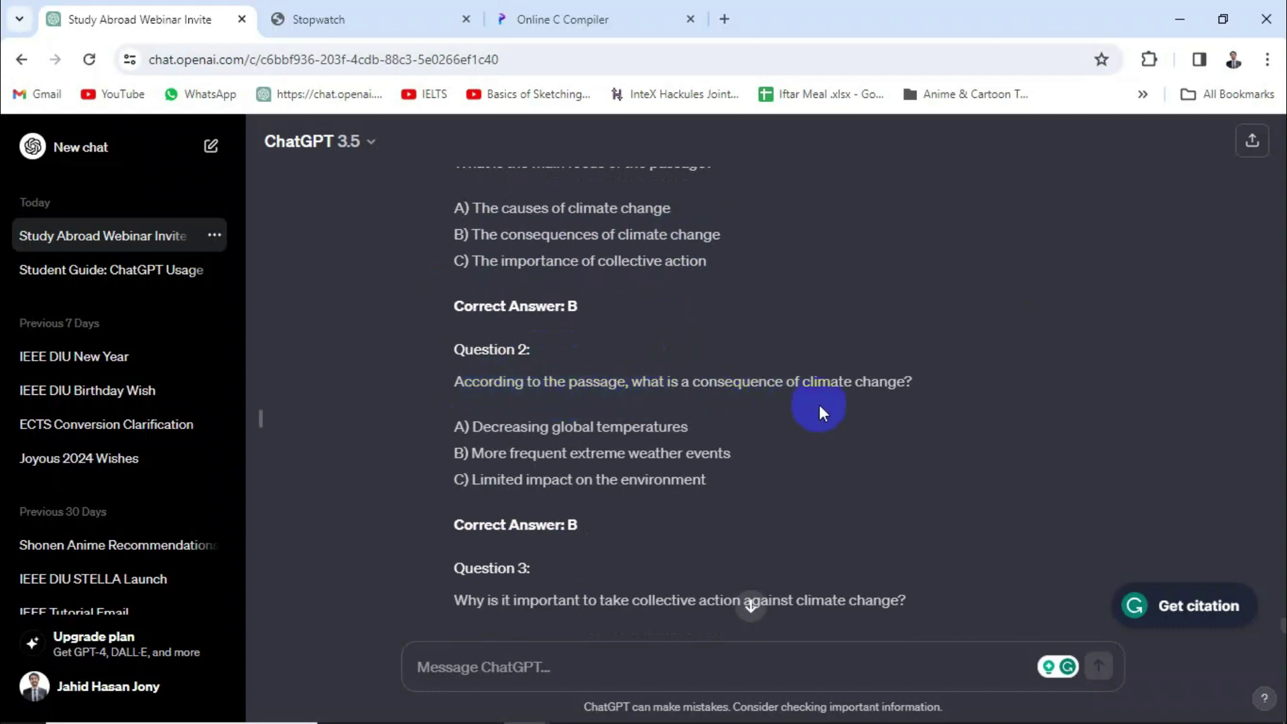
{"action": "scroll", "coordinate": [489, 425], "scroll_direction": "down", "scroll_amount": 3}
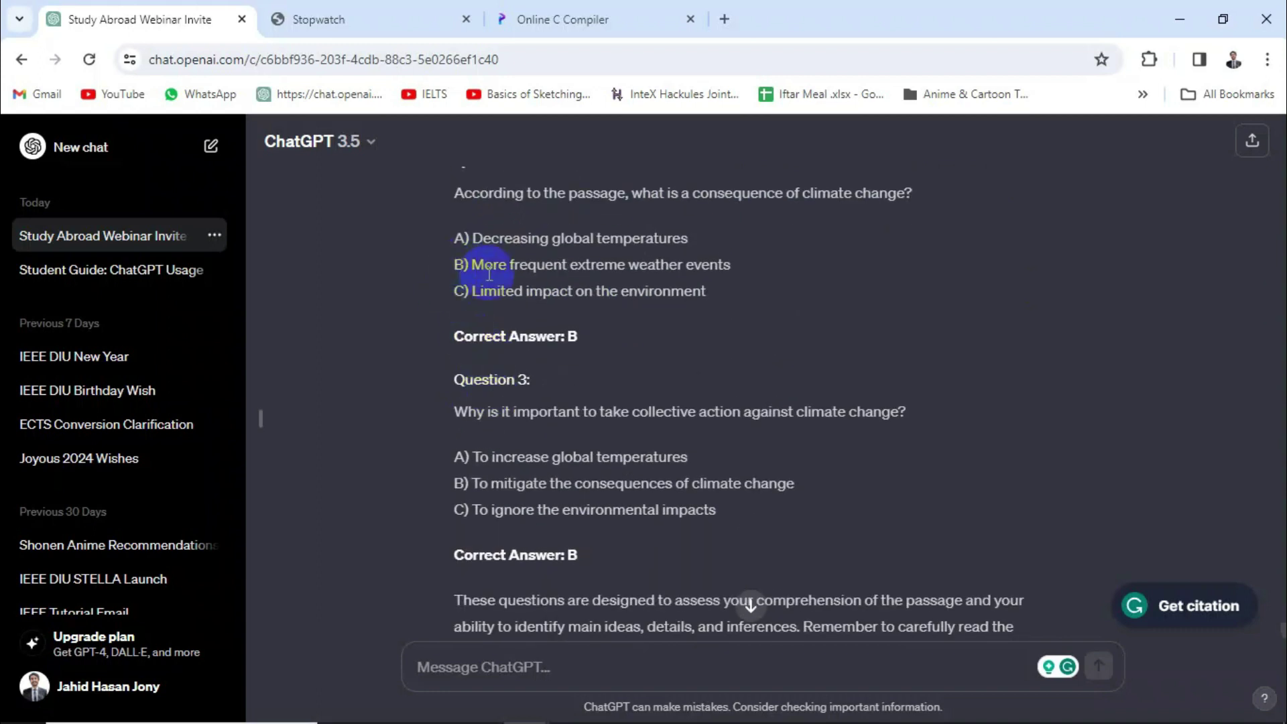
{"action": "scroll", "coordinate": [655, 345], "scroll_direction": "up", "scroll_amount": 2}
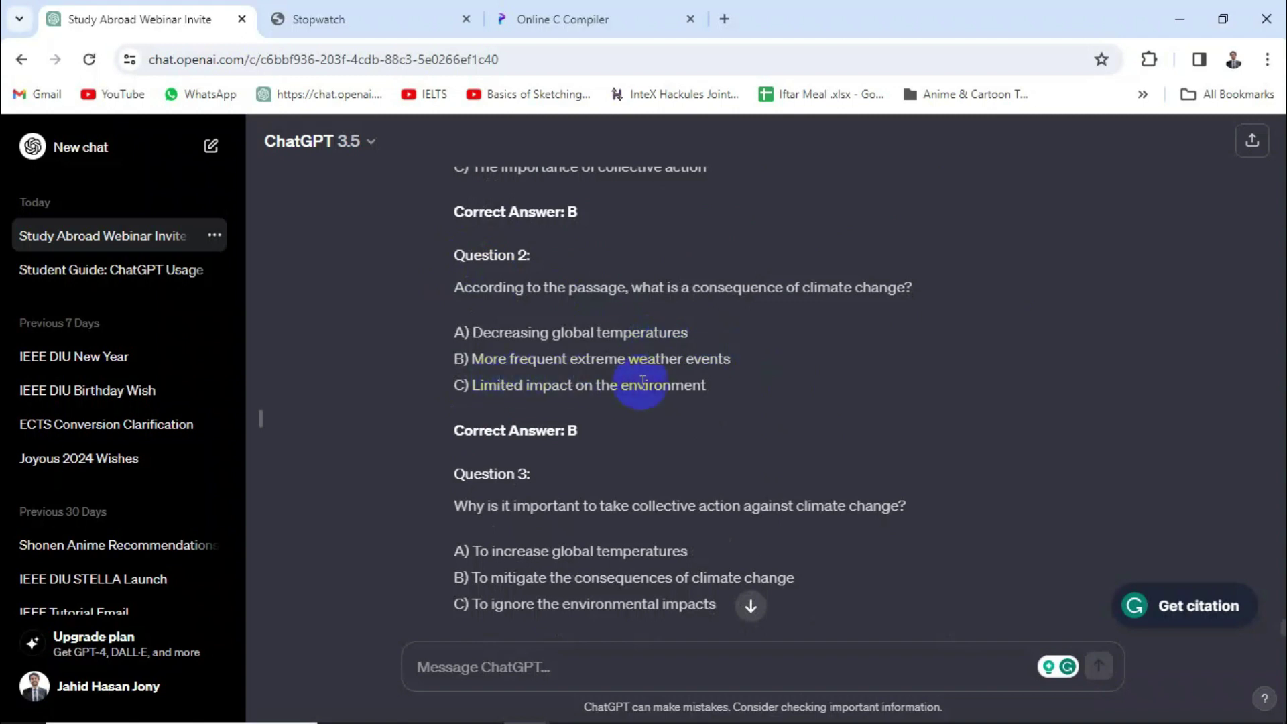
{"action": "scroll", "coordinate": [500, 368], "scroll_direction": "down", "scroll_amount": 3}
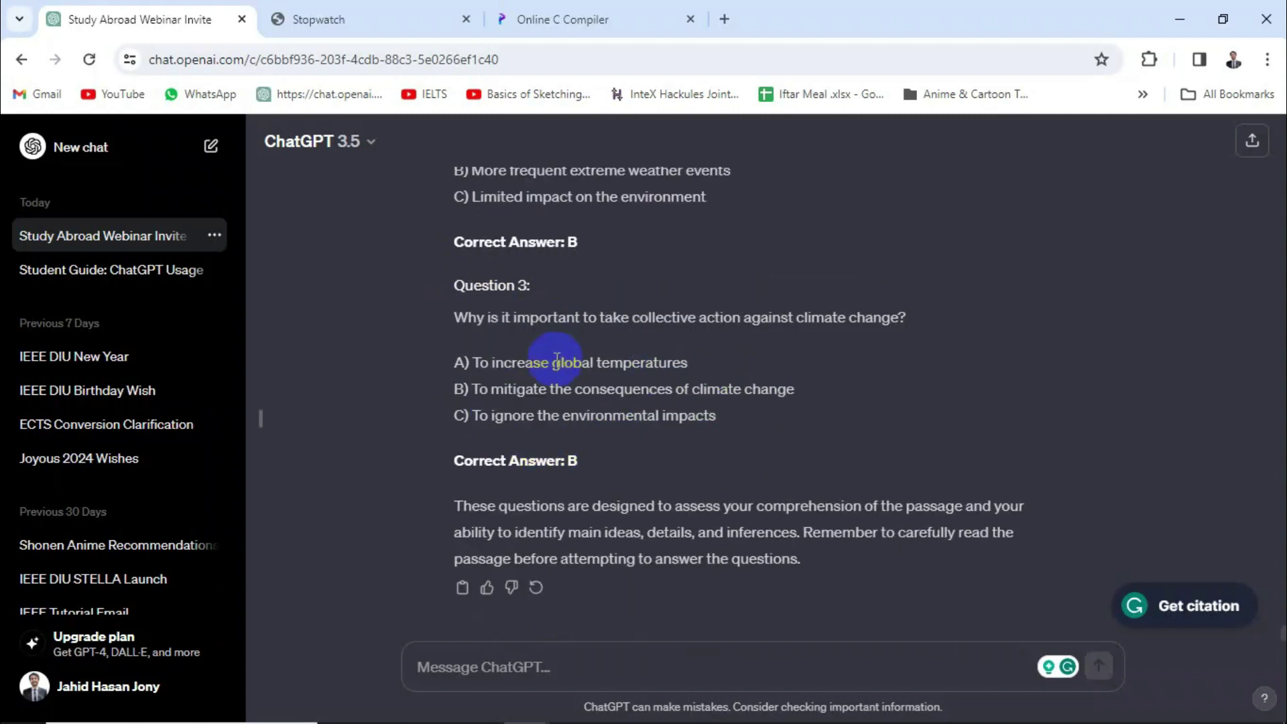
Send the prompt "write me some questions and answers based on cloud computing" in the current conversation
{"action": "left_click", "coordinate": [484, 656]}
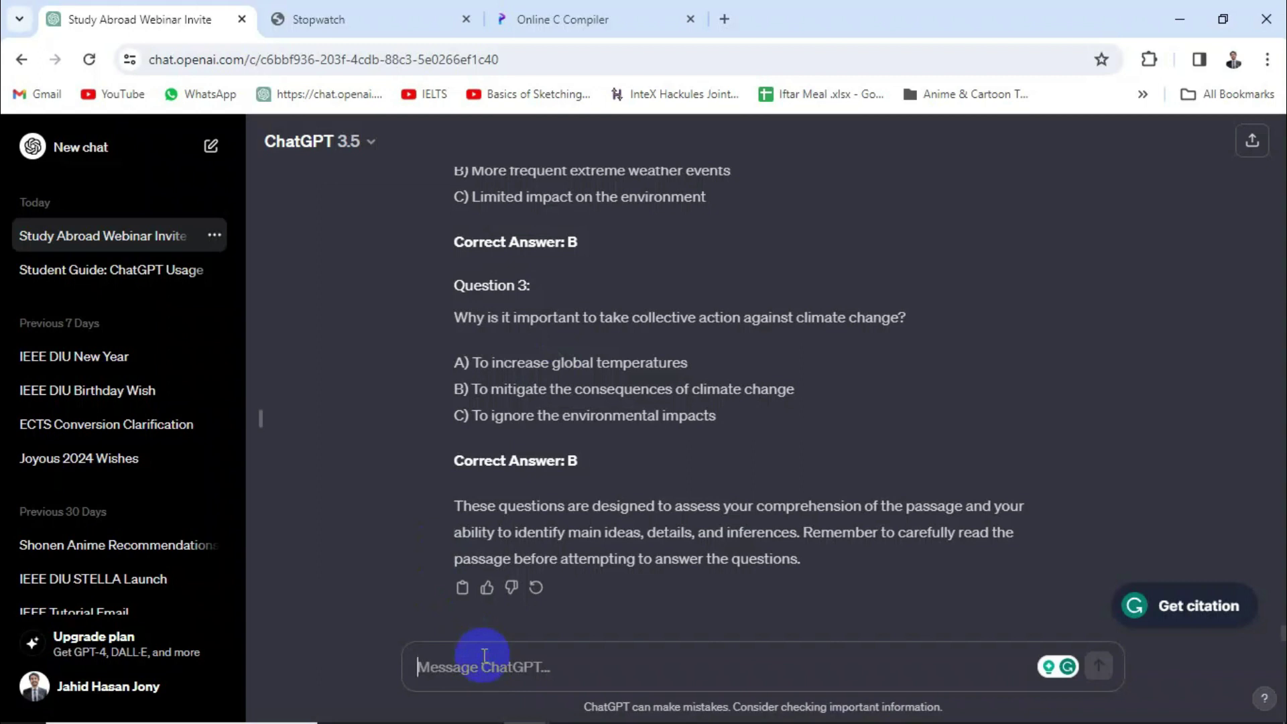
{"action": "type", "text": "write me some question"}
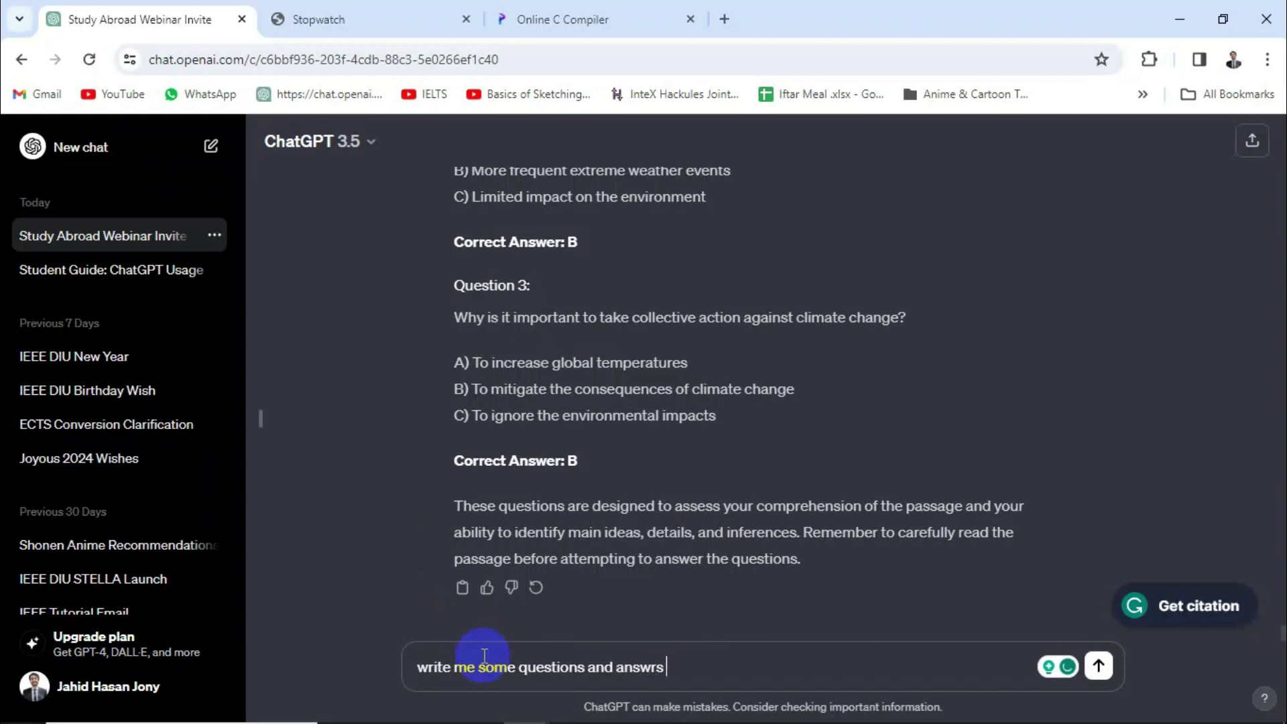
{"action": "type", "text": "s and answers based on cloud computing"}
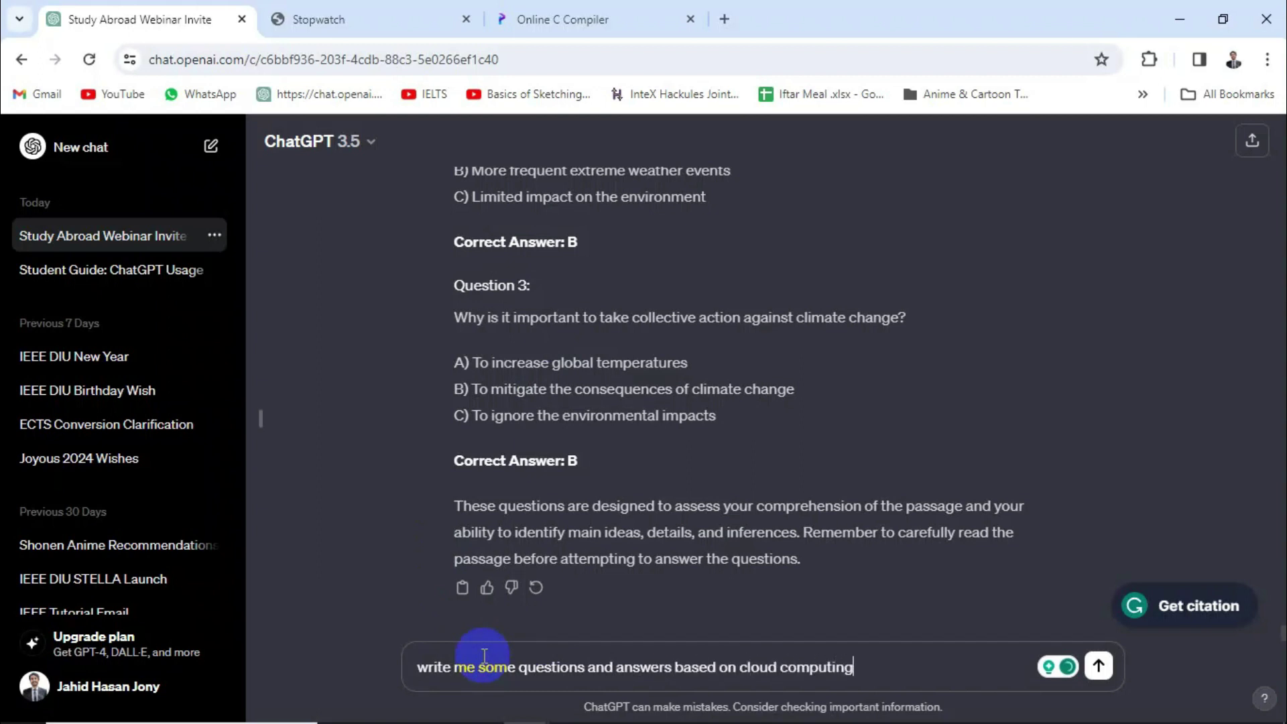
{"action": "key", "text": "Return"}
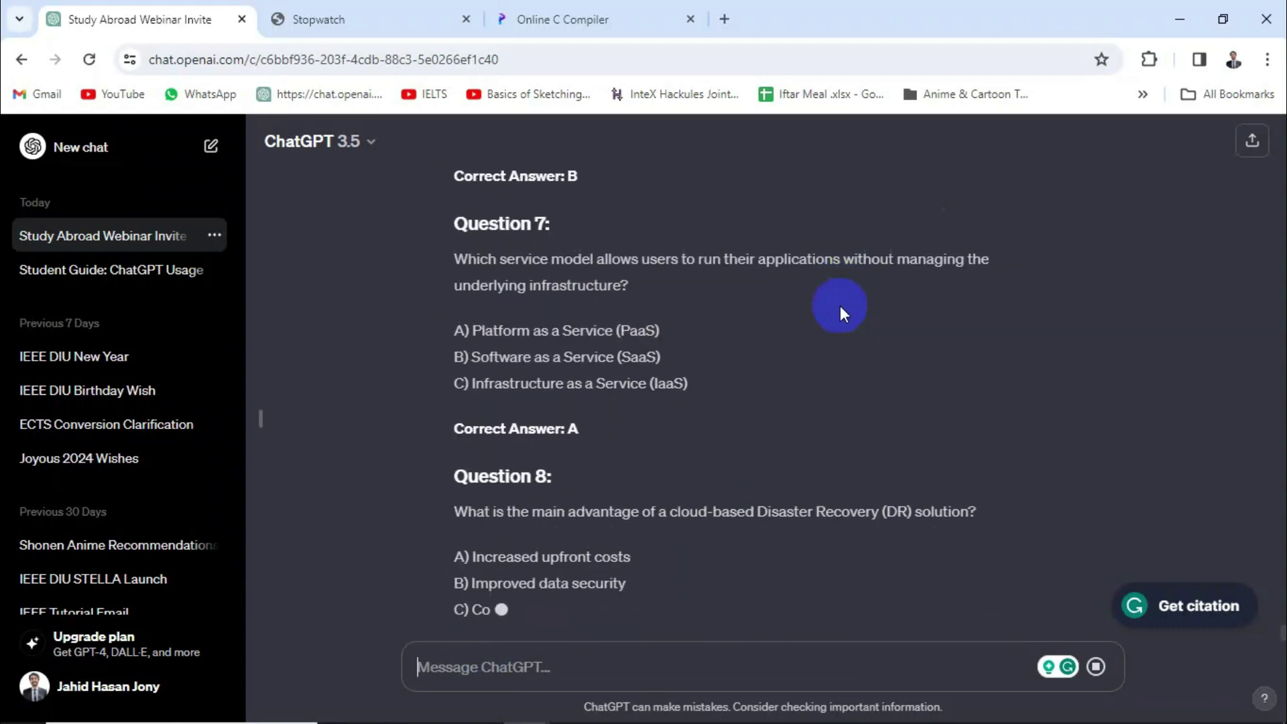
Read through the generated cloud computing multiple-choice questions, their answer options and the correct answers
{"action": "scroll", "coordinate": [840, 306], "scroll_direction": "up", "scroll_amount": 15}
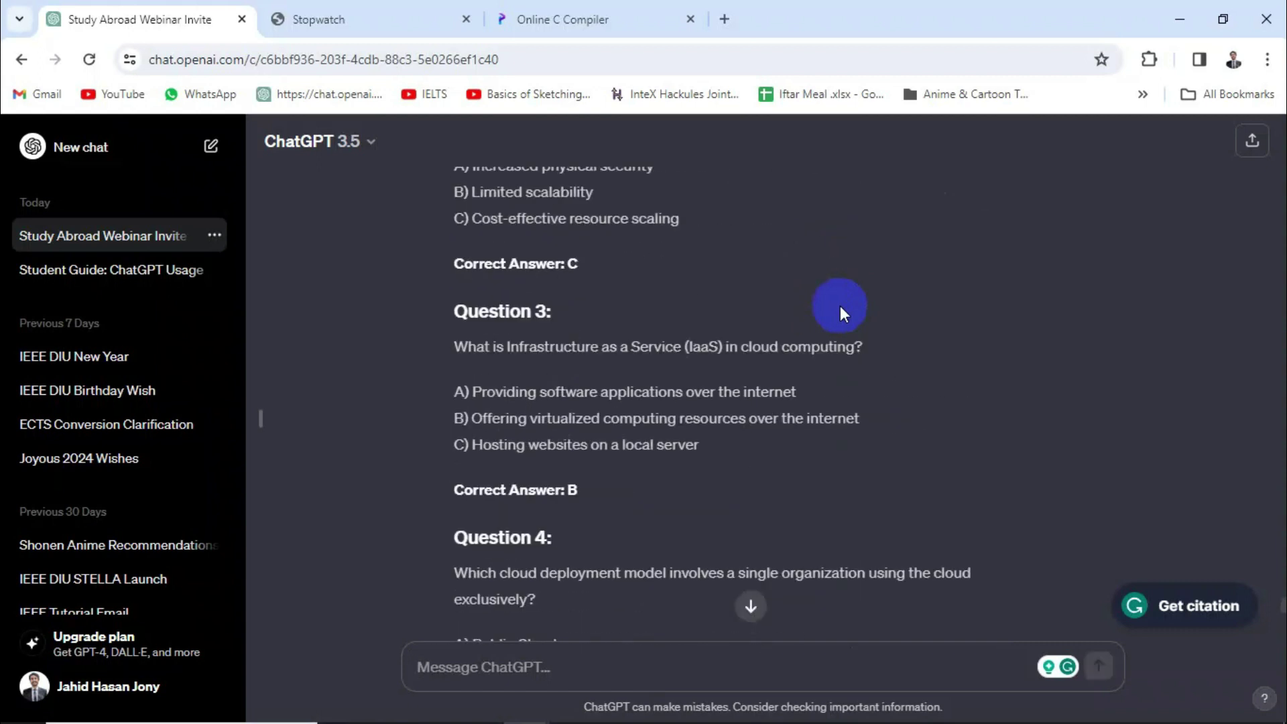
{"action": "scroll", "coordinate": [839, 306], "scroll_direction": "up", "scroll_amount": 3}
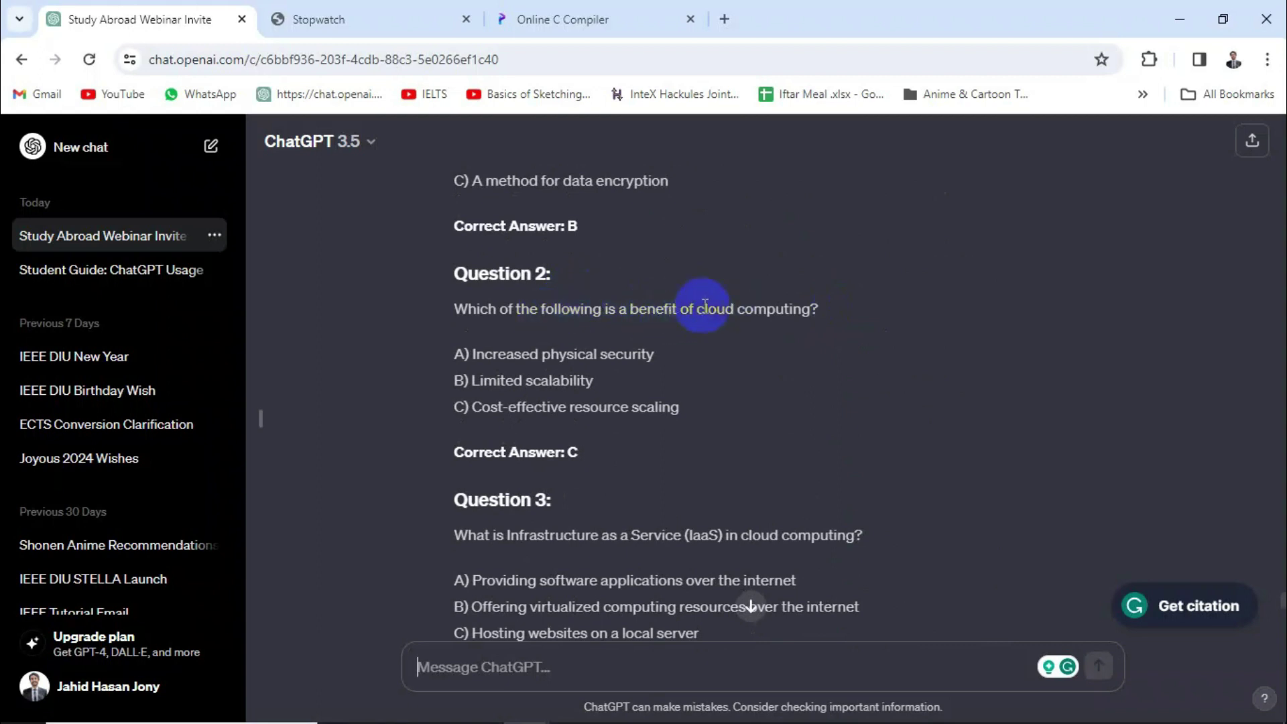
{"action": "scroll", "coordinate": [646, 280], "scroll_direction": "down", "scroll_amount": 3}
{"action": "scroll", "coordinate": [646, 280], "scroll_direction": "up", "scroll_amount": 3}
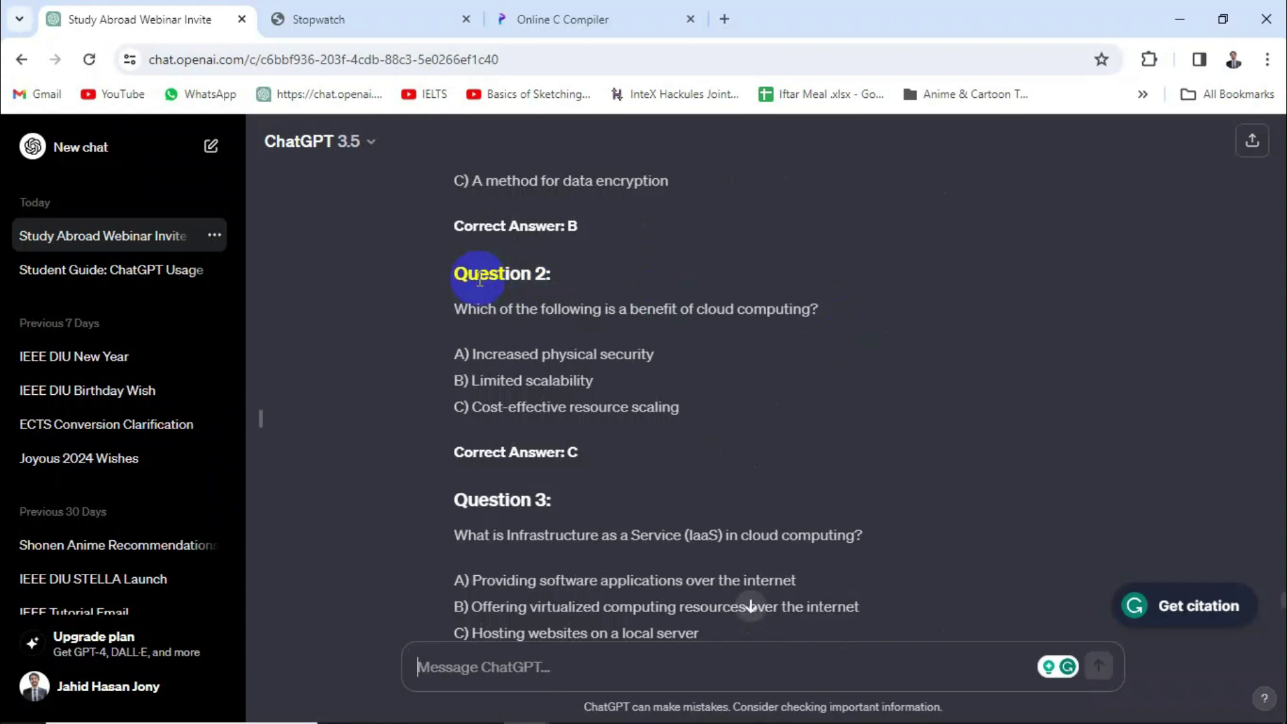
{"action": "scroll", "coordinate": [642, 325], "scroll_direction": "down", "scroll_amount": 15}
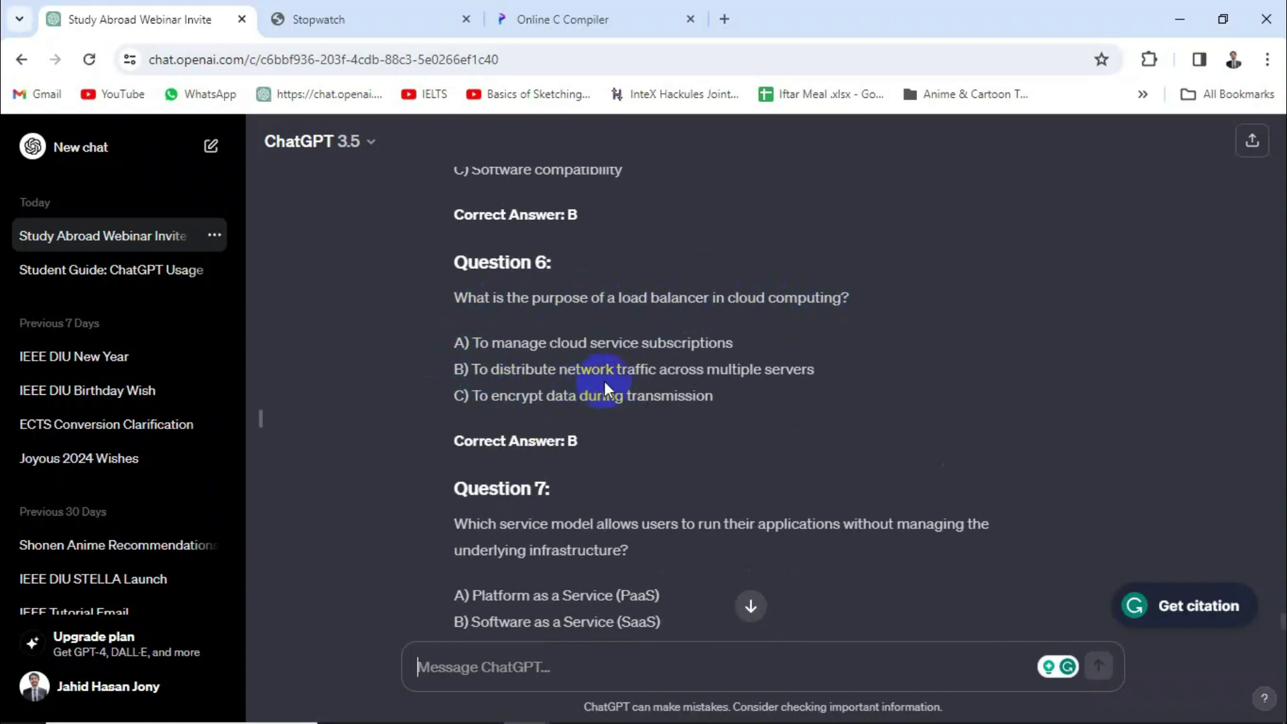
{"action": "scroll", "coordinate": [696, 385], "scroll_direction": "down", "scroll_amount": 4}
{"action": "scroll", "coordinate": [690, 382], "scroll_direction": "up", "scroll_amount": 3}
{"action": "scroll", "coordinate": [694, 382], "scroll_direction": "down", "scroll_amount": 5}
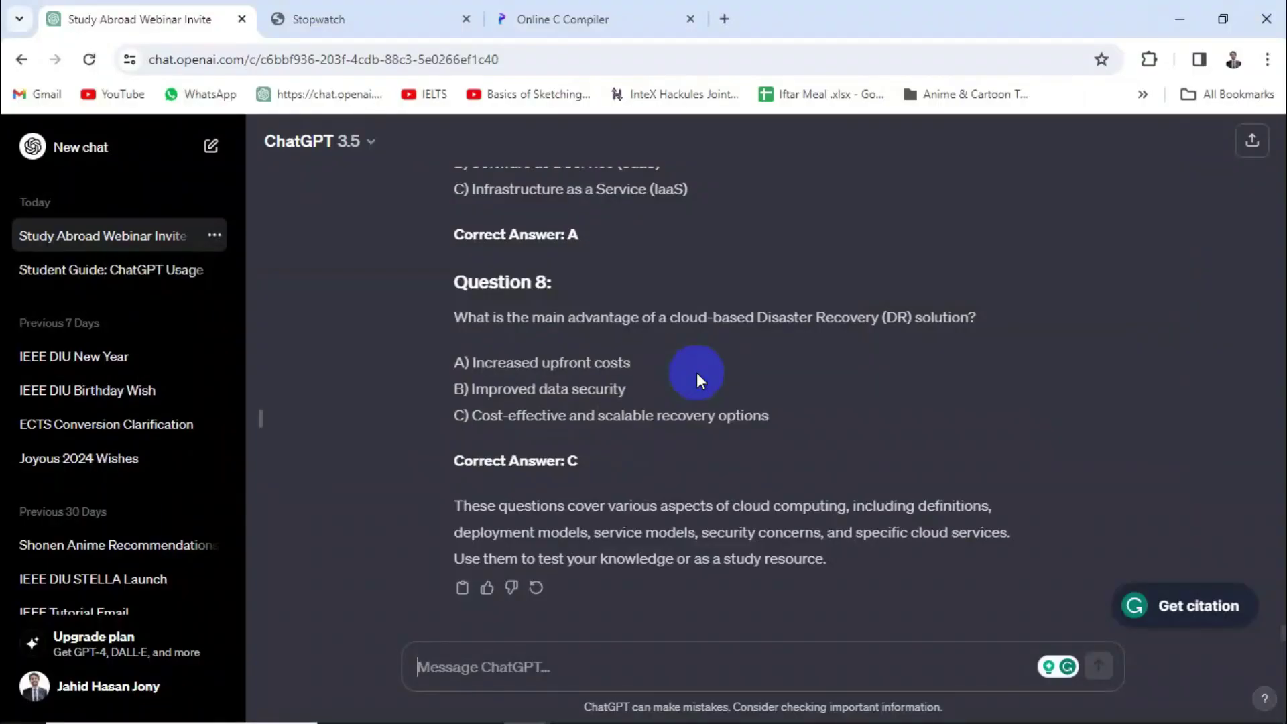
Look back through the conversation's earlier code and email replies up to the first prompt about the "Study Abroad with Scholarship" event
{"action": "scroll", "coordinate": [657, 295], "scroll_direction": "up", "scroll_amount": 15}
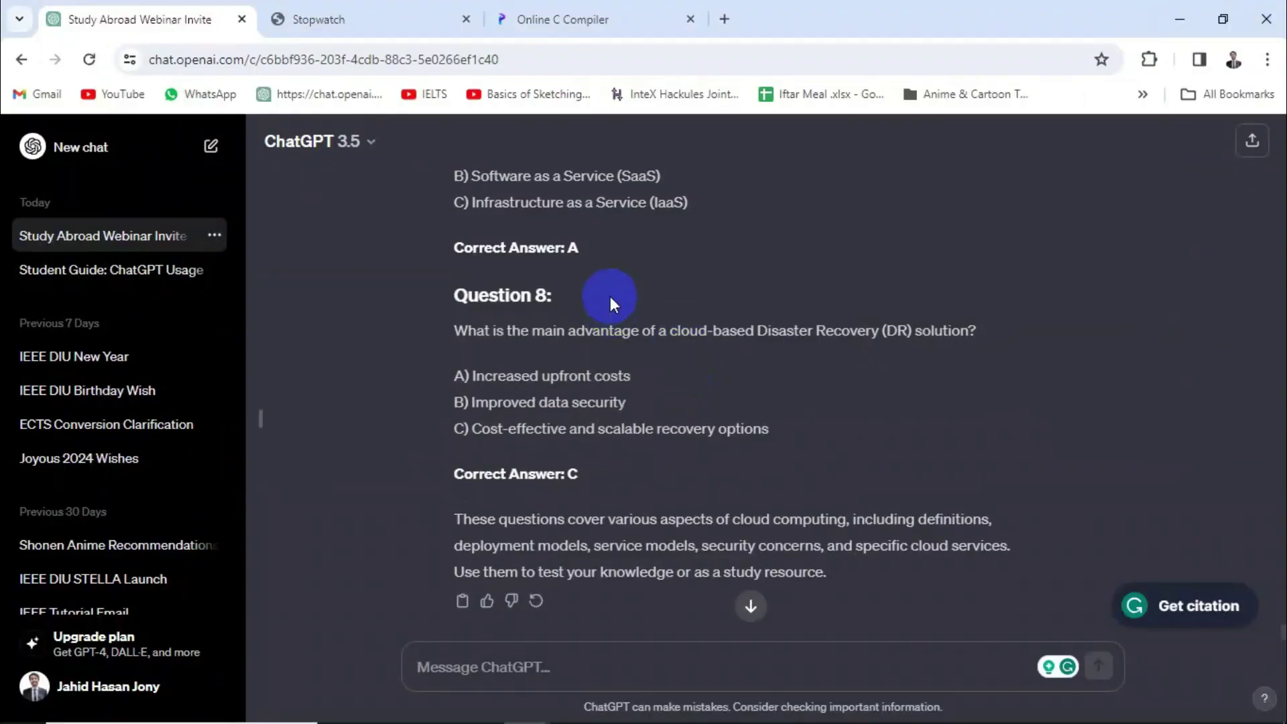
{"action": "scroll", "coordinate": [657, 295], "scroll_direction": "up", "scroll_amount": 20}
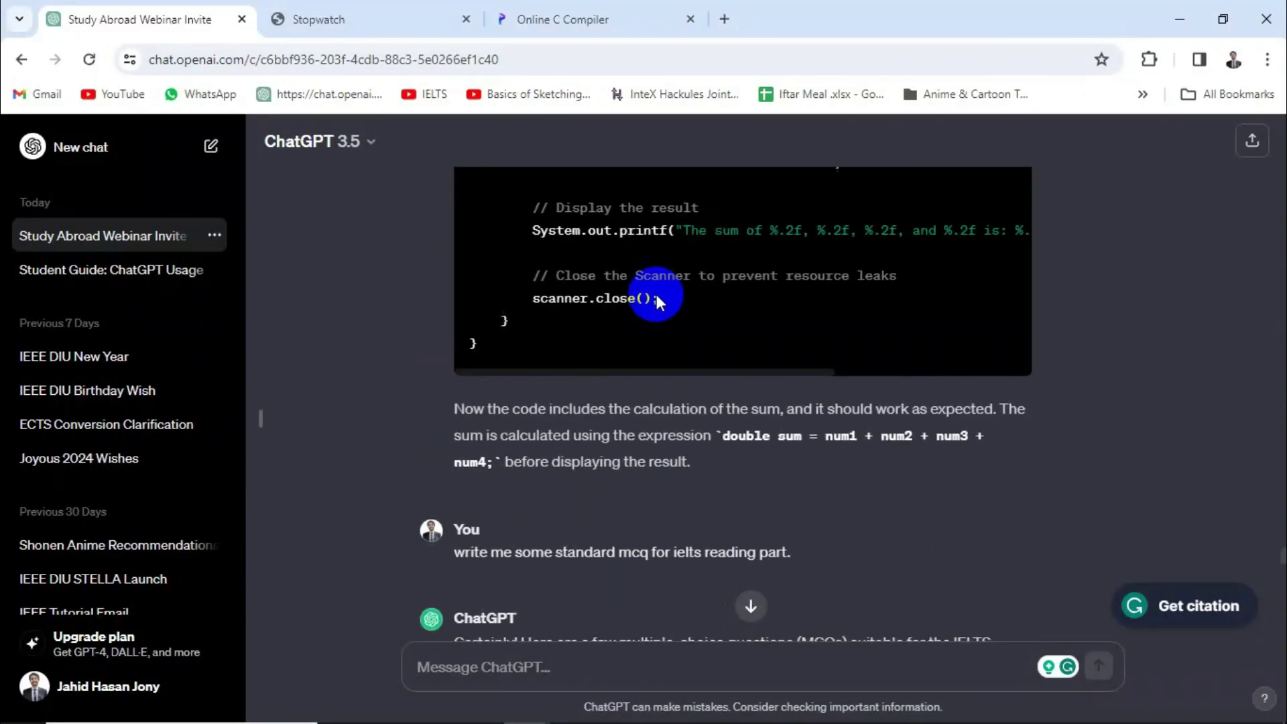
{"action": "scroll", "coordinate": [657, 295], "scroll_direction": "up", "scroll_amount": 20}
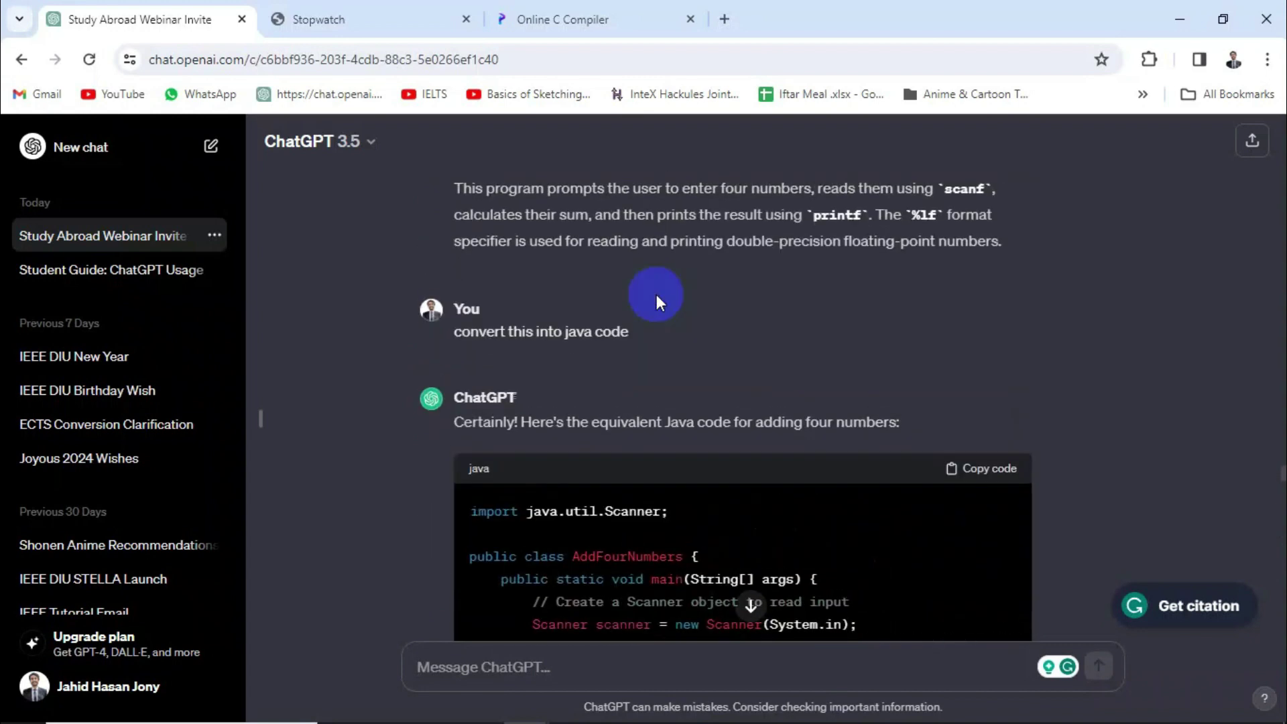
{"action": "scroll", "coordinate": [657, 295], "scroll_direction": "up", "scroll_amount": 20}
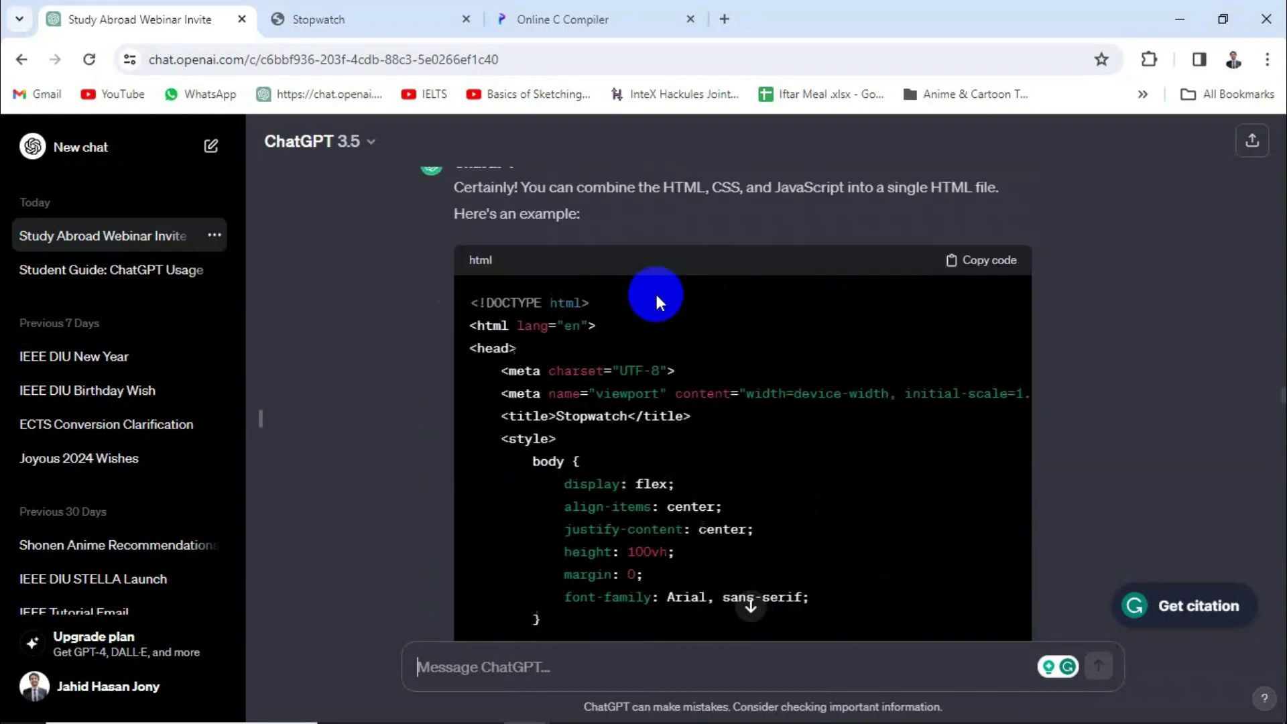
{"action": "scroll", "coordinate": [657, 295], "scroll_direction": "up", "scroll_amount": 20}
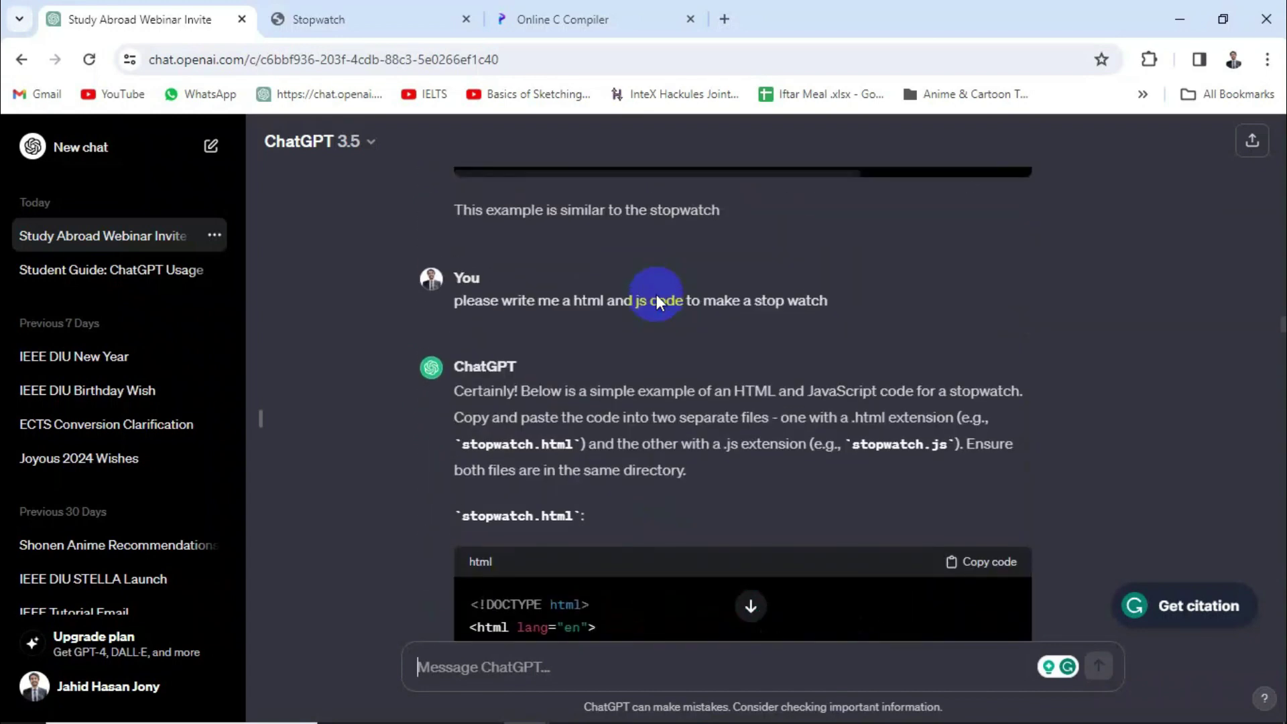
{"action": "scroll", "coordinate": [657, 295], "scroll_direction": "down", "scroll_amount": 15}
{"action": "scroll", "coordinate": [657, 295], "scroll_direction": "up", "scroll_amount": 12}
{"action": "scroll", "coordinate": [657, 295], "scroll_direction": "up", "scroll_amount": 20}
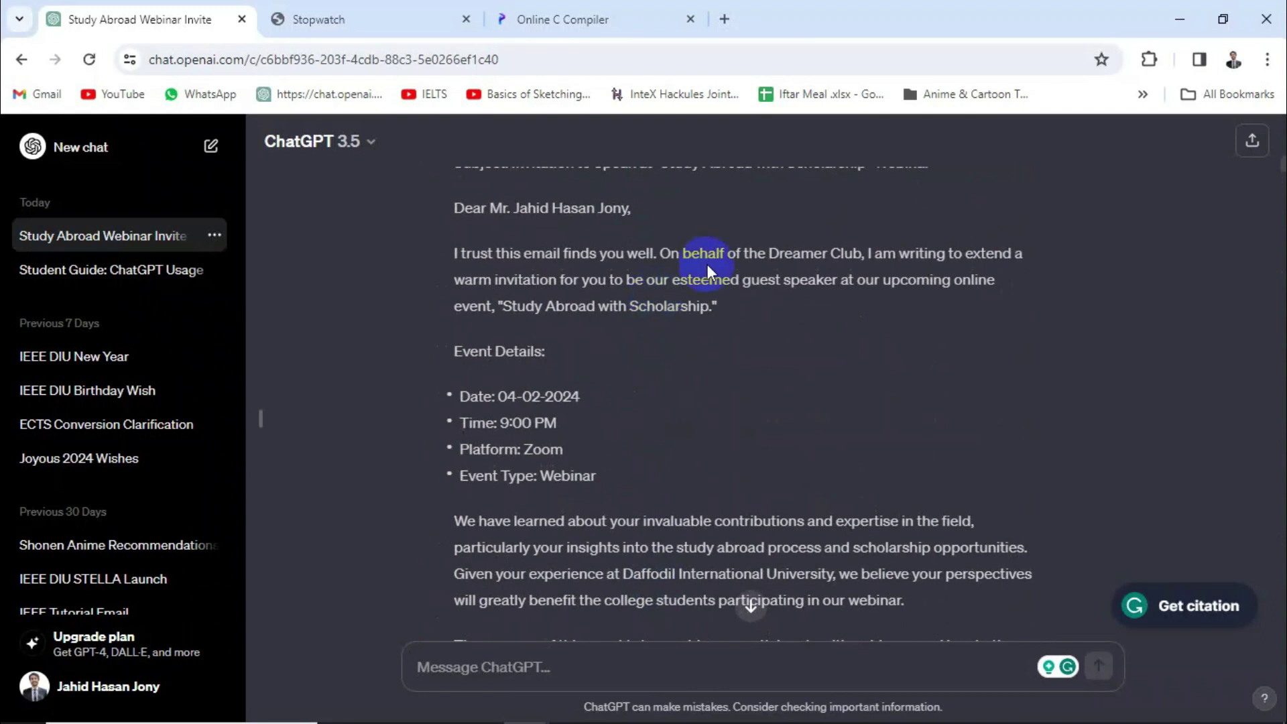
{"action": "scroll", "coordinate": [706, 264], "scroll_direction": "up", "scroll_amount": 13}
{"action": "scroll", "coordinate": [707, 264], "scroll_direction": "up", "scroll_amount": 6}
{"action": "scroll", "coordinate": [707, 264], "scroll_direction": "down", "scroll_amount": 18}
{"action": "scroll", "coordinate": [708, 264], "scroll_direction": "down", "scroll_amount": 20}
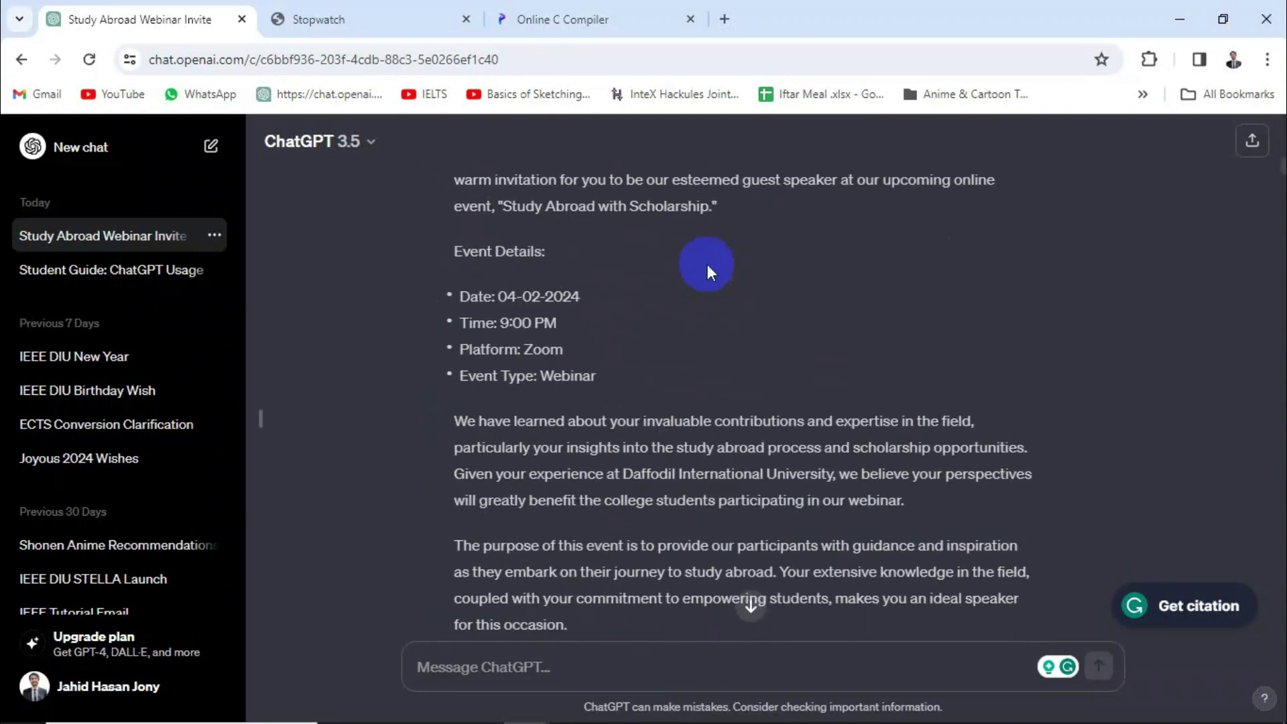
{"action": "scroll", "coordinate": [706, 264], "scroll_direction": "up", "scroll_amount": 15}
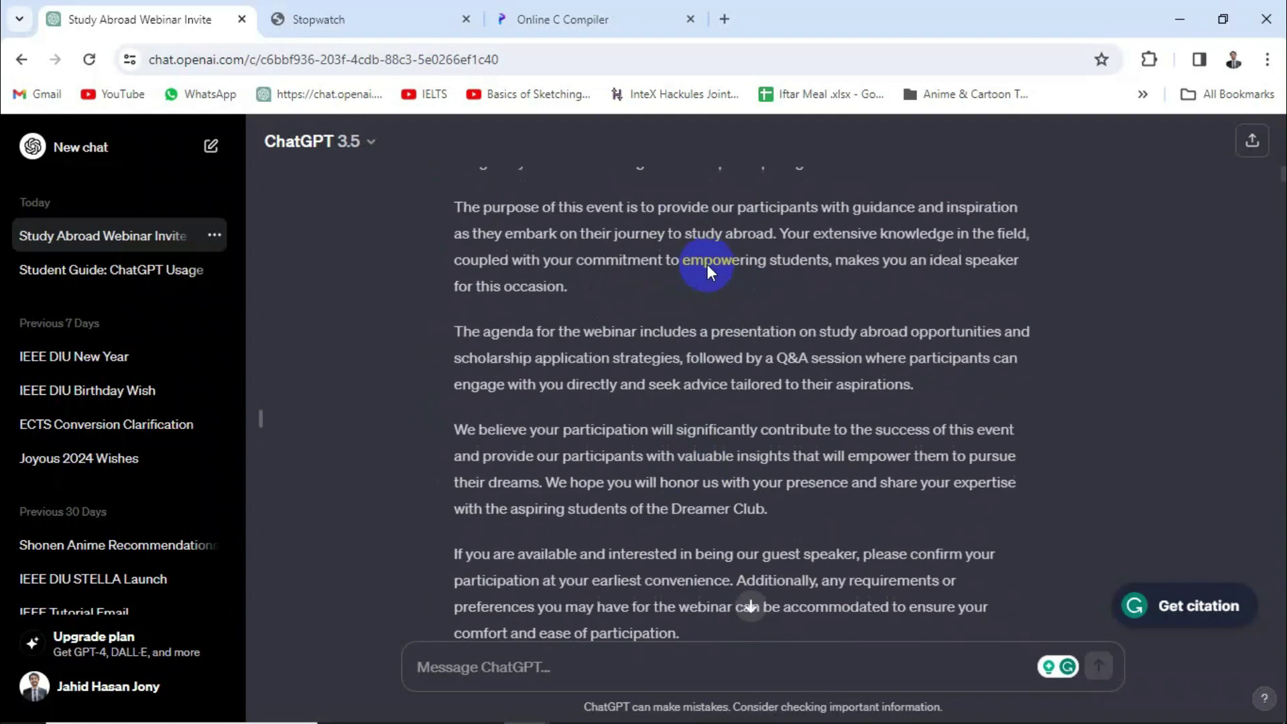
{"action": "scroll", "coordinate": [706, 264], "scroll_direction": "up", "scroll_amount": 4}
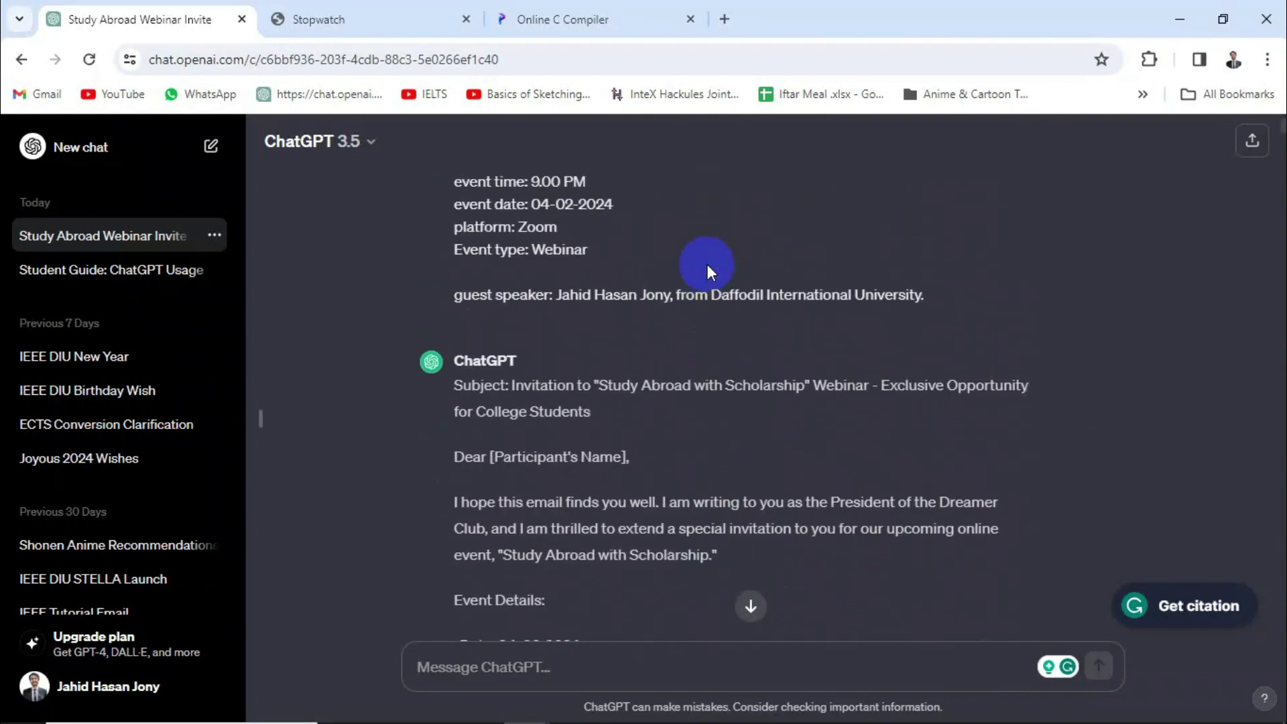
{"action": "scroll", "coordinate": [790, 320], "scroll_direction": "up", "scroll_amount": 2}
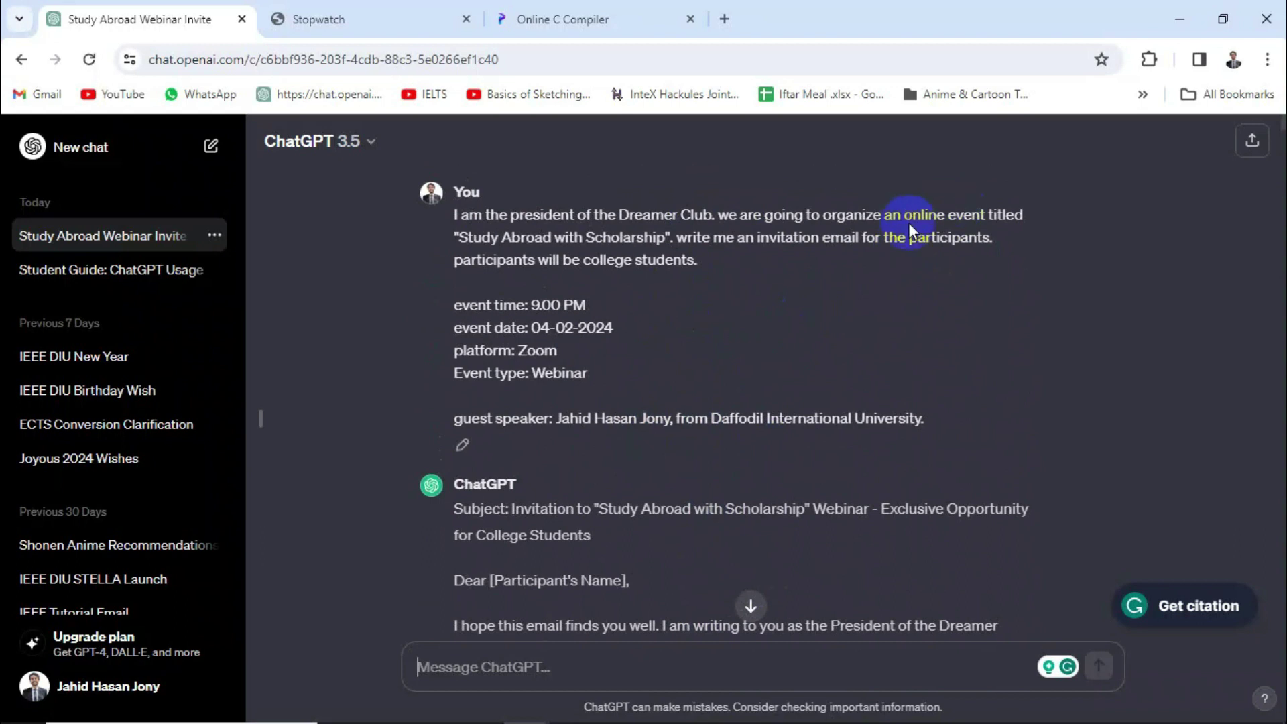
Edit the first prompt, replacing the request for a participant invitation email with "Write me a facebook post" and correcting its spelling
{"action": "left_click", "coordinate": [461, 448]}
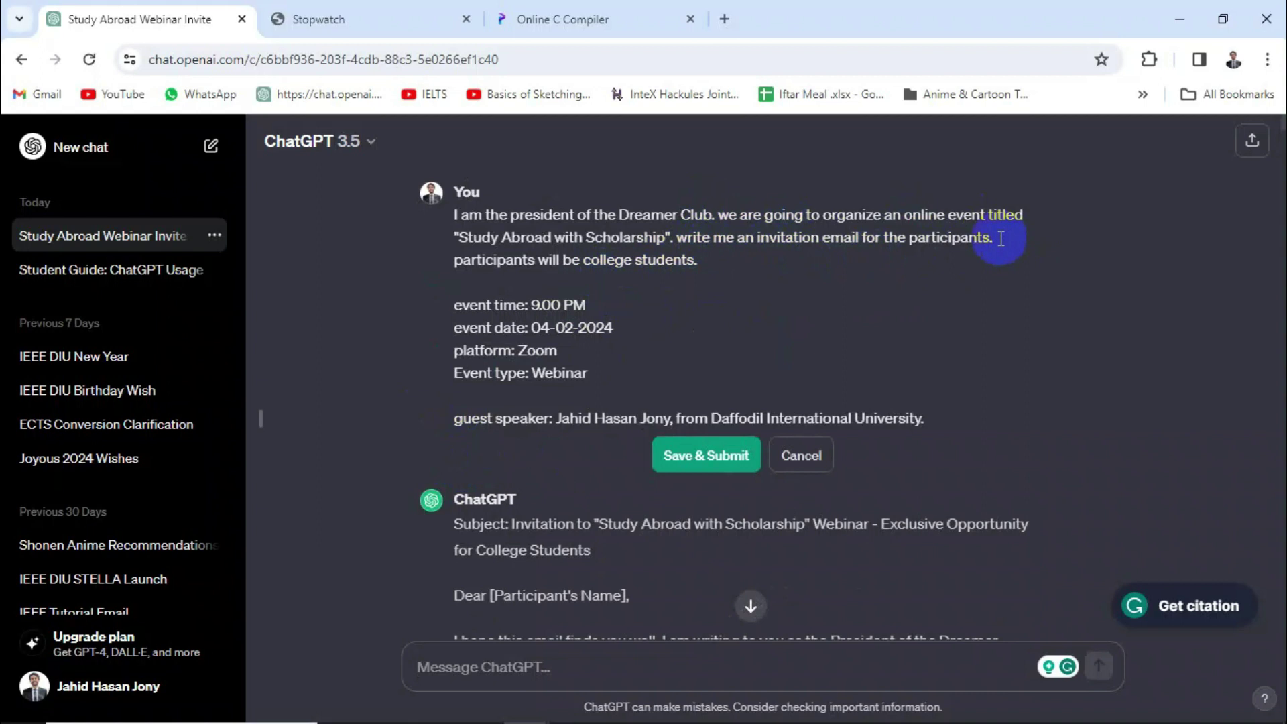
{"action": "left_click_drag", "start_coordinate": [1001, 238], "coordinate": [681, 238]}
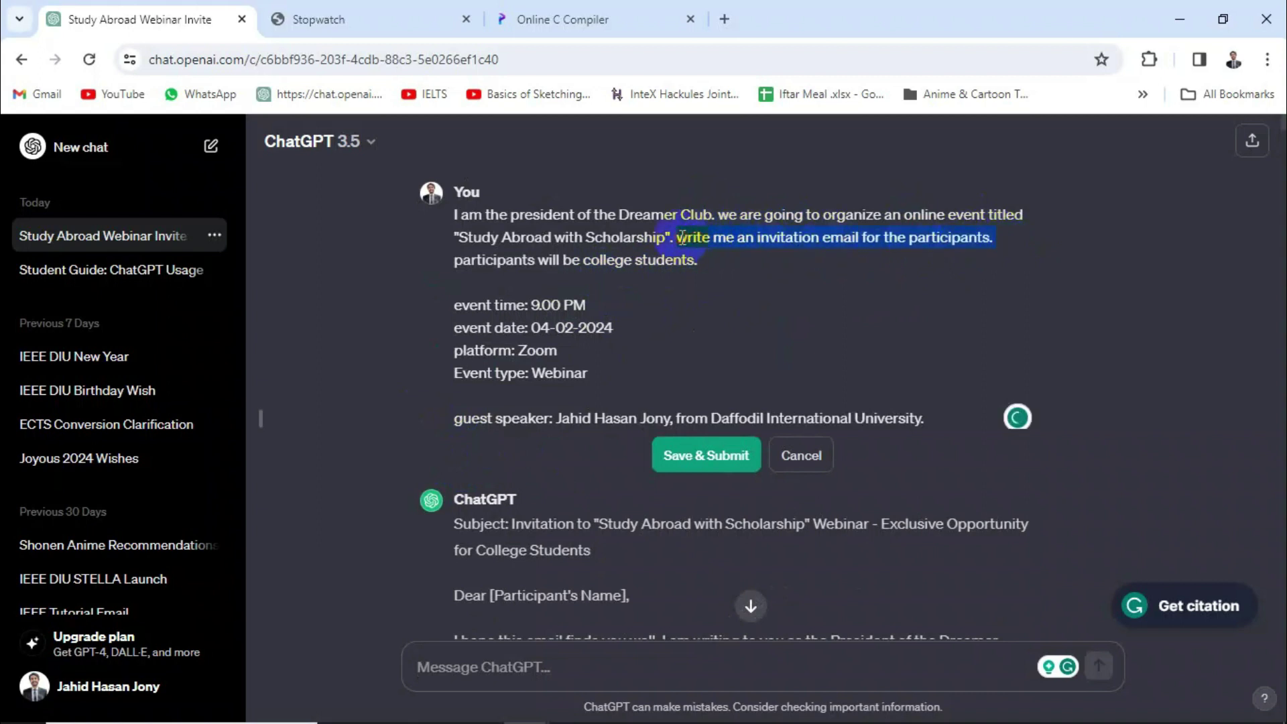
{"action": "key", "text": "BackSpace"}
{"action": "type", "text": "wrime me a facebook po"}
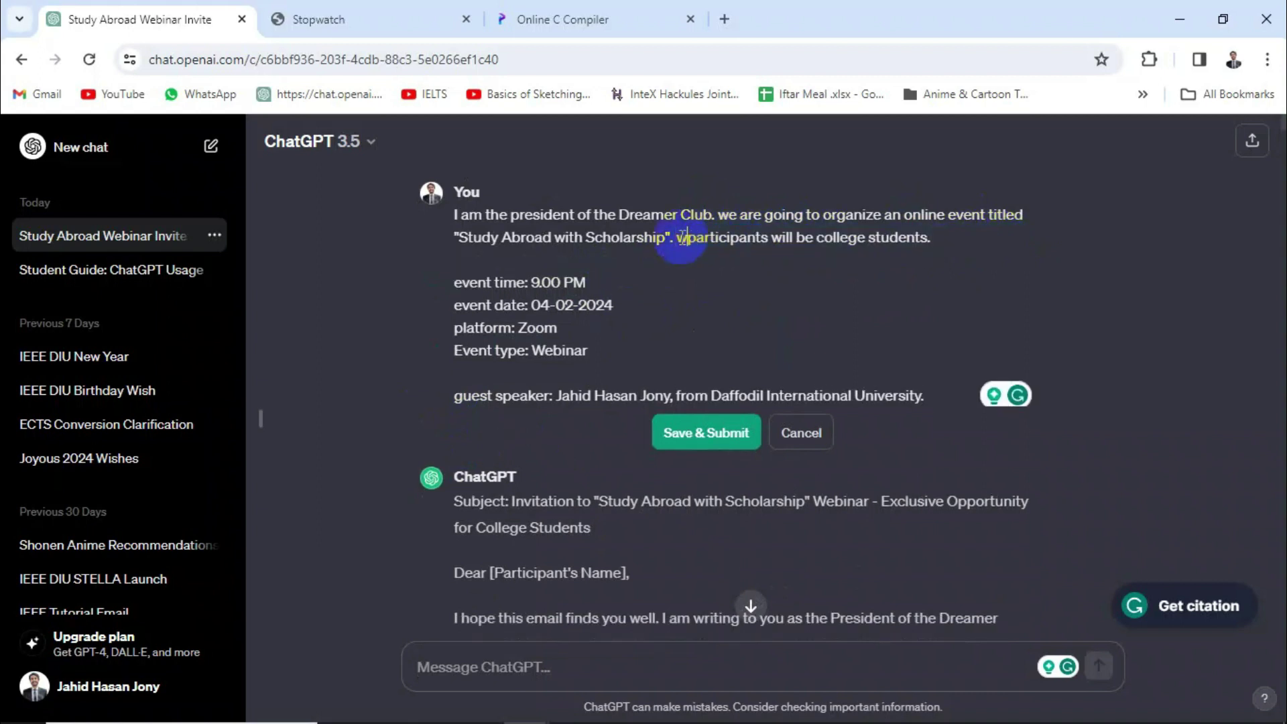
{"action": "type", "text": "st"}
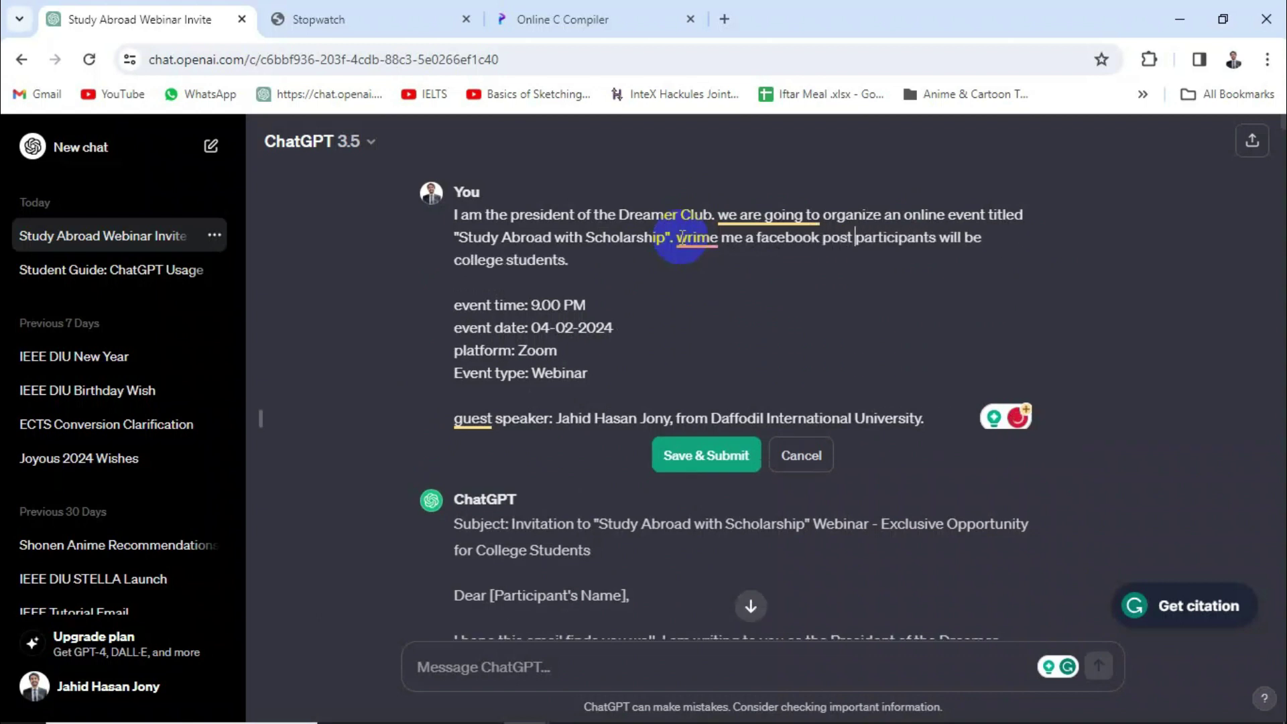
{"action": "left_click", "coordinate": [694, 294]}
{"action": "type", "text": "to th"}
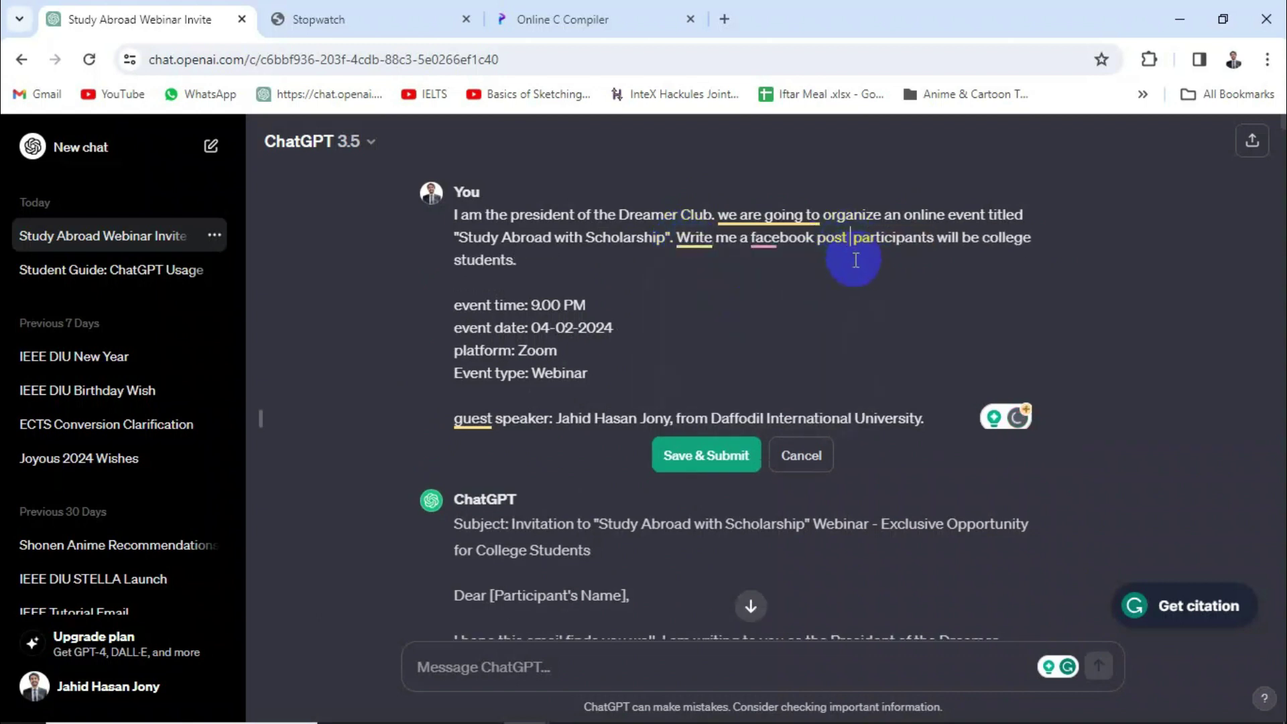
{"action": "key", "text": "BackSpace"}
{"action": "key", "text": "BackSpace"}
{"action": "key", "text": "BackSpace"}
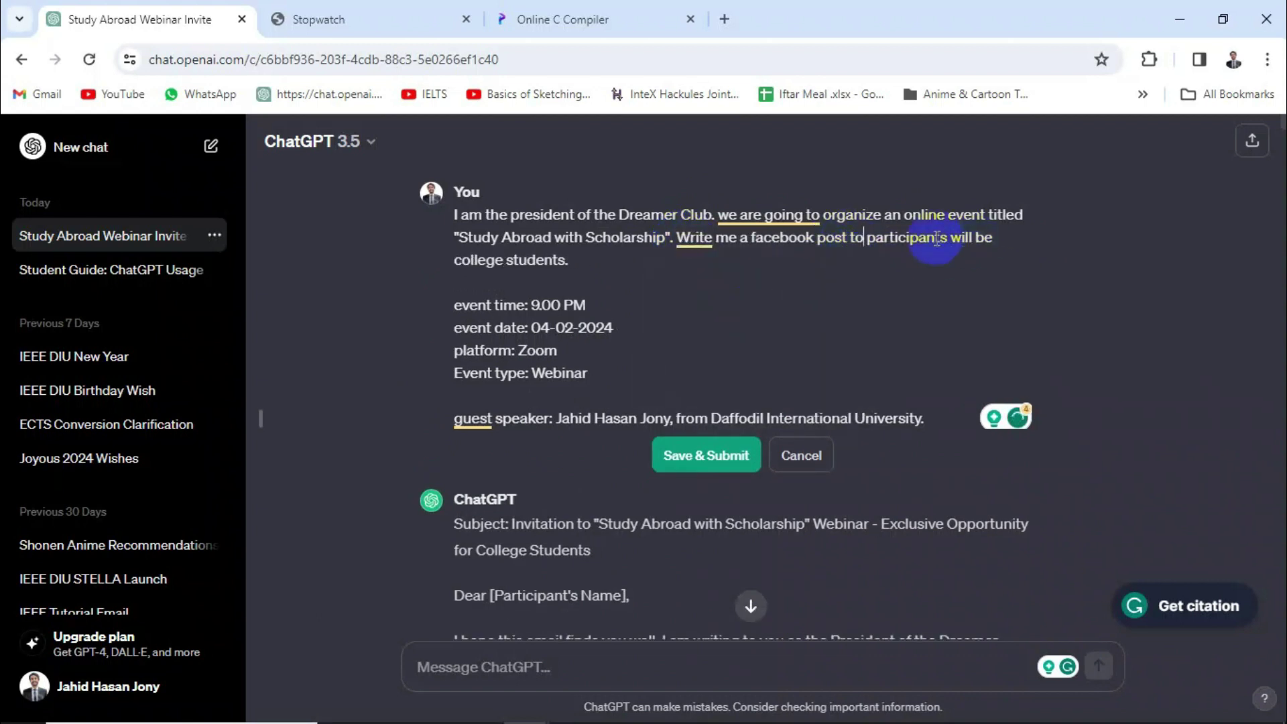
{"action": "key", "text": "BackSpace"}
{"action": "key", "text": "BackSpace"}
{"action": "key", "text": "BackSpace"}
End the Facebook post request with a period and capitalize "Participants" and "Facebook" in the edited prompt
{"action": "type", "text": ","}
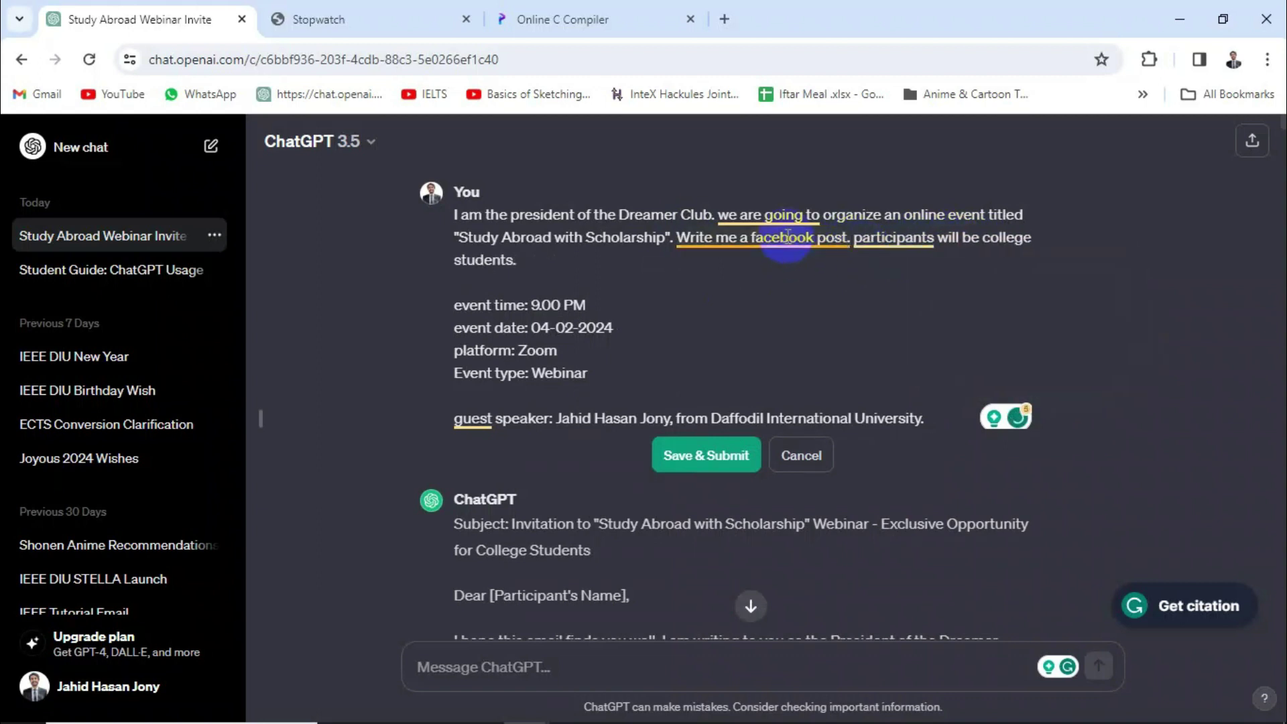
{"action": "mouse_move", "coordinate": [862, 248]}
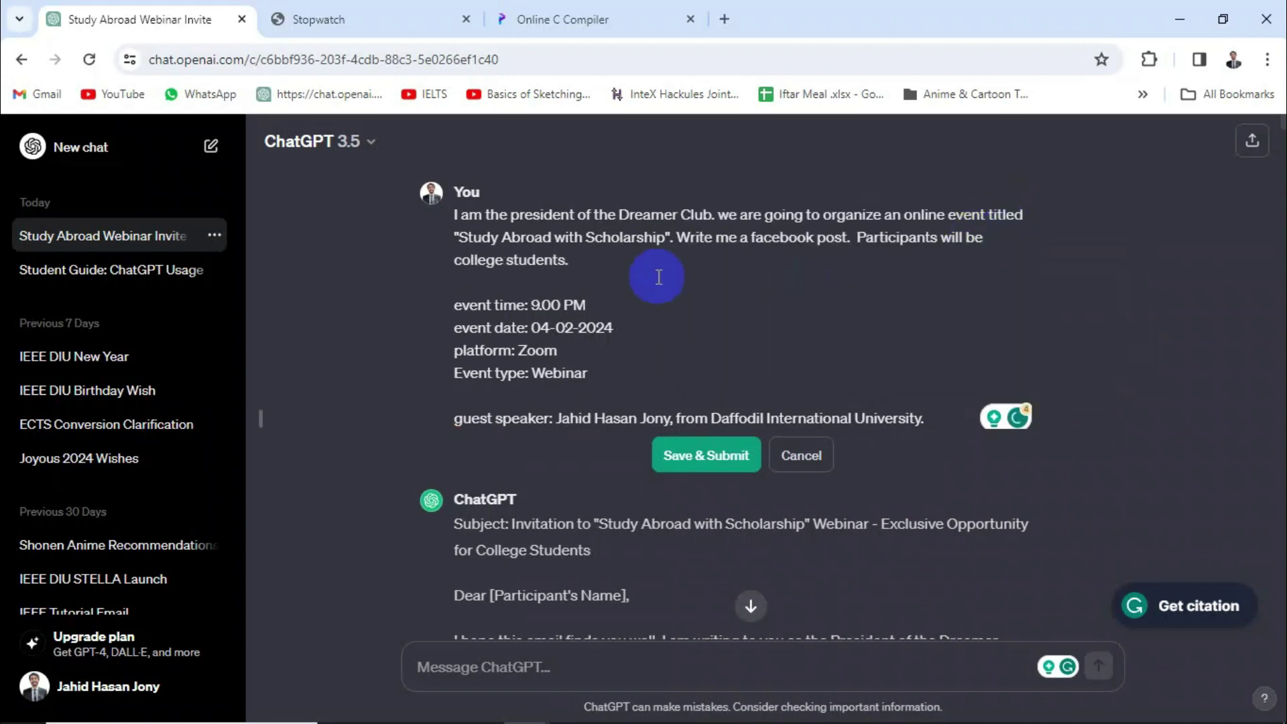
{"action": "mouse_move", "coordinate": [762, 247]}
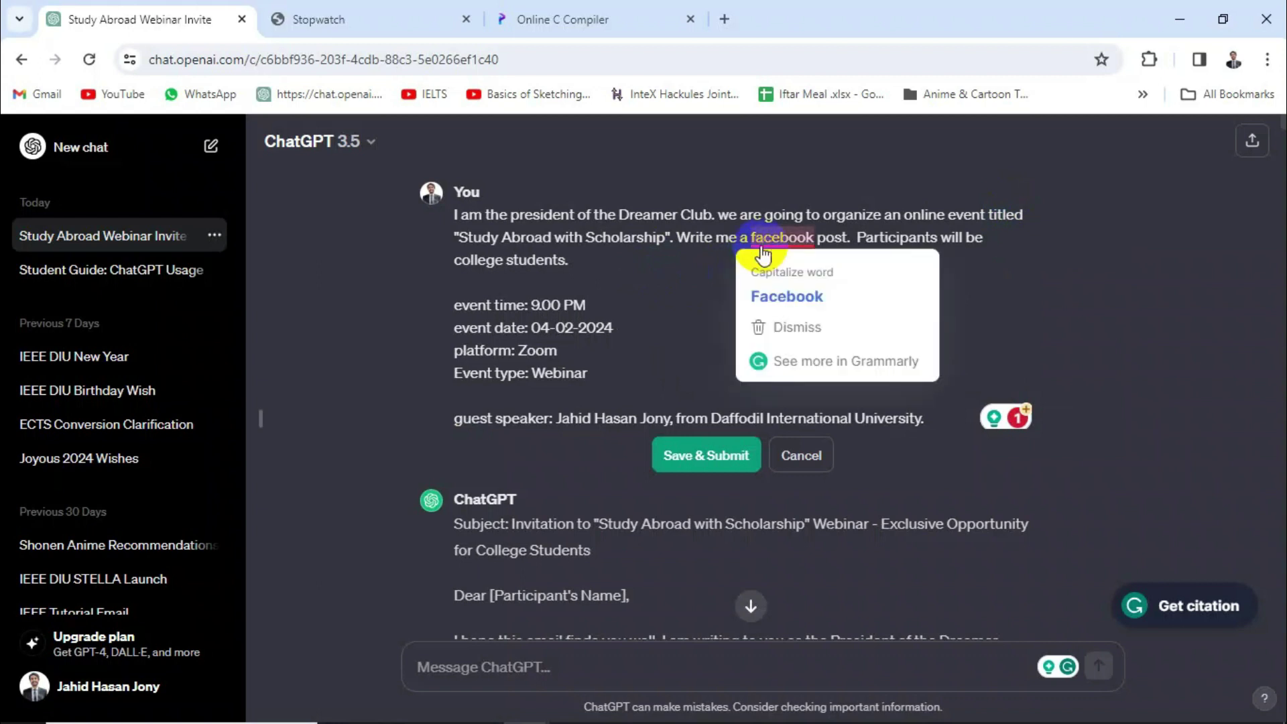
{"action": "left_click", "coordinate": [785, 296]}
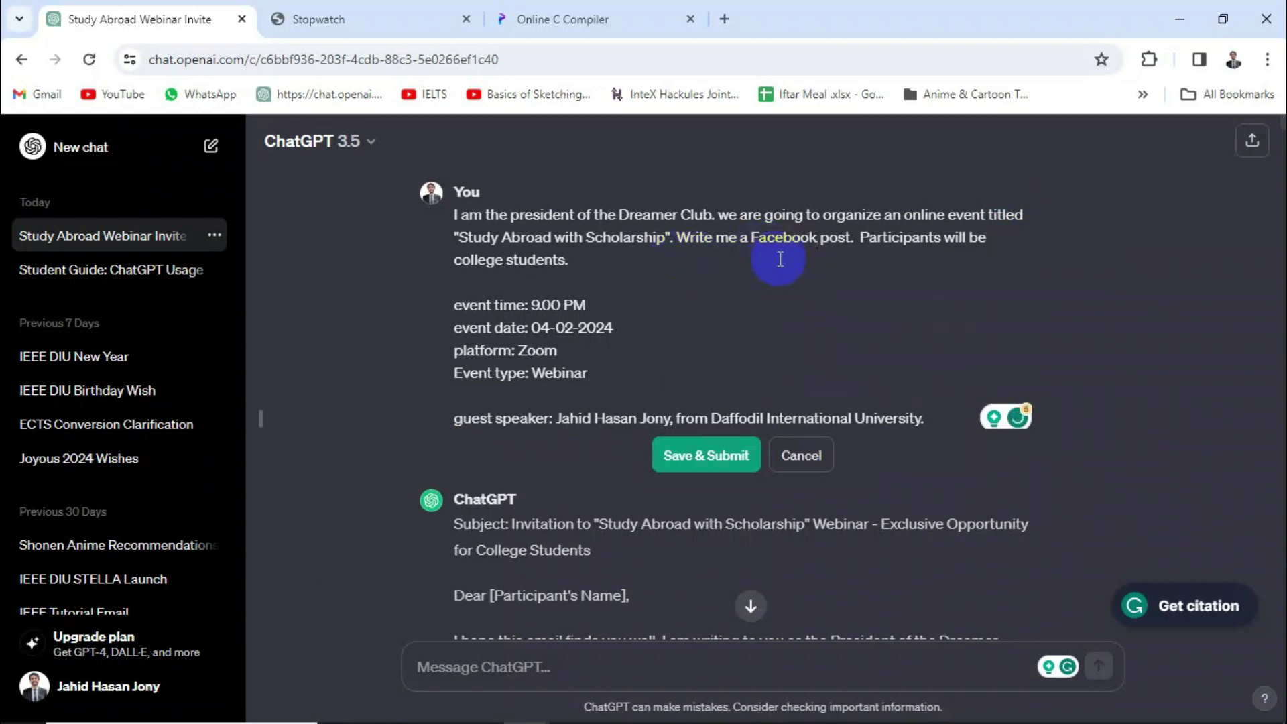
Check the full text of the edited event prompt and submit it to generate the Facebook post
{"action": "left_click_drag", "start_coordinate": [453, 215], "coordinate": [931, 418]}
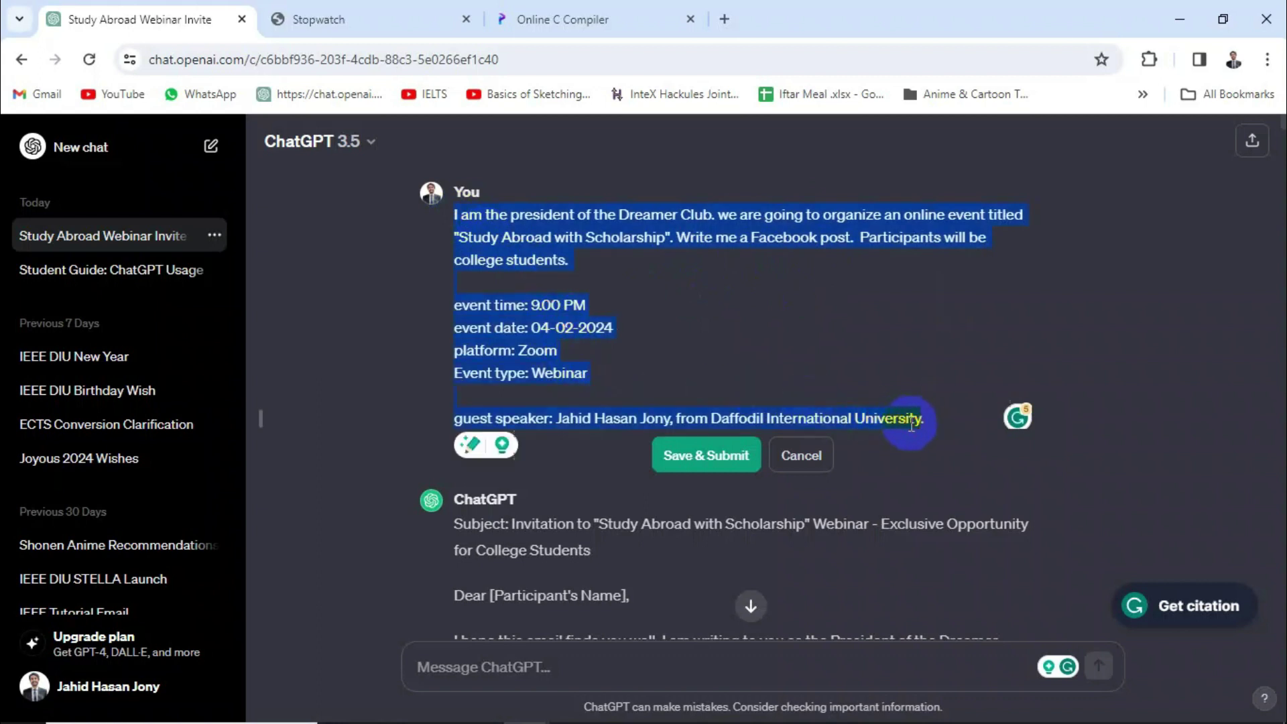
{"action": "left_click", "coordinate": [704, 416]}
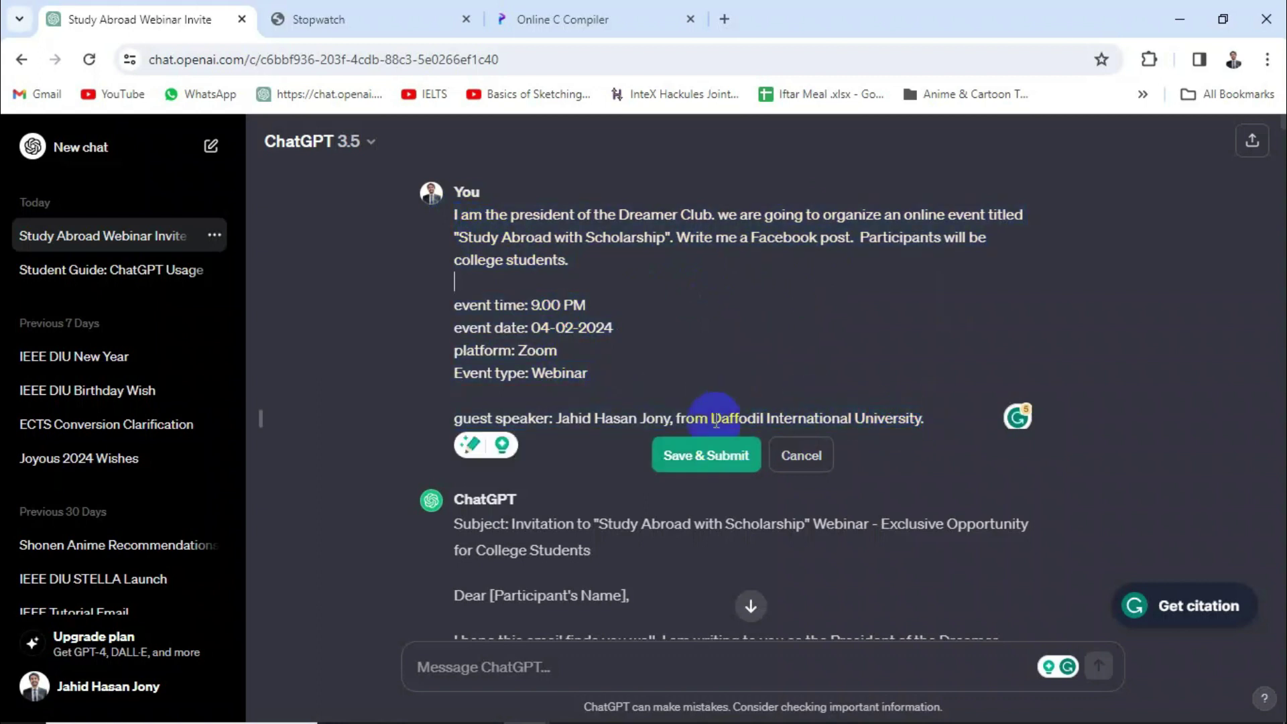
{"action": "left_click", "coordinate": [694, 456]}
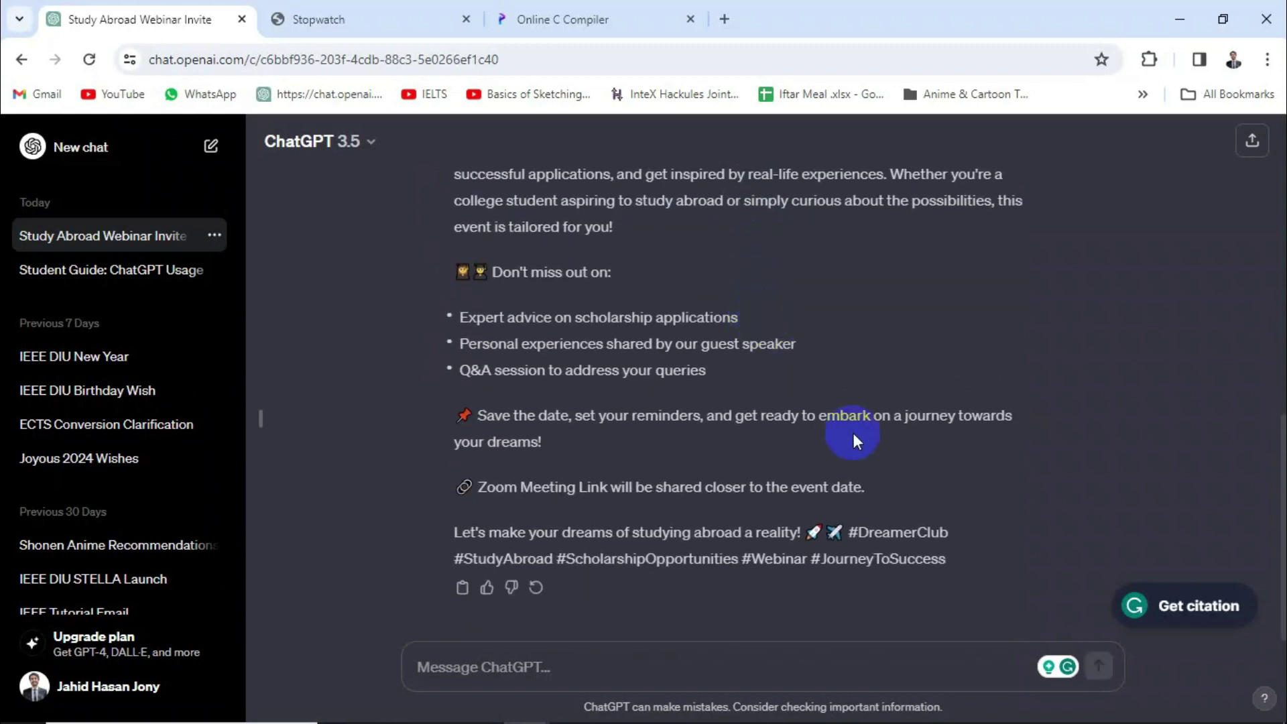
Read the generated Facebook post from its closing hashtags back to the opening line and event details
{"action": "scroll", "coordinate": [831, 425], "scroll_direction": "up", "scroll_amount": 4}
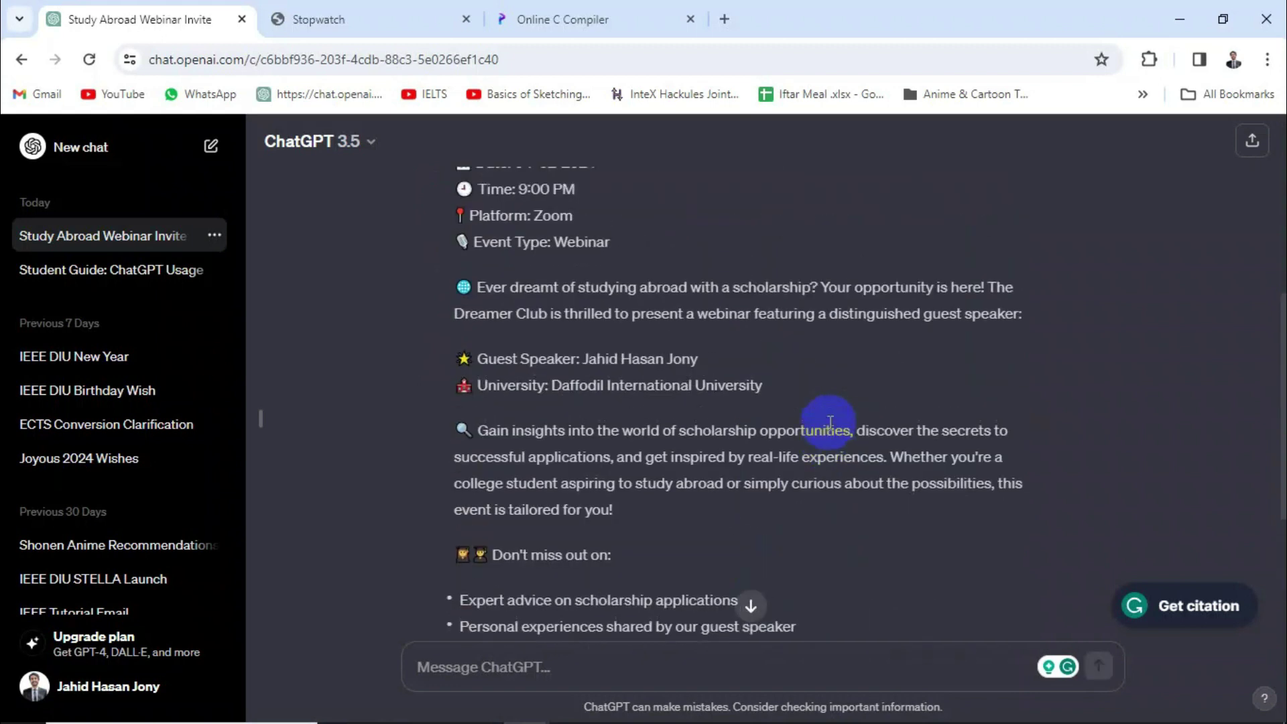
{"action": "scroll", "coordinate": [828, 420], "scroll_direction": "up", "scroll_amount": 3}
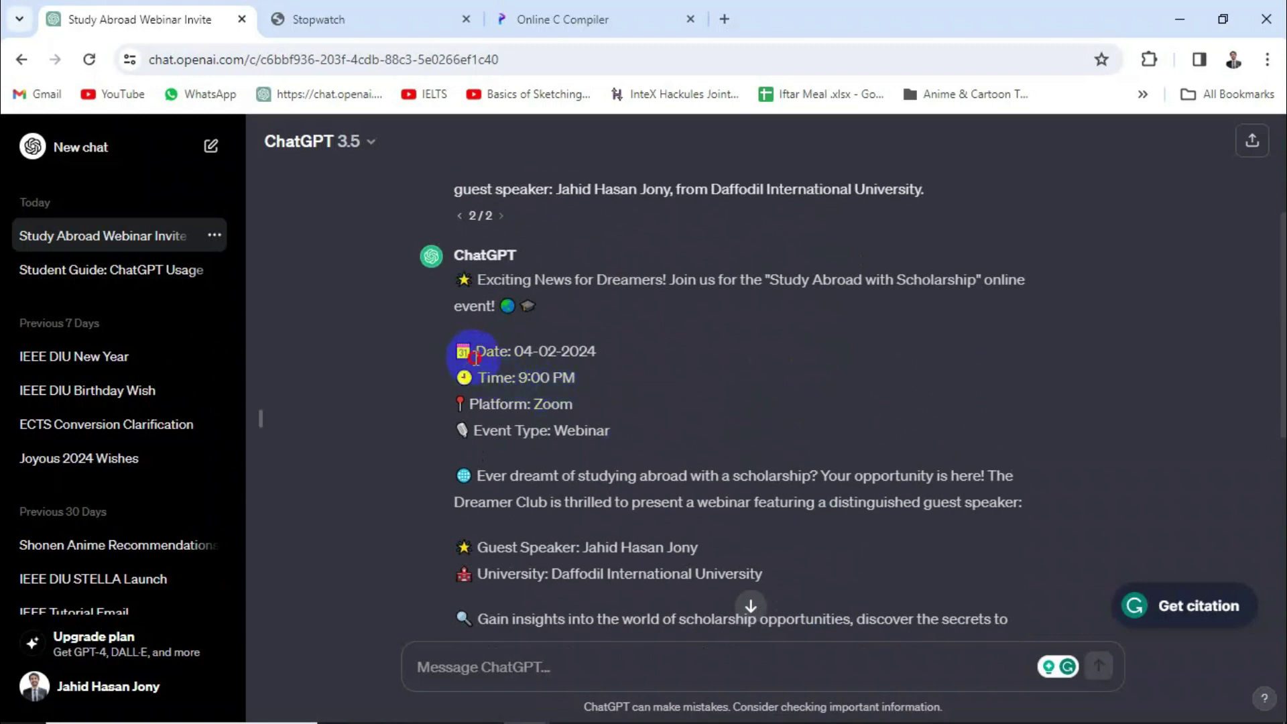
{"action": "double_click", "coordinate": [464, 375]}
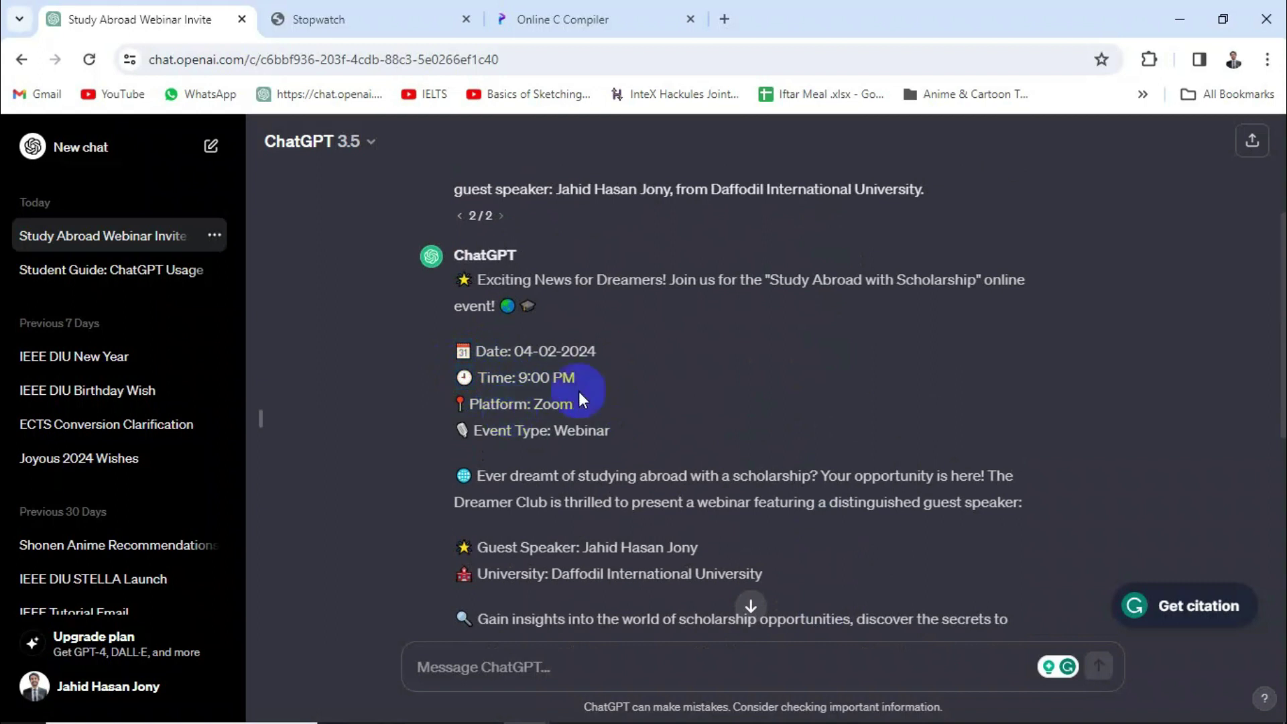
Read the Facebook post's opening line, its date, time and platform details, and the paragraph on scholarship insights
{"action": "double_click", "coordinate": [463, 280]}
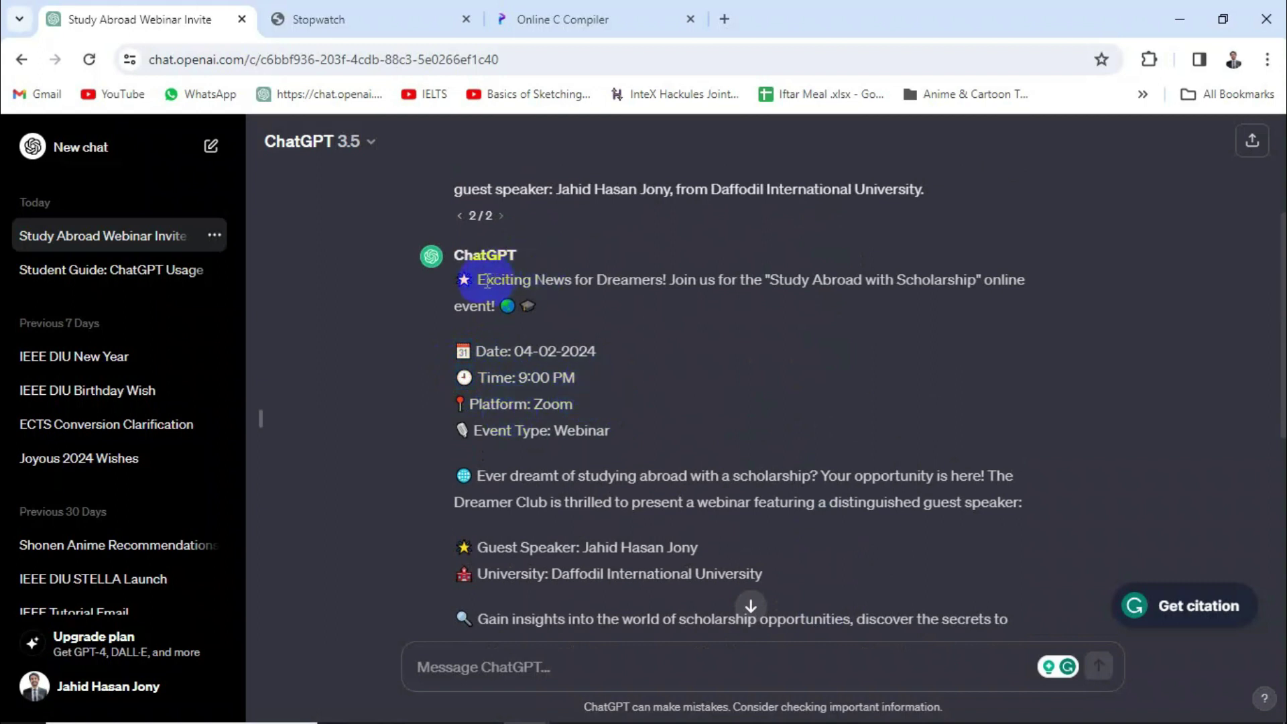
{"action": "left_click_drag", "start_coordinate": [483, 282], "coordinate": [1029, 285]}
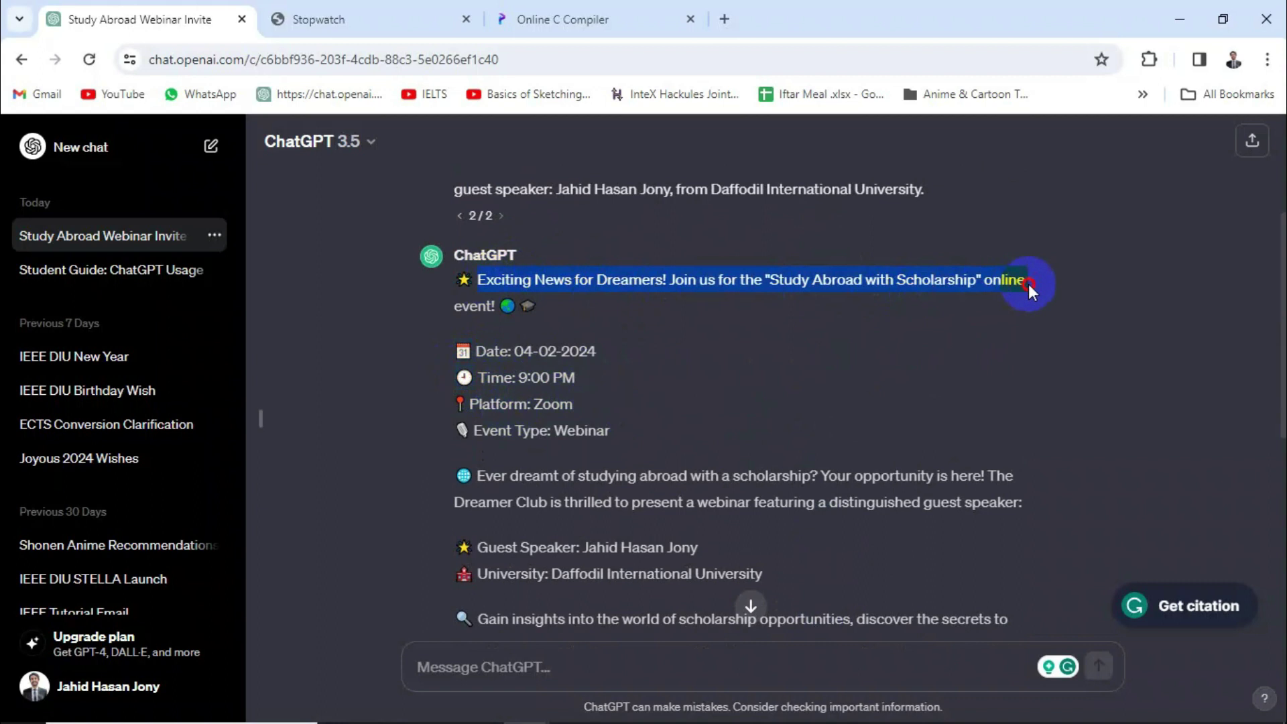
{"action": "left_click", "coordinate": [662, 292]}
{"action": "left_click_drag", "start_coordinate": [513, 353], "coordinate": [652, 411]}
{"action": "left_click", "coordinate": [578, 379]}
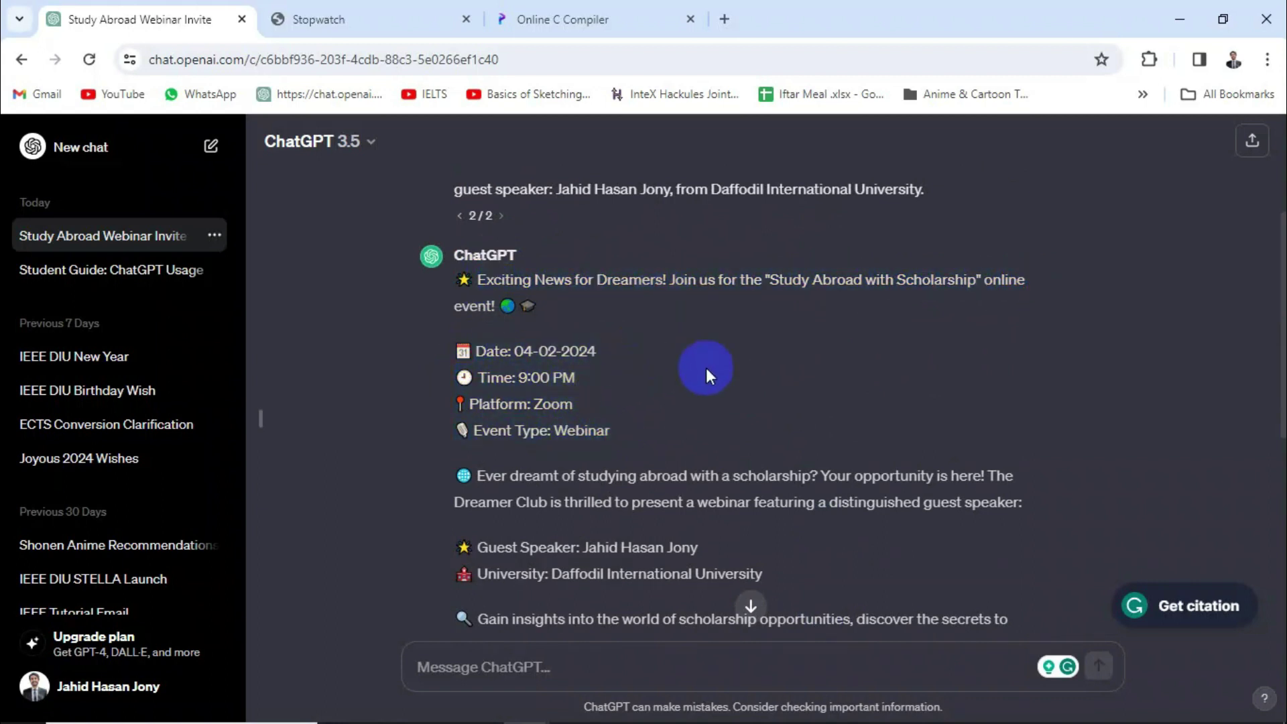
{"action": "scroll", "coordinate": [706, 367], "scroll_direction": "down", "scroll_amount": 4}
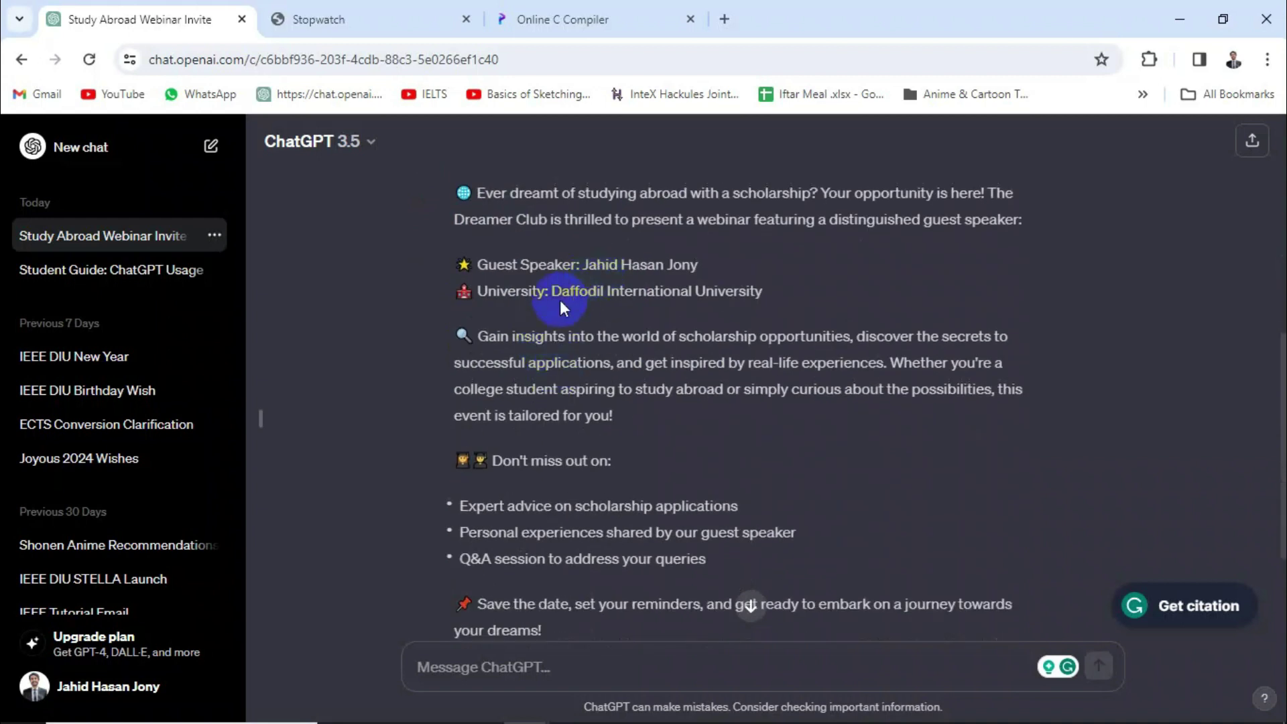
{"action": "left_click_drag", "start_coordinate": [478, 336], "coordinate": [646, 429]}
{"action": "left_click", "coordinate": [779, 382]}
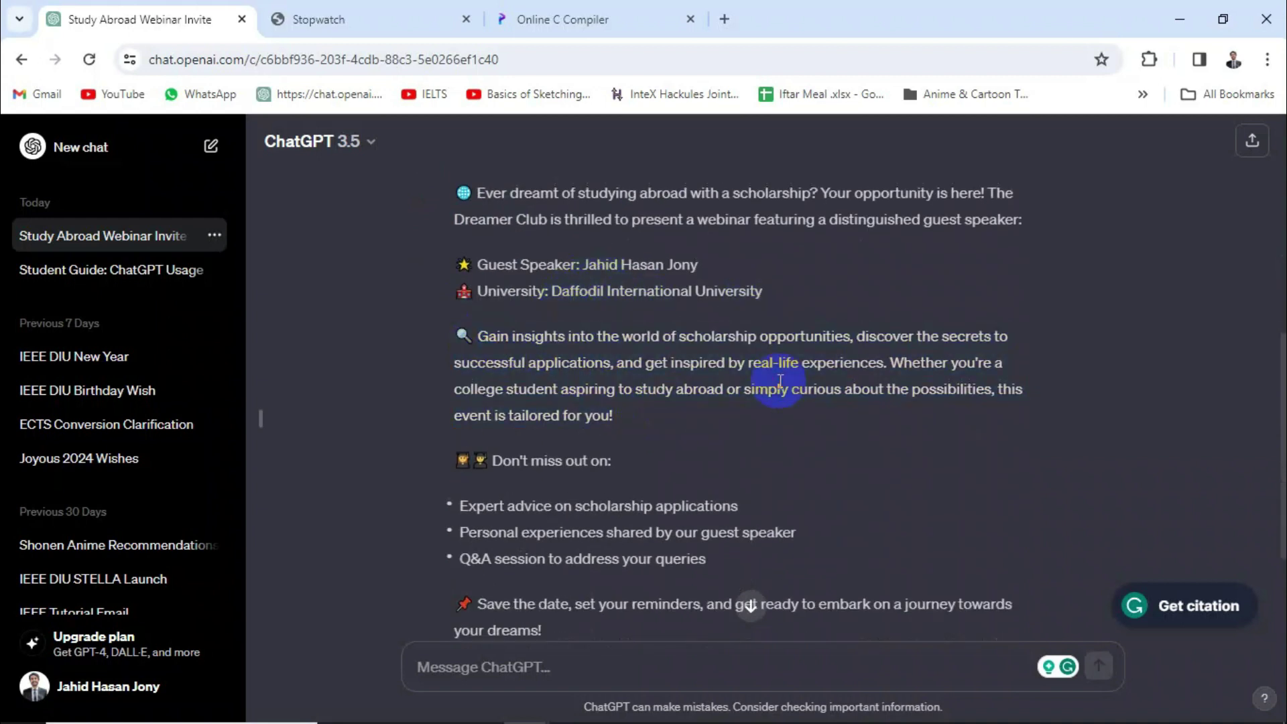
Review the post's "Don't miss out on" list and closing hashtags, and check them against the edited event prompt
{"action": "scroll", "coordinate": [780, 381], "scroll_direction": "down", "scroll_amount": 3}
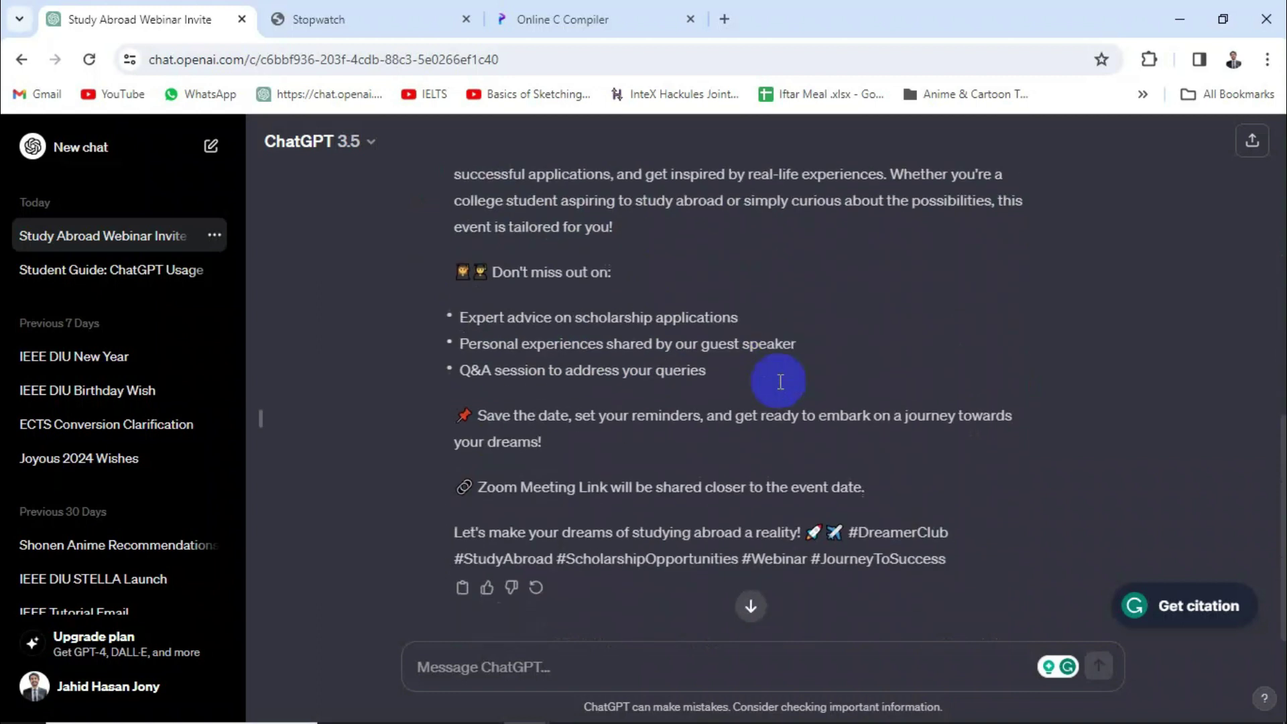
{"action": "left_click_drag", "start_coordinate": [460, 315], "coordinate": [614, 333]}
{"action": "left_click", "coordinate": [617, 368]}
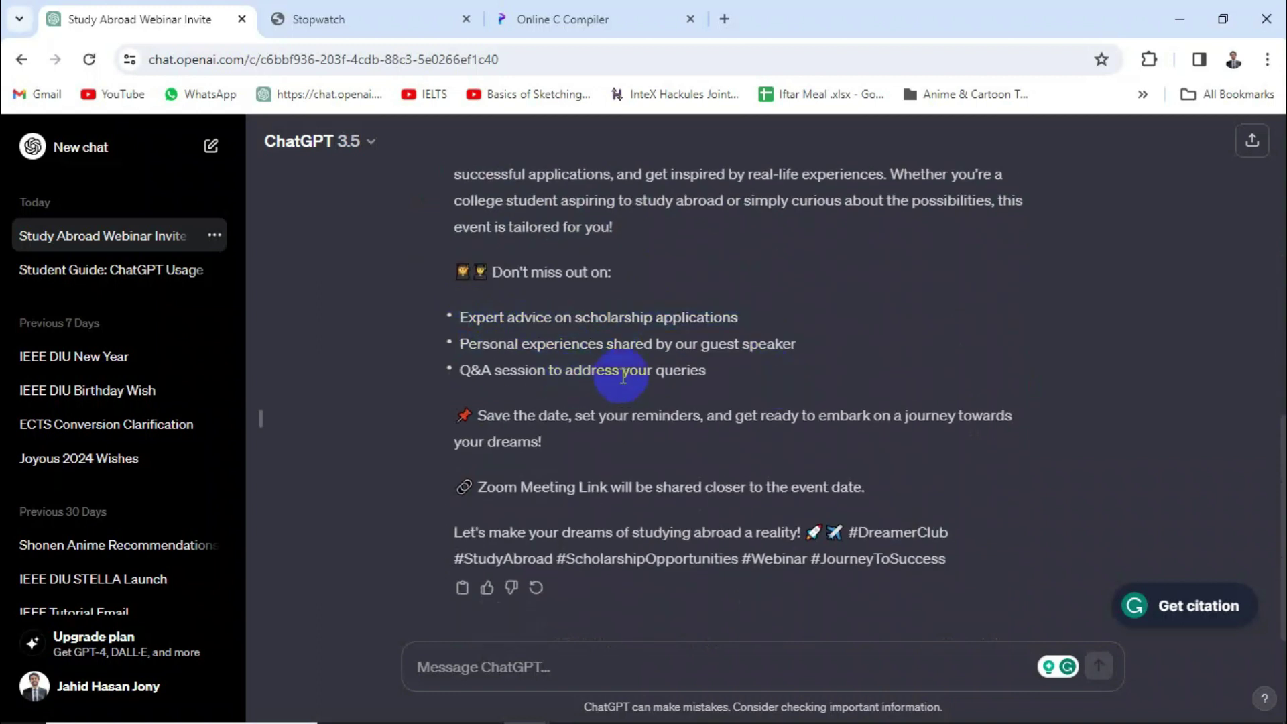
{"action": "scroll", "coordinate": [632, 368], "scroll_direction": "up", "scroll_amount": 3}
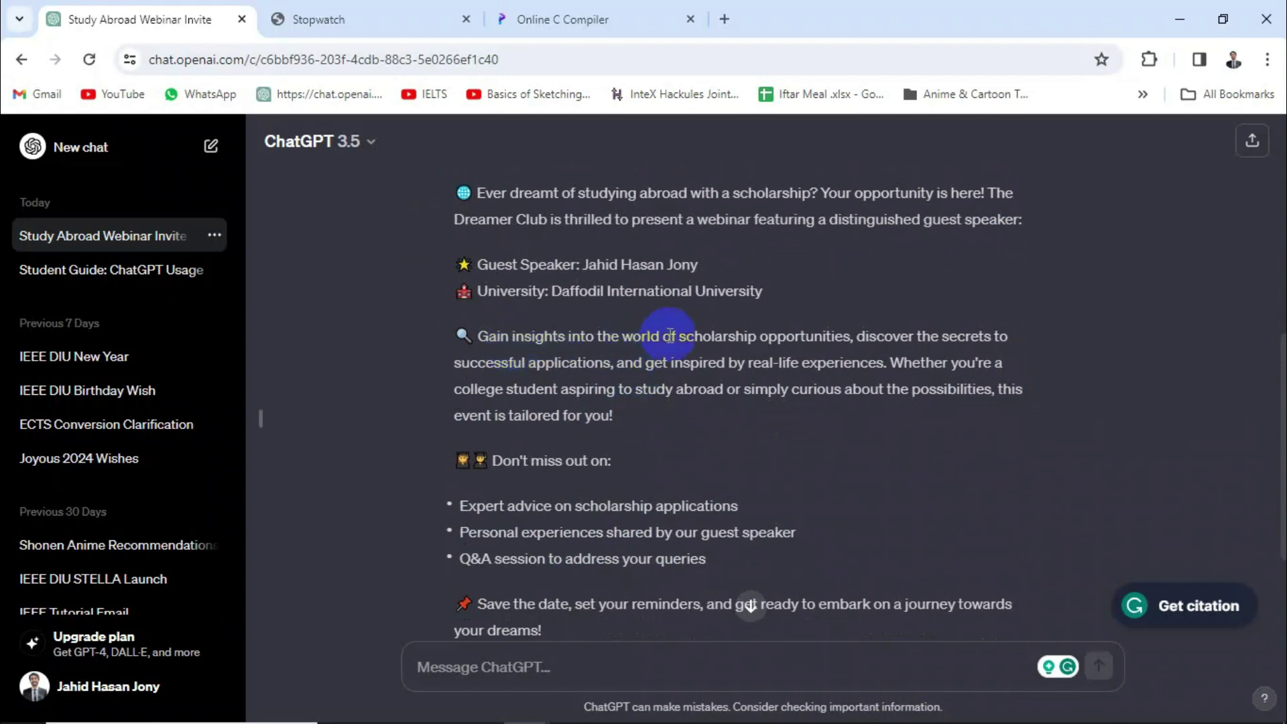
{"action": "scroll", "coordinate": [670, 335], "scroll_direction": "down", "scroll_amount": 3}
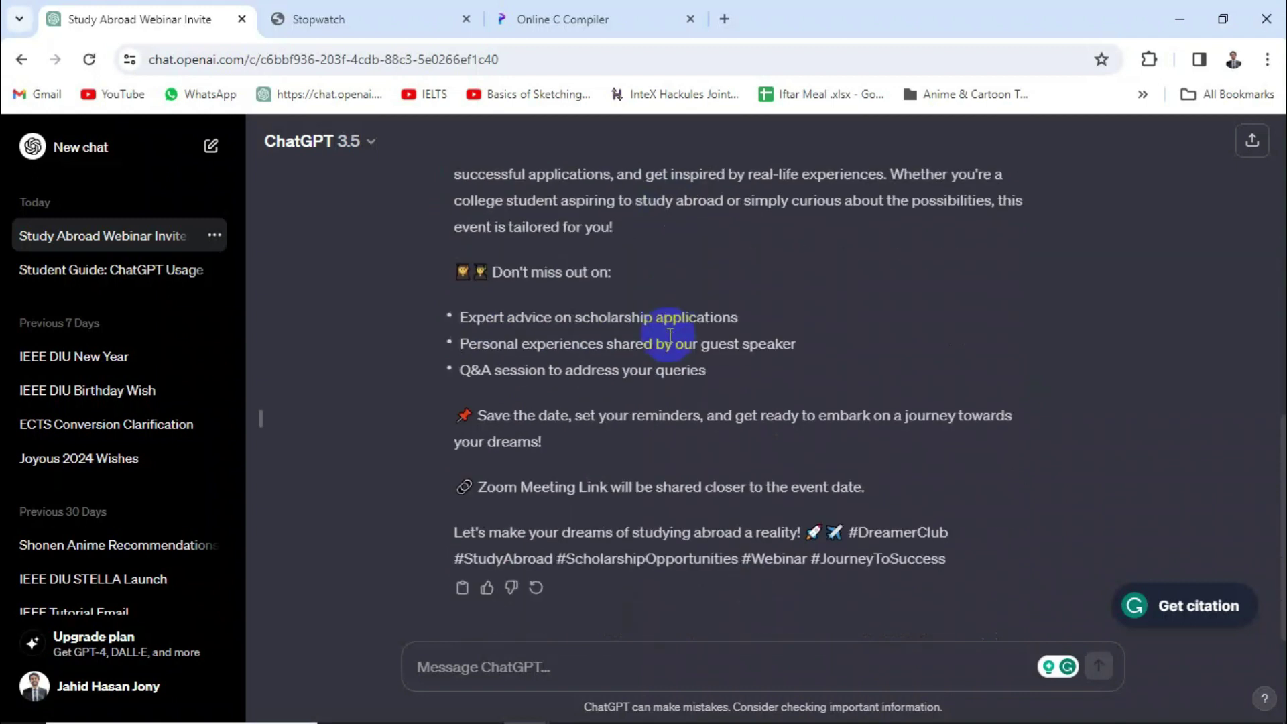
{"action": "left_click_drag", "start_coordinate": [850, 530], "coordinate": [1048, 583]}
{"action": "left_click", "coordinate": [849, 405]}
{"action": "scroll", "coordinate": [849, 407], "scroll_direction": "up", "scroll_amount": 10}
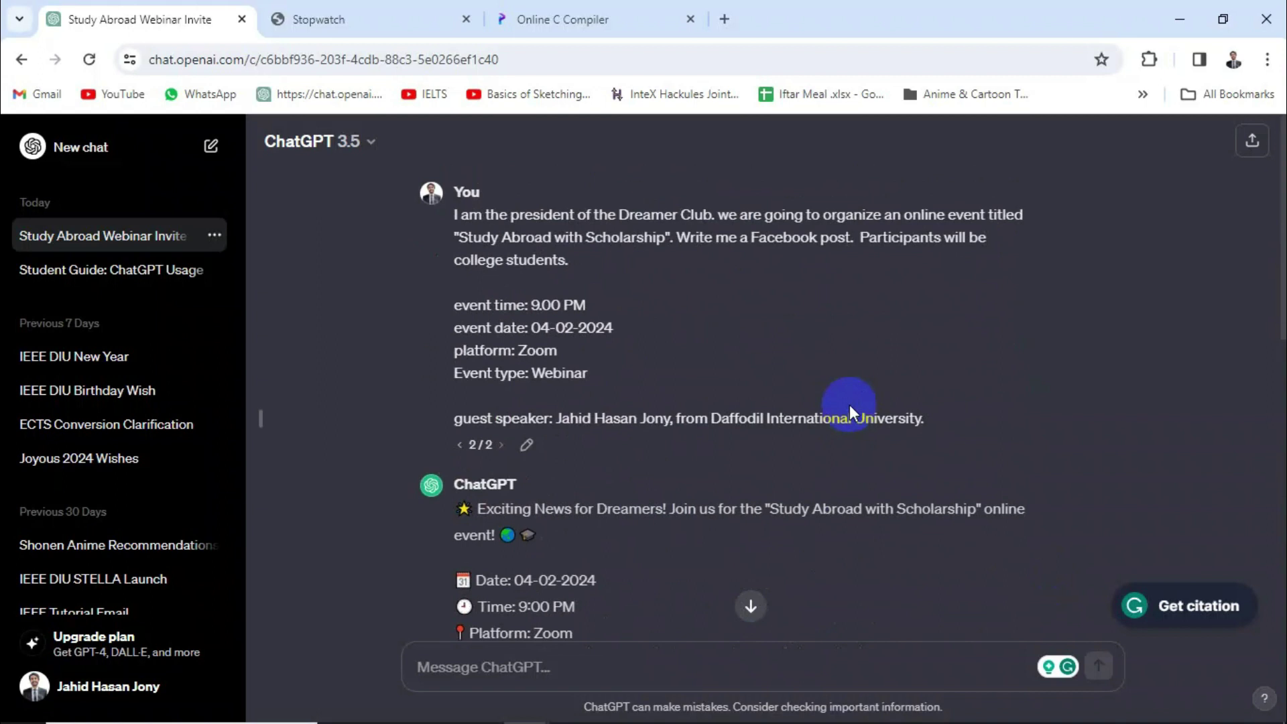
{"action": "left_click", "coordinate": [754, 603]}
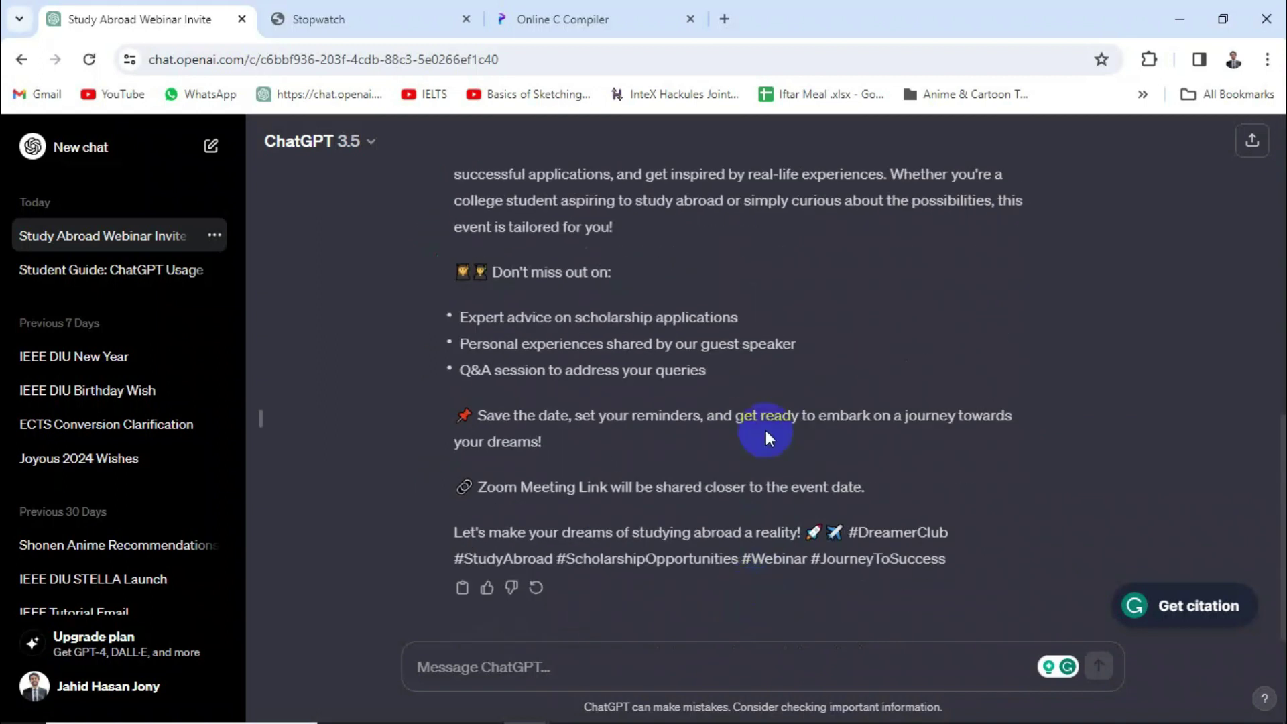
Write the prompt "last month i was in a vacation in coxesbazar. I took a nice photo of mine. write me 10 facebook captions to upload it."
{"action": "key", "text": "alt+Tab"}
{"action": "key", "text": "alt+Tab"}
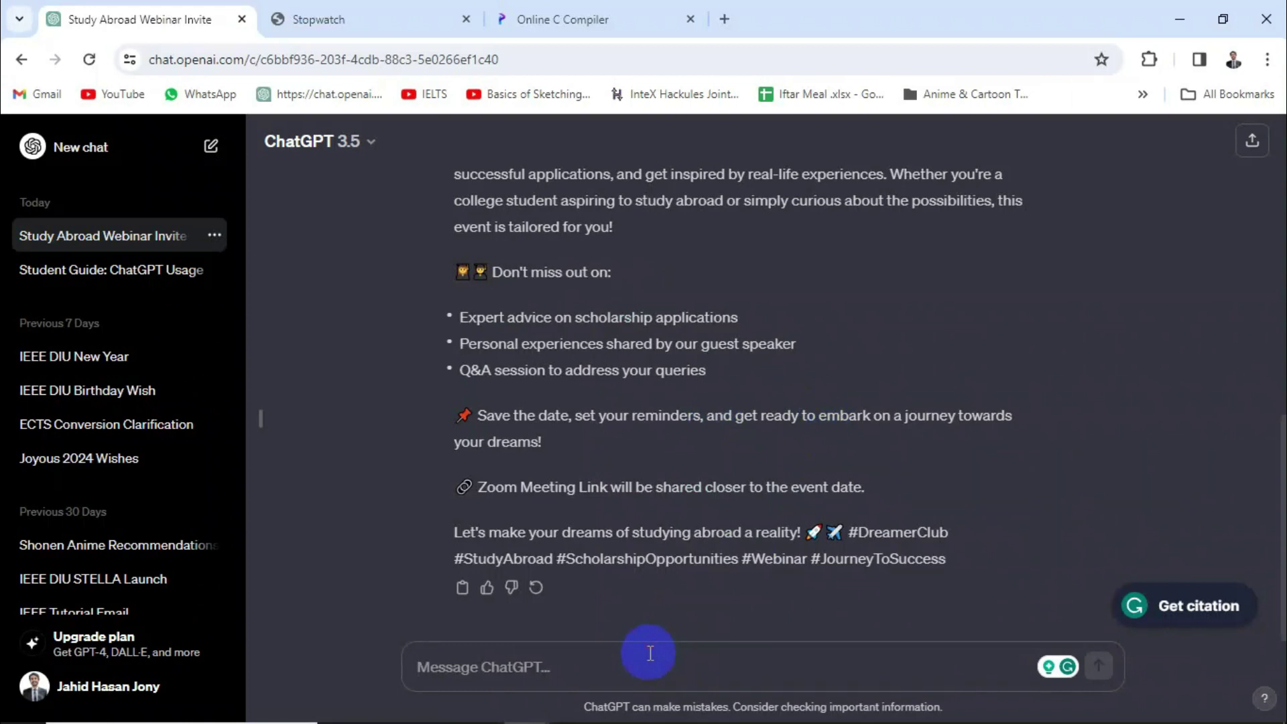
{"action": "type", "text": "last"}
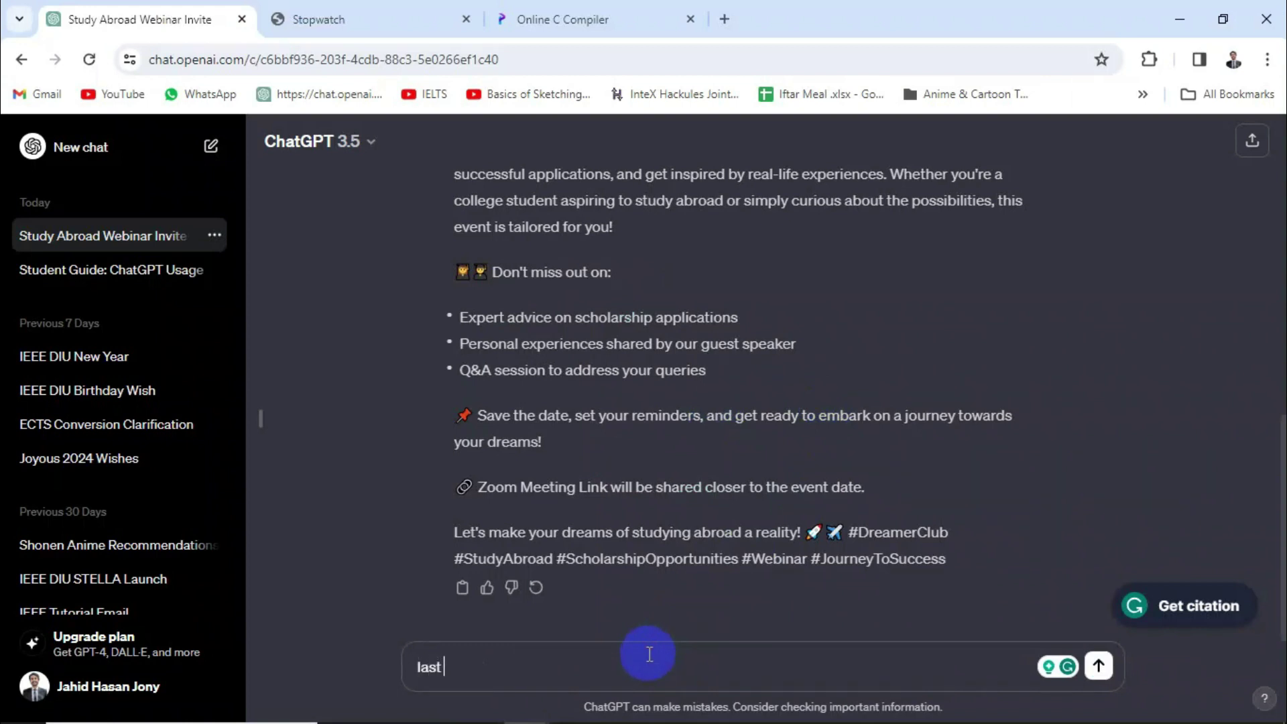
{"action": "type", "text": " month i was in a vacation in"}
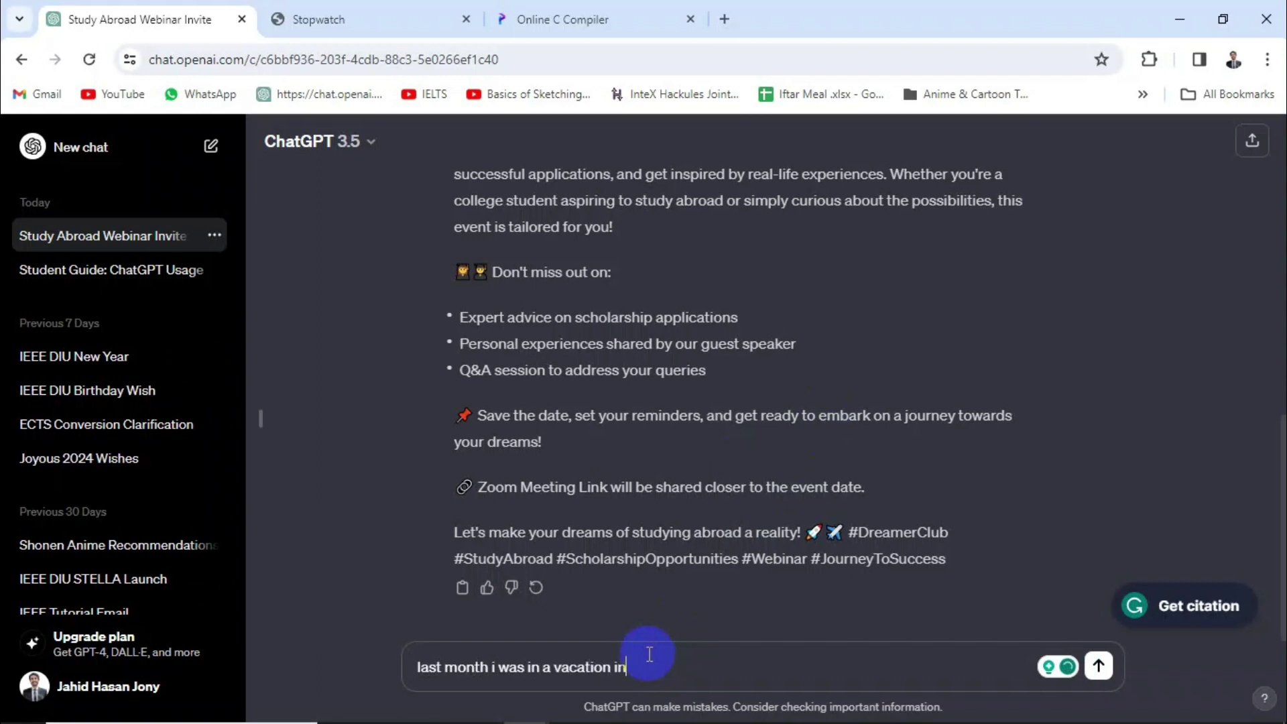
{"action": "type", "text": " coxesbazar. I took a "}
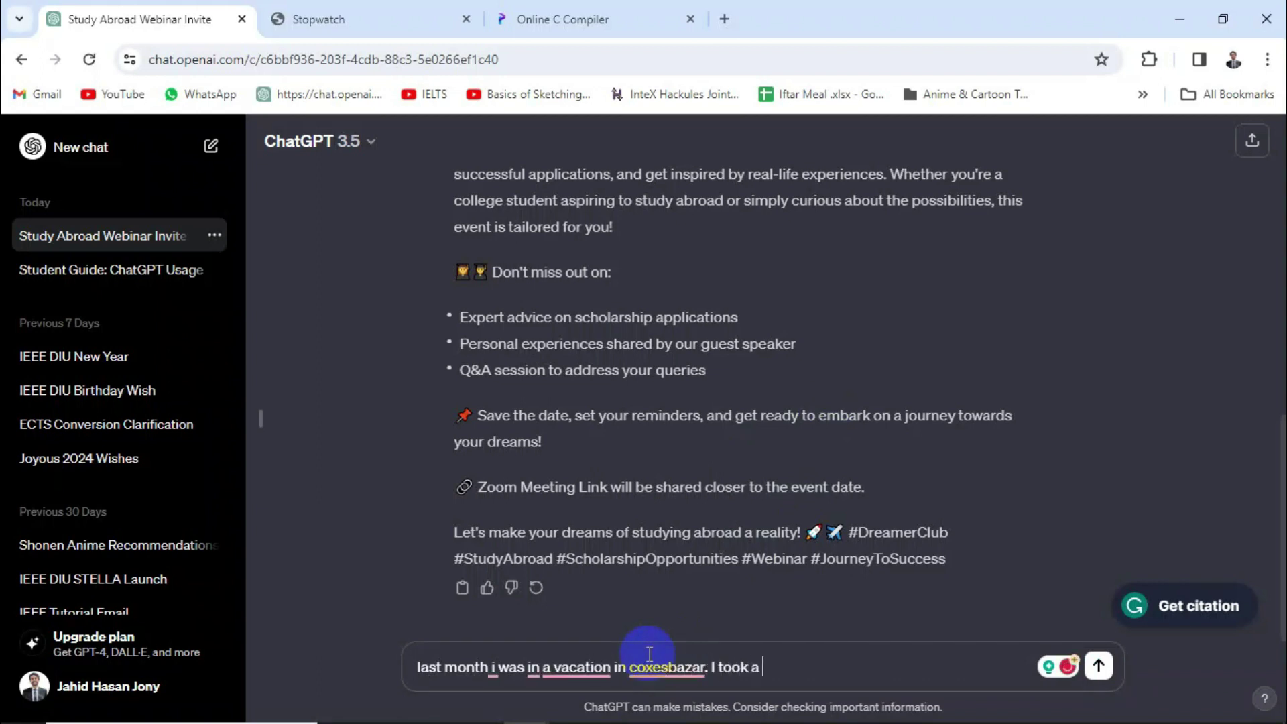
{"action": "type", "text": "nice photo of mine. write me 10 facebook captions"}
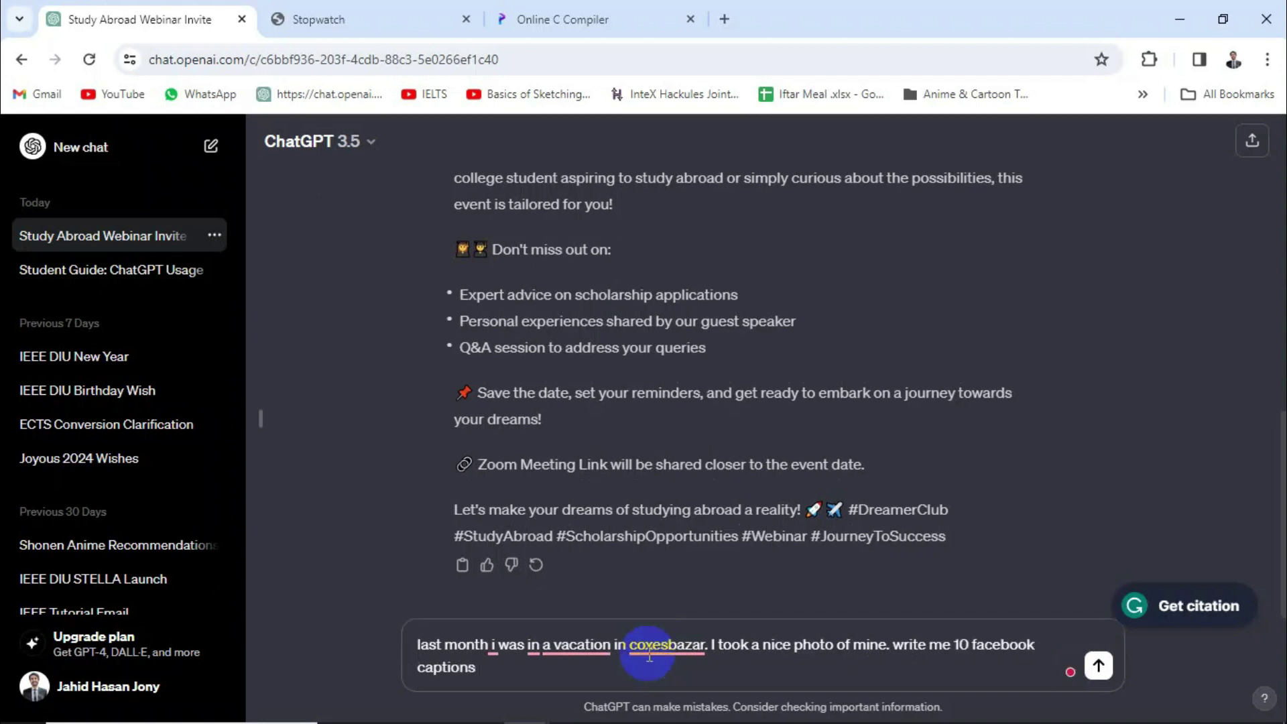
{"action": "key", "text": "BackSpace"}
{"action": "key", "text": "BackSpace"}
{"action": "type", "text": "it."}
{"action": "mouse_move", "coordinate": [649, 656]}
Correct the caption prompt to "I was in vacation in Coxesbazar" and "Facebook", and submit it
{"action": "left_click", "coordinate": [664, 516]}
{"action": "left_click", "coordinate": [494, 643]}
{"action": "left_click", "coordinate": [985, 610]}
{"action": "left_click", "coordinate": [1090, 675]}
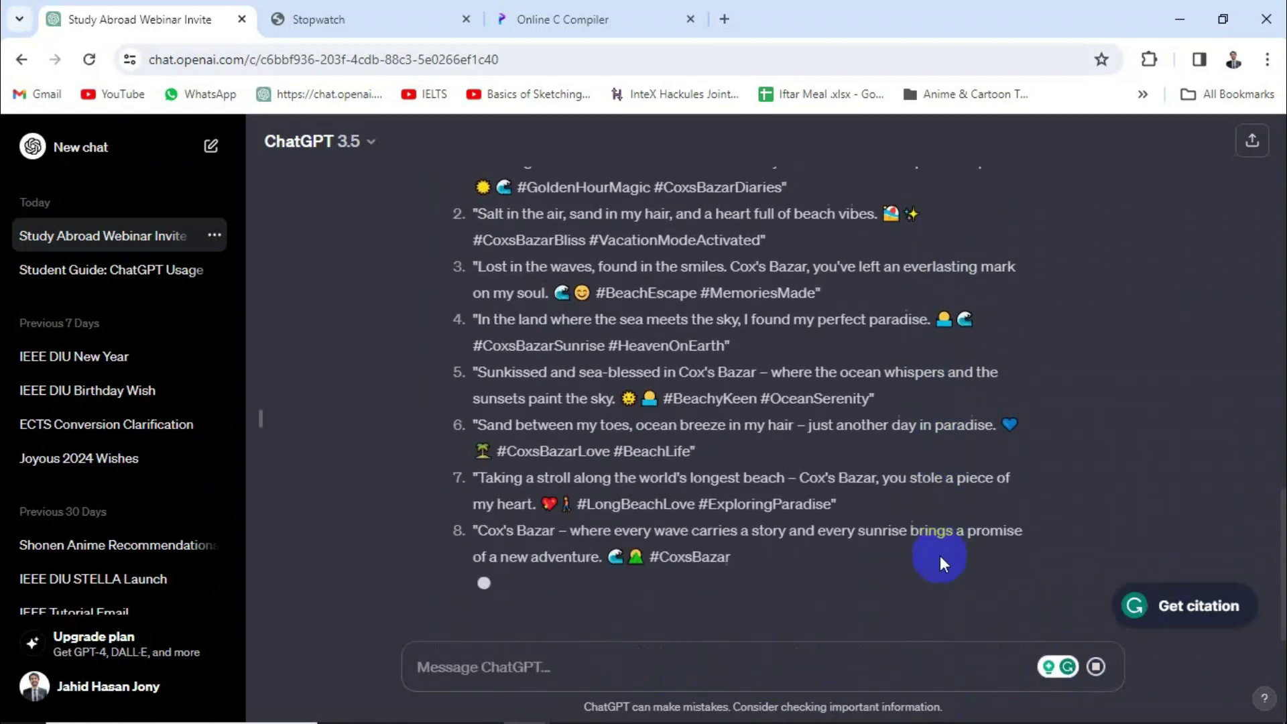
Read through the generated Cox's Bazar photo captions and their hashtags from the first to the tenth
{"action": "scroll", "coordinate": [941, 555], "scroll_direction": "up", "scroll_amount": 3}
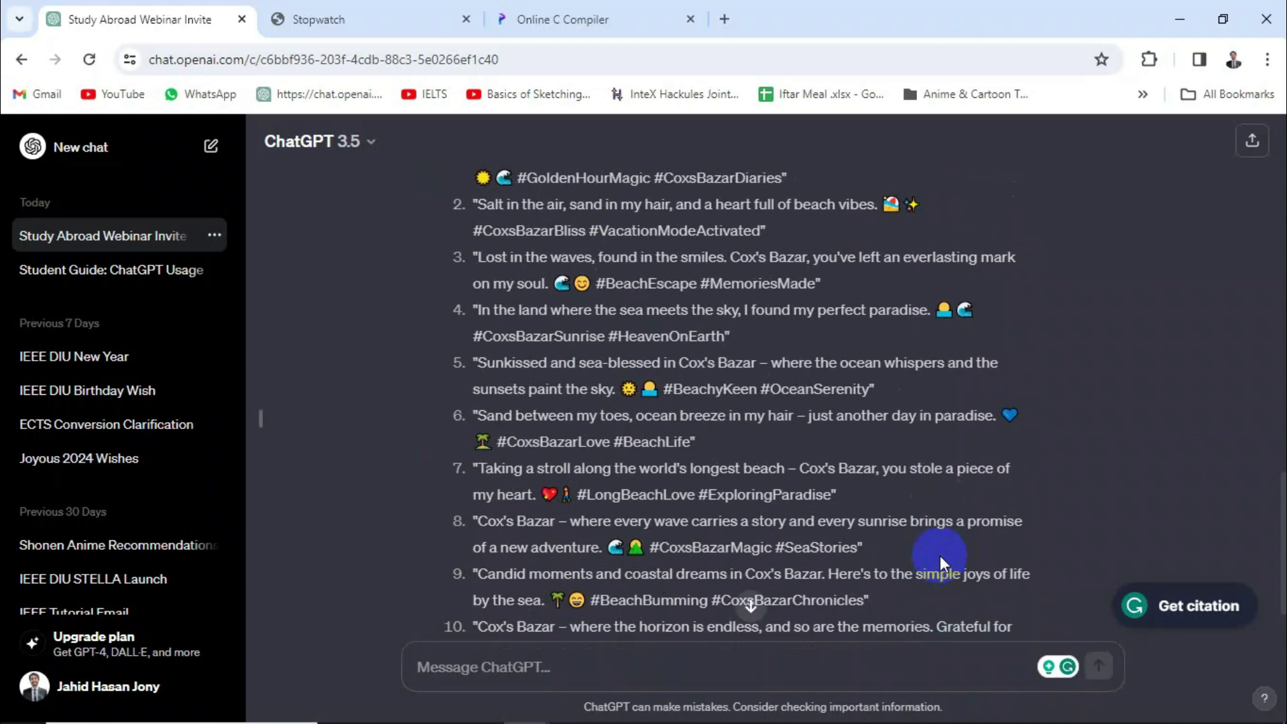
{"action": "scroll", "coordinate": [925, 550], "scroll_direction": "up", "scroll_amount": 3}
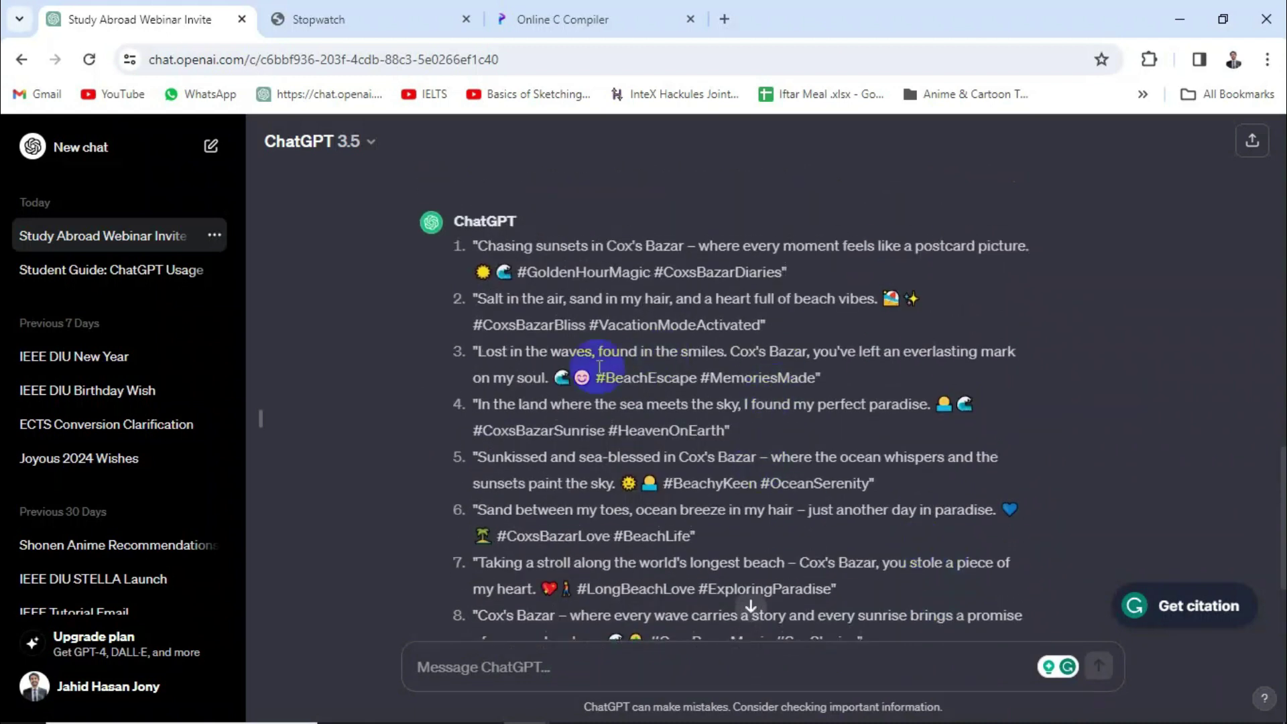
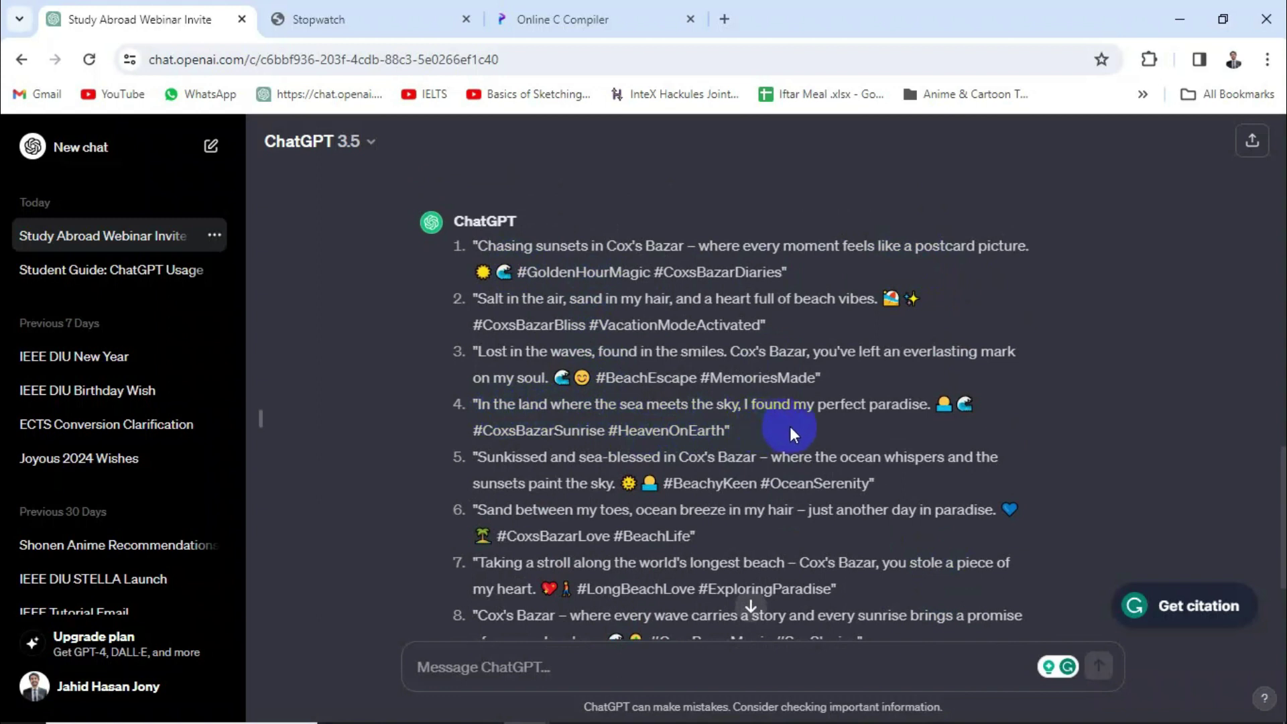
{"action": "left_click_drag", "start_coordinate": [457, 437], "coordinate": [637, 431]}
{"action": "scroll", "coordinate": [614, 479], "scroll_direction": "down", "scroll_amount": 1}
{"action": "scroll", "coordinate": [614, 479], "scroll_direction": "down", "scroll_amount": 1}
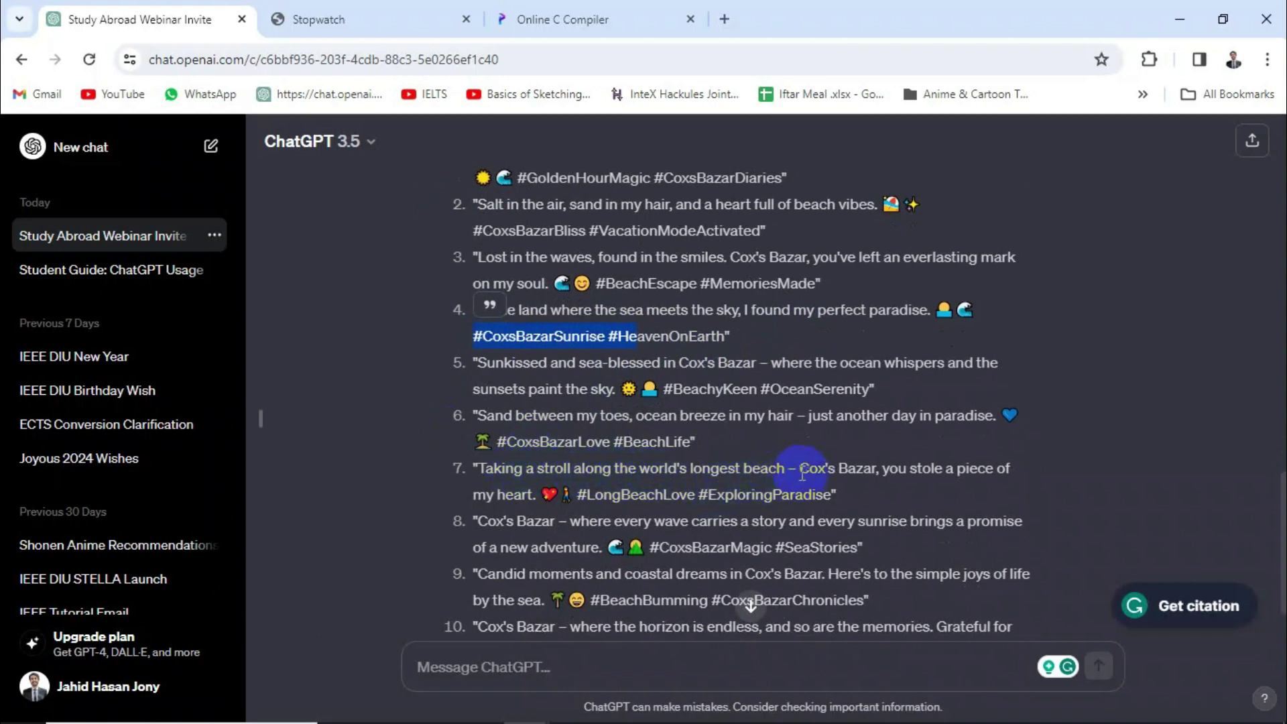
{"action": "left_click_drag", "start_coordinate": [801, 474], "coordinate": [899, 475]}
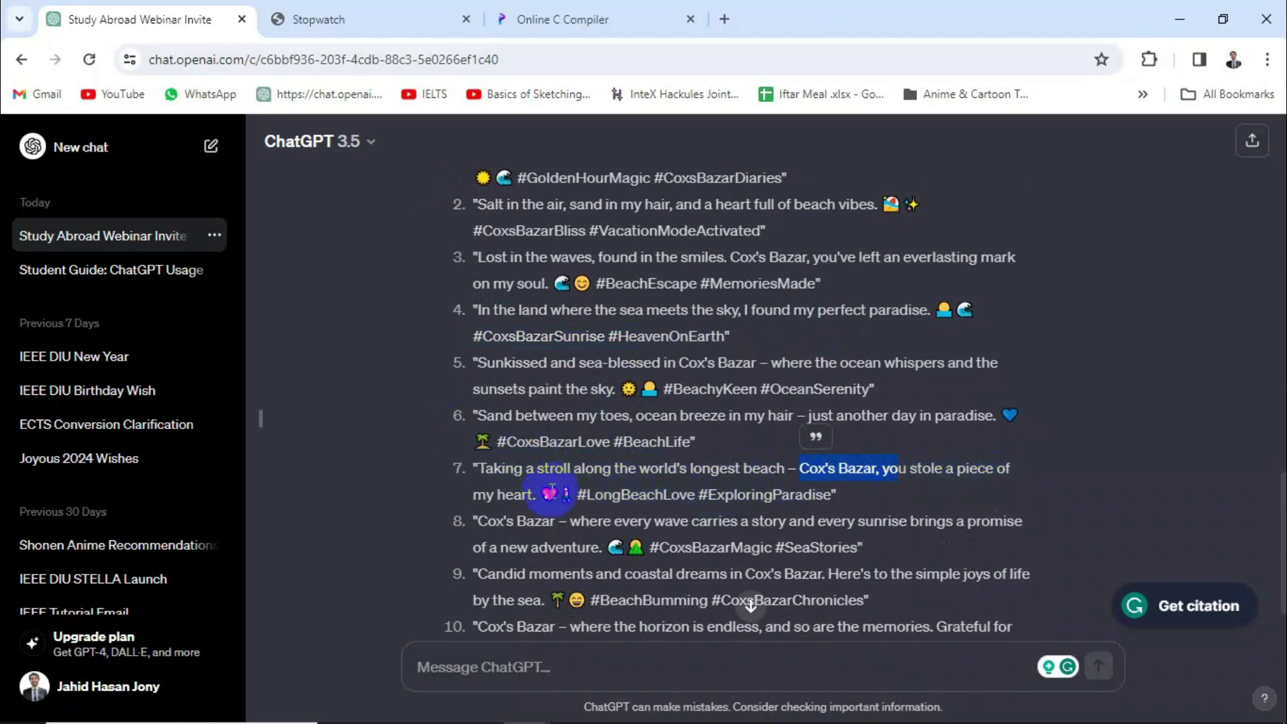
{"action": "scroll", "coordinate": [551, 489], "scroll_direction": "down", "scroll_amount": 1}
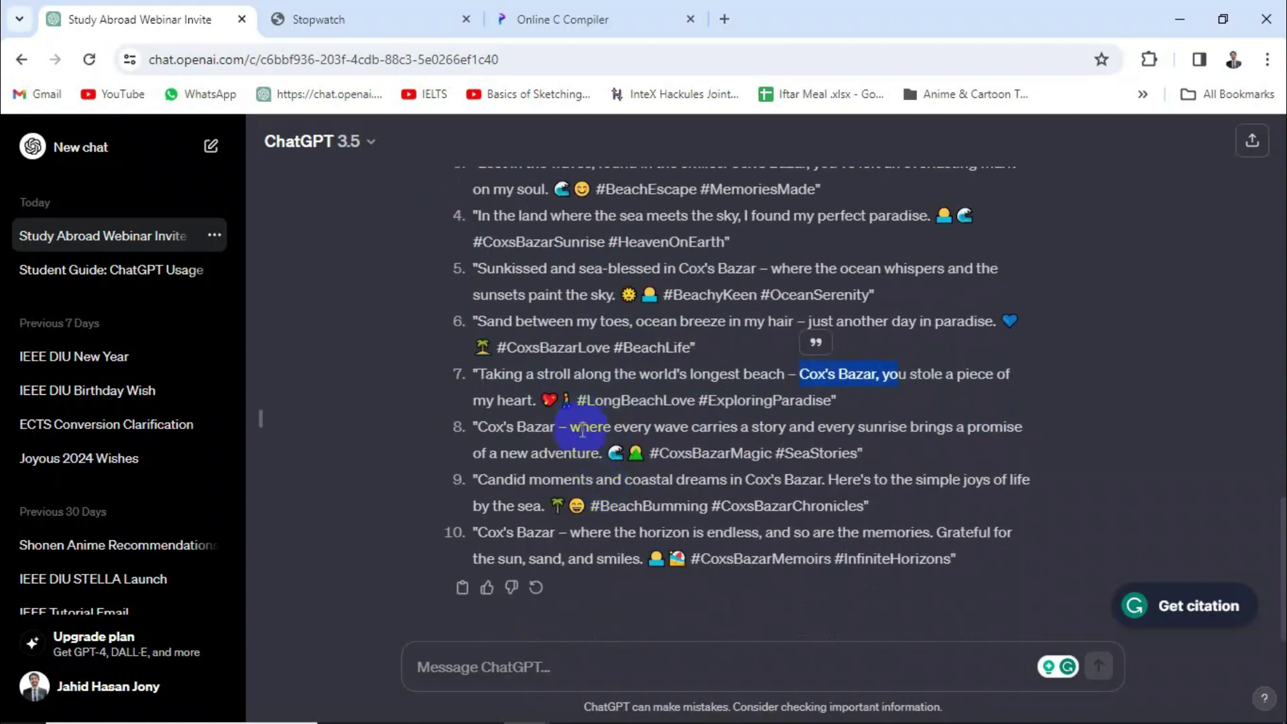
{"action": "left_click", "coordinate": [693, 455]}
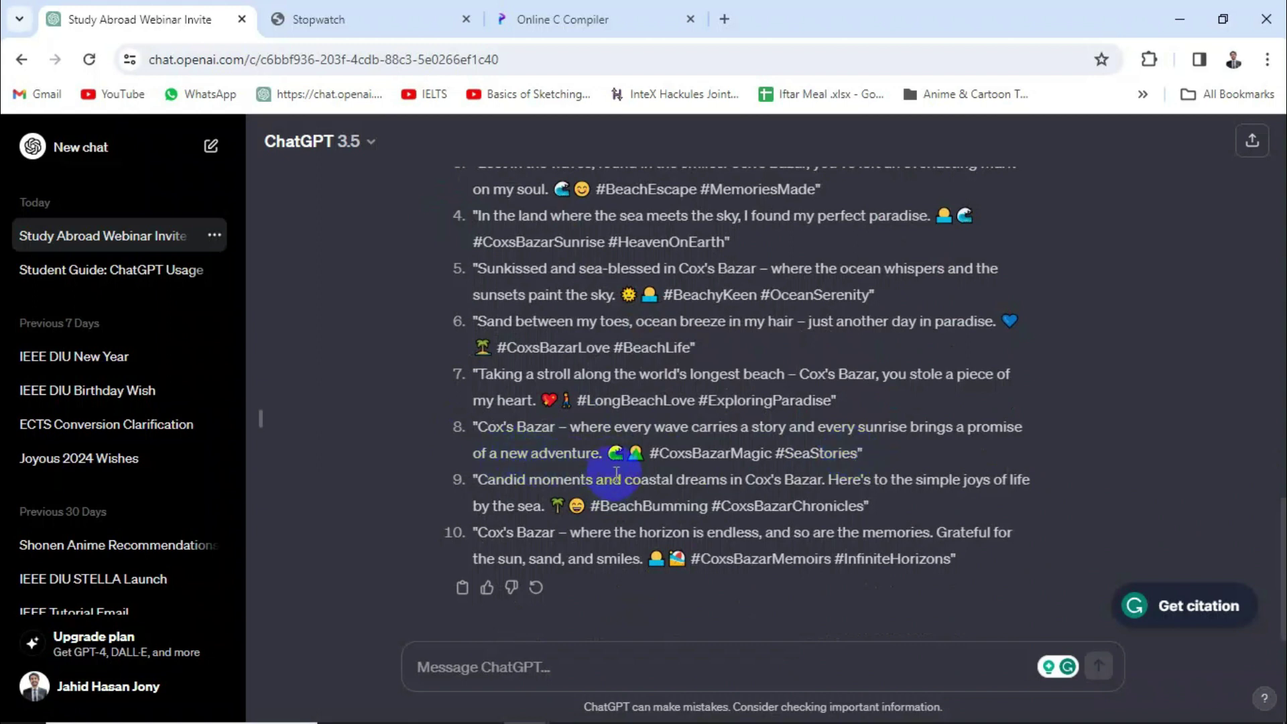
Check the captions against the request above them and select the sixth caption with its hashtags
{"action": "scroll", "coordinate": [643, 477], "scroll_direction": "up", "scroll_amount": 1}
{"action": "scroll", "coordinate": [658, 477], "scroll_direction": "up", "scroll_amount": 2}
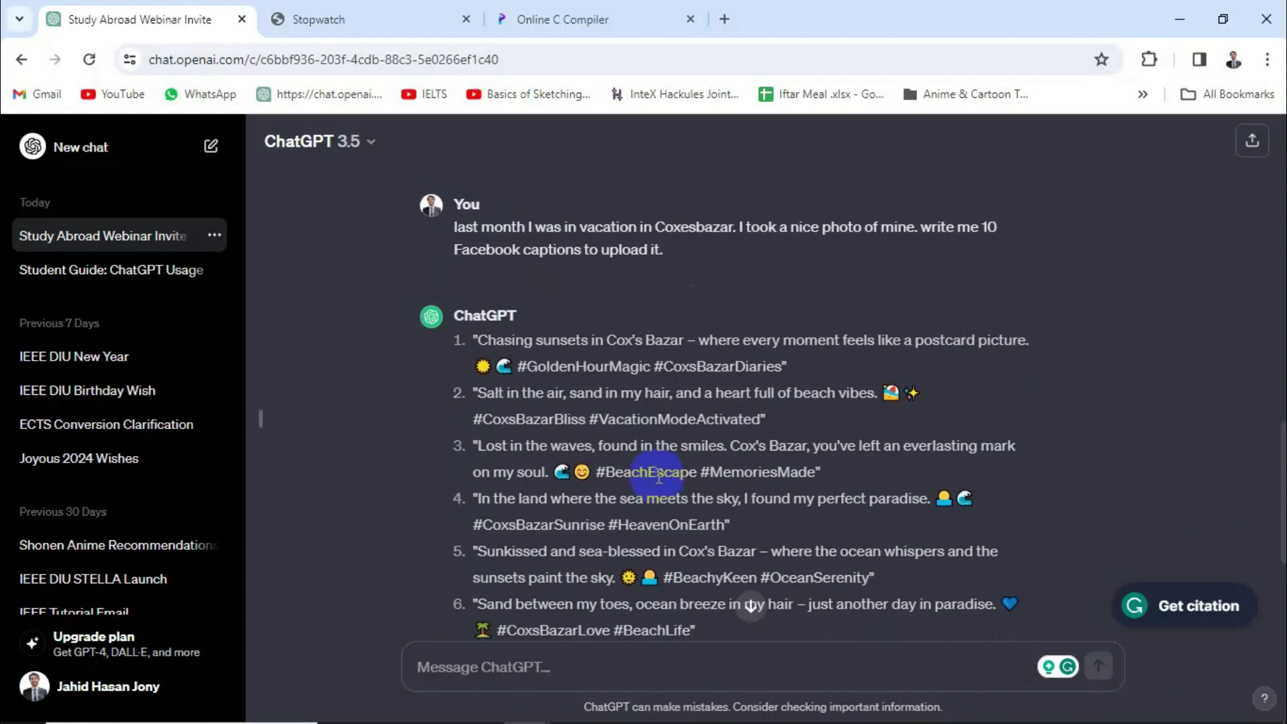
{"action": "scroll", "coordinate": [659, 477], "scroll_direction": "down", "scroll_amount": 3}
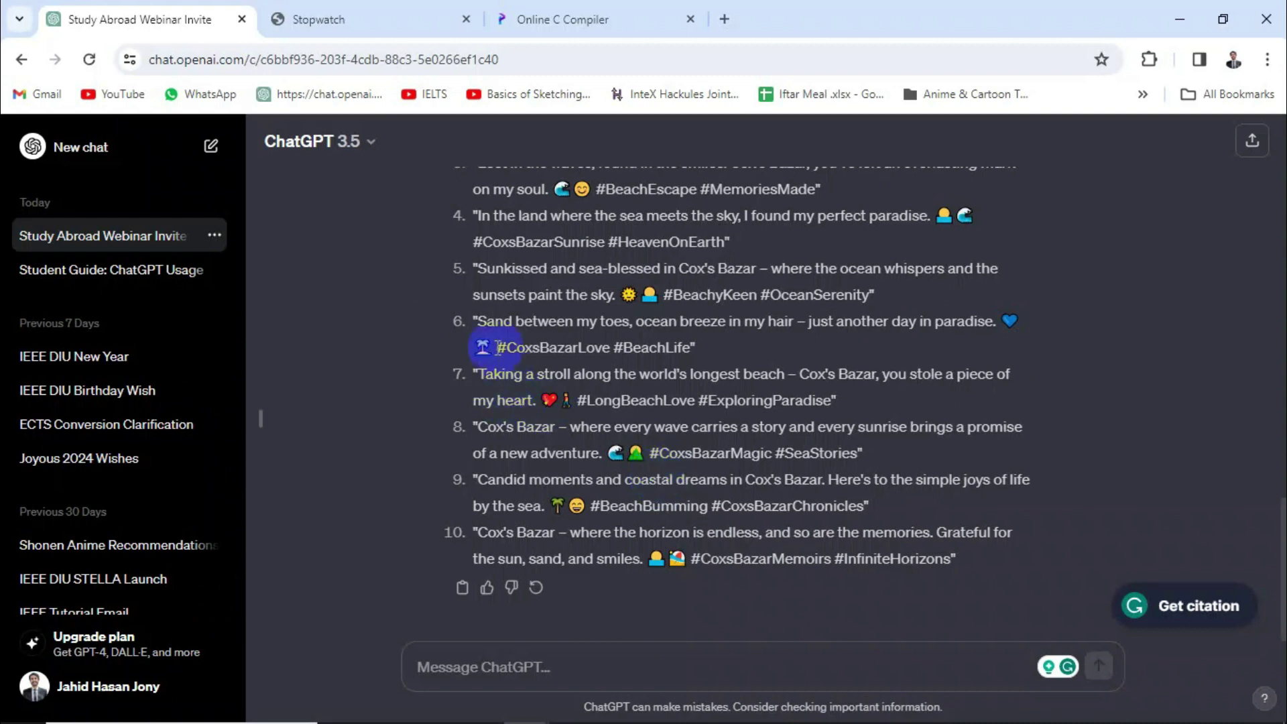
{"action": "left_click_drag", "start_coordinate": [476, 321], "coordinate": [715, 349]}
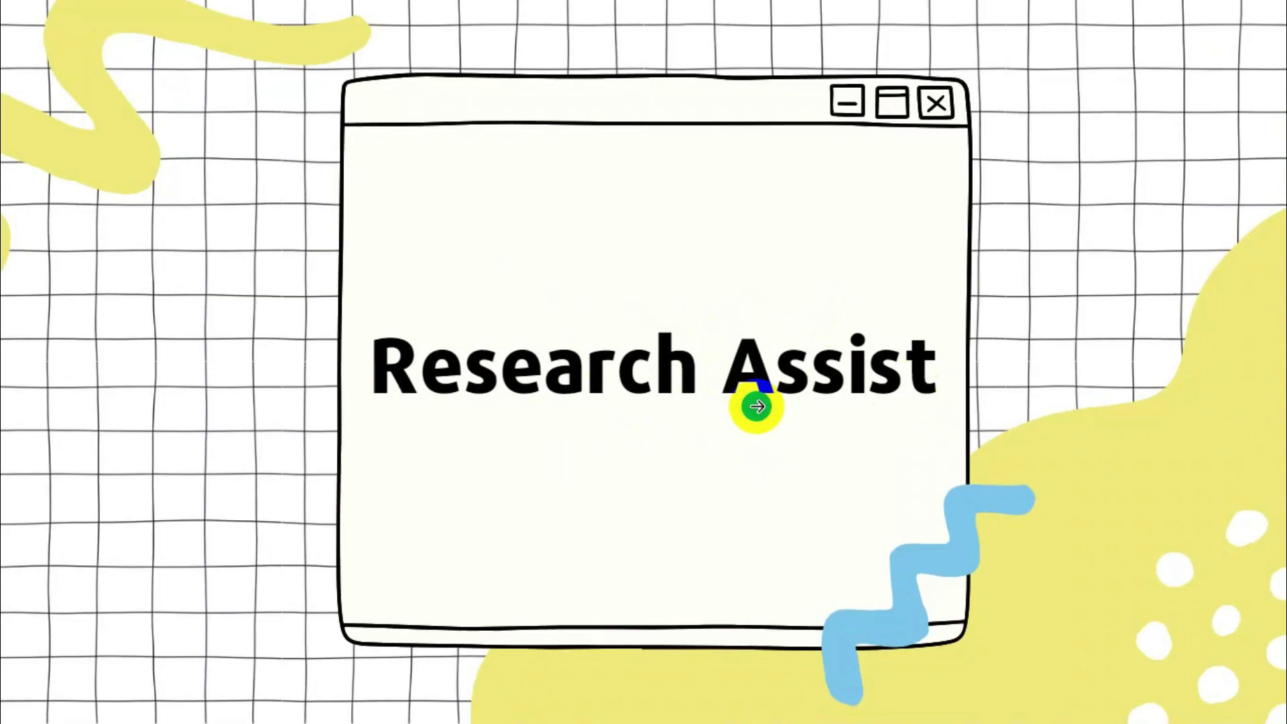
Switch from the presentation to the browser and open Google Scholar in a new tab by searching for "scholar google"
{"action": "key", "text": "alt+Tab"}
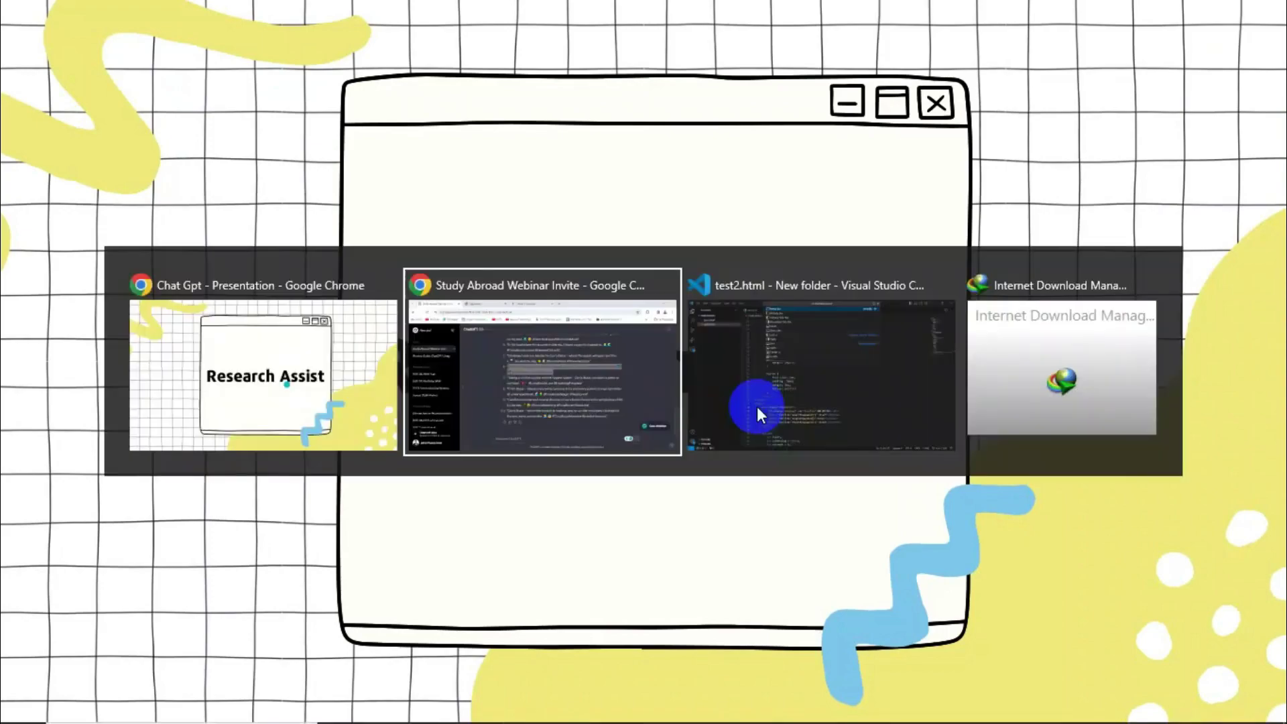
{"action": "scroll", "coordinate": [676, 350], "scroll_direction": "down", "scroll_amount": 4}
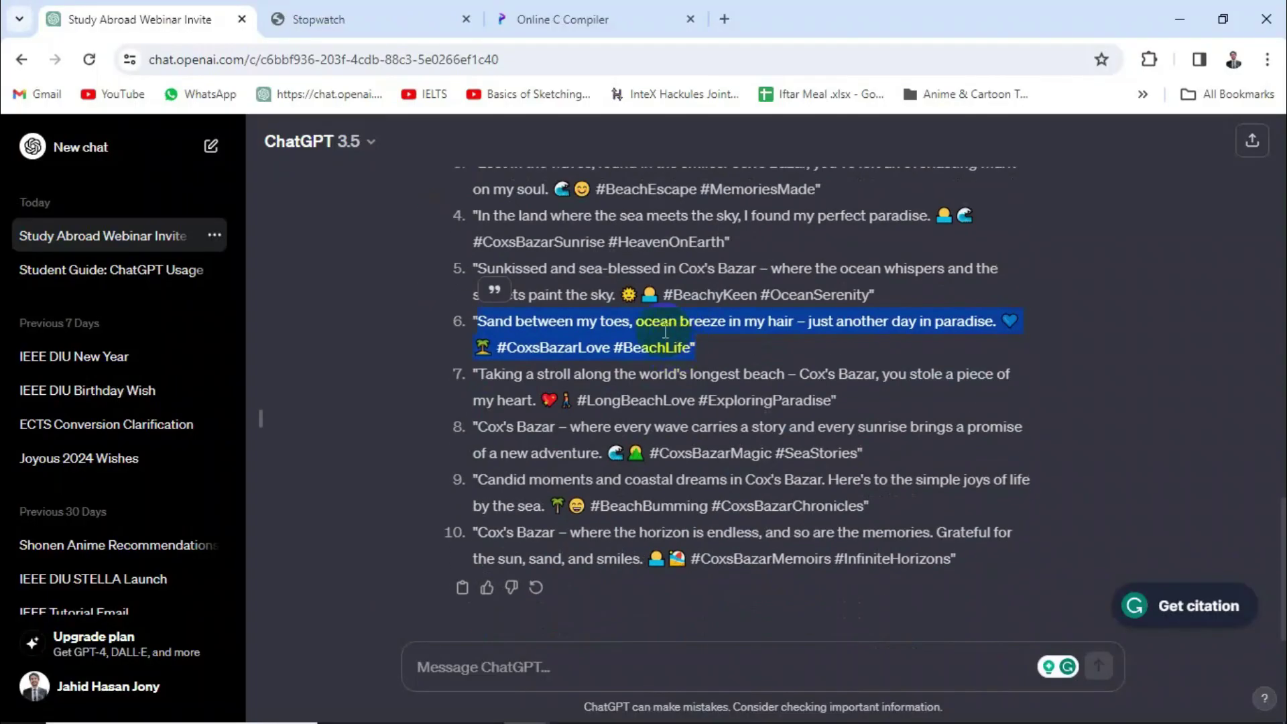
{"action": "left_click", "coordinate": [725, 19]}
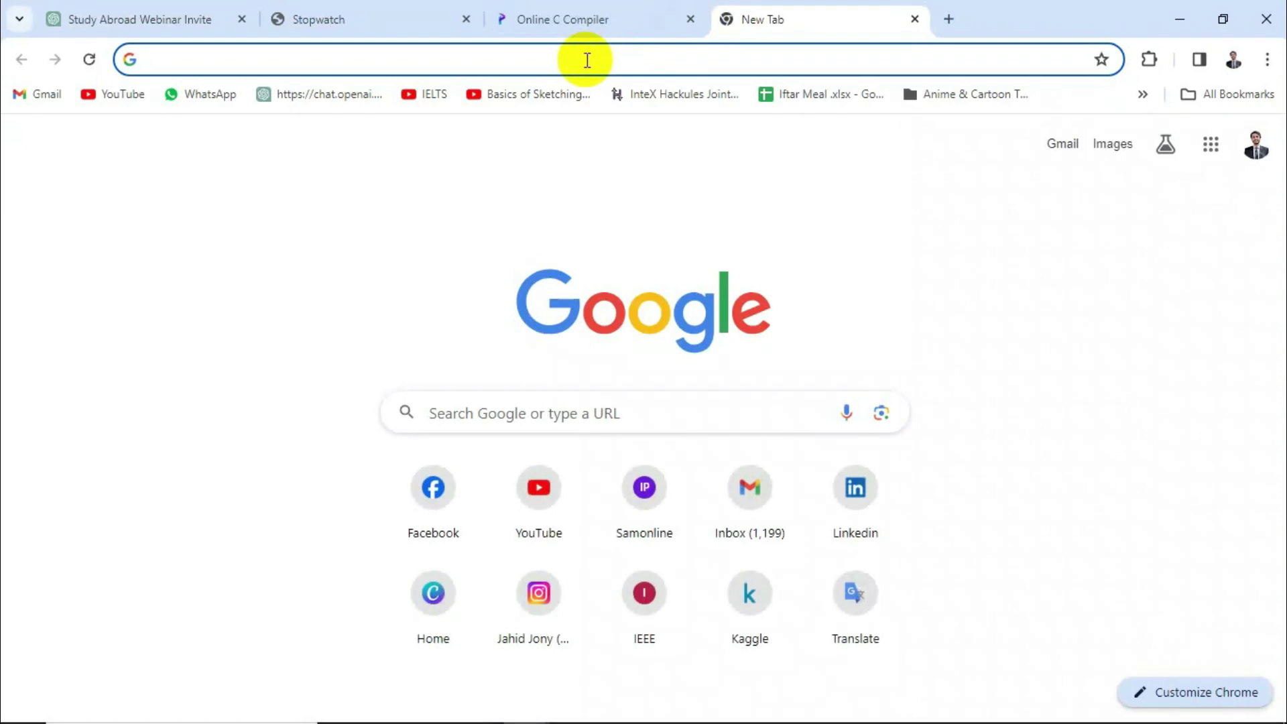
{"action": "type", "text": "scholar google"}
{"action": "key", "text": "Return"}
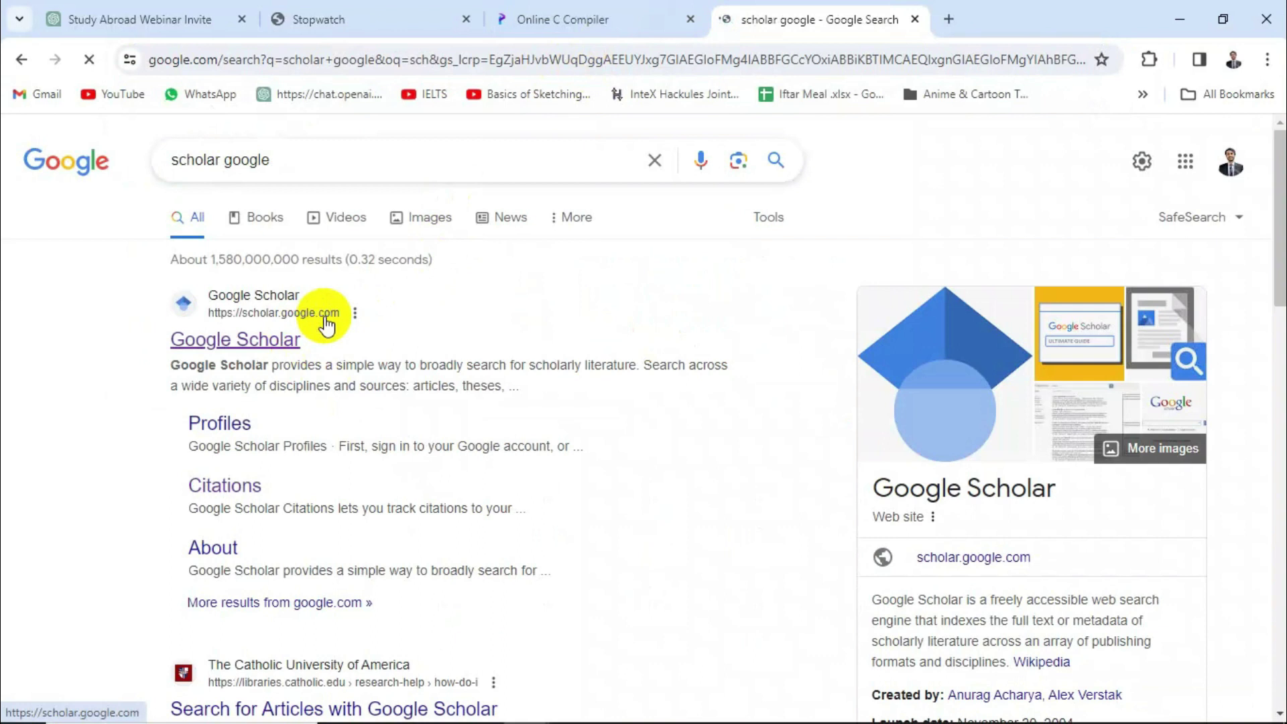
{"action": "left_click", "coordinate": [255, 341]}
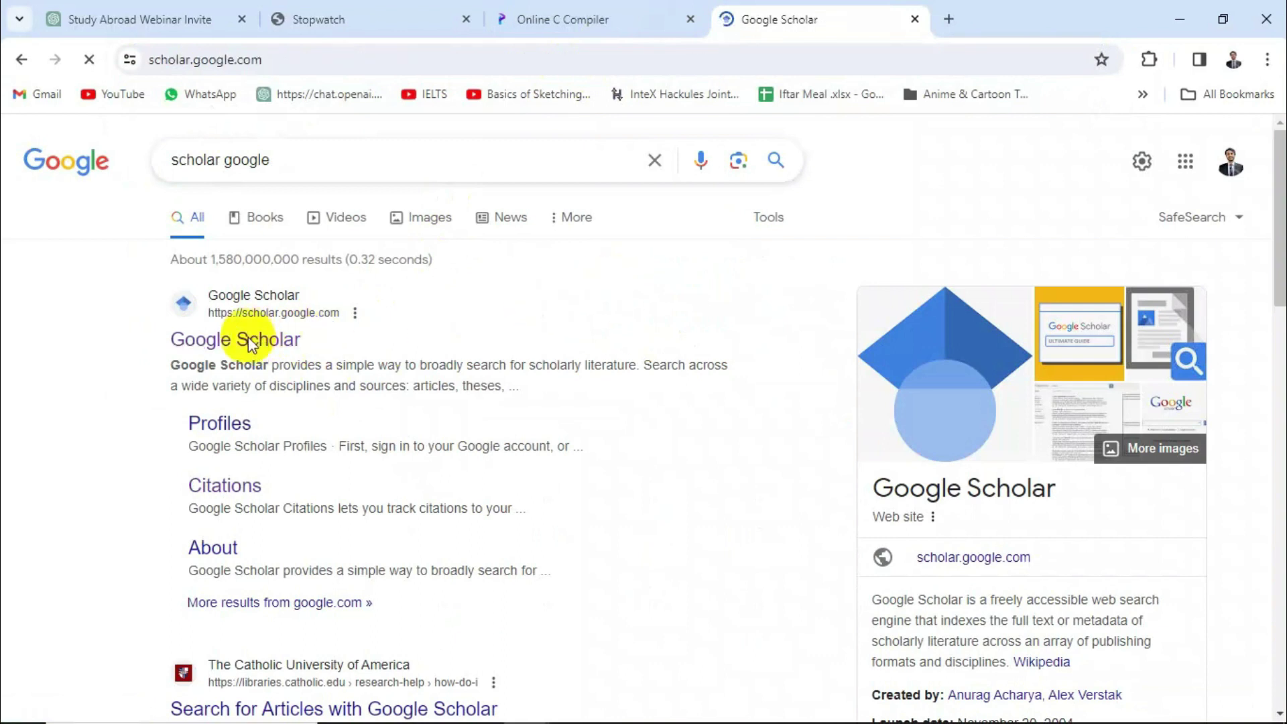
Search Google Scholar for "dengue disease prediction" and open the meta-analysis article on predictive symptoms and signs of severe dengue disease
{"action": "left_click", "coordinate": [451, 313]}
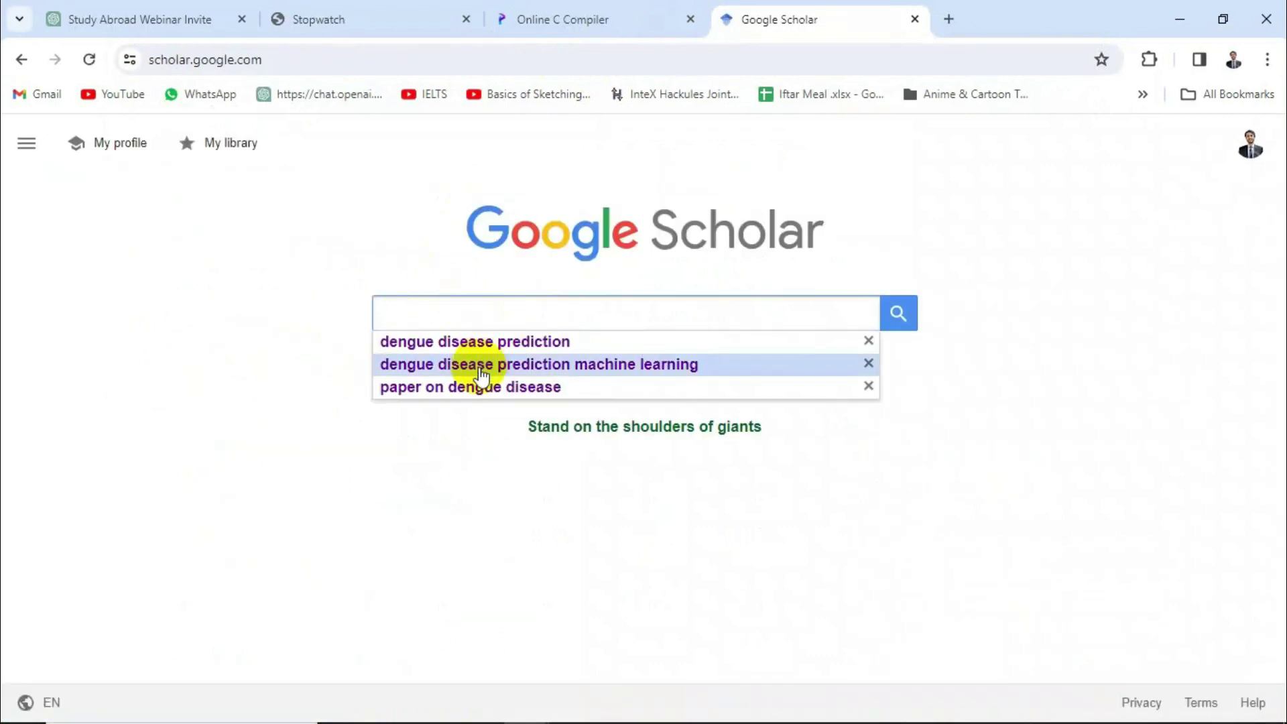
{"action": "left_click", "coordinate": [453, 343]}
{"action": "scroll", "coordinate": [654, 332], "scroll_direction": "down", "scroll_amount": 6}
{"action": "scroll", "coordinate": [654, 328], "scroll_direction": "down", "scroll_amount": 6}
{"action": "scroll", "coordinate": [654, 329], "scroll_direction": "up", "scroll_amount": 15}
{"action": "left_click", "coordinate": [513, 248]}
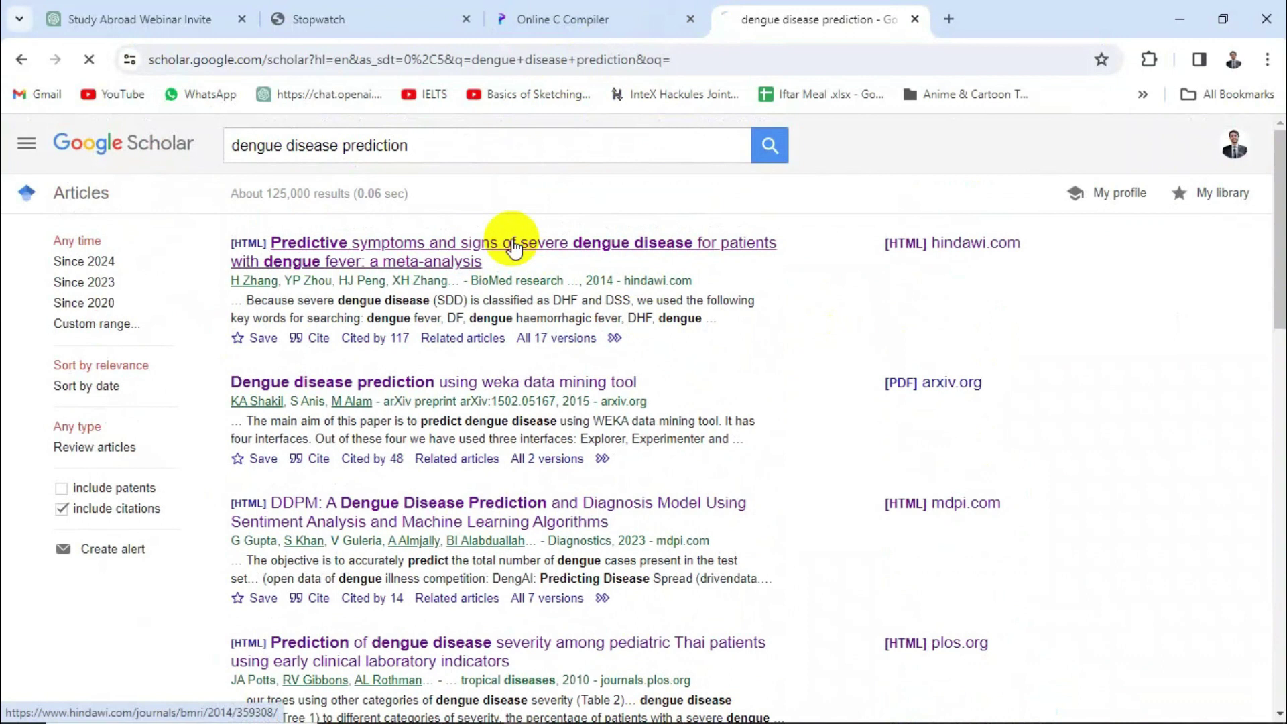
{"action": "scroll", "coordinate": [637, 315], "scroll_direction": "down", "scroll_amount": 4}
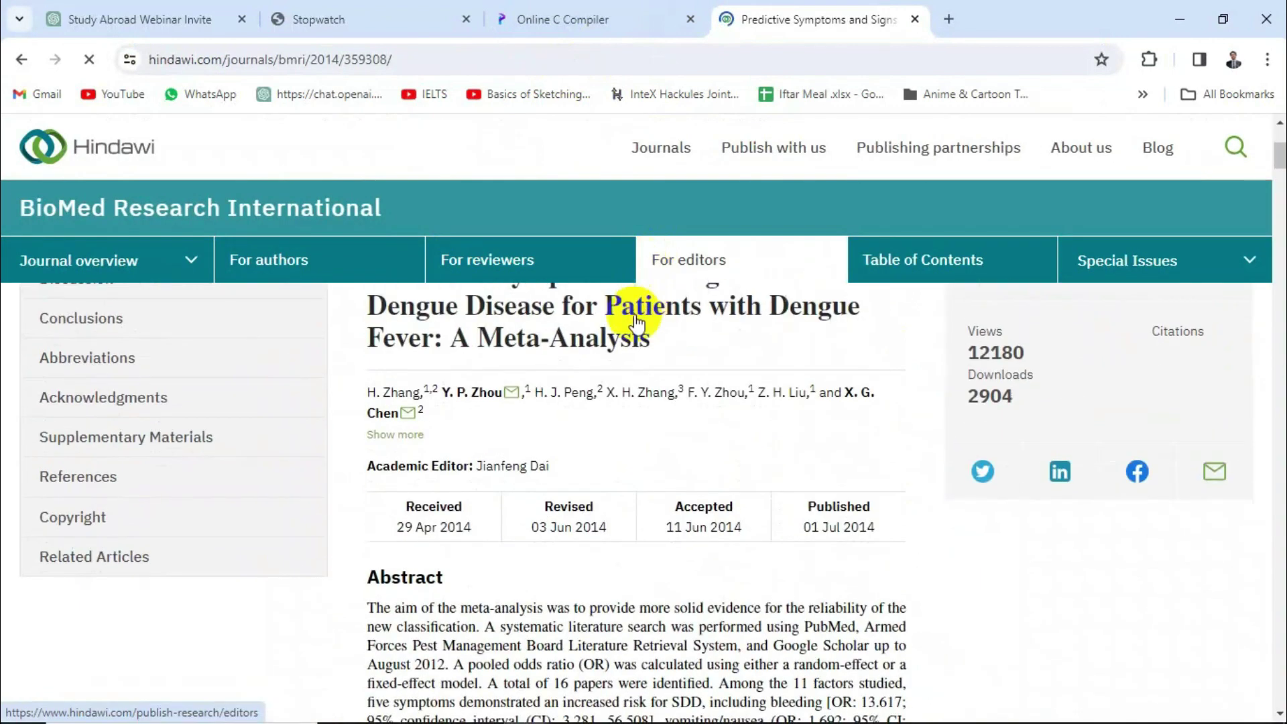
Highlight the article's DOI link beside its article ID
{"action": "scroll", "coordinate": [635, 322], "scroll_direction": "up", "scroll_amount": 3}
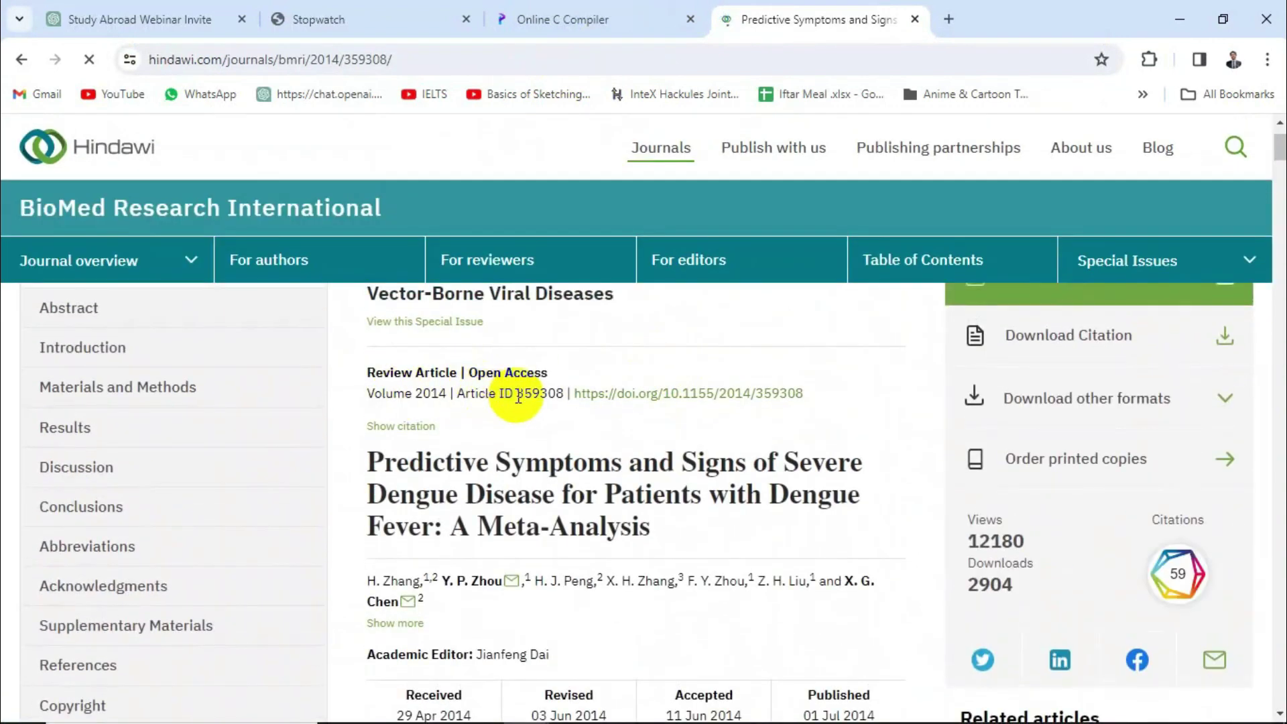
{"action": "left_click_drag", "start_coordinate": [572, 393], "coordinate": [882, 396]}
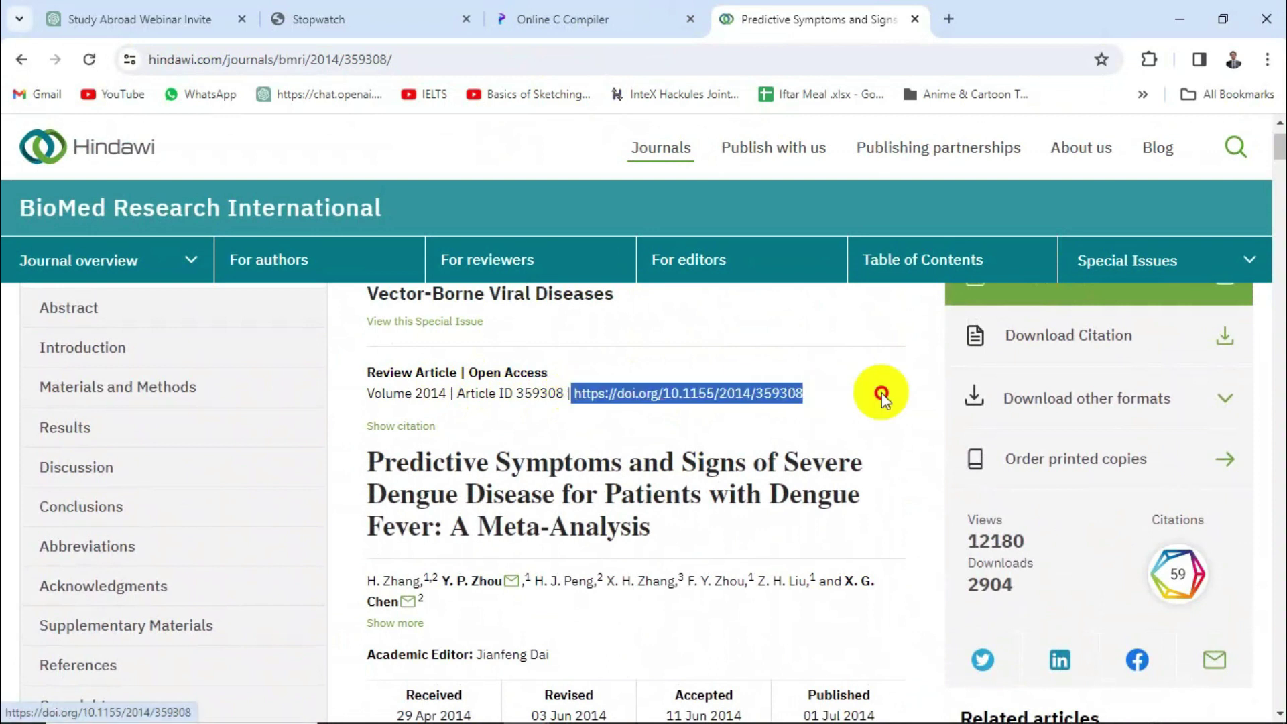
{"action": "left_click", "coordinate": [872, 395]}
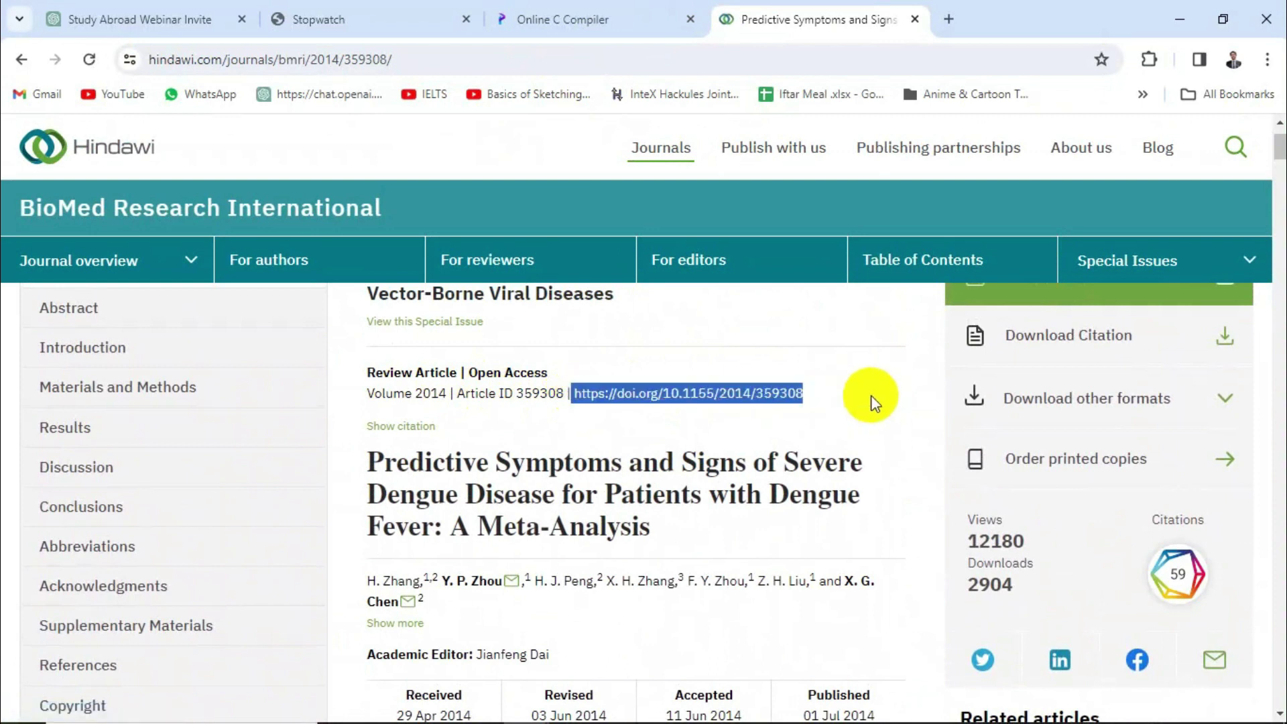
Select and copy the full text of the article's Introduction section, from its first paragraph up to Materials and Methods
{"action": "scroll", "coordinate": [891, 362], "scroll_direction": "down", "scroll_amount": 13}
{"action": "scroll", "coordinate": [858, 370], "scroll_direction": "down", "scroll_amount": 9}
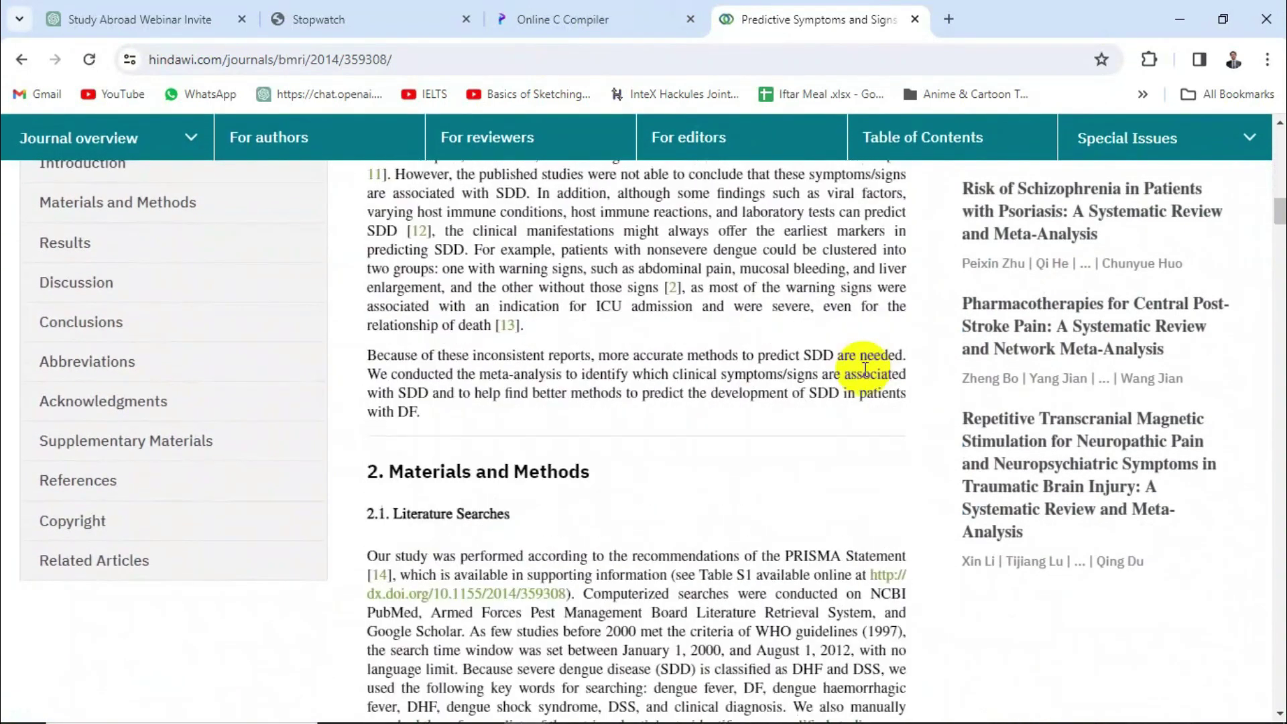
{"action": "scroll", "coordinate": [855, 368], "scroll_direction": "up", "scroll_amount": 7}
{"action": "scroll", "coordinate": [480, 410], "scroll_direction": "up", "scroll_amount": 3}
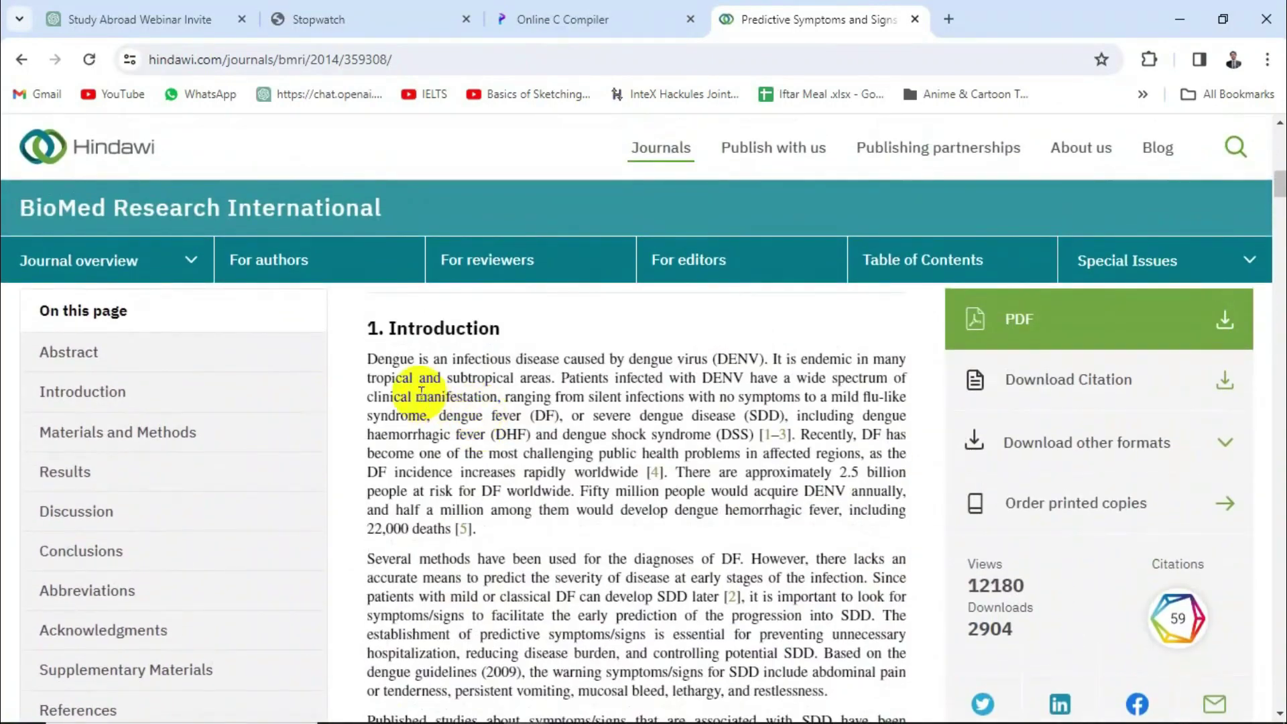
{"action": "left_click_drag", "start_coordinate": [362, 362], "coordinate": [455, 303]}
{"action": "scroll", "coordinate": [402, 425], "scroll_direction": "down", "scroll_amount": 5}
{"action": "scroll", "coordinate": [565, 537], "scroll_direction": "down", "scroll_amount": 7}
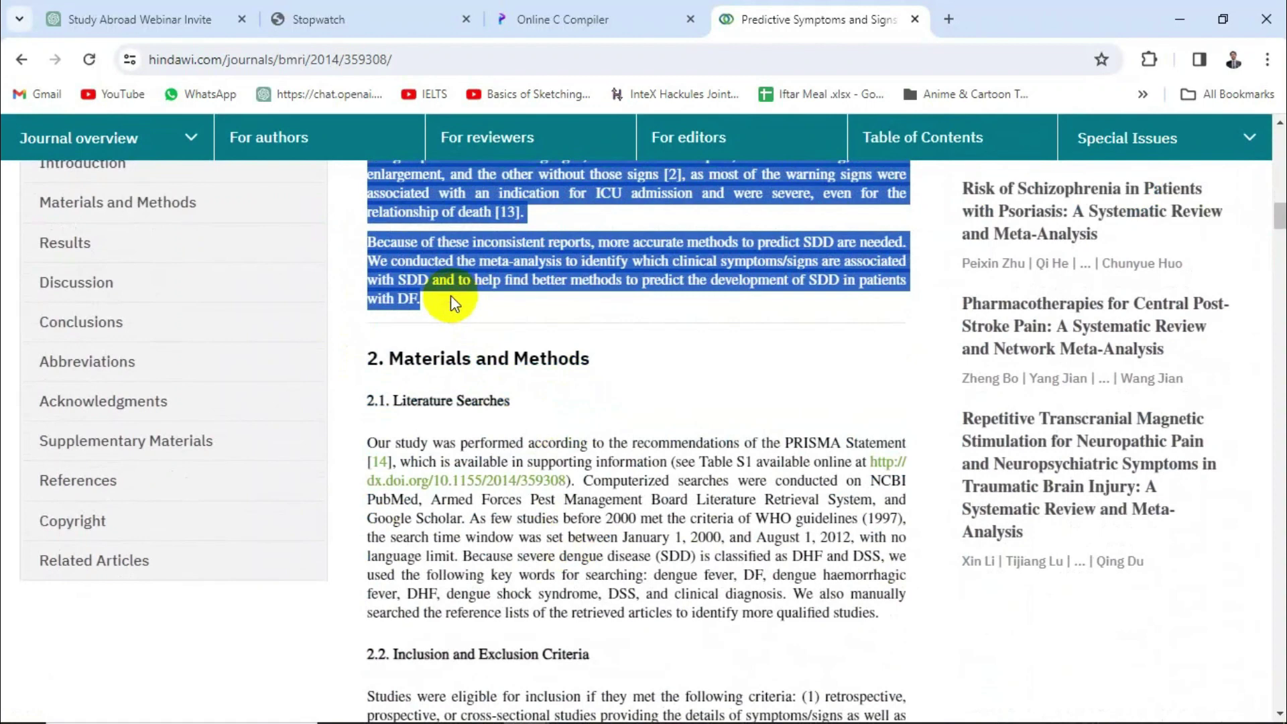
{"action": "left_click", "coordinate": [603, 359]}
{"action": "scroll", "coordinate": [605, 361], "scroll_direction": "up", "scroll_amount": 8}
{"action": "scroll", "coordinate": [605, 361], "scroll_direction": "up", "scroll_amount": 3}
{"action": "scroll", "coordinate": [634, 468], "scroll_direction": "down", "scroll_amount": 4}
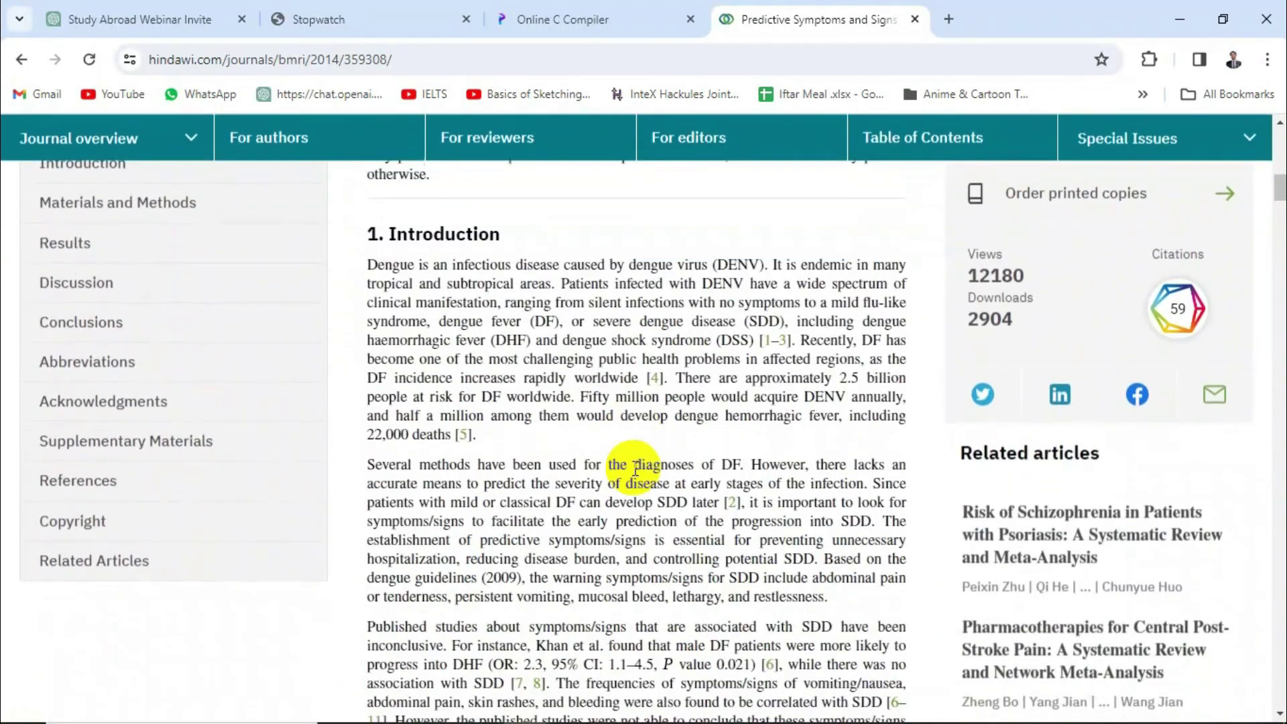
Return to the ChatGPT conversation and paste the copied dengue introduction into a new message
{"action": "left_click", "coordinate": [165, 15]}
{"action": "left_click", "coordinate": [582, 654]}
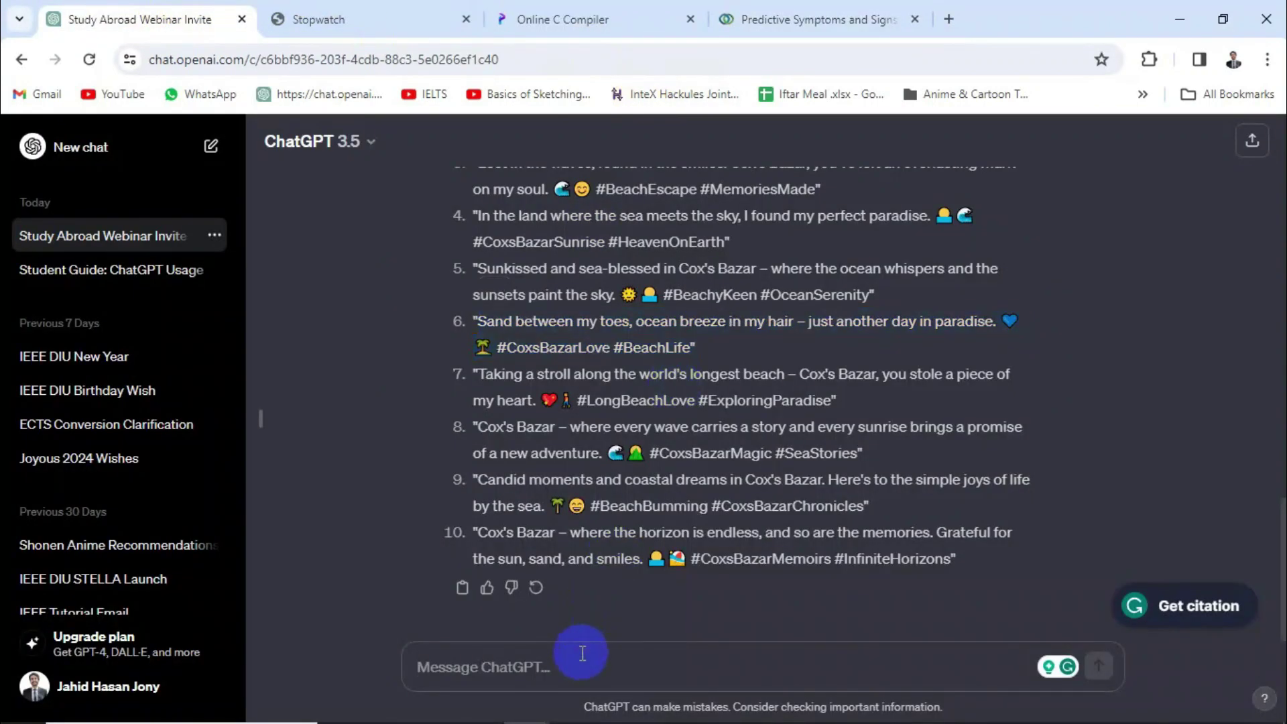
{"action": "key", "text": "ctrl+v"}
{"action": "scroll", "coordinate": [656, 603], "scroll_direction": "up", "scroll_amount": 5}
{"action": "scroll", "coordinate": [662, 558], "scroll_direction": "down", "scroll_amount": 10}
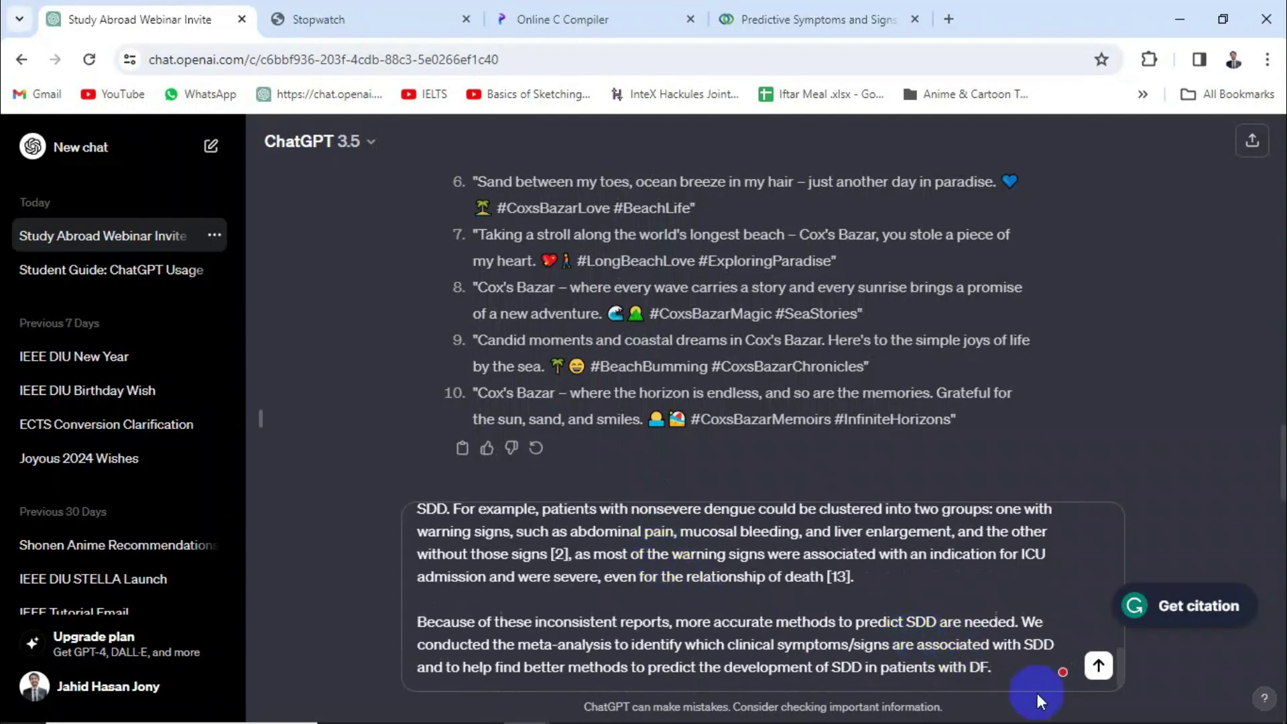
Add "summarize this introduction in an easy way." below the pasted text, accepting the grammar correction, and send the message
{"action": "scroll", "coordinate": [1036, 692], "scroll_direction": "down", "scroll_amount": 2}
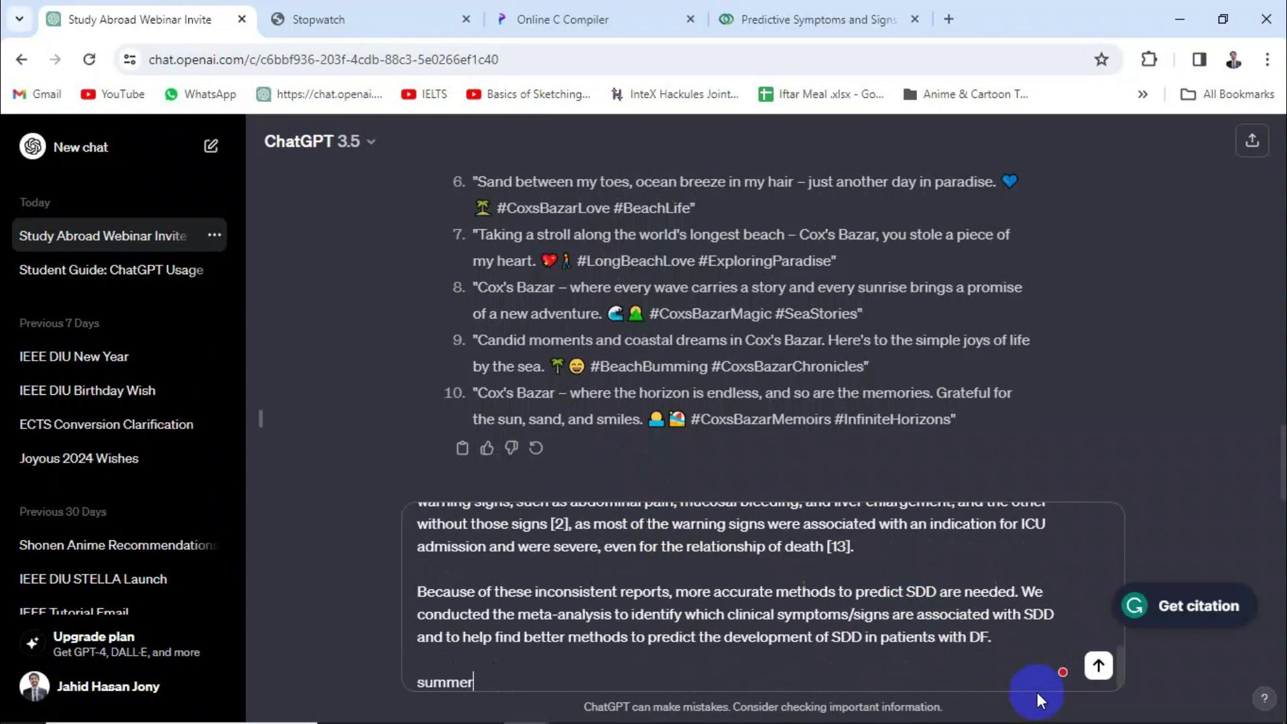
{"action": "type", "text": "summerize this introduction in a easy way."}
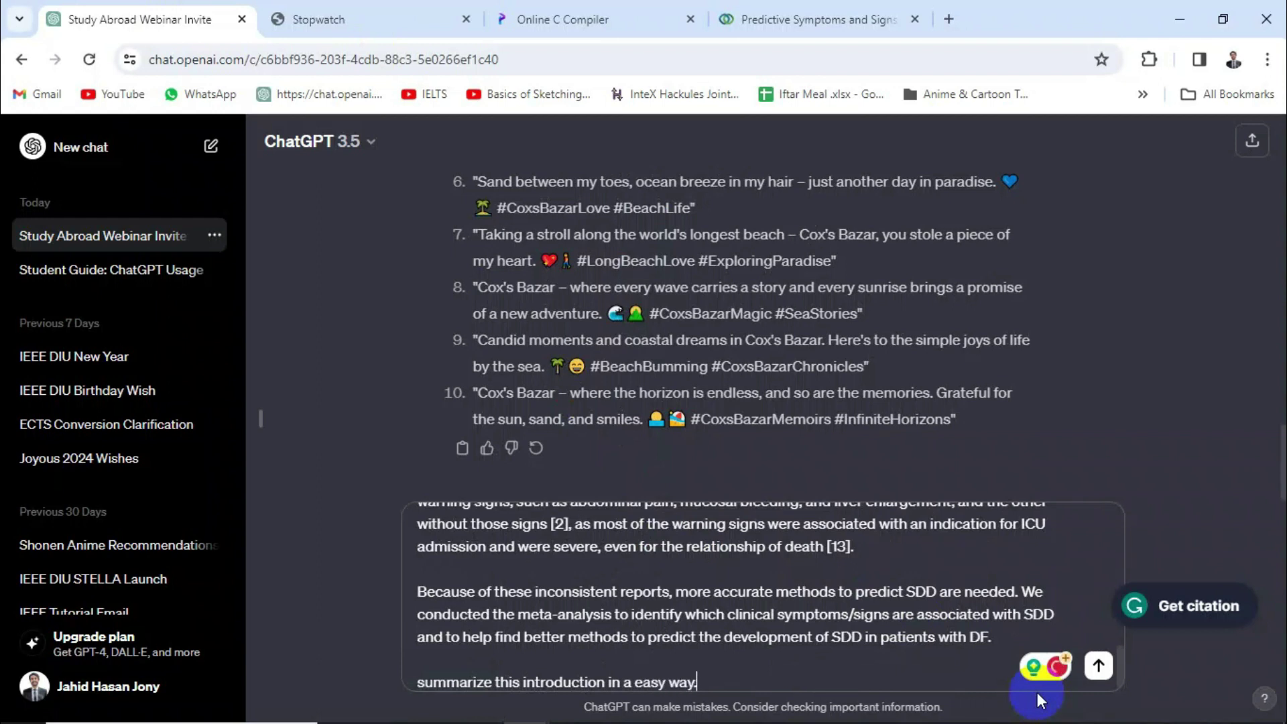
{"action": "scroll", "coordinate": [919, 582], "scroll_direction": "up", "scroll_amount": 10}
{"action": "scroll", "coordinate": [888, 589], "scroll_direction": "down", "scroll_amount": 3}
{"action": "scroll", "coordinate": [887, 588], "scroll_direction": "down", "scroll_amount": 5}
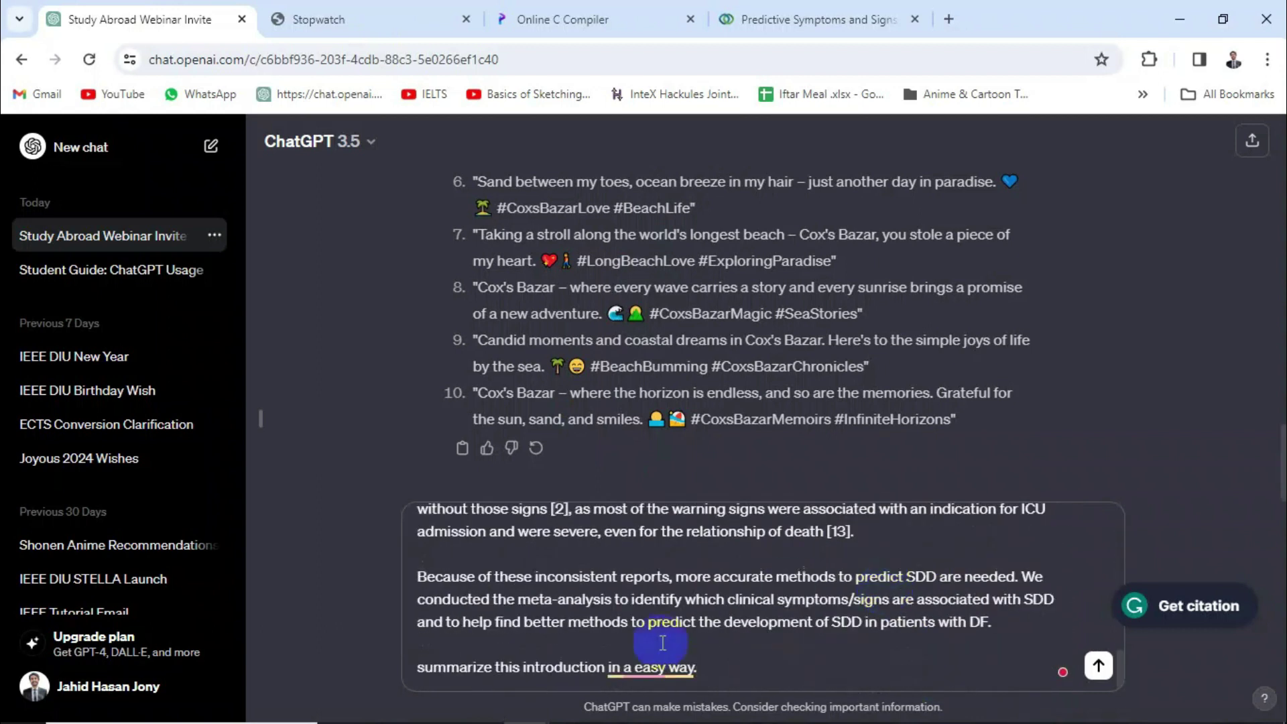
{"action": "left_click", "coordinate": [632, 678]}
{"action": "left_click", "coordinate": [653, 572]}
{"action": "left_click", "coordinate": [1099, 667]}
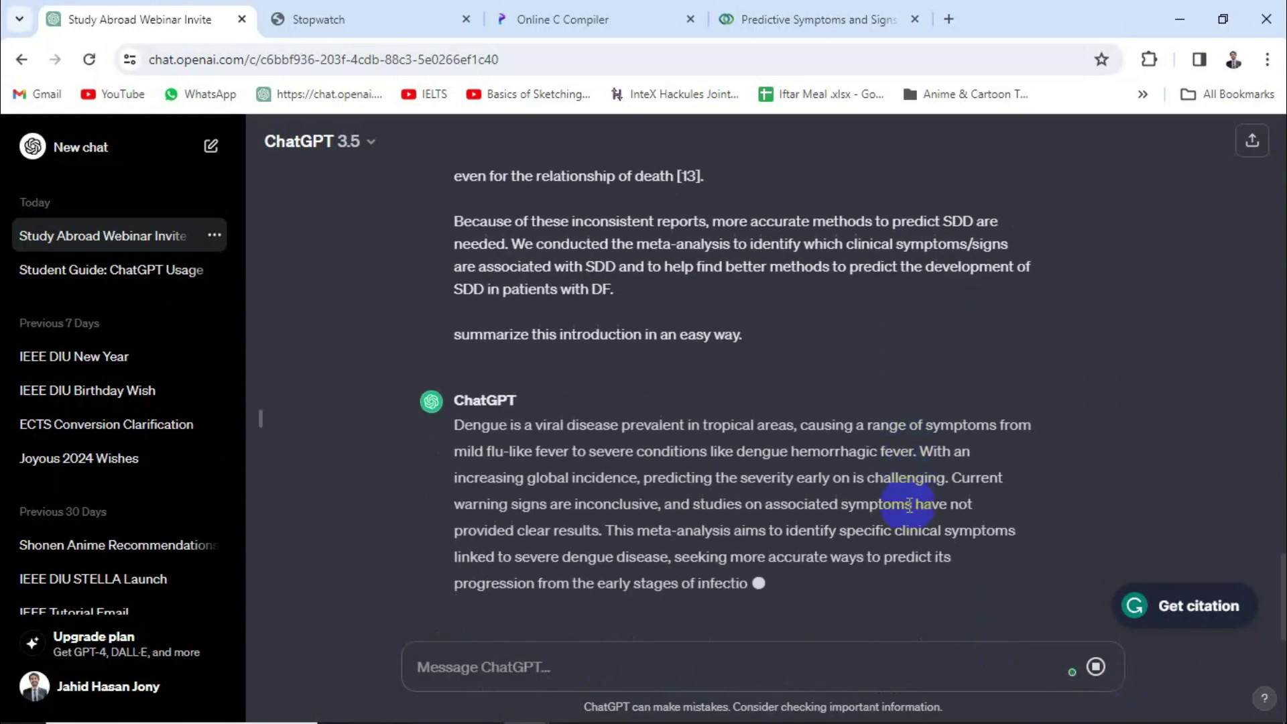
Compare the generated summary with the long pasted introduction and highlight the summary paragraph
{"action": "scroll", "coordinate": [868, 442], "scroll_direction": "up", "scroll_amount": 15}
{"action": "scroll", "coordinate": [864, 440], "scroll_direction": "down", "scroll_amount": 15}
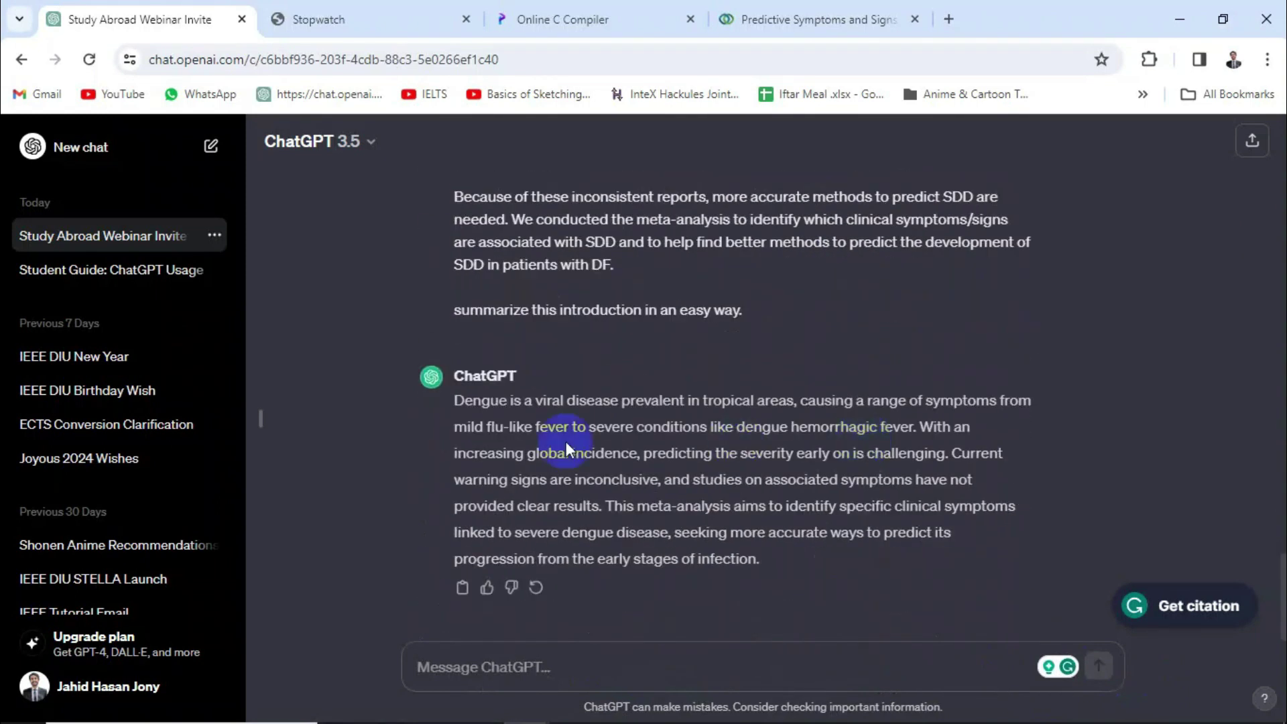
{"action": "left_click_drag", "start_coordinate": [454, 405], "coordinate": [771, 559]}
{"action": "left_click", "coordinate": [593, 448]}
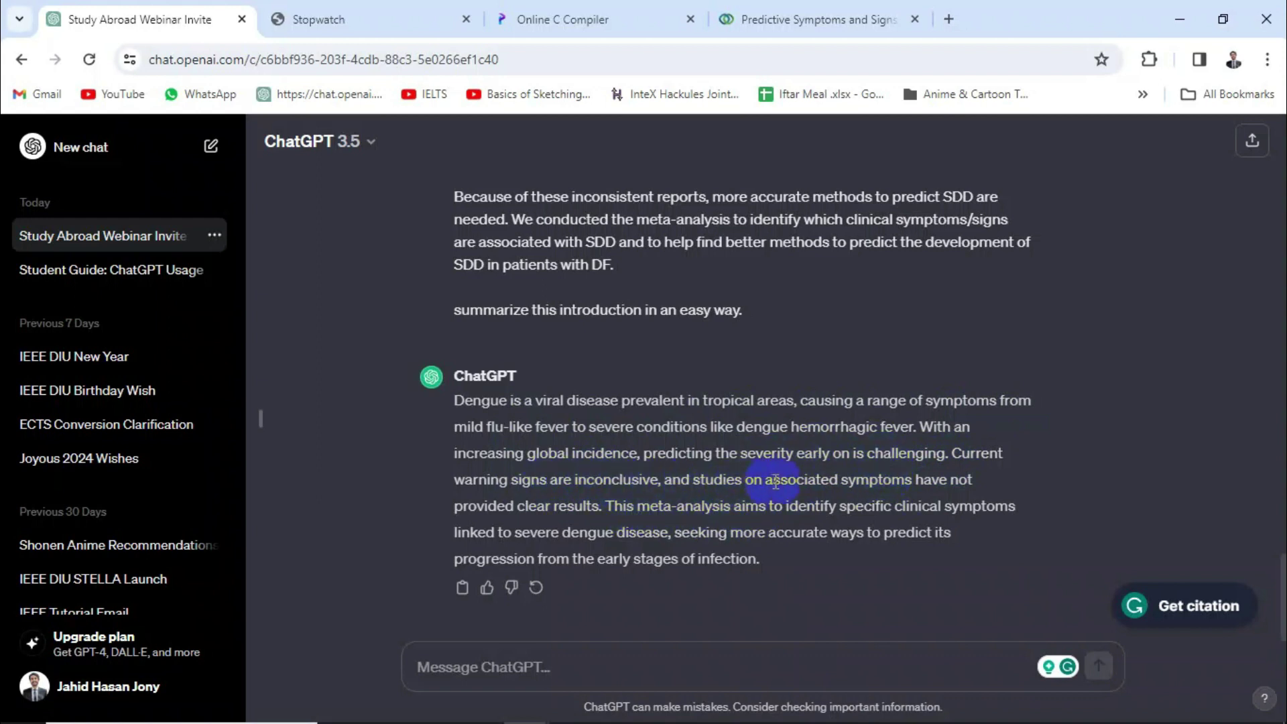
Copy the summary sentence "With an increasing global incidence, predicting the severity early on is challenging"
{"action": "left_click_drag", "start_coordinate": [918, 426], "coordinate": [947, 458]}
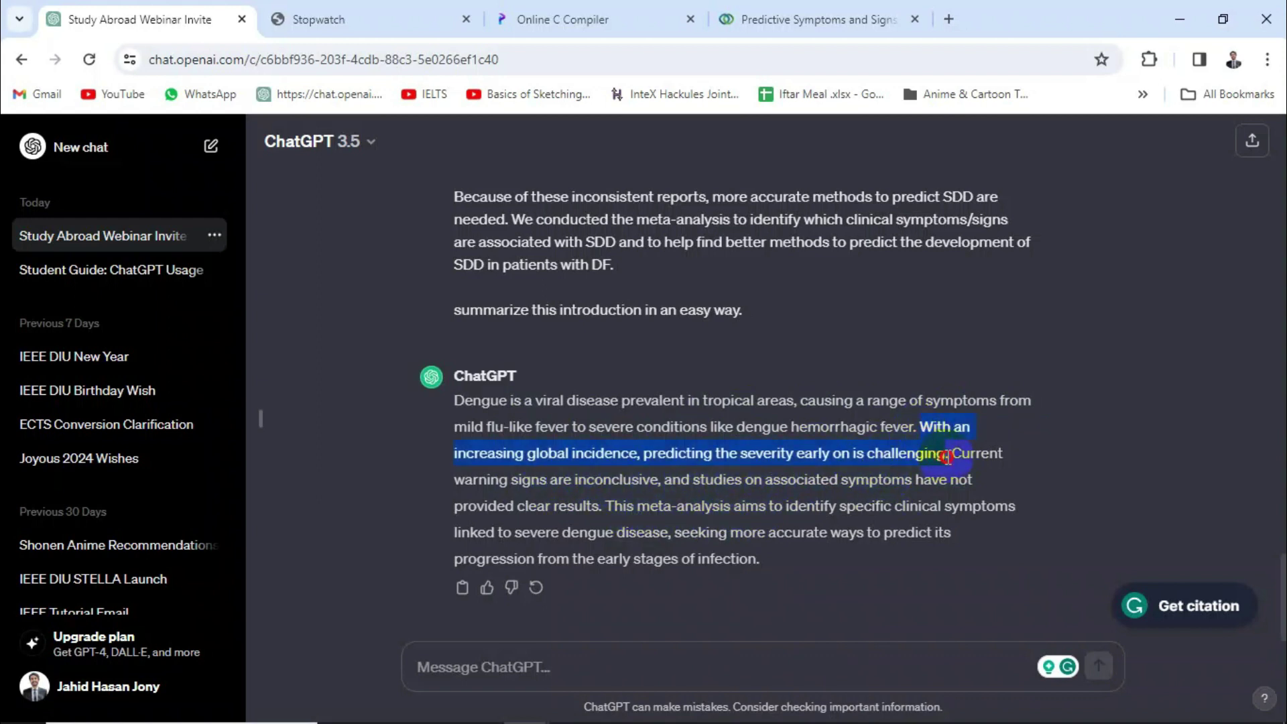
{"action": "right_click", "coordinate": [919, 455]}
{"action": "left_click", "coordinate": [594, 187]}
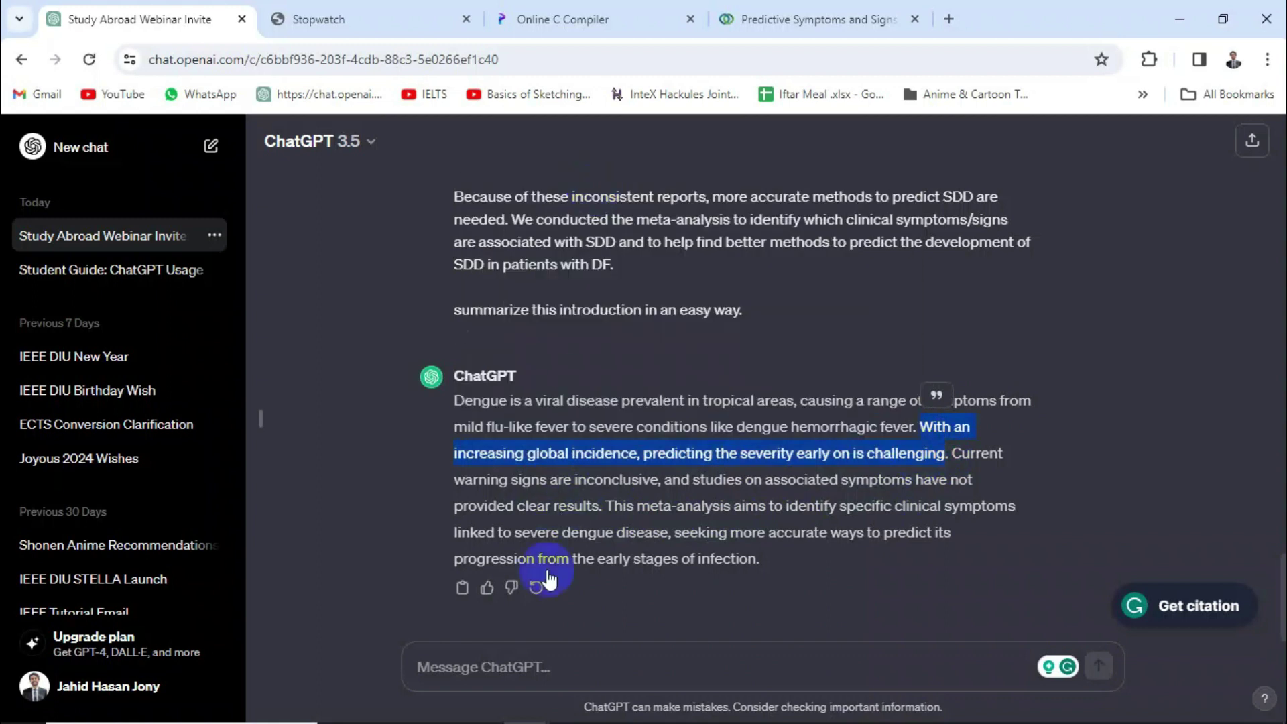
Send "explain me this line like i am a student of class 8." followed by the copied sentence in quotation marks
{"action": "left_click", "coordinate": [526, 666]}
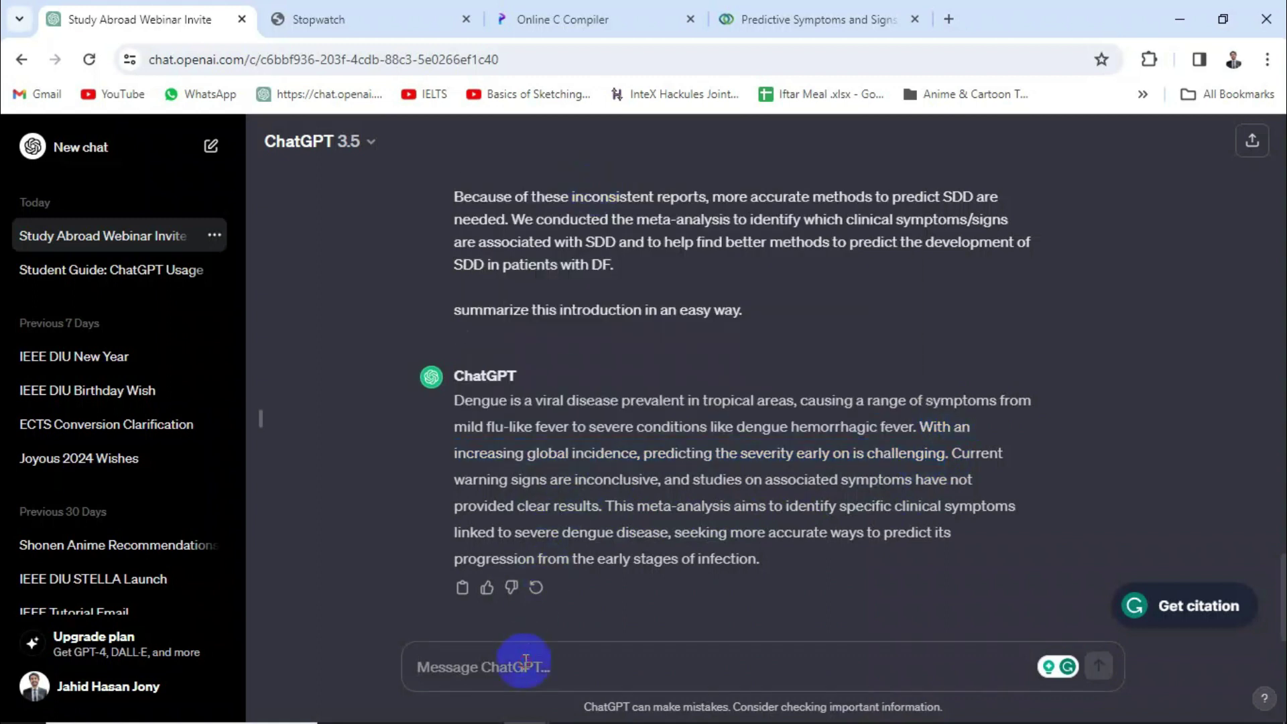
{"action": "type", "text": "explaim"}
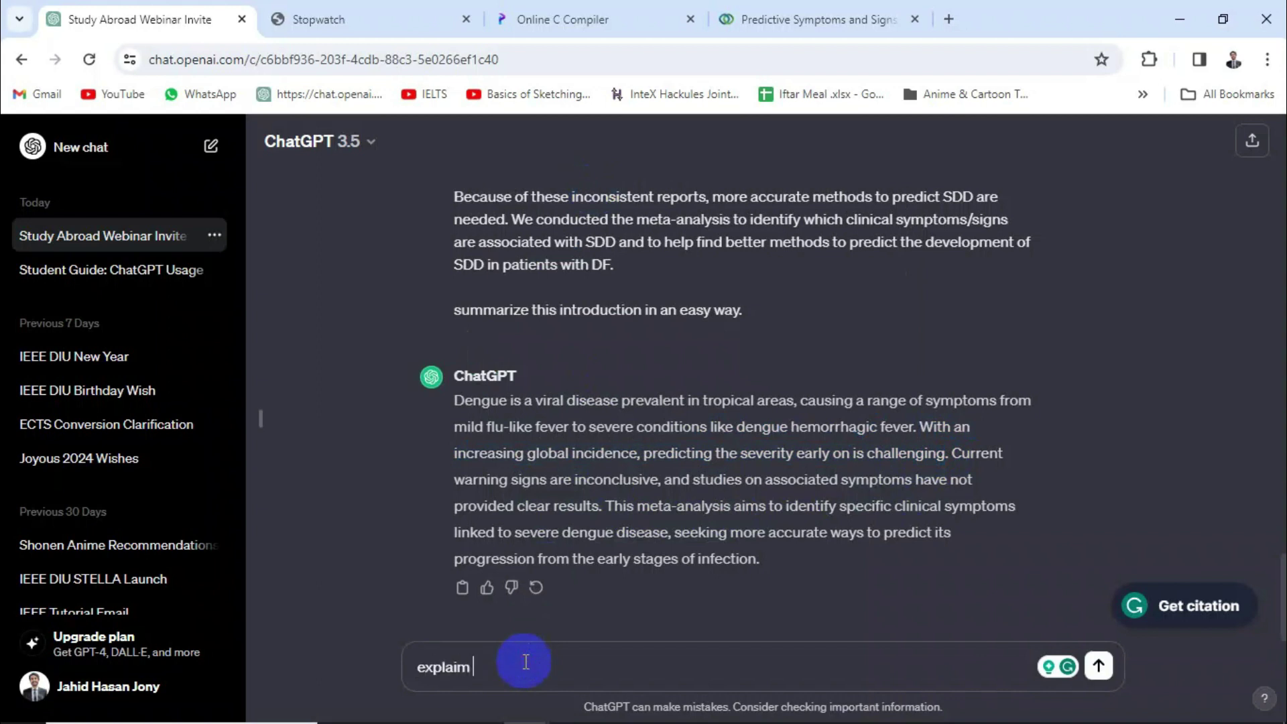
{"action": "key", "text": "BackSpace"}
{"action": "type", "text": "n me this line like i am a"}
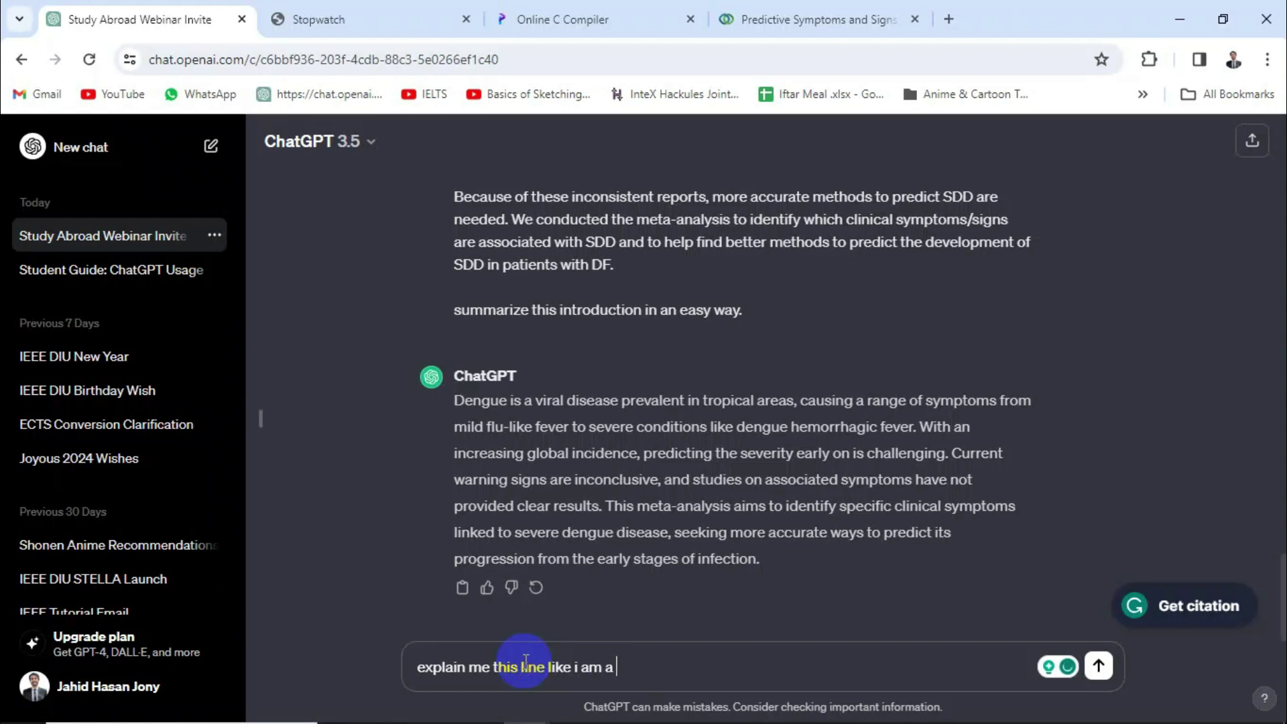
{"action": "type", "text": " student of class"}
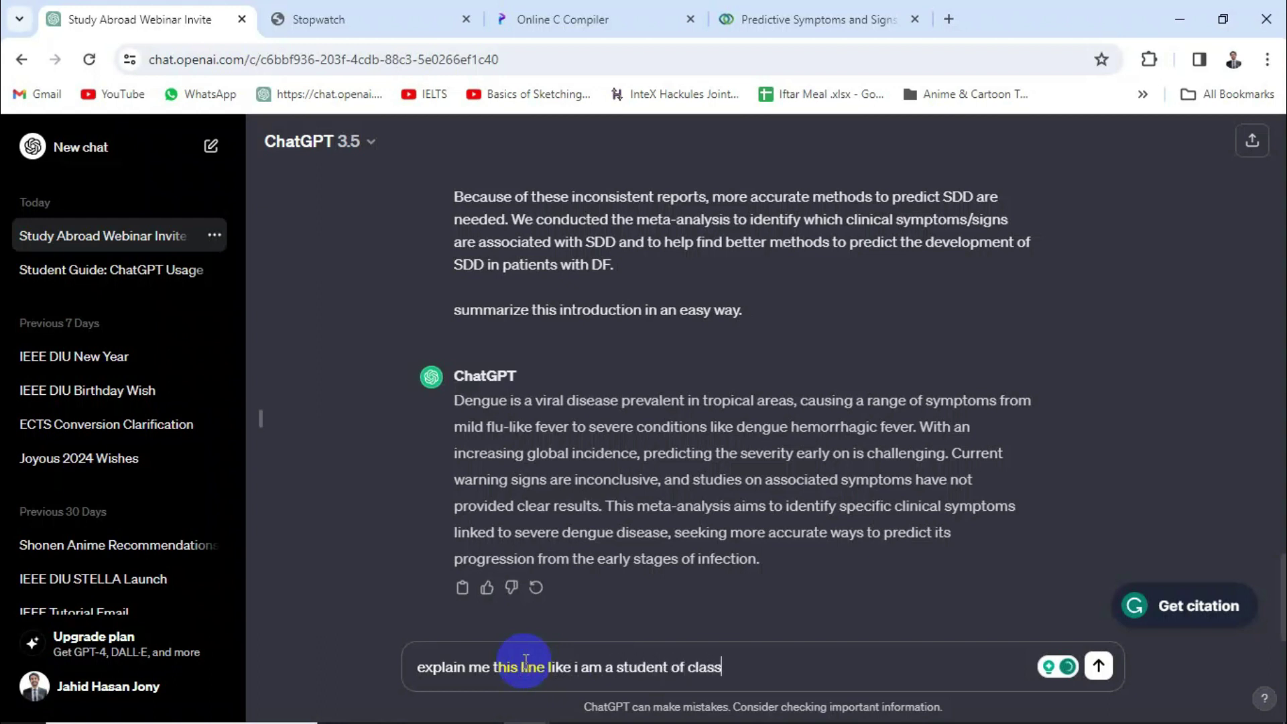
{"action": "type", "text": " 8. \""}
{"action": "key", "text": "ctrl+v"}
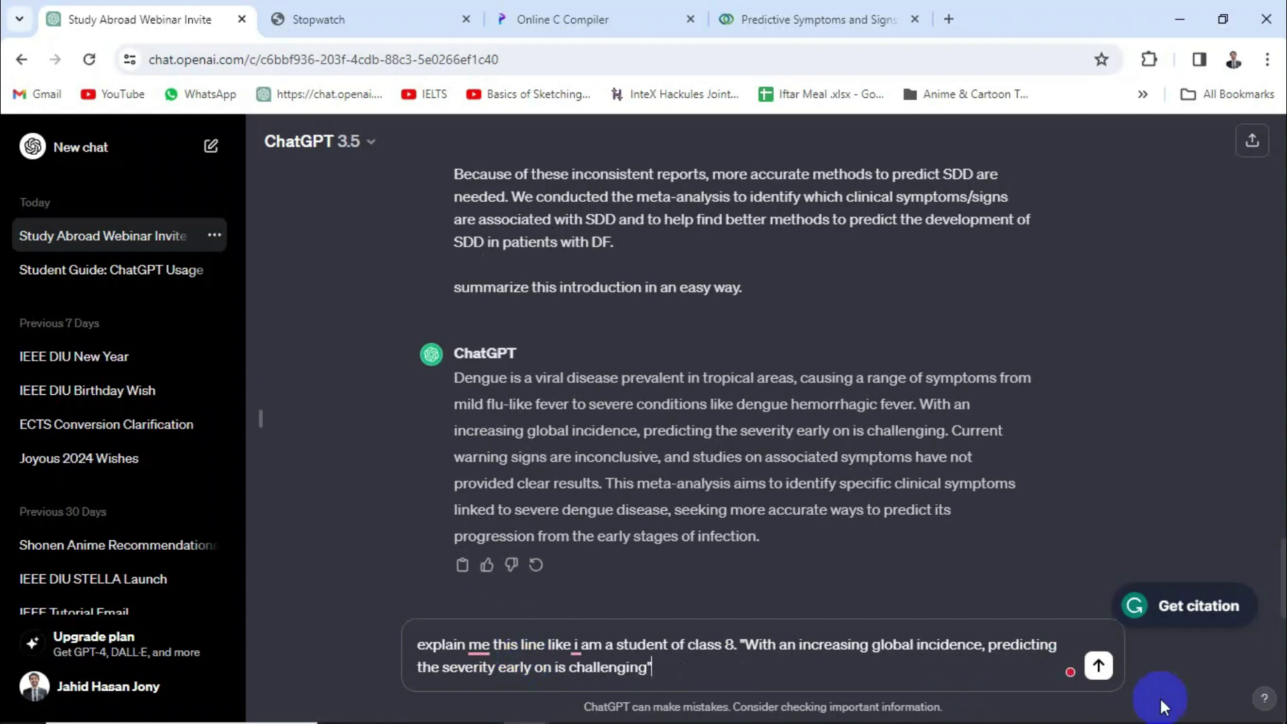
{"action": "left_click", "coordinate": [1098, 665]}
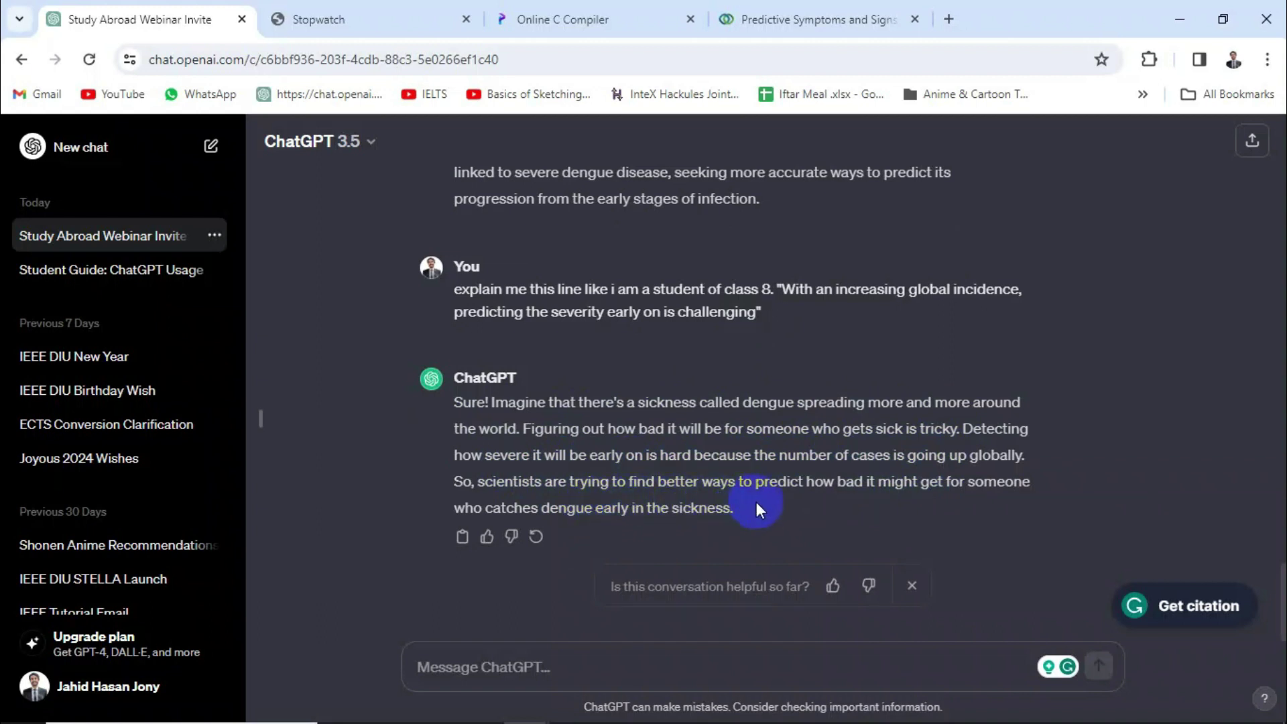
Read the simplified explanation and compare it with the quoted sentence in the request
{"action": "left_click_drag", "start_coordinate": [756, 504], "coordinate": [487, 403]}
{"action": "left_click_drag", "start_coordinate": [778, 288], "coordinate": [800, 309]}
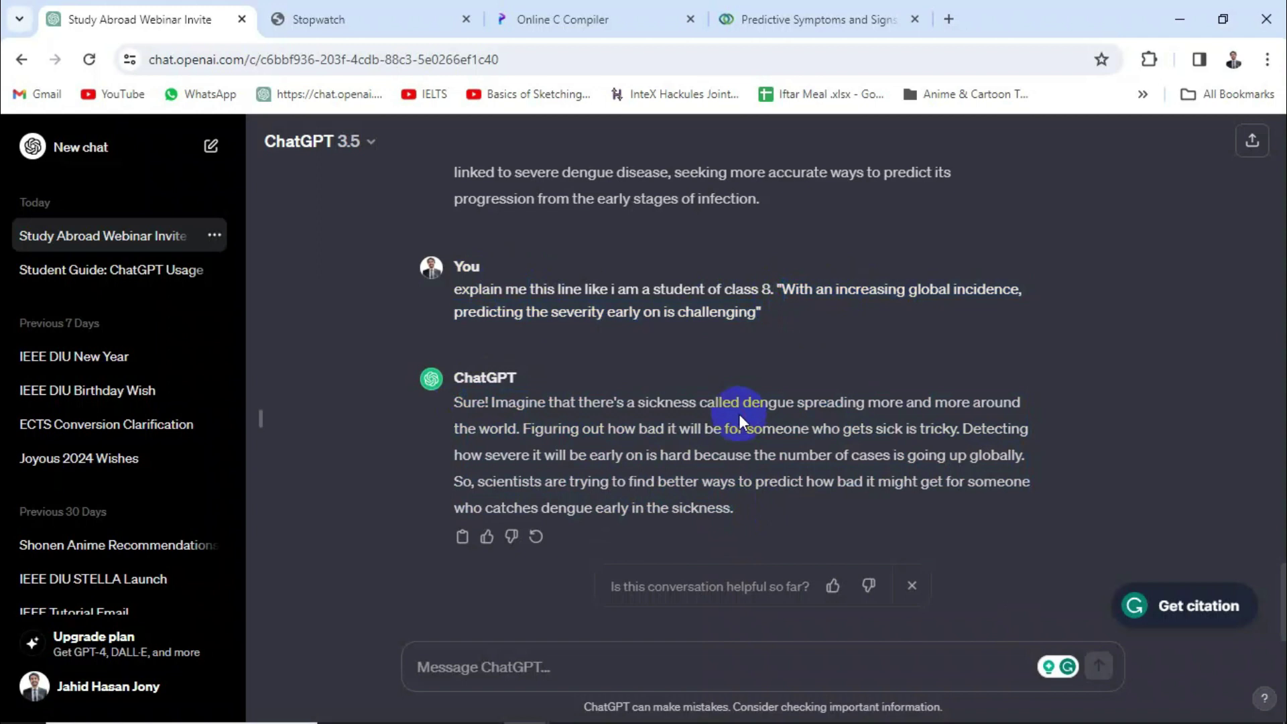
{"action": "left_click_drag", "start_coordinate": [489, 402], "coordinate": [744, 511]}
{"action": "left_click", "coordinate": [670, 425]}
{"action": "scroll", "coordinate": [577, 494], "scroll_direction": "up", "scroll_amount": 1}
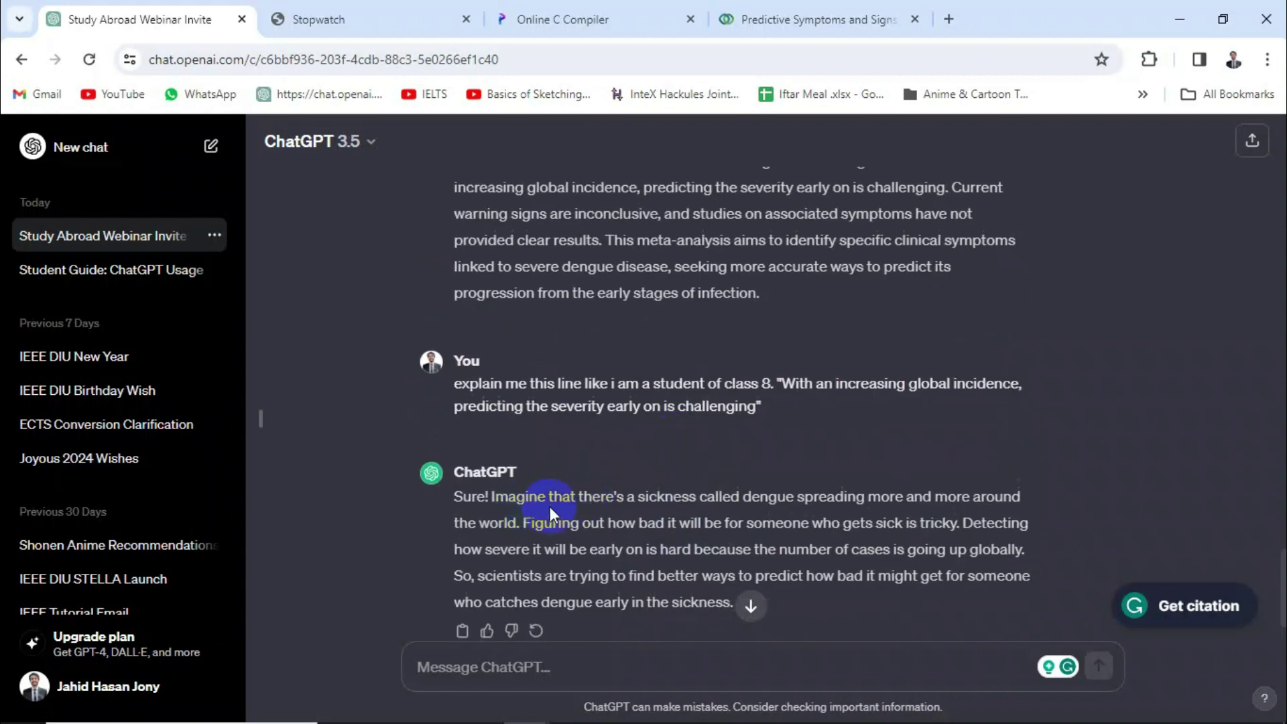
{"action": "scroll", "coordinate": [550, 508], "scroll_direction": "down", "scroll_amount": 1}
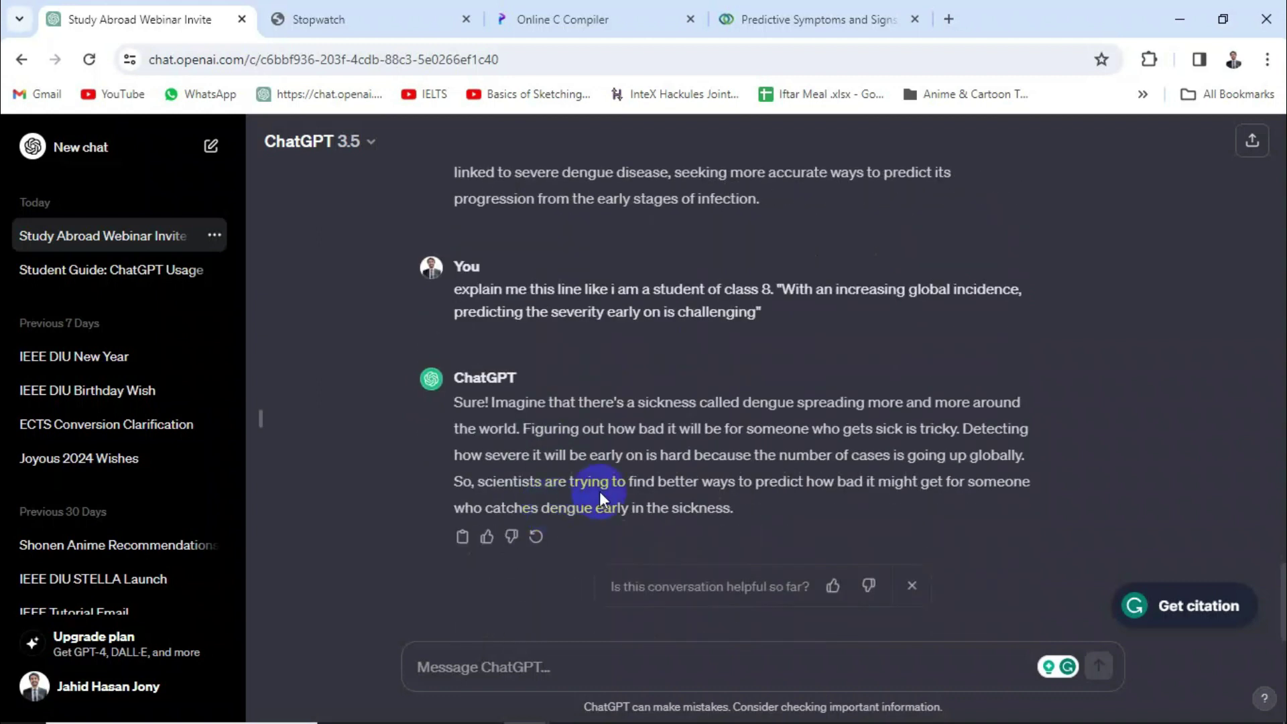
Look back over the pasted introduction in the conversation and return to the latest explanation
{"action": "scroll", "coordinate": [597, 485], "scroll_direction": "up", "scroll_amount": 8}
{"action": "scroll", "coordinate": [601, 490], "scroll_direction": "up", "scroll_amount": 10}
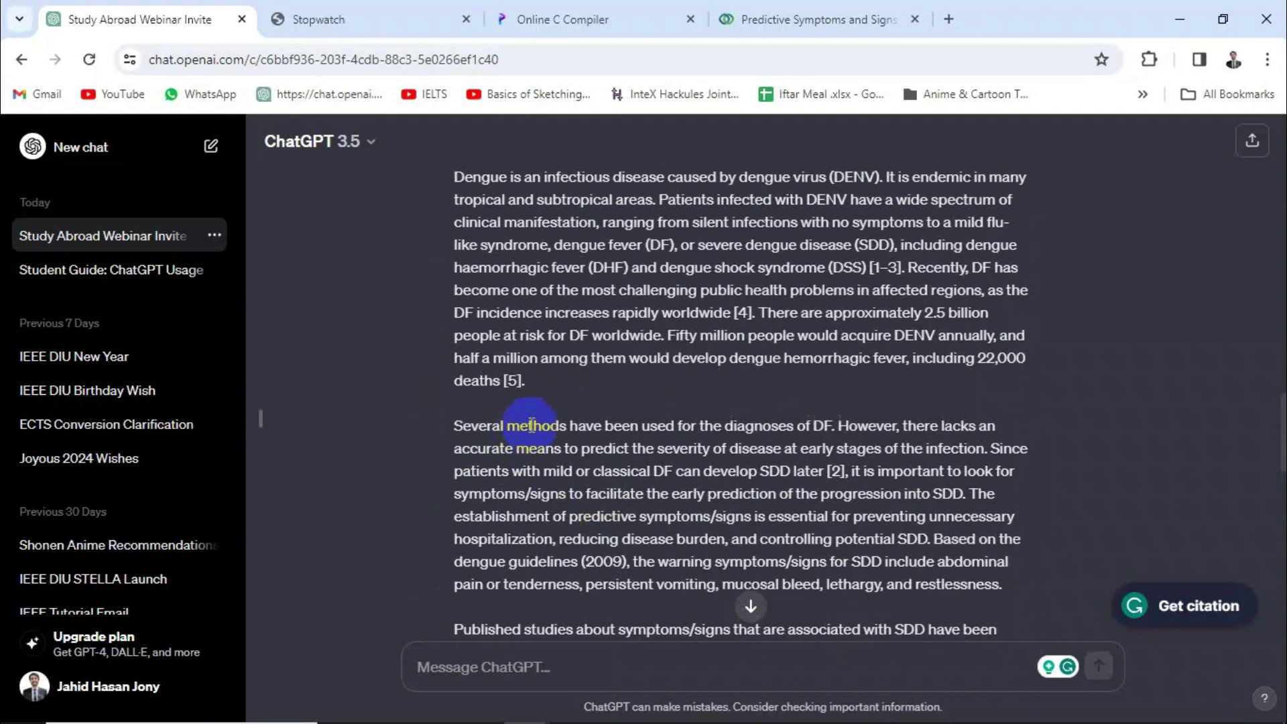
{"action": "scroll", "coordinate": [670, 460], "scroll_direction": "down", "scroll_amount": 2}
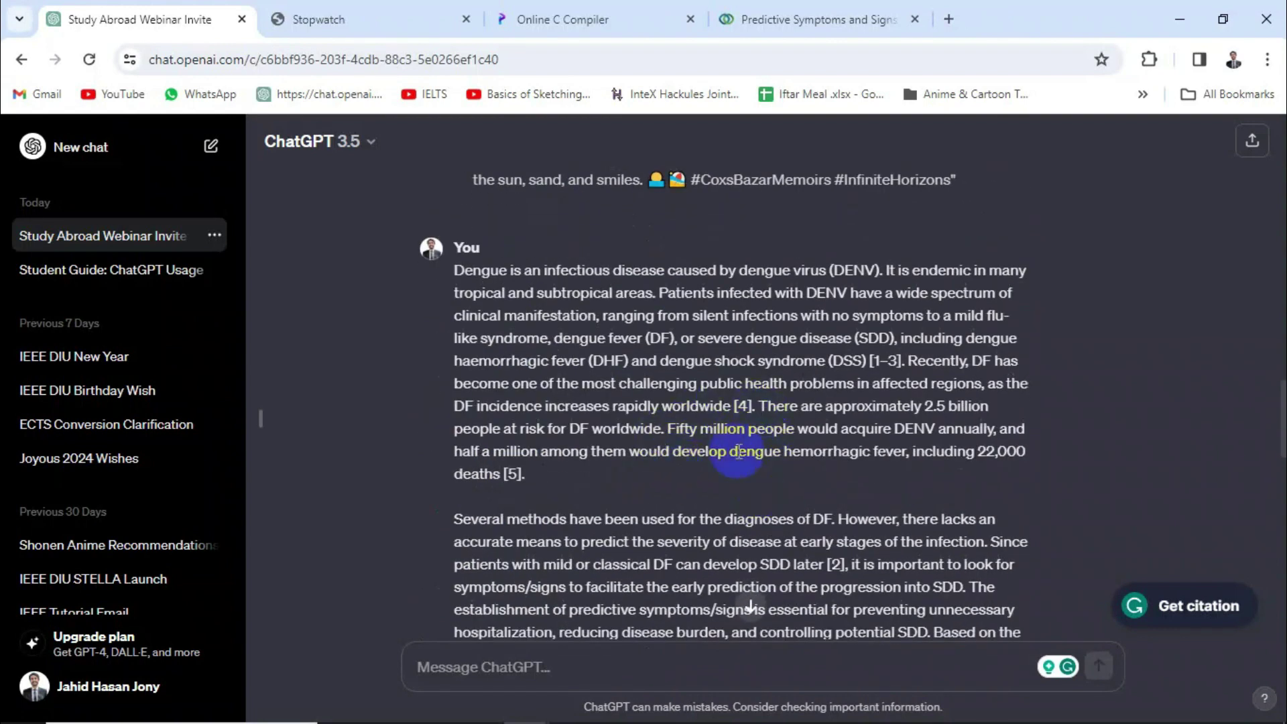
{"action": "scroll", "coordinate": [744, 442], "scroll_direction": "down", "scroll_amount": 8}
{"action": "scroll", "coordinate": [768, 426], "scroll_direction": "down", "scroll_amount": 9}
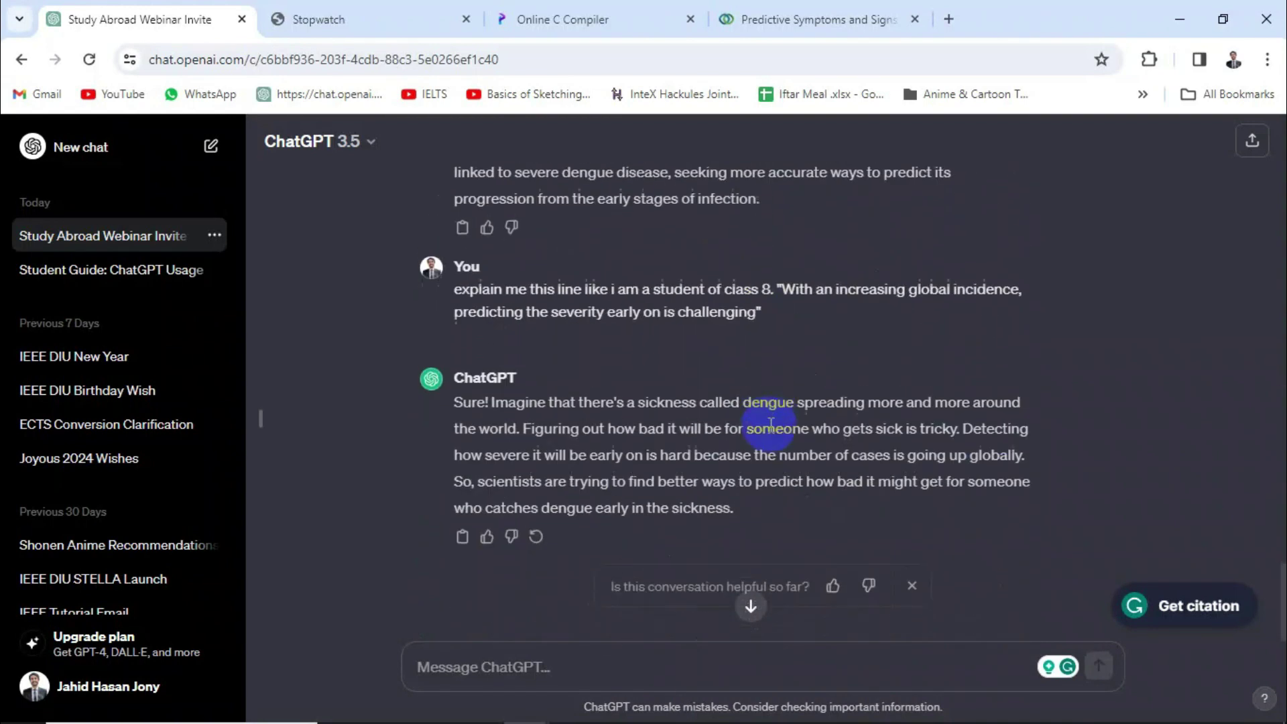
Switch back to the dengue article and look through its methods as far as the study selection flowchart
{"action": "left_click", "coordinate": [817, 19]}
{"action": "scroll", "coordinate": [770, 268], "scroll_direction": "down", "scroll_amount": 15}
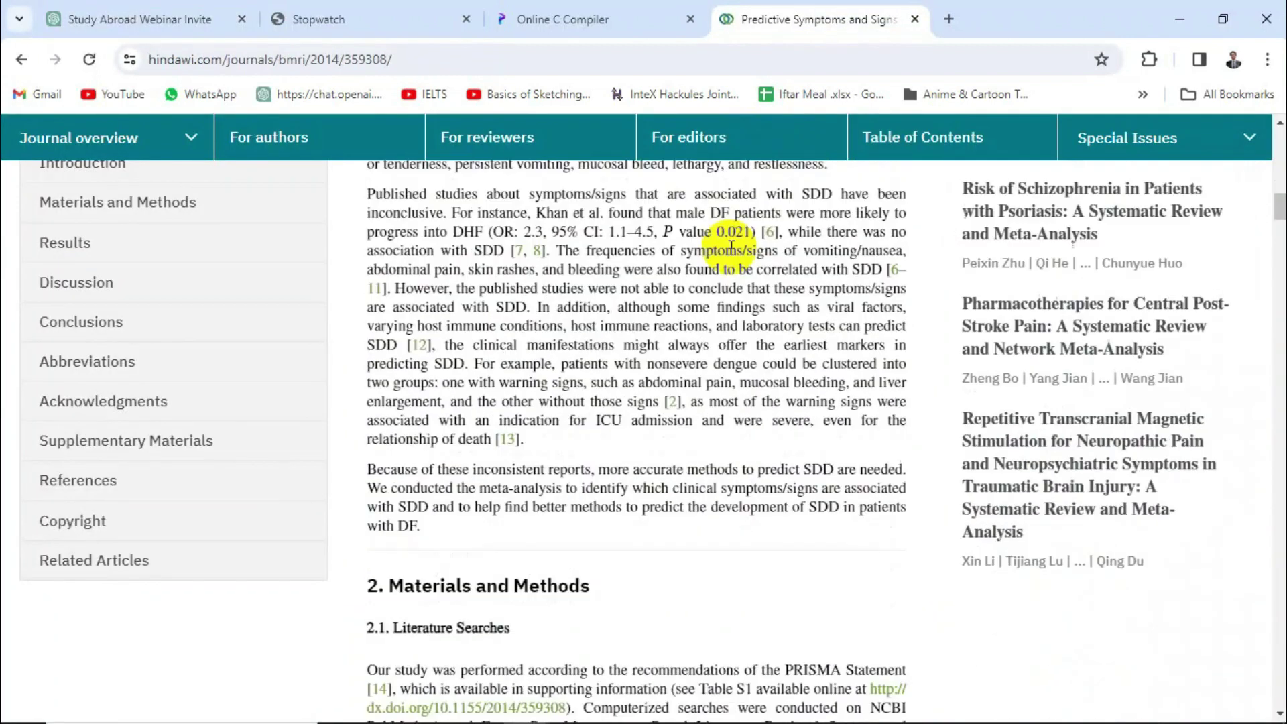
{"action": "scroll", "coordinate": [677, 215], "scroll_direction": "down", "scroll_amount": 5}
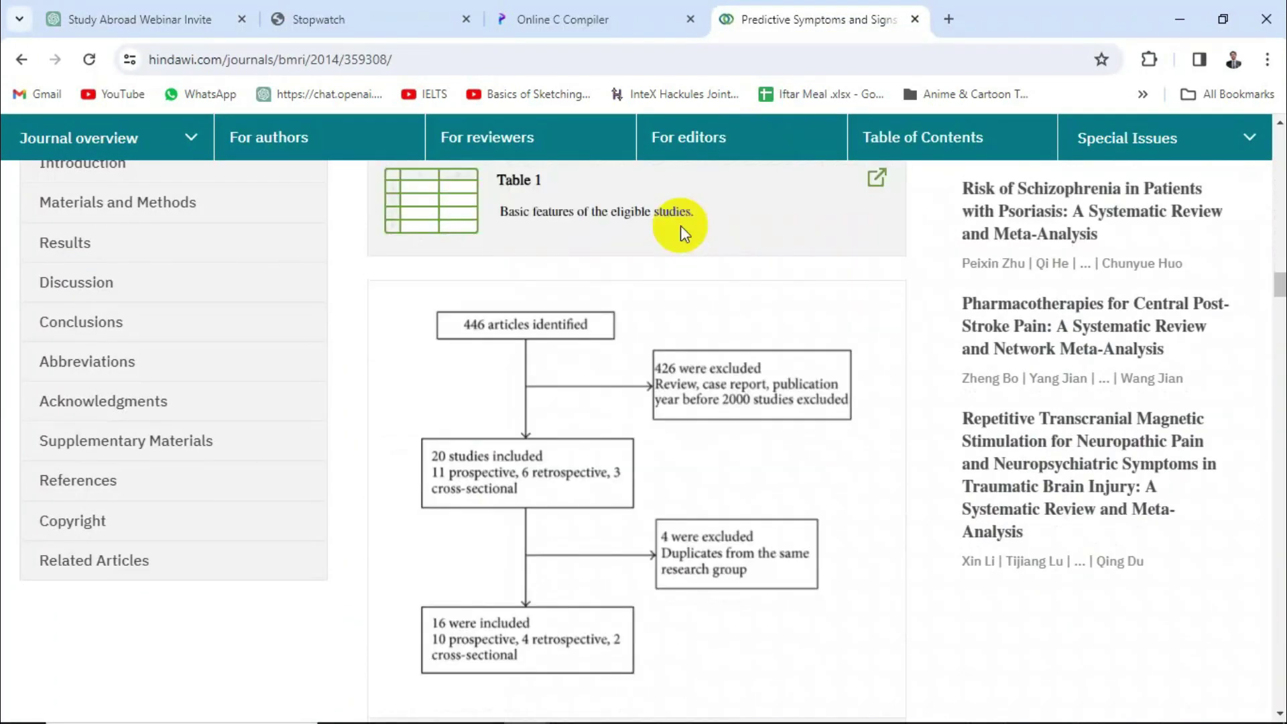
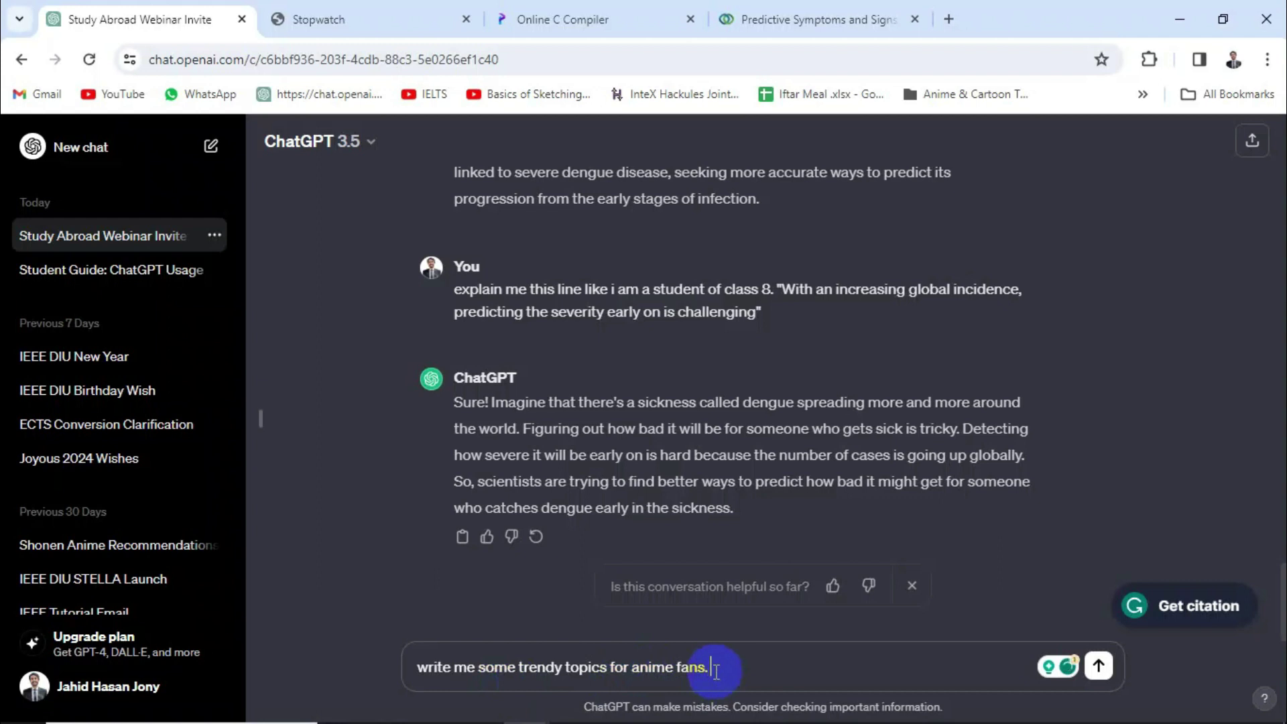
Complete the request as "write me some trendy topics for anime fans to make YT video." and send it
{"action": "type", "text": "to make YT vif"}
{"action": "key", "text": "BackSpace"}
{"action": "key", "text": "BackSpace"}
{"action": "type", "text": "ideo."}
{"action": "key", "text": "Return"}
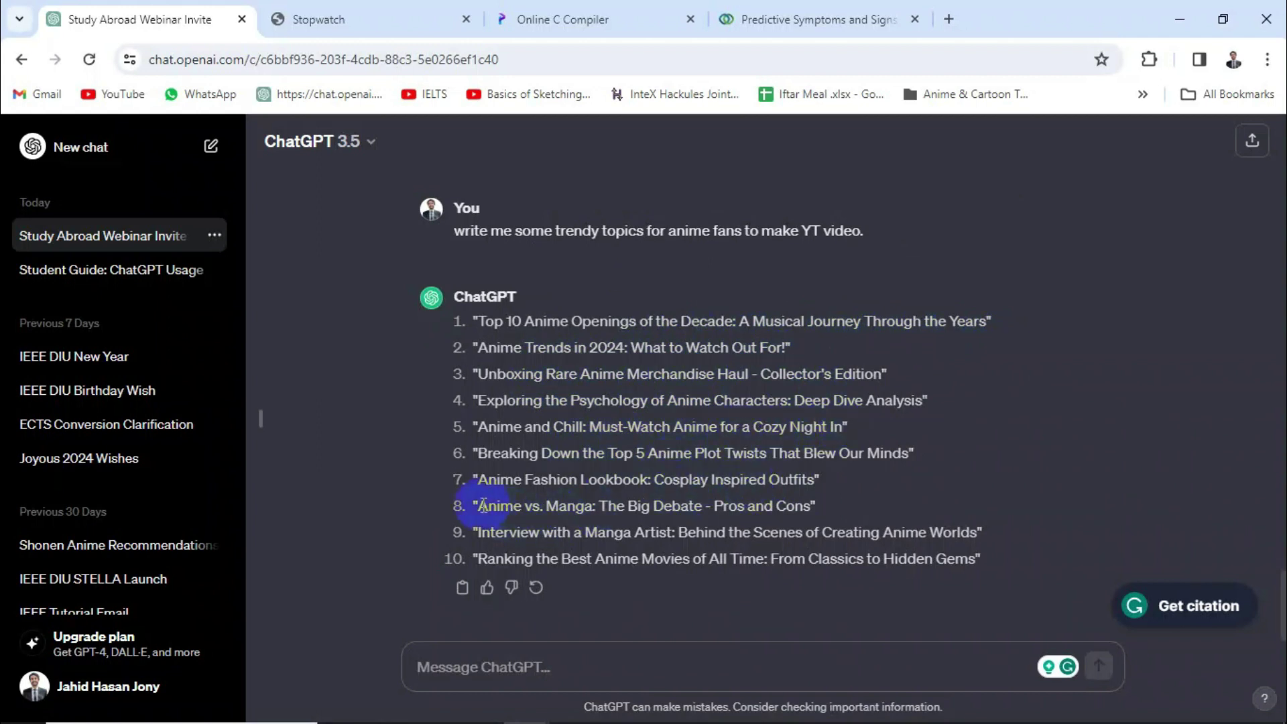
Copy the eighth title and send "write me a YT script based on this title "Anime vs. Manga: The Big Debate - Pros and Cons""
{"action": "left_click_drag", "start_coordinate": [475, 505], "coordinate": [811, 502]}
{"action": "key", "text": "ctrl+c"}
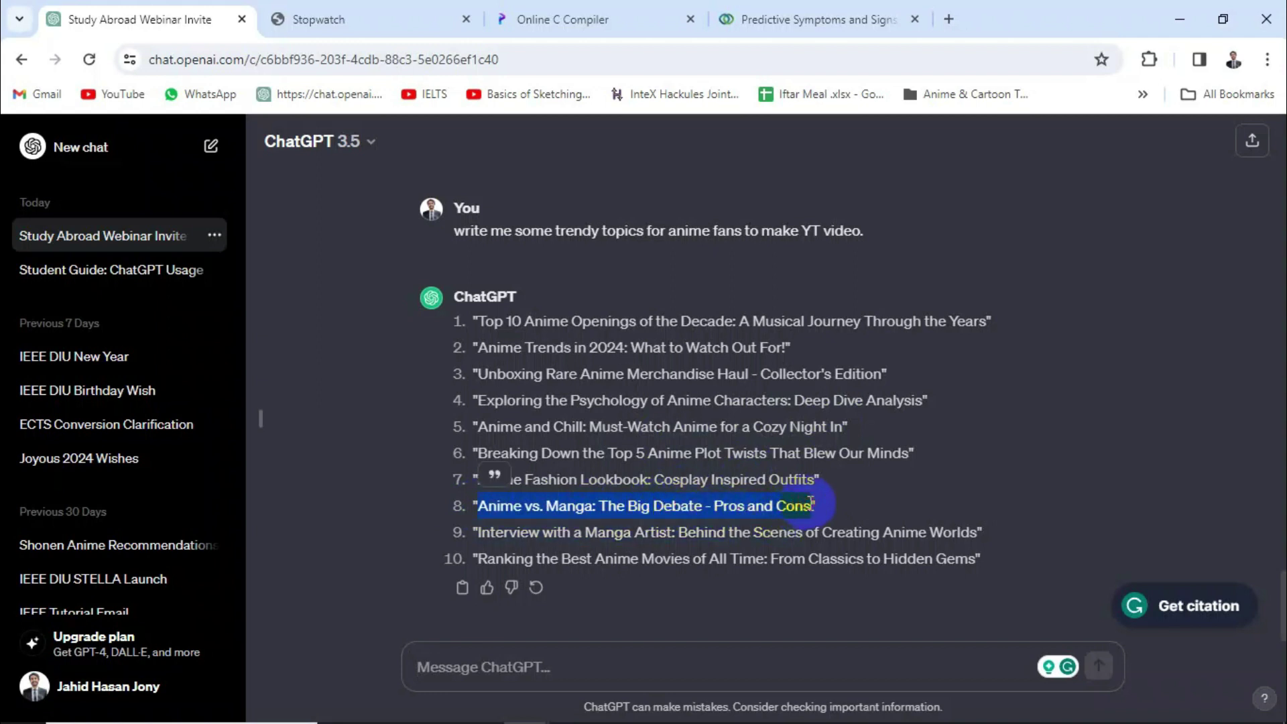
{"action": "left_click", "coordinate": [646, 650]}
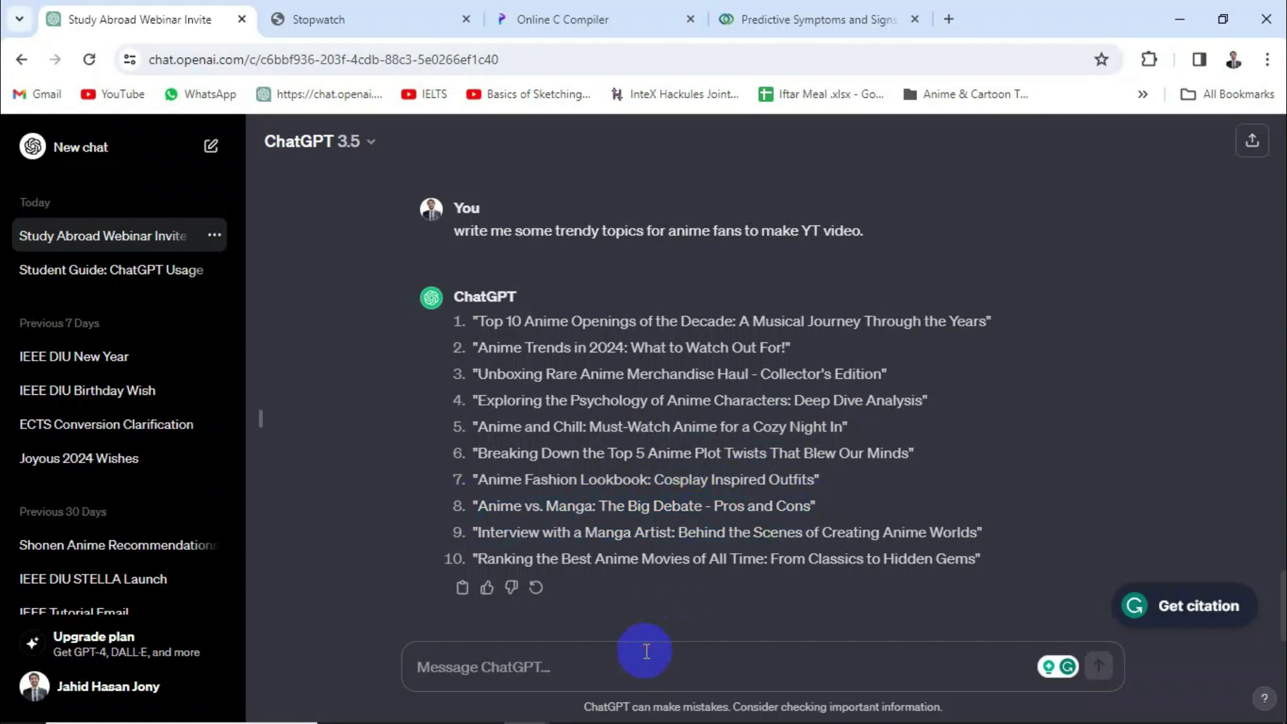
{"action": "type", "text": "write me"}
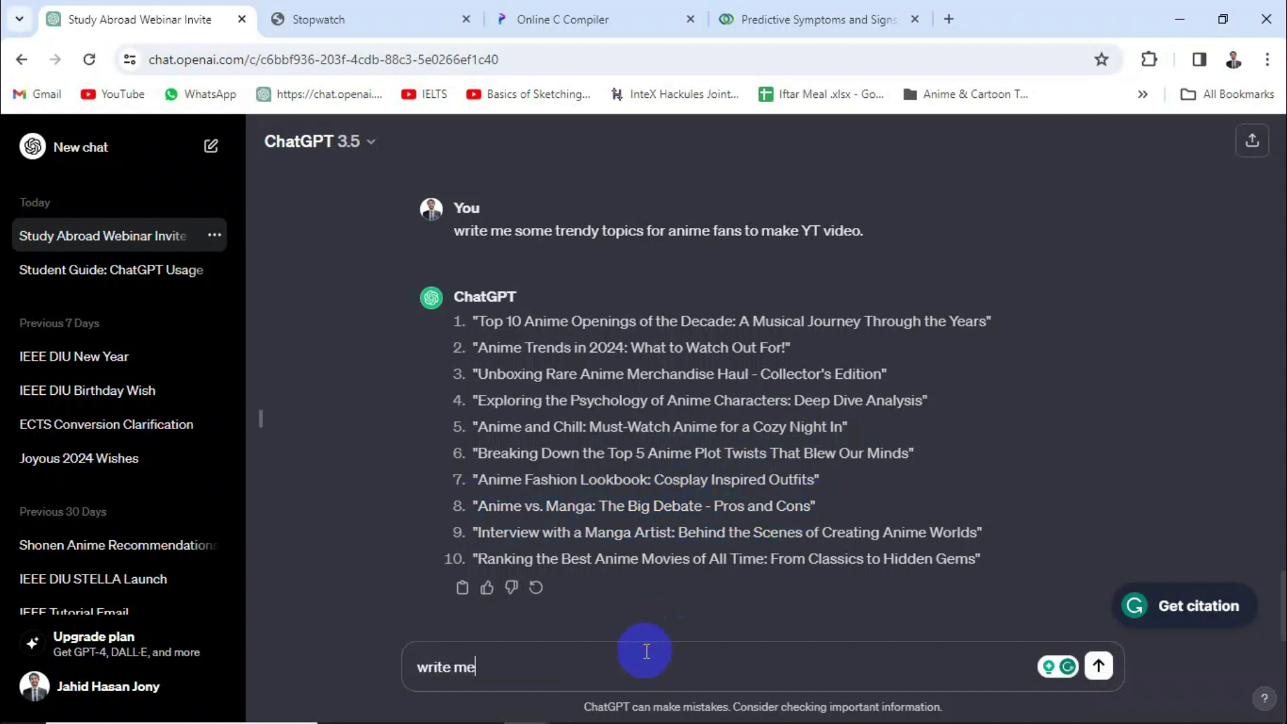
{"action": "type", "text": " a YT script based pon those"}
{"action": "key", "text": "BackSpace"}
{"action": "key", "text": "BackSpace"}
{"action": "type", "text": "is title"}
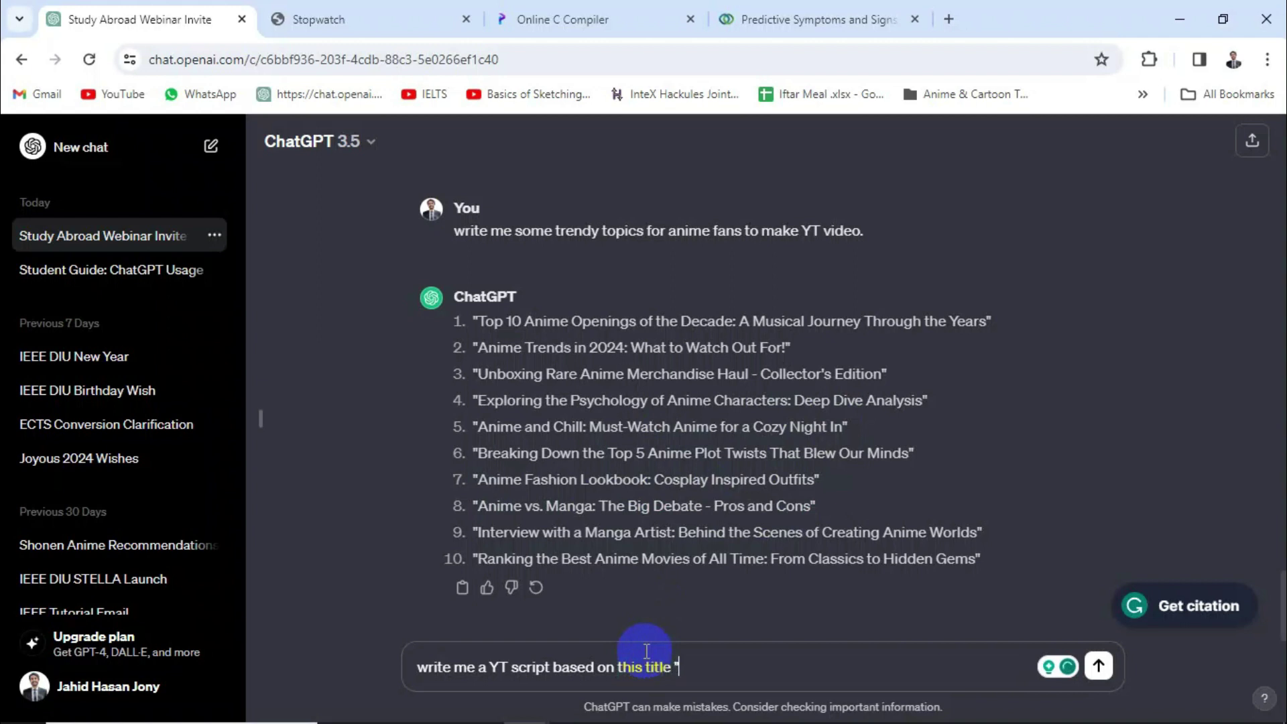
{"action": "type", "text": " \""}
{"action": "key", "text": "ctrl+v"}
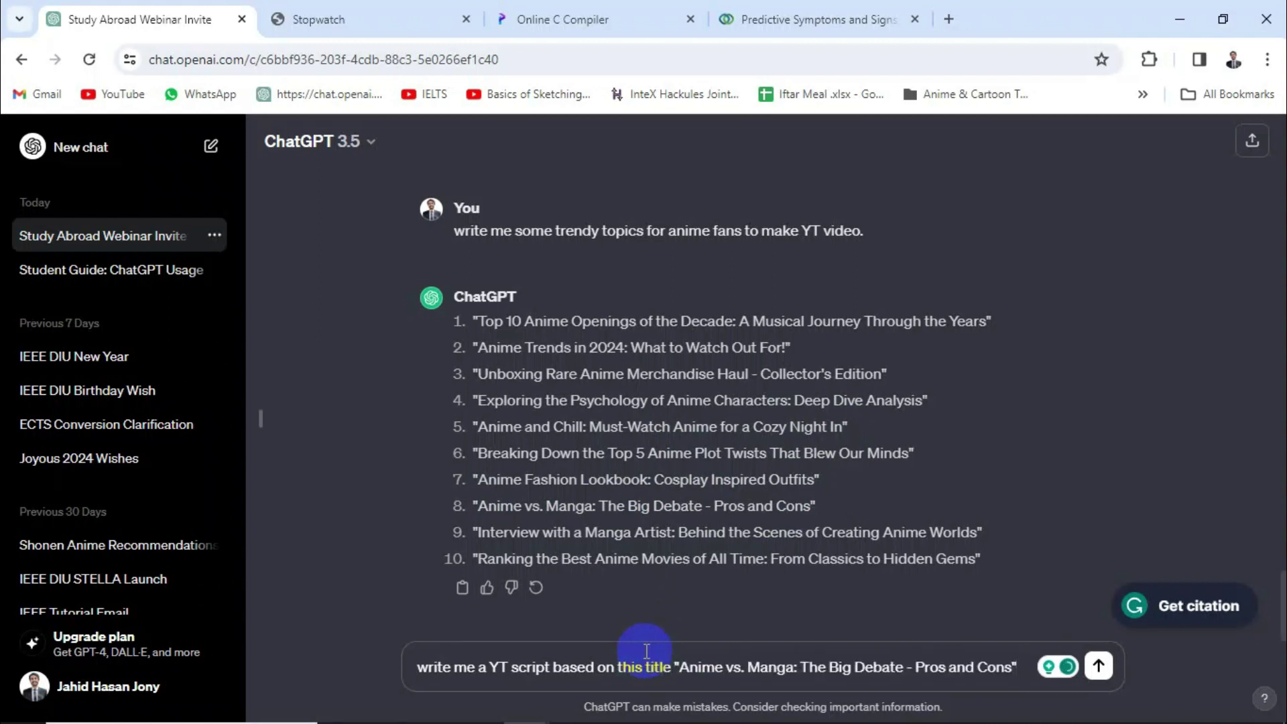
{"action": "key", "text": "Return"}
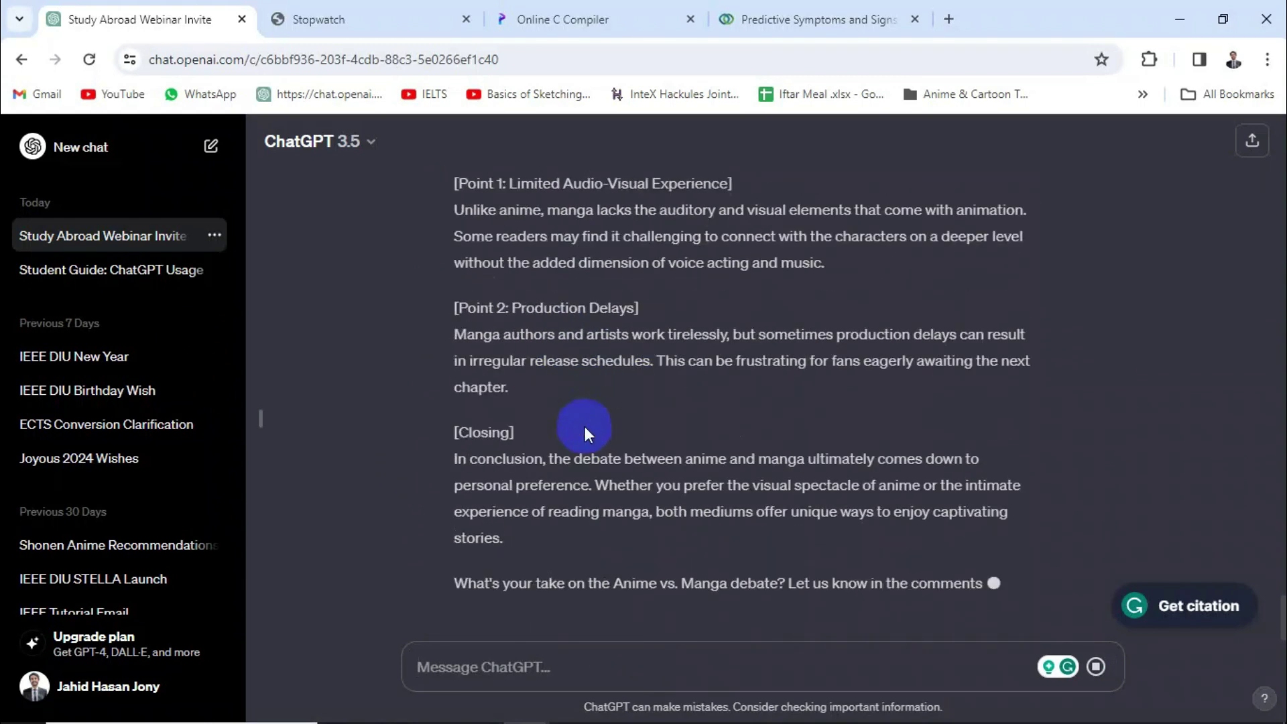
Read through the generated anime versus manga script from its intro to the closing
{"action": "scroll", "coordinate": [584, 427], "scroll_direction": "up", "scroll_amount": 15}
{"action": "scroll", "coordinate": [586, 427], "scroll_direction": "down", "scroll_amount": 4}
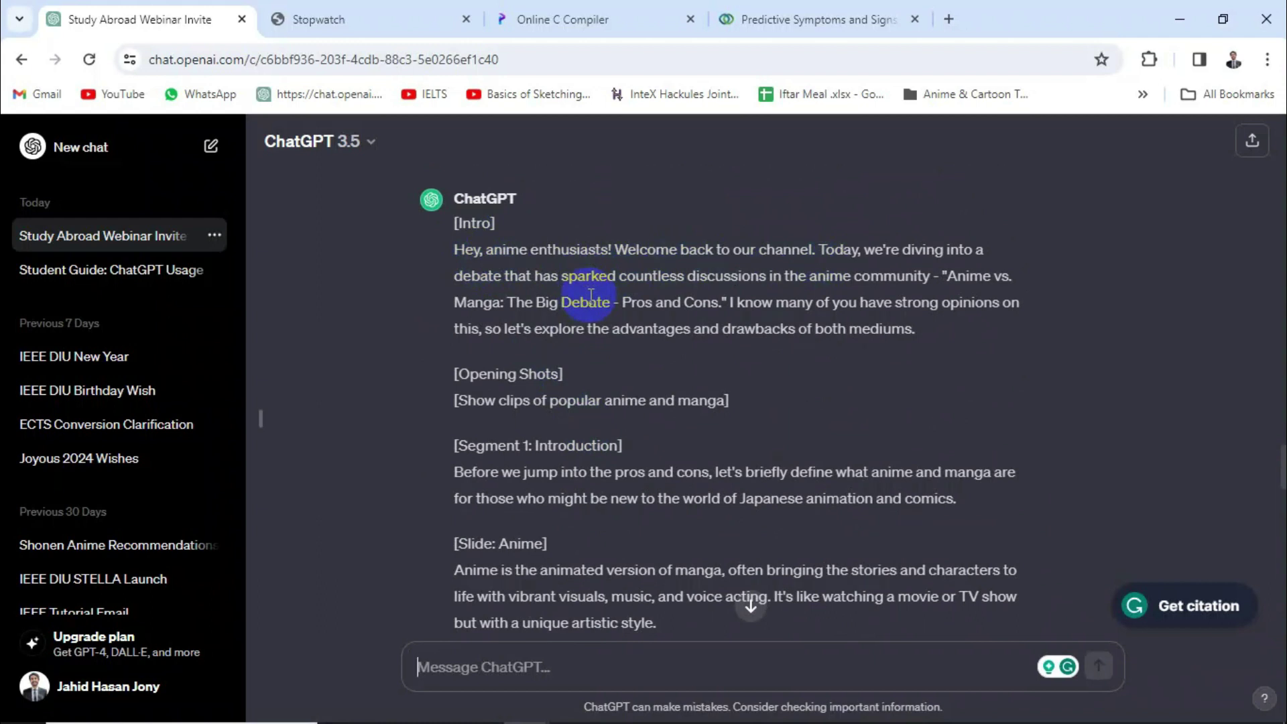
{"action": "scroll", "coordinate": [622, 321], "scroll_direction": "down", "scroll_amount": 7}
{"action": "scroll", "coordinate": [622, 313], "scroll_direction": "down", "scroll_amount": 20}
Send "translate it into Bangla language." for the script, correcting the language's capitalization, and stop the response
{"action": "left_click", "coordinate": [499, 664]}
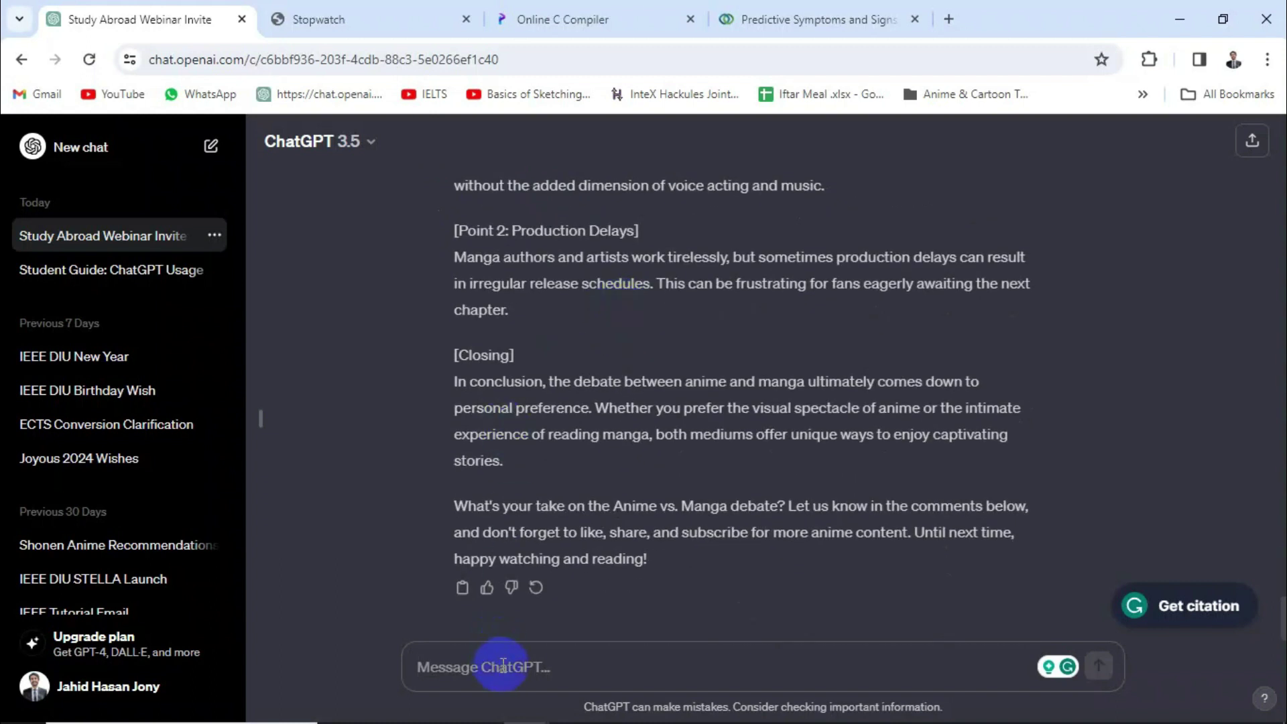
{"action": "type", "text": "tra"}
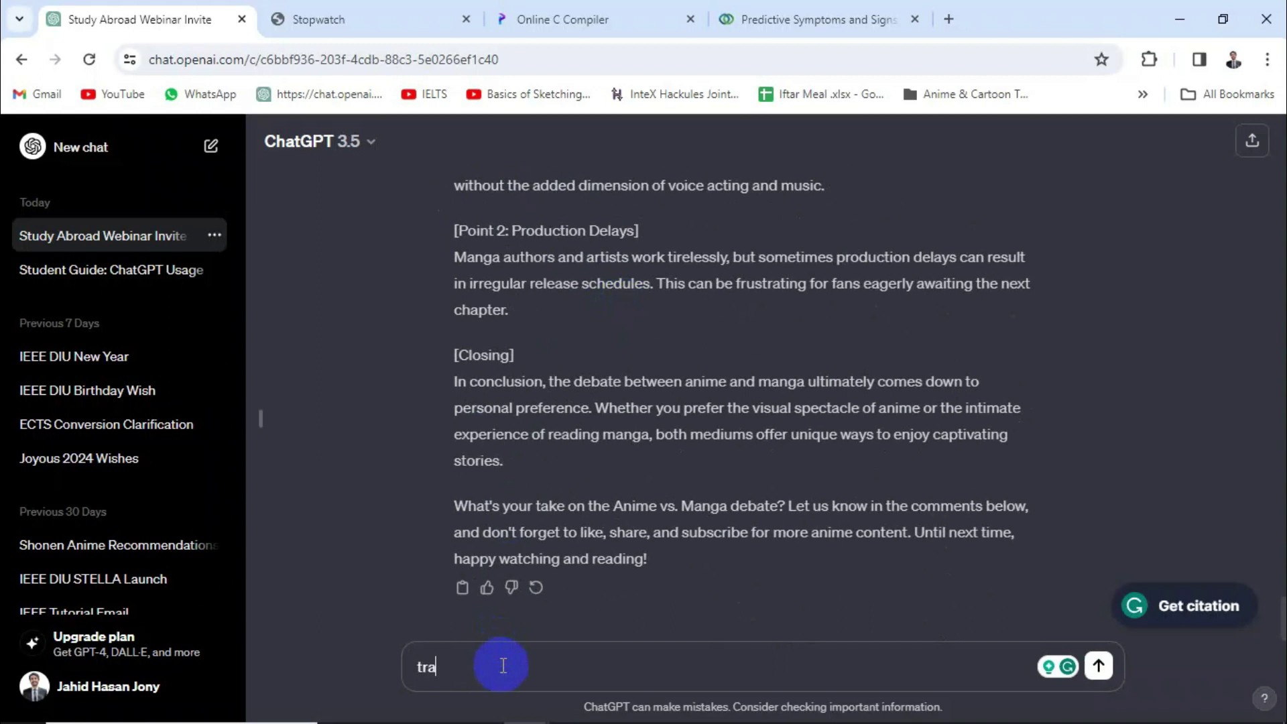
{"action": "type", "text": "nslate"}
{"action": "type", "text": " ot"}
{"action": "type", "text": "t into ban"}
{"action": "type", "text": "g"}
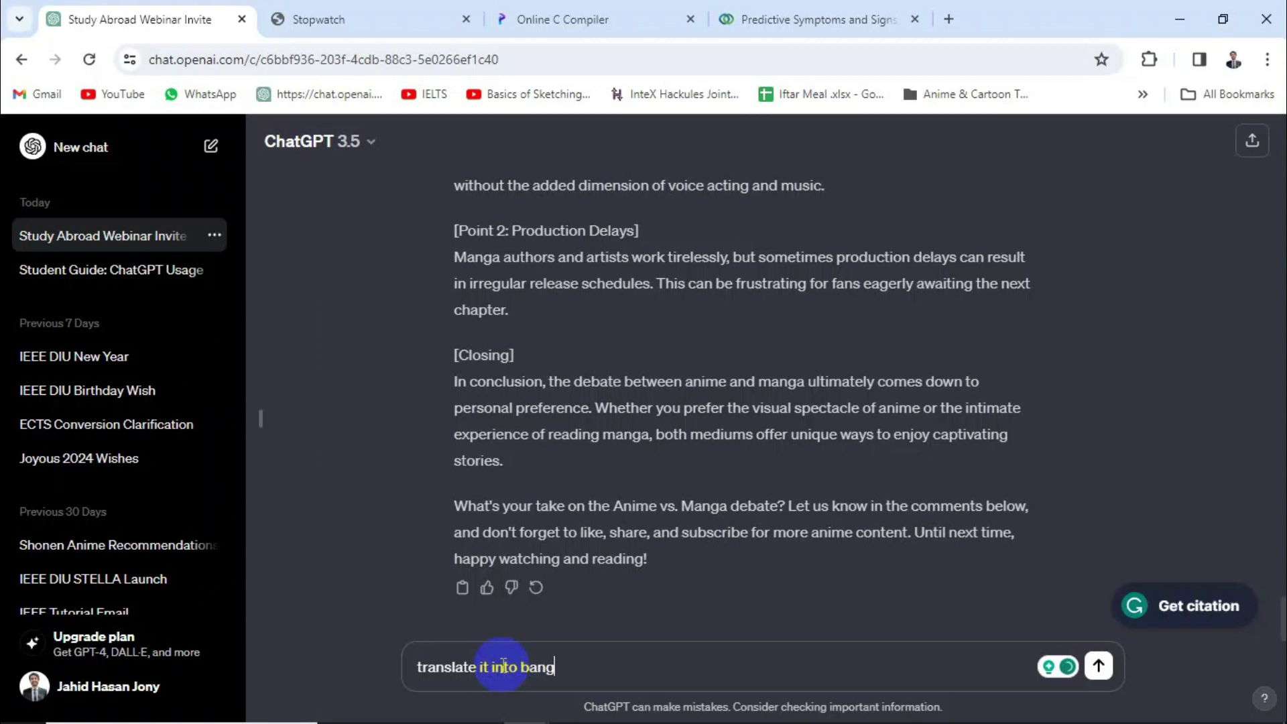
{"action": "type", "text": "la language"}
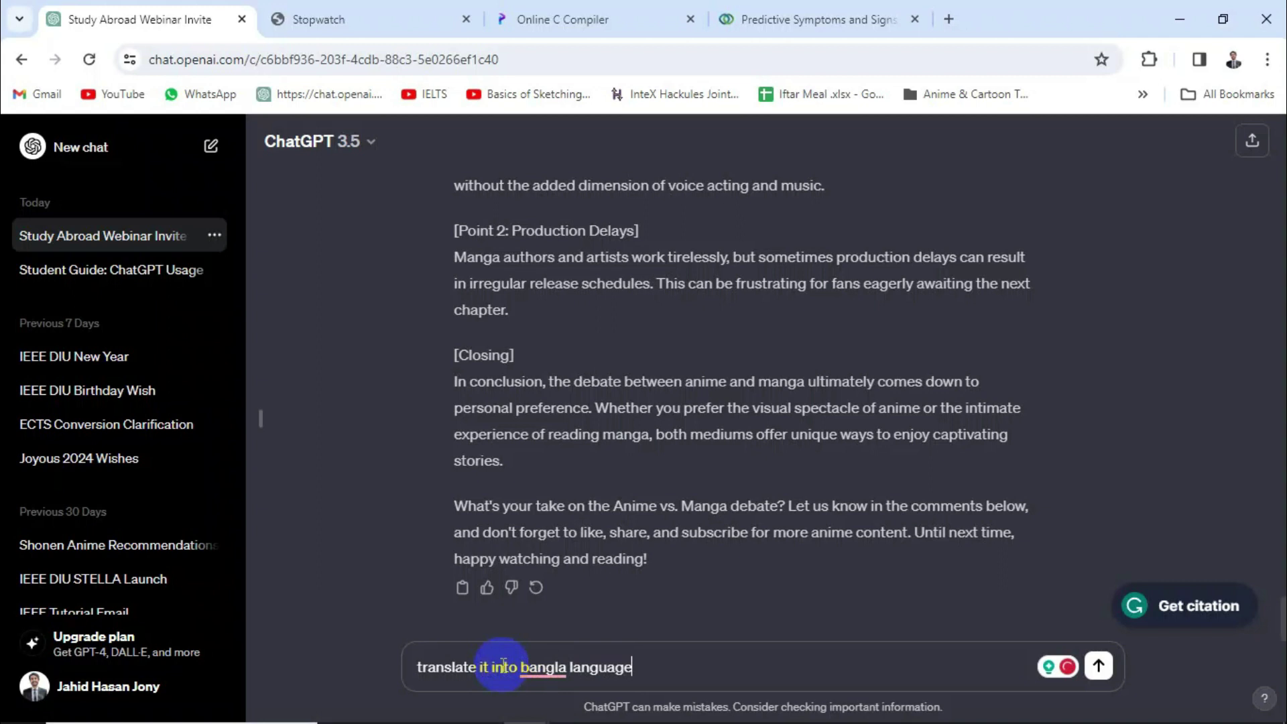
{"action": "type", "text": "."}
{"action": "mouse_move", "coordinate": [558, 666]}
{"action": "left_click", "coordinate": [588, 537]}
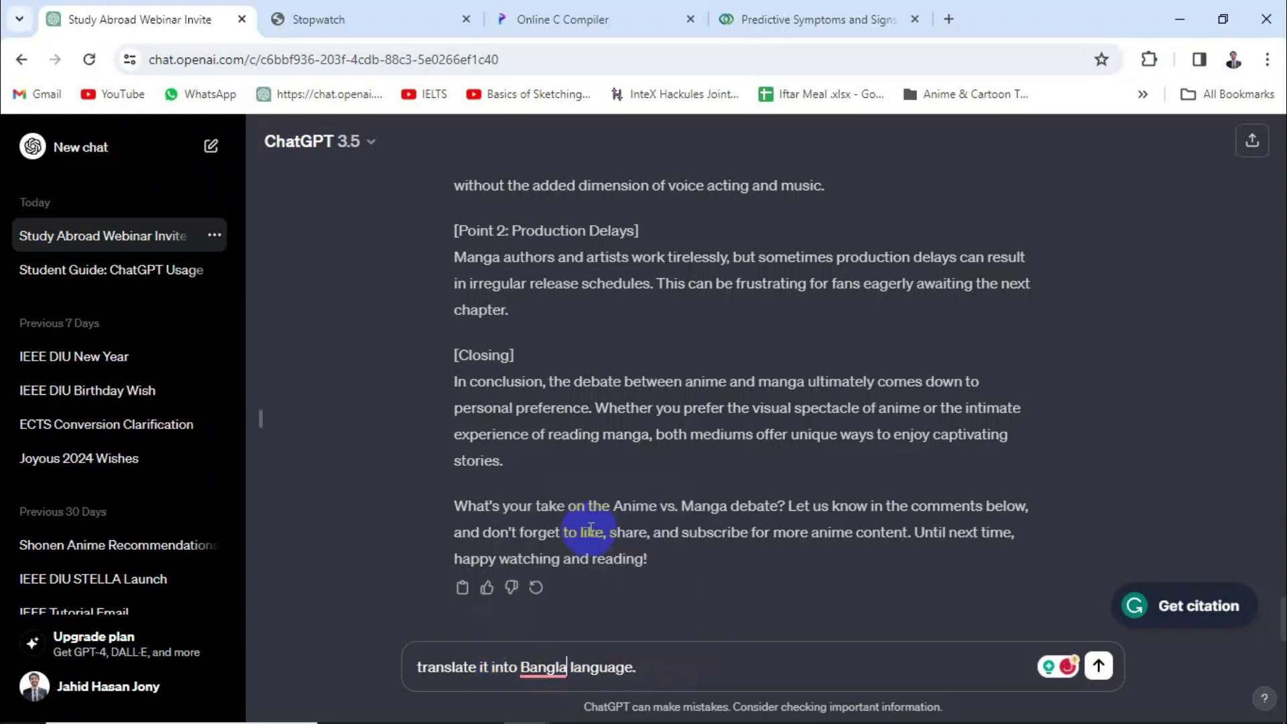
{"action": "left_click", "coordinate": [1099, 666]}
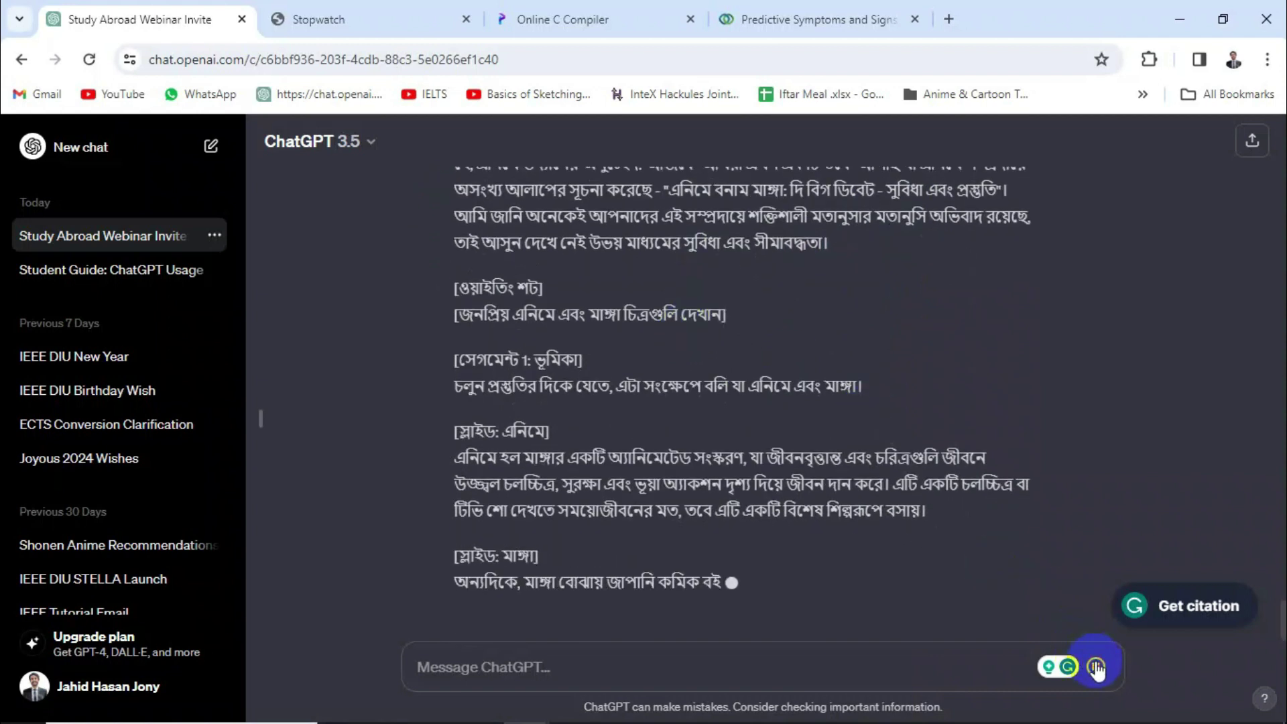
{"action": "left_click", "coordinate": [1096, 666]}
Edit the earlier YT script request to end with "in Bengali language." and resubmit it
{"action": "scroll", "coordinate": [654, 422], "scroll_direction": "up", "scroll_amount": 15}
{"action": "scroll", "coordinate": [661, 422], "scroll_direction": "up", "scroll_amount": 20}
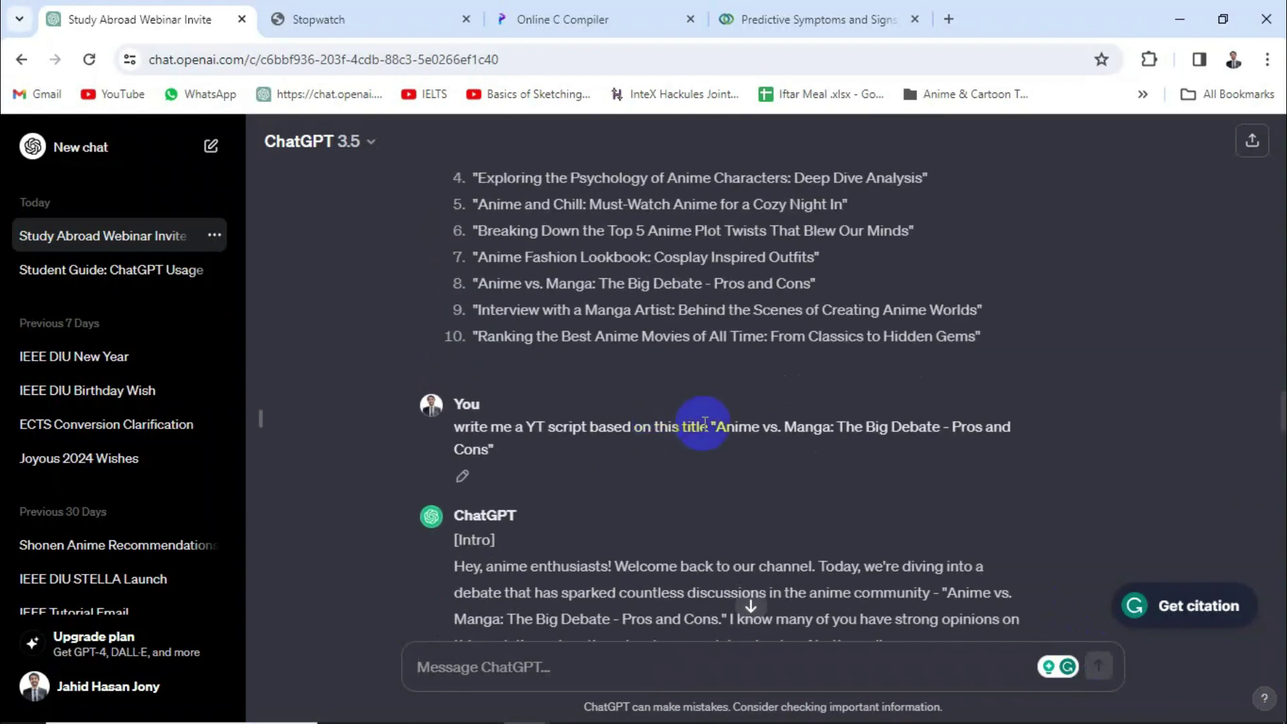
{"action": "left_click", "coordinate": [462, 475]}
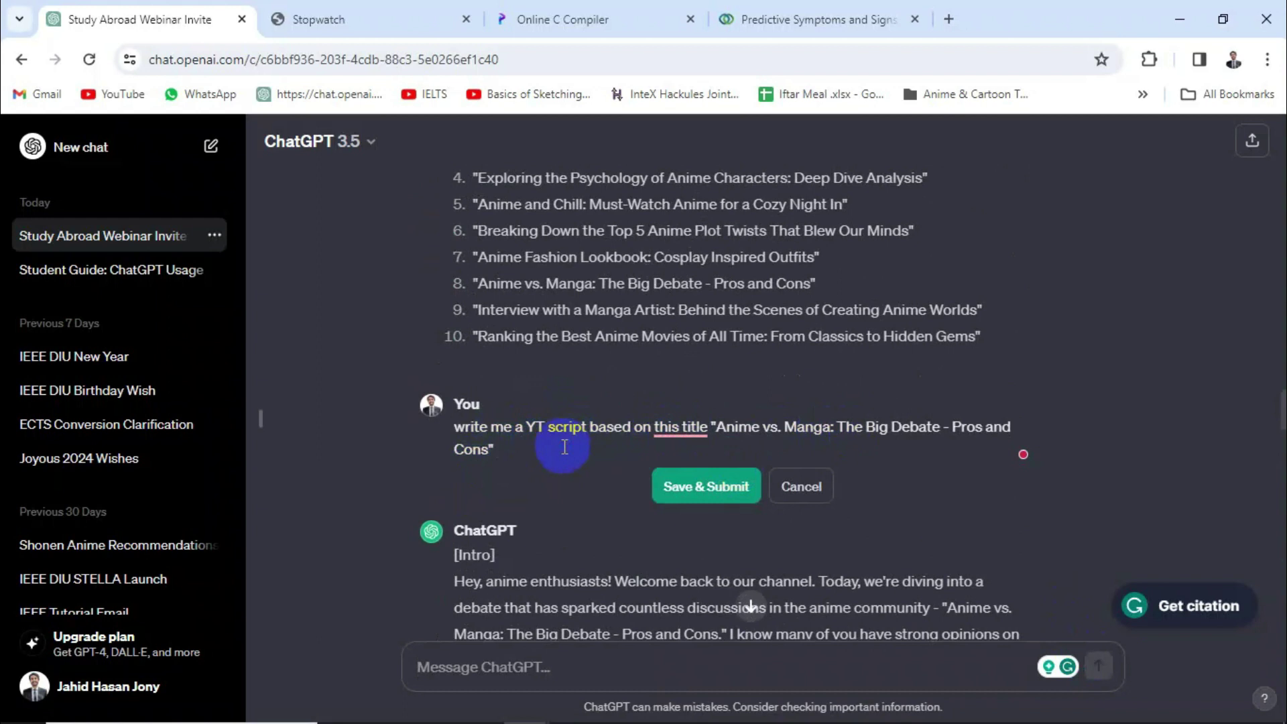
{"action": "type", "text": "n ab"}
{"action": "type", "text": "benga"}
{"action": "type", "text": "li la"}
{"action": "type", "text": "nguag"}
{"action": "type", "text": "e"}
{"action": "type", "text": "."}
{"action": "left_click", "coordinate": [536, 451]}
{"action": "left_click", "coordinate": [563, 508]}
{"action": "left_click", "coordinate": [705, 486]}
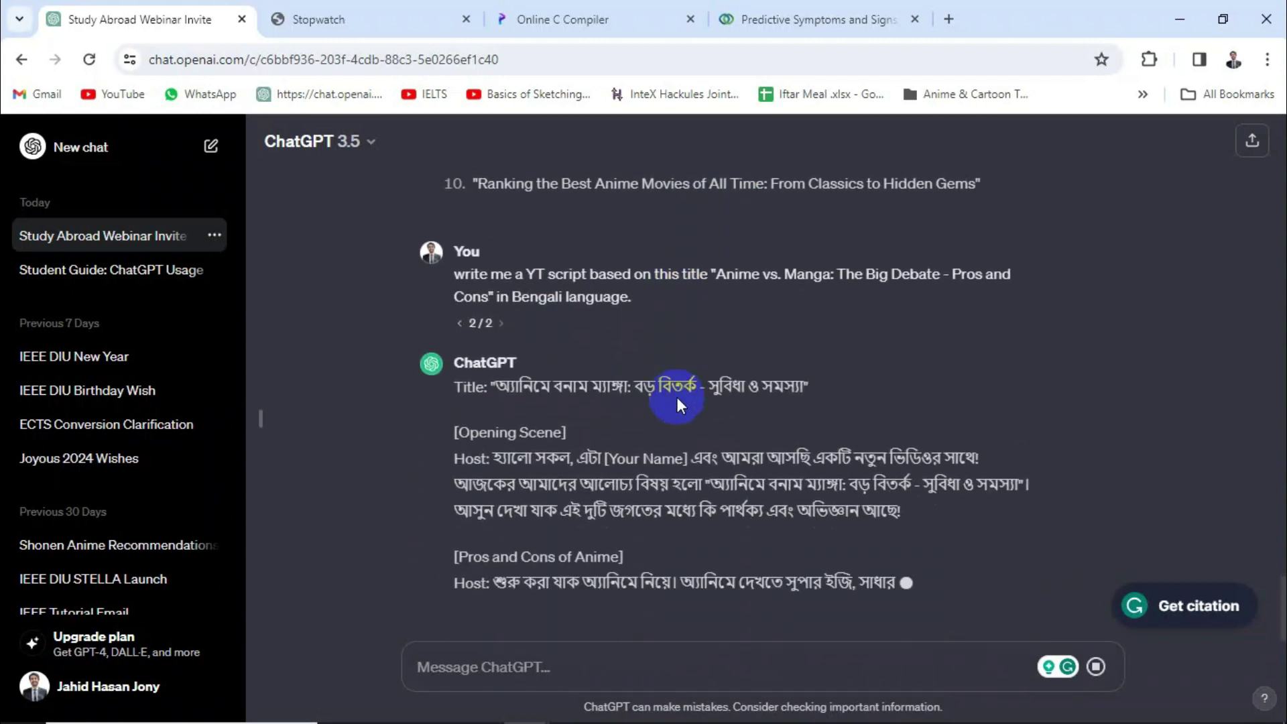
Read the Bengali script through to its closing scene and look back at the original list of topics
{"action": "scroll", "coordinate": [677, 398], "scroll_direction": "up", "scroll_amount": 2}
{"action": "scroll", "coordinate": [677, 399], "scroll_direction": "down", "scroll_amount": 8}
{"action": "scroll", "coordinate": [679, 396], "scroll_direction": "up", "scroll_amount": 15}
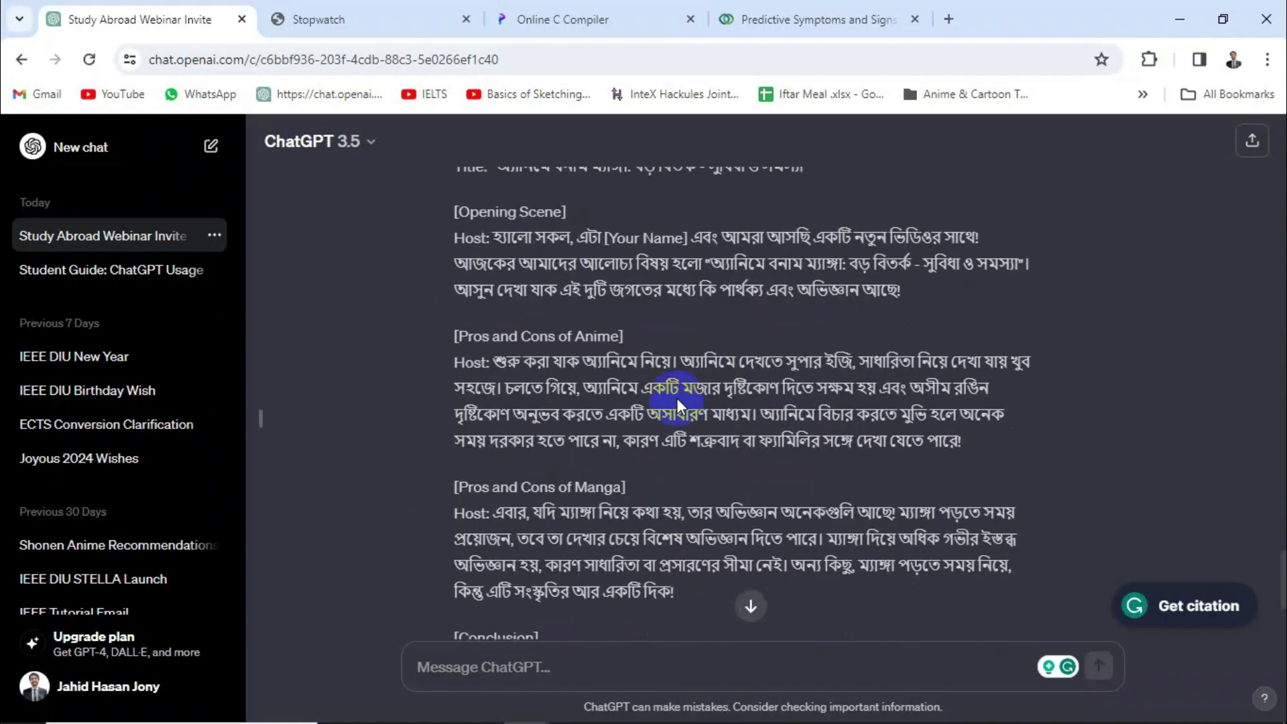
{"action": "scroll", "coordinate": [679, 399], "scroll_direction": "up", "scroll_amount": 15}
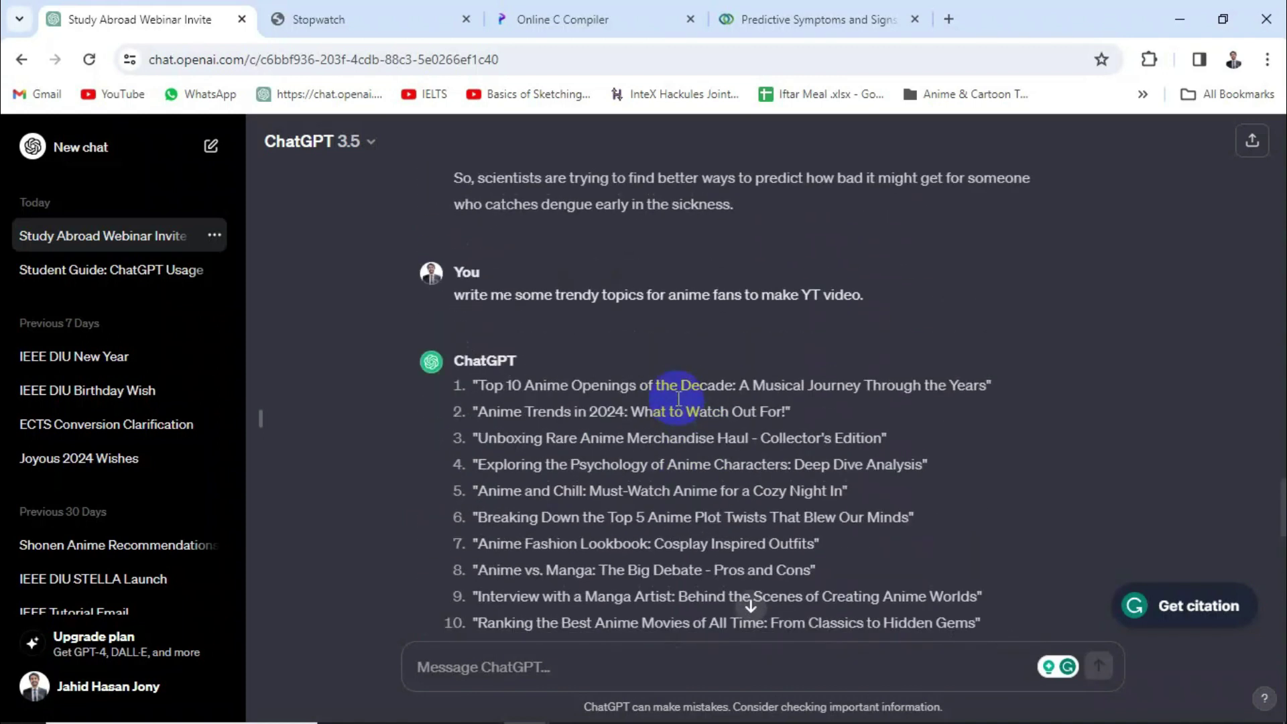
{"action": "scroll", "coordinate": [677, 399], "scroll_direction": "down", "scroll_amount": 20}
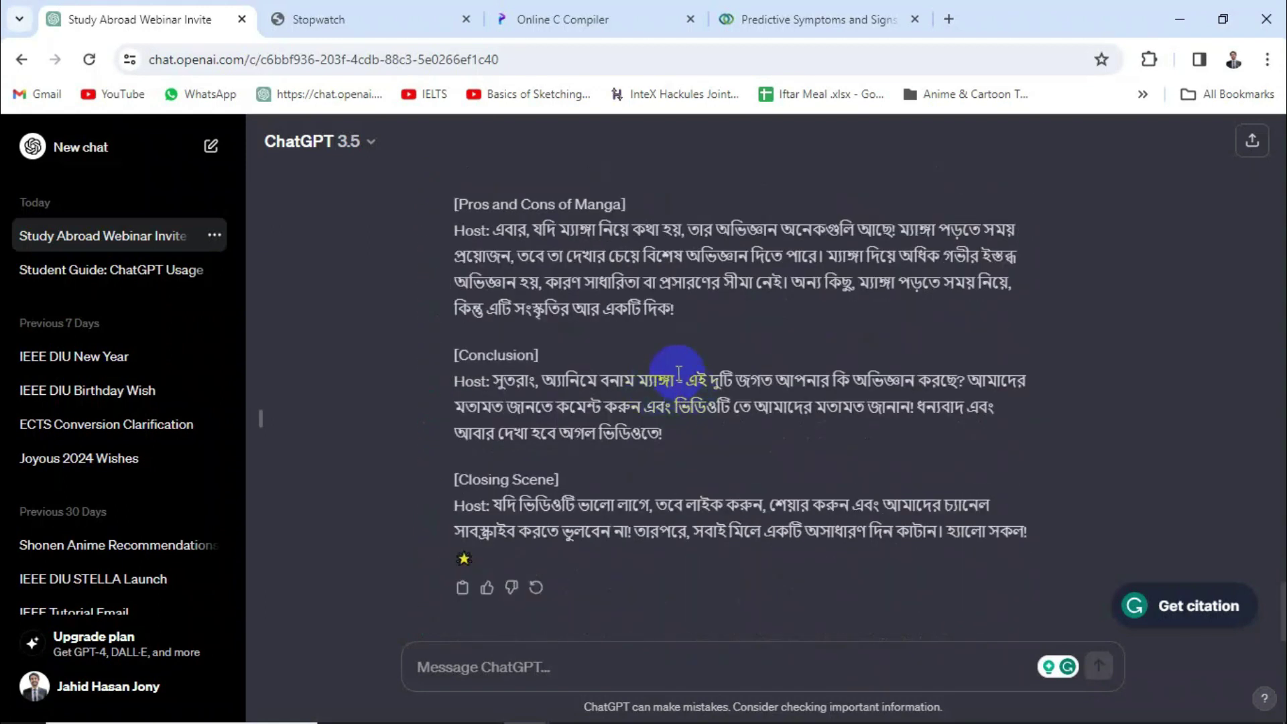
{"action": "scroll", "coordinate": [677, 376], "scroll_direction": "up", "scroll_amount": 3}
{"action": "scroll", "coordinate": [677, 377], "scroll_direction": "up", "scroll_amount": 5}
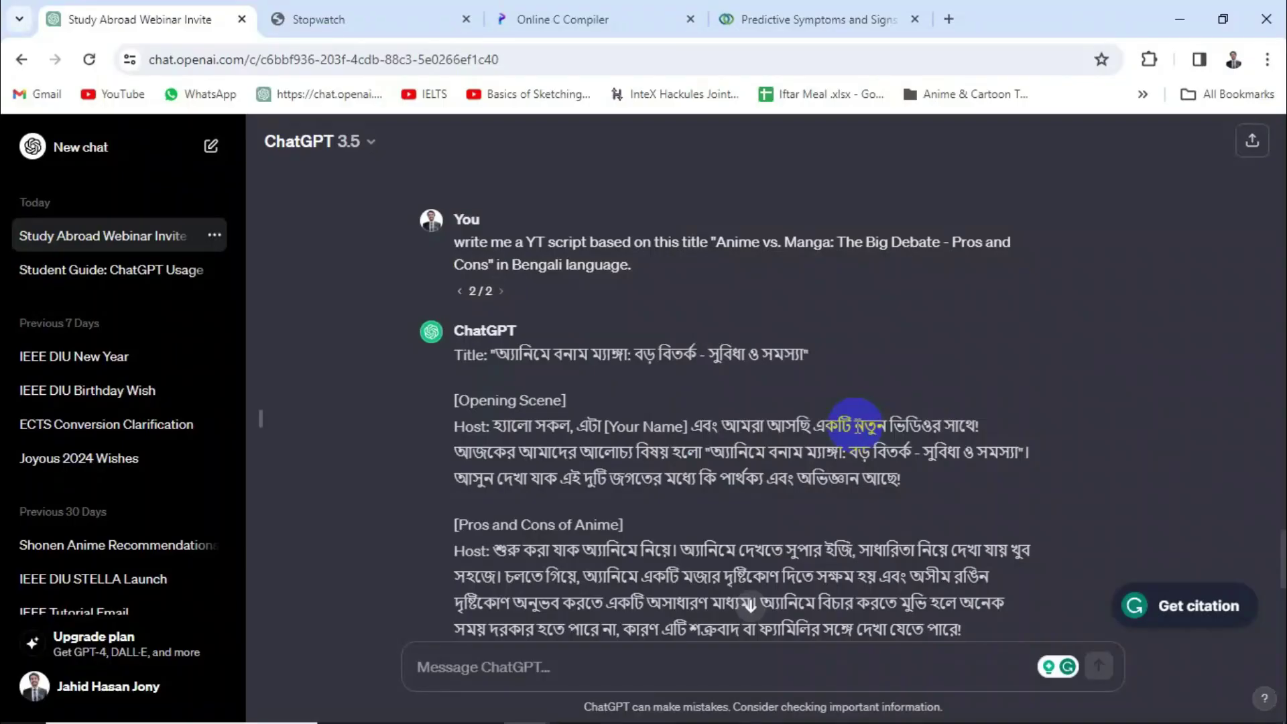
{"action": "scroll", "coordinate": [860, 431], "scroll_direction": "down", "scroll_amount": 8}
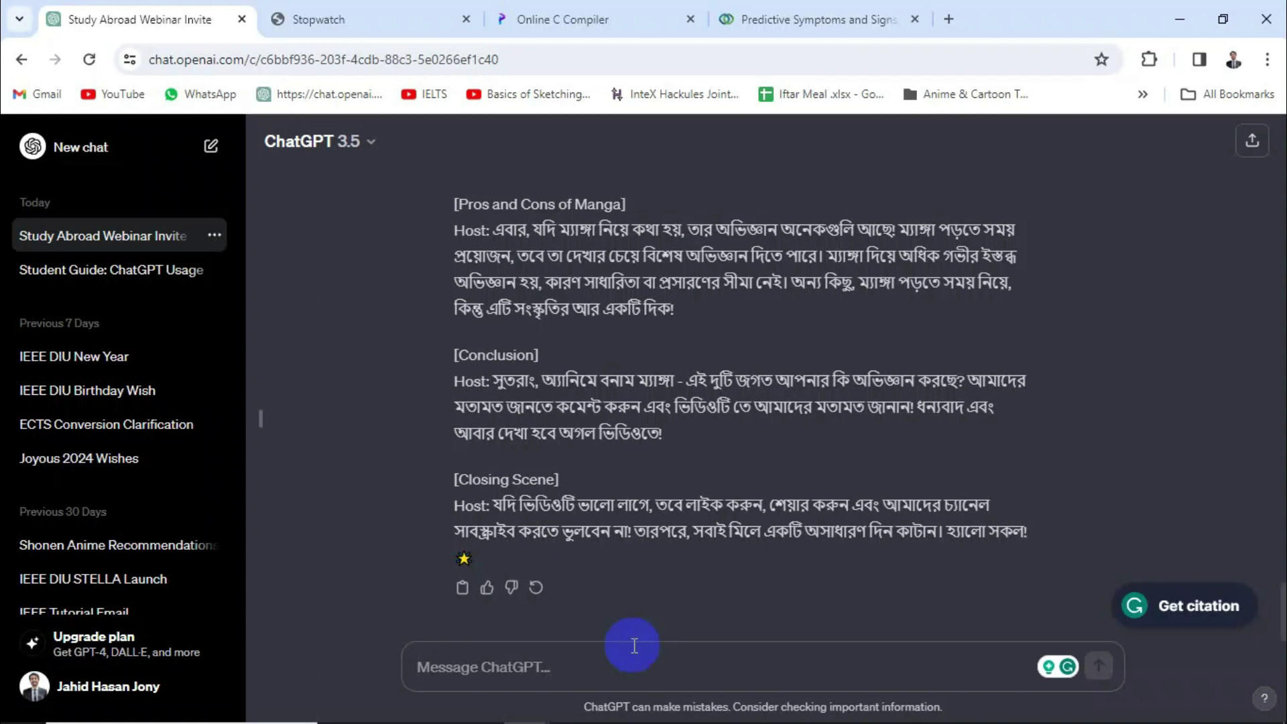
Send the request "give me some ideas on how to sell old books online."
{"action": "type", "text": "give me some idea"}
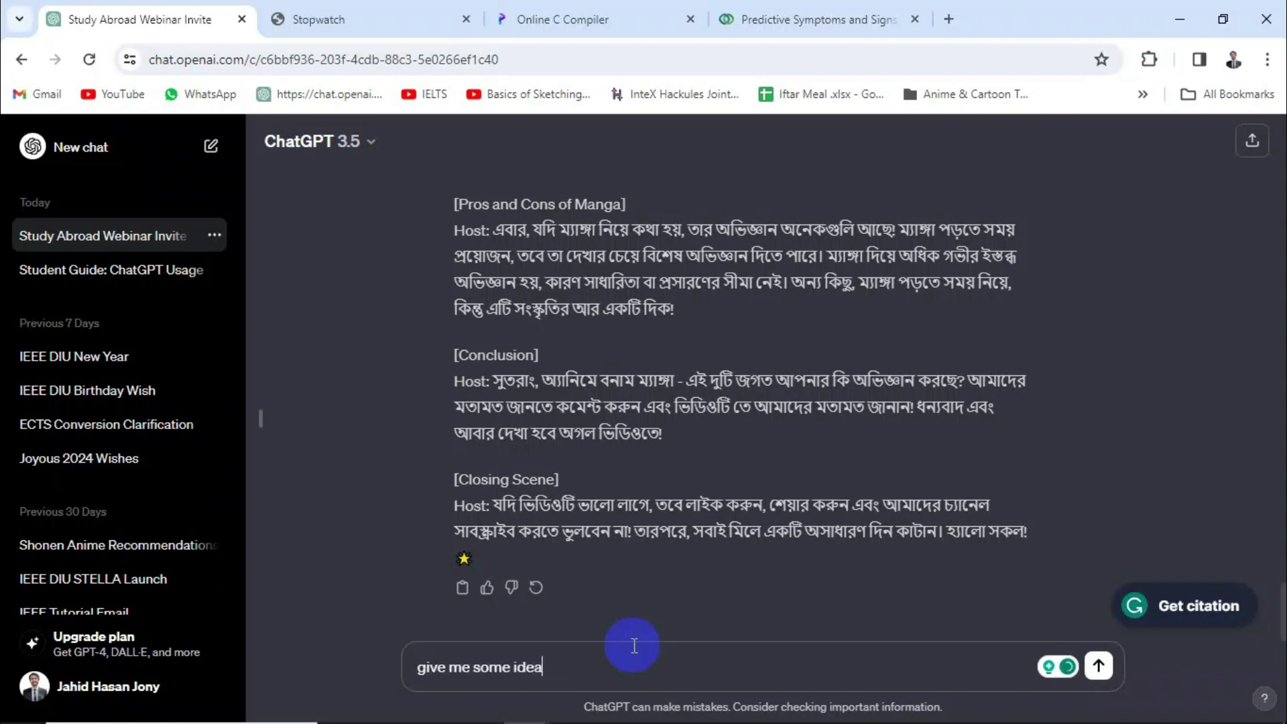
{"action": "type", "text": "s on how to sel"}
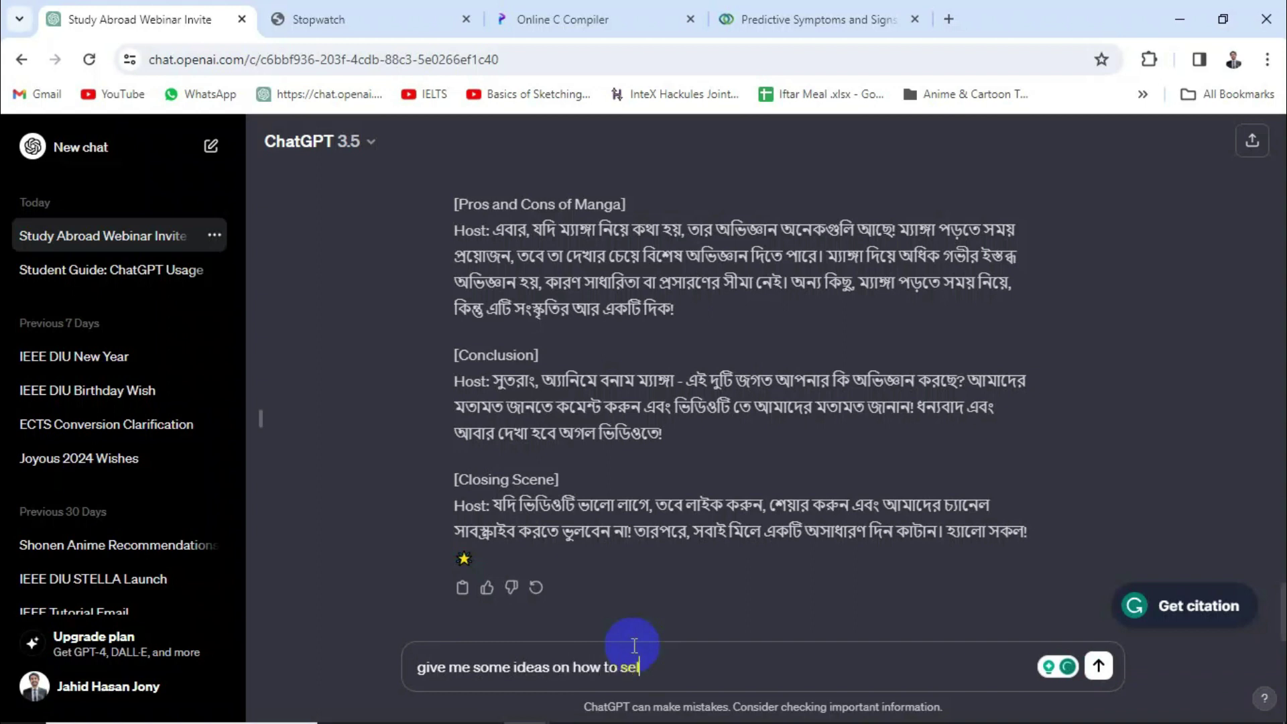
{"action": "type", "text": "l old books on on"}
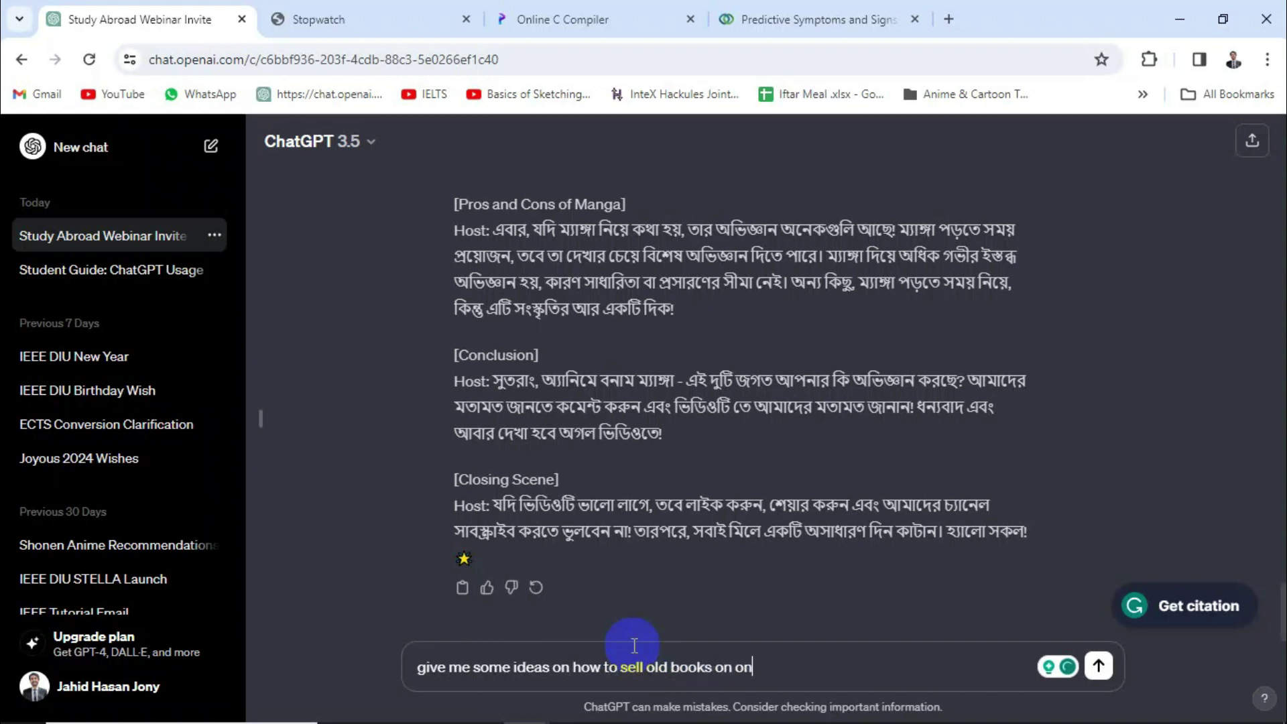
{"action": "type", "text": "line."}
{"action": "mouse_move", "coordinate": [733, 665]}
{"action": "left_click", "coordinate": [755, 548]}
{"action": "left_click", "coordinate": [800, 663]}
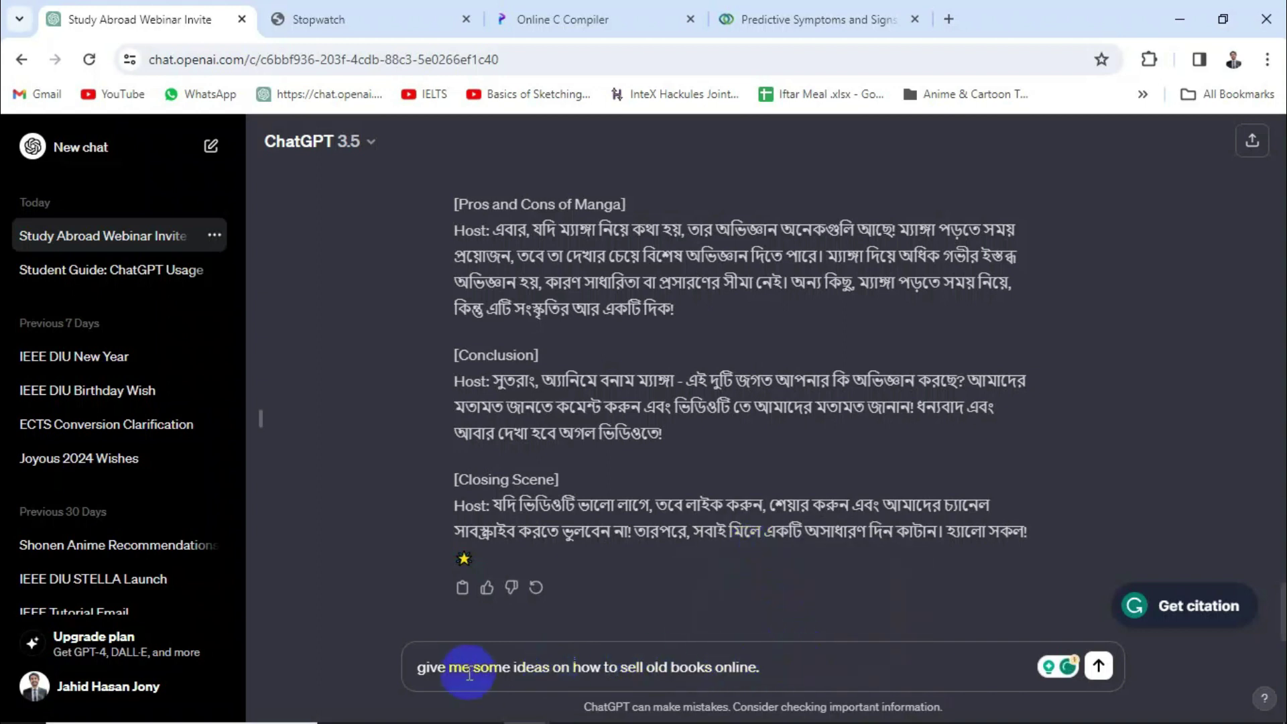
{"action": "left_click", "coordinate": [1098, 666]}
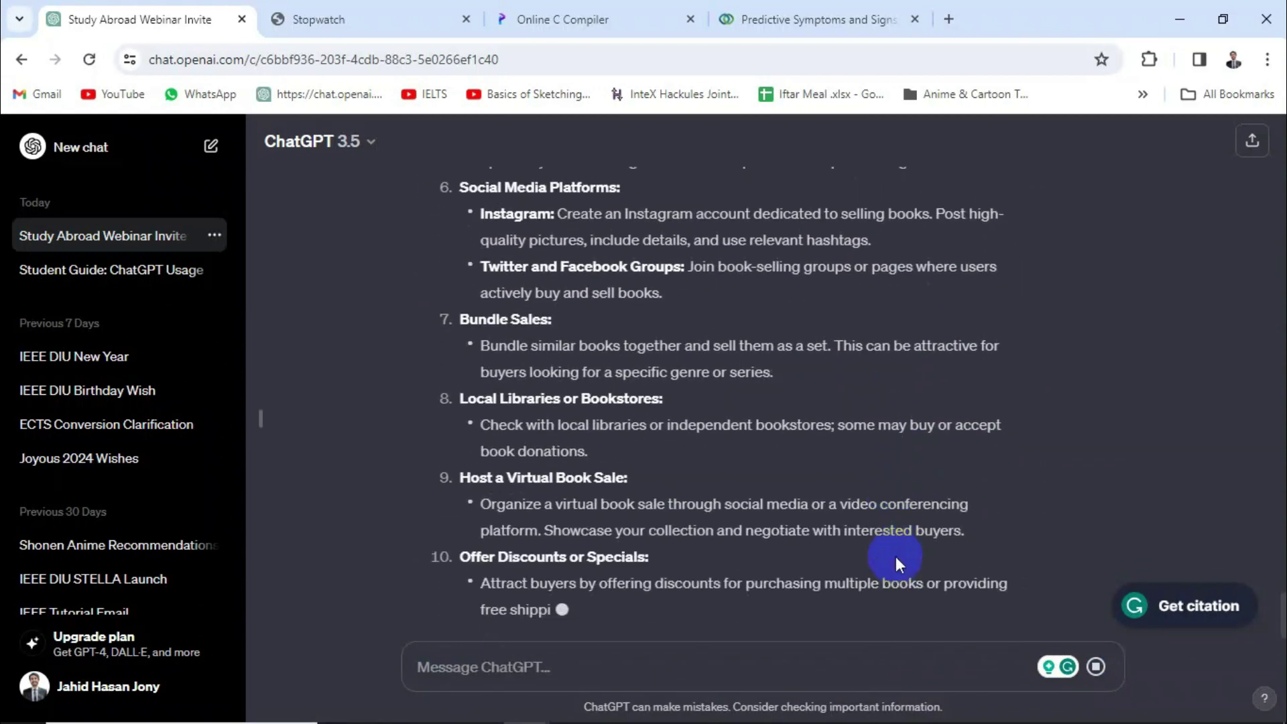
Review the book-selling answer from its start, examining the online marketplaces and book-specific platforms
{"action": "scroll", "coordinate": [897, 555], "scroll_direction": "up", "scroll_amount": 8}
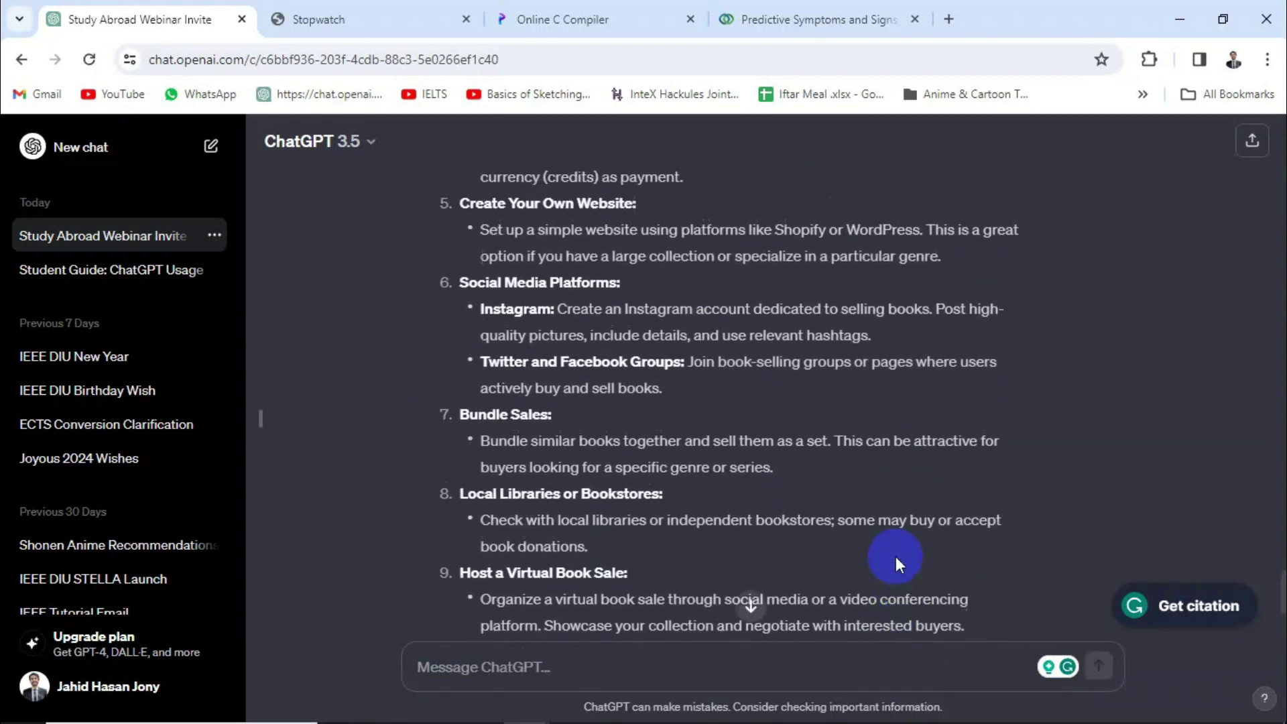
{"action": "scroll", "coordinate": [897, 559], "scroll_direction": "up", "scroll_amount": 7}
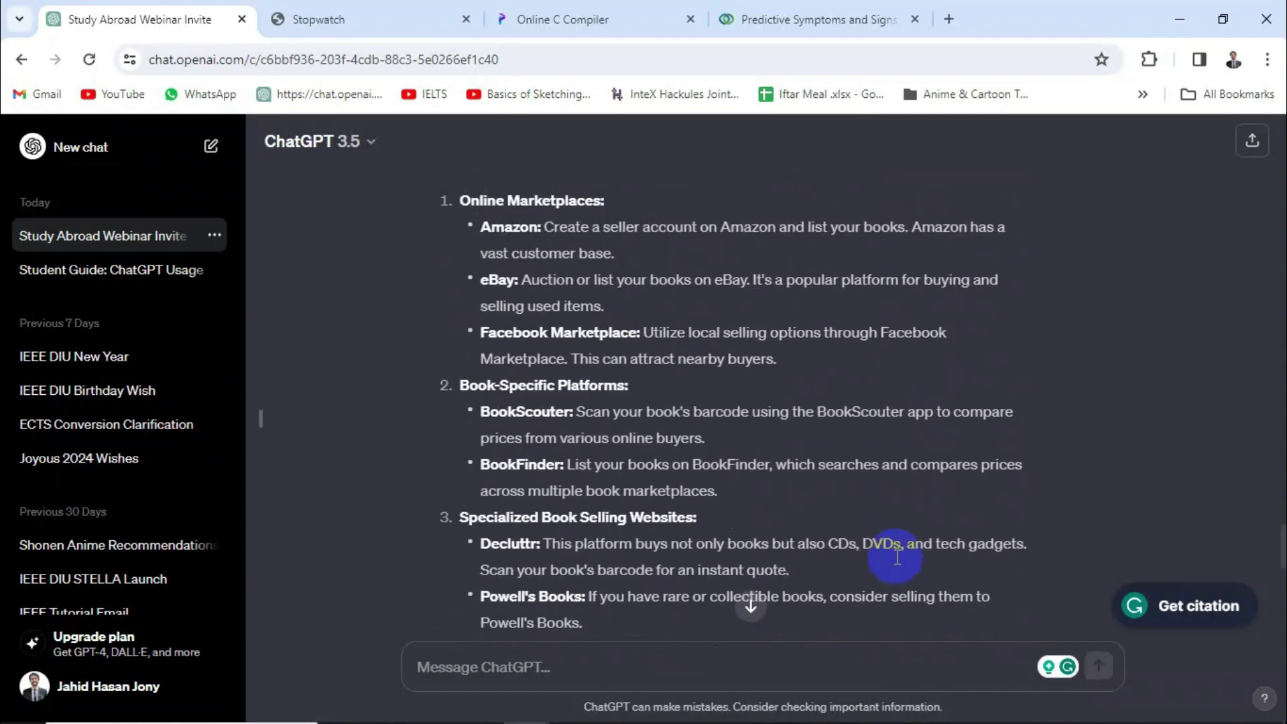
{"action": "scroll", "coordinate": [682, 381], "scroll_direction": "down", "scroll_amount": 1}
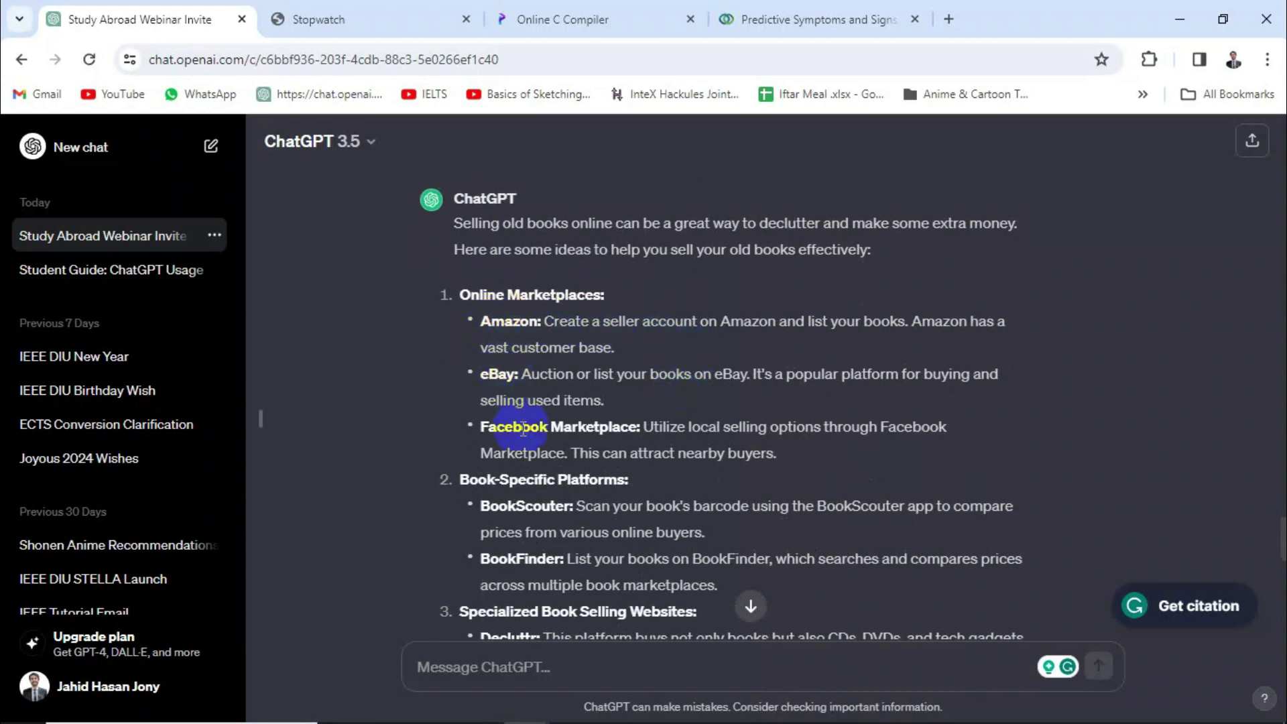
{"action": "left_click_drag", "start_coordinate": [465, 289], "coordinate": [671, 429]}
{"action": "left_click", "coordinate": [582, 455]}
{"action": "scroll", "coordinate": [584, 416], "scroll_direction": "down", "scroll_amount": 3}
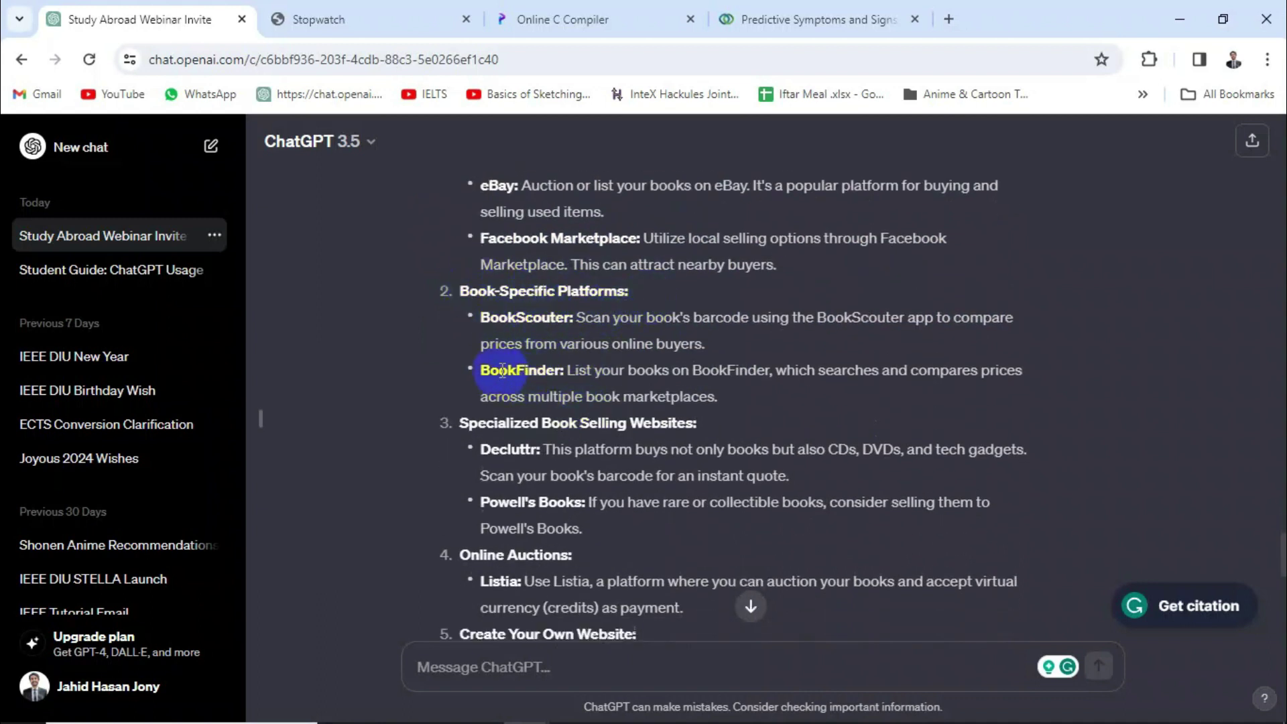
{"action": "double_click", "coordinate": [543, 315]}
{"action": "left_click", "coordinate": [537, 381]}
Examine the suggestions for specialized websites, auctions, creating a website and social media platforms, highlighting the website heading and Instagram
{"action": "scroll", "coordinate": [536, 381], "scroll_direction": "down", "scroll_amount": 3}
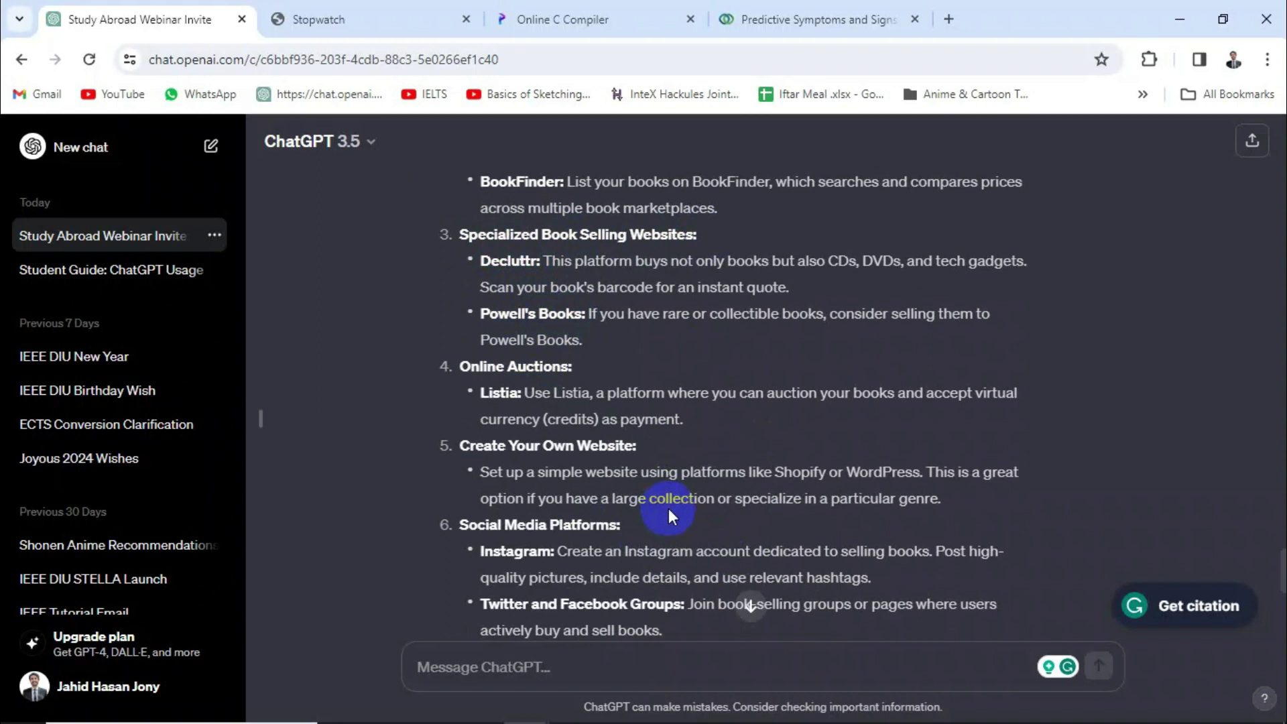
{"action": "scroll", "coordinate": [669, 508], "scroll_direction": "up", "scroll_amount": 4}
{"action": "scroll", "coordinate": [668, 507], "scroll_direction": "down", "scroll_amount": 4}
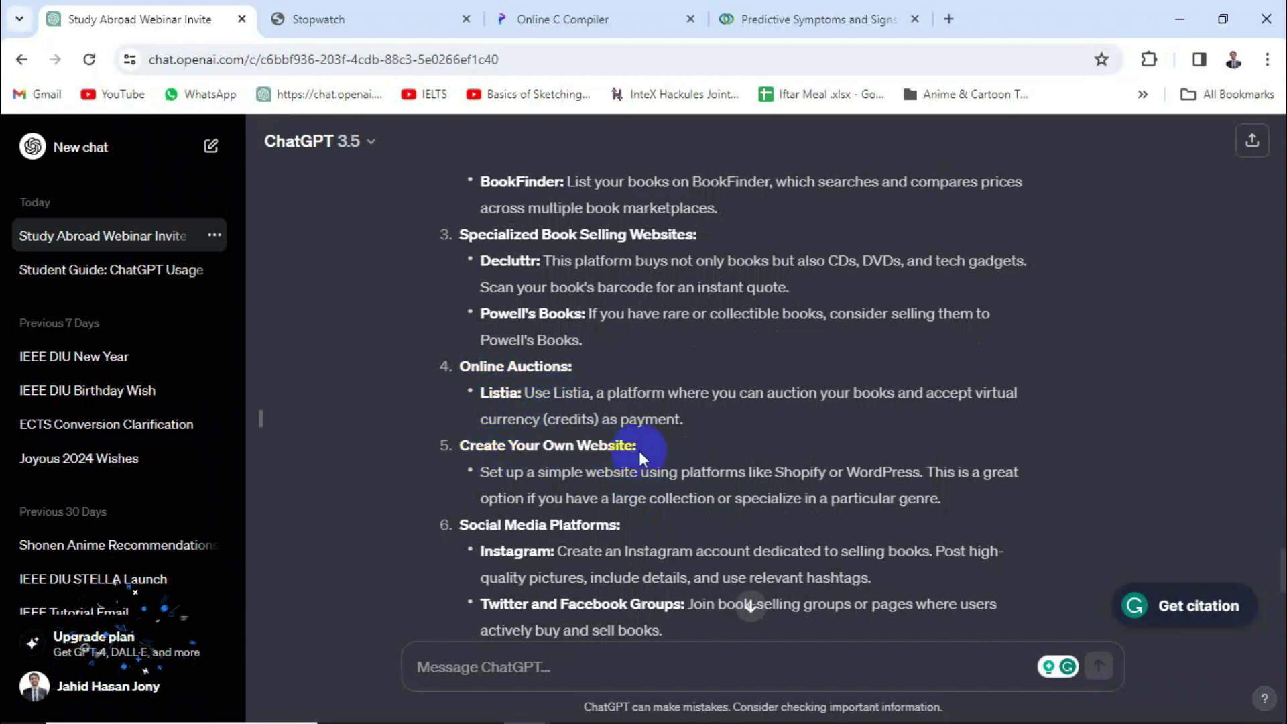
{"action": "left_click_drag", "start_coordinate": [458, 450], "coordinate": [657, 455]}
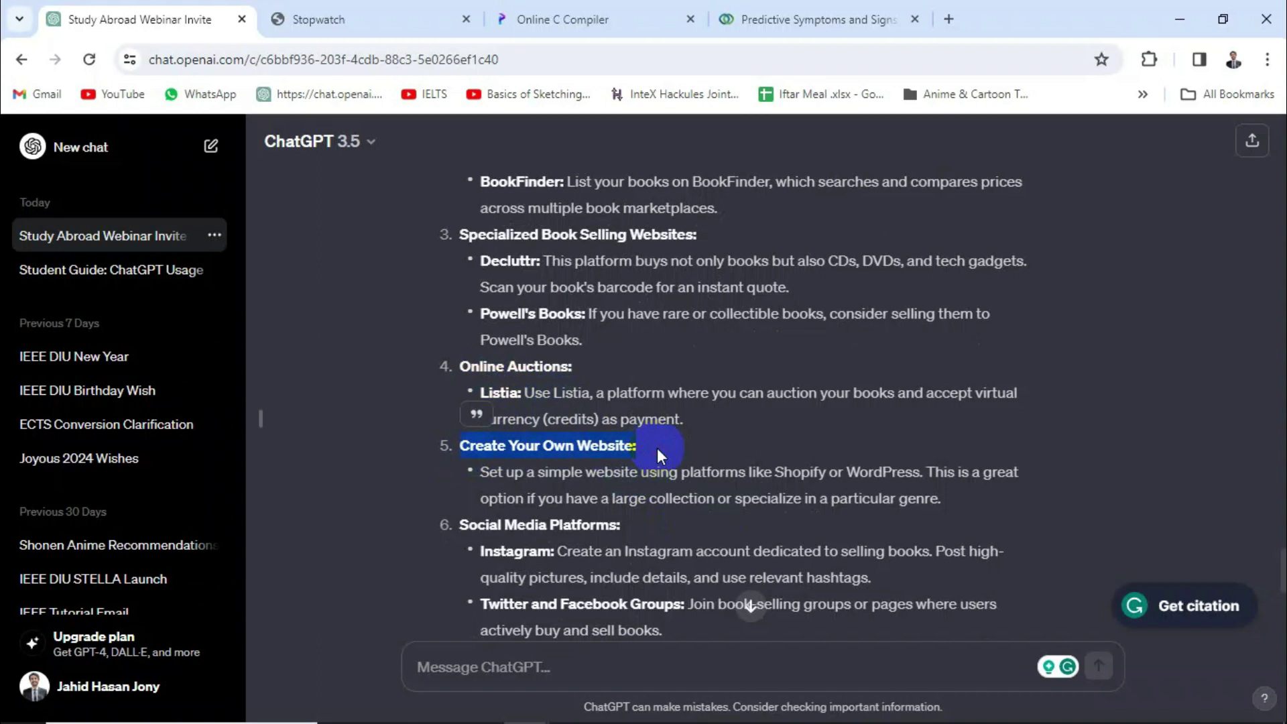
{"action": "scroll", "coordinate": [657, 448], "scroll_direction": "down", "scroll_amount": 1}
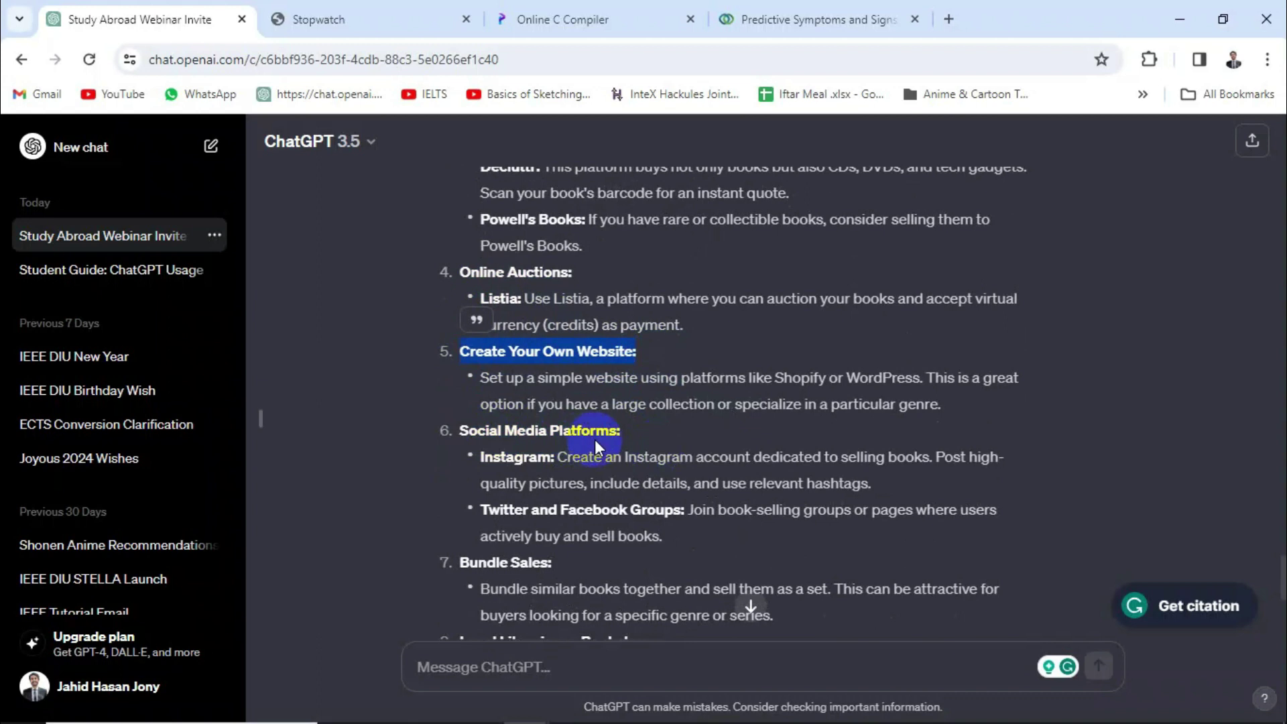
{"action": "left_click_drag", "start_coordinate": [559, 470], "coordinate": [480, 457]}
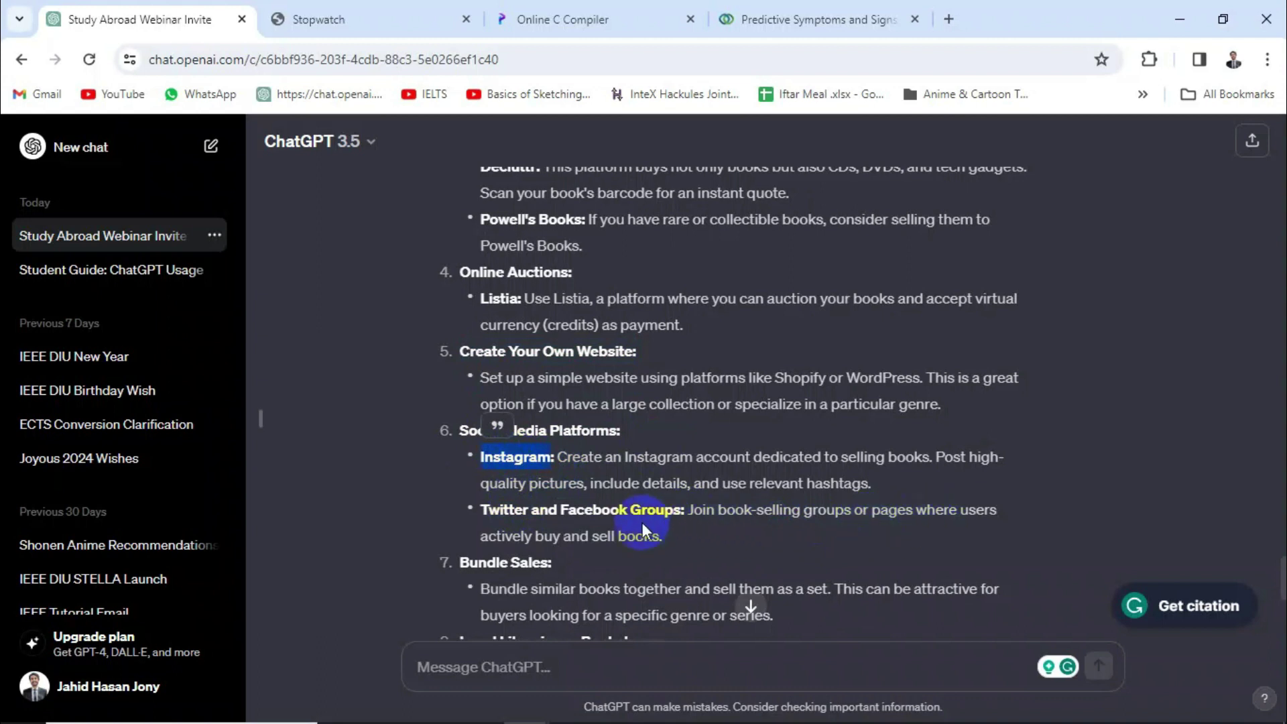
Examine the remaining book-selling suggestions, from the Twitter and Facebook groups through bundle sales to book swaps and the closing advice
{"action": "left_click_drag", "start_coordinate": [693, 514], "coordinate": [699, 528]}
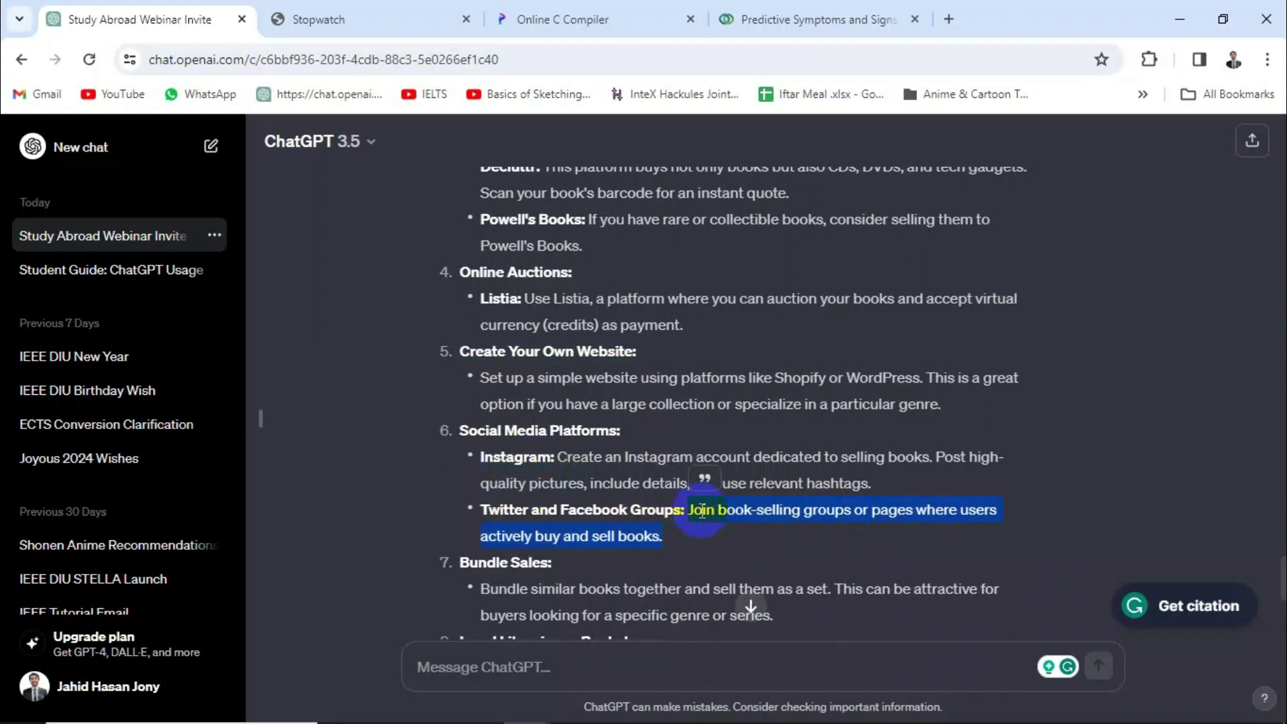
{"action": "left_click", "coordinate": [702, 511]}
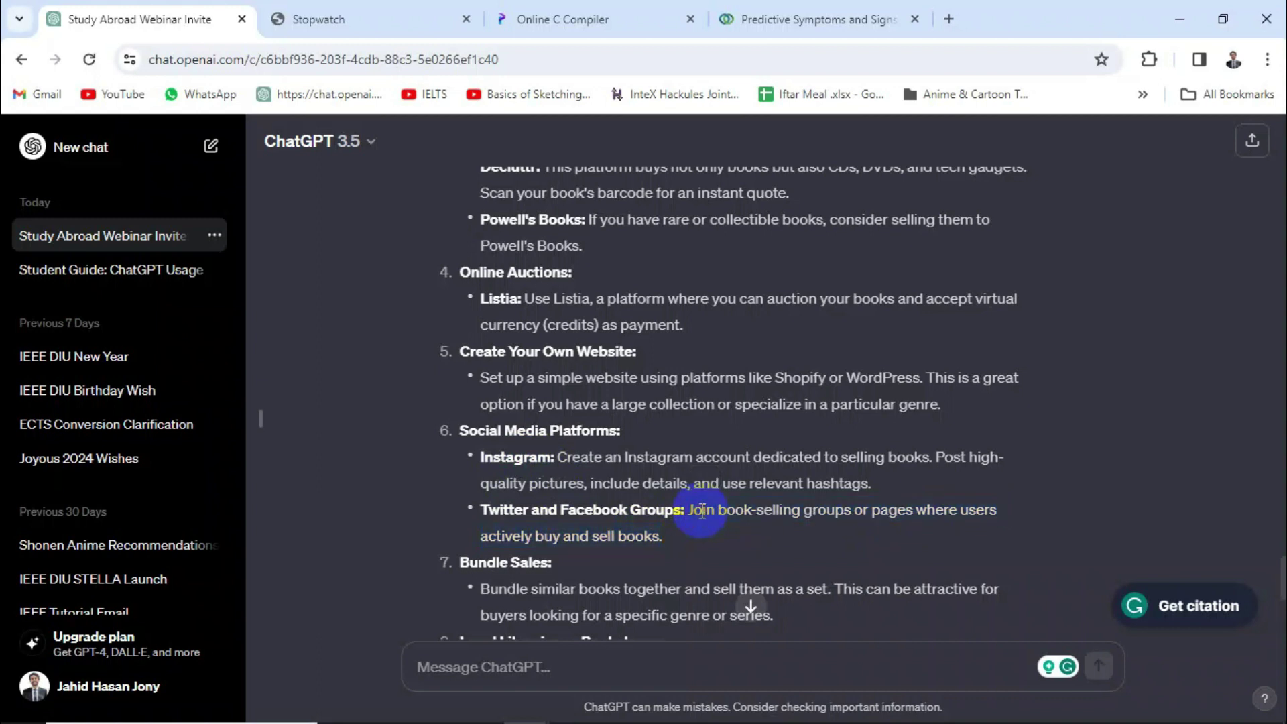
{"action": "scroll", "coordinate": [702, 510], "scroll_direction": "down", "scroll_amount": 3}
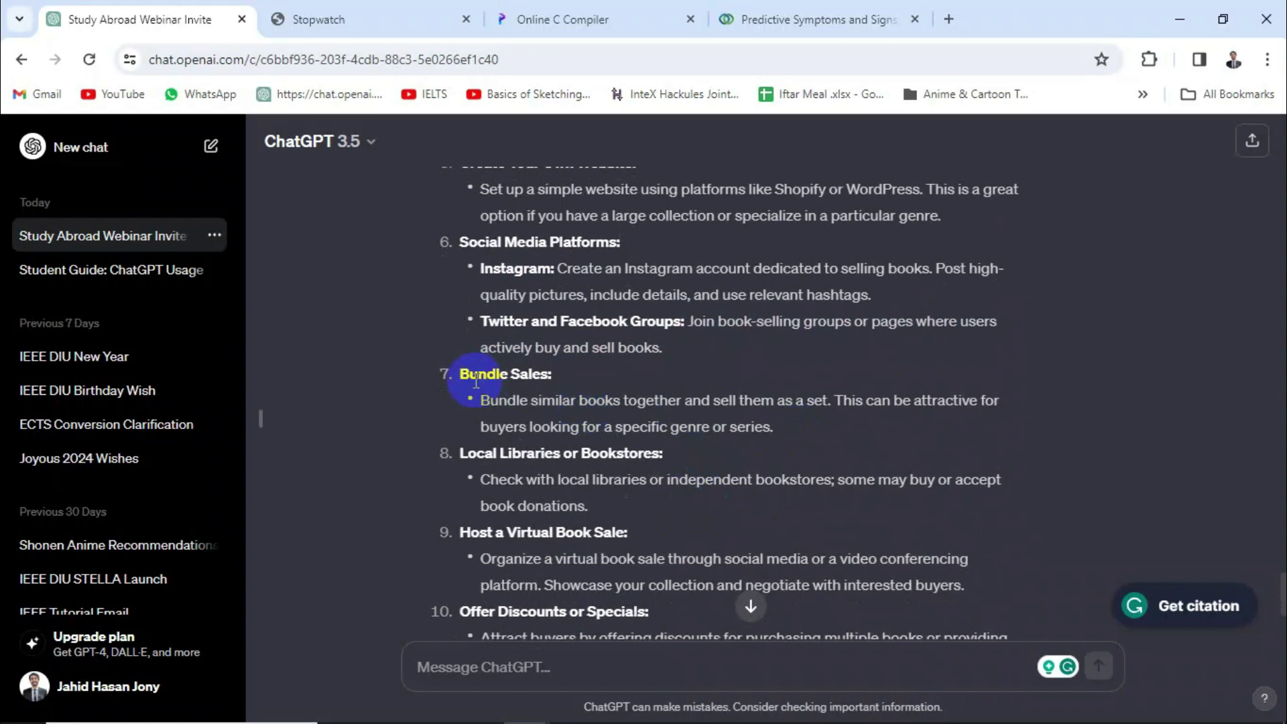
{"action": "scroll", "coordinate": [671, 454], "scroll_direction": "down", "scroll_amount": 2}
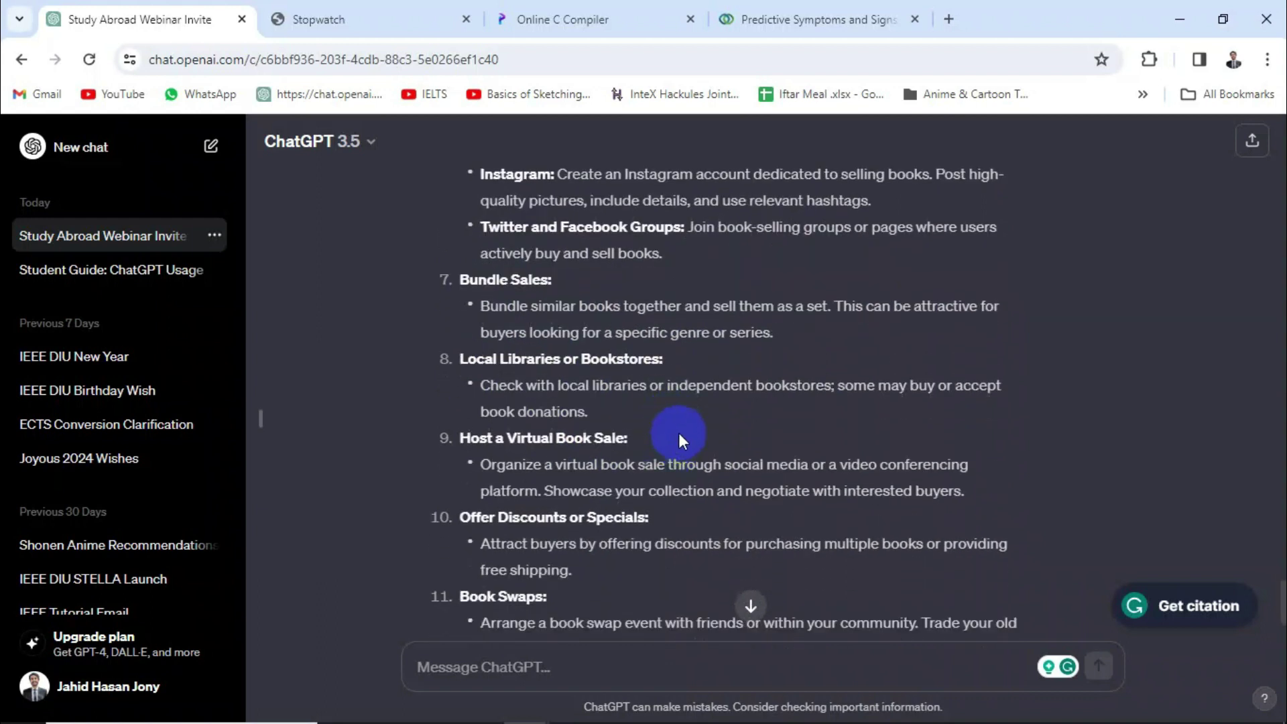
{"action": "scroll", "coordinate": [678, 433], "scroll_direction": "down", "scroll_amount": 3}
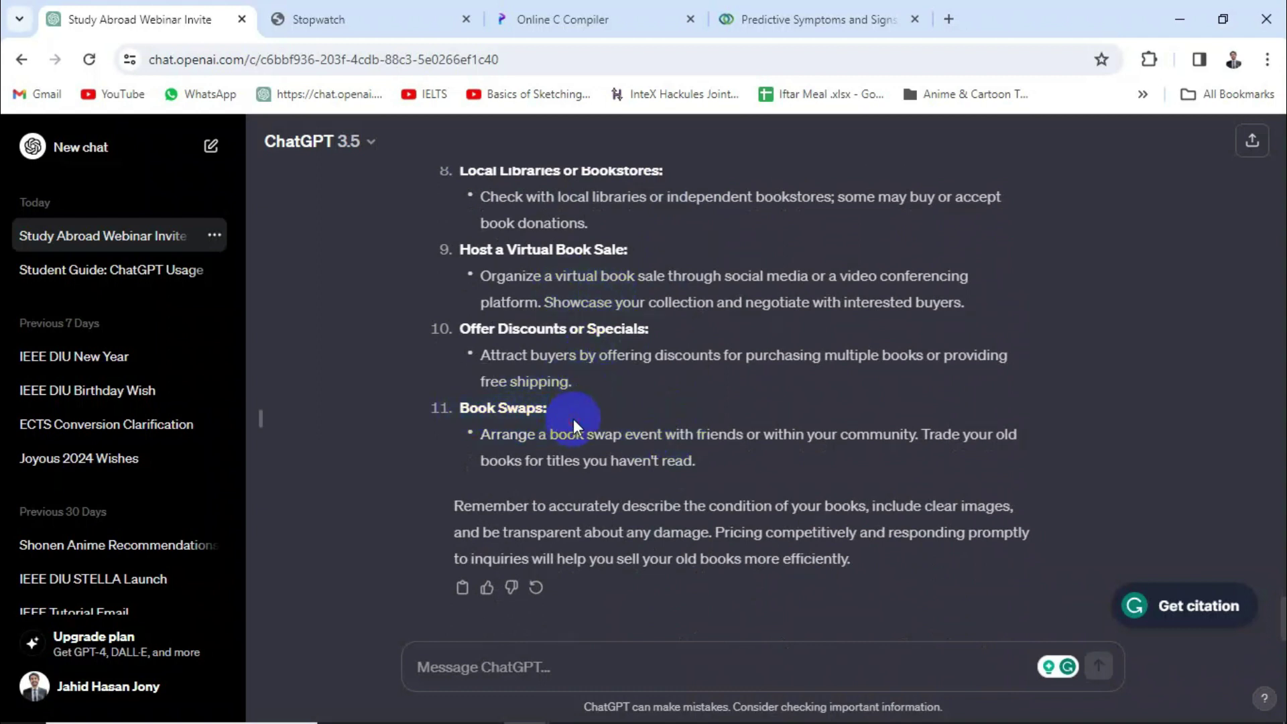
{"action": "scroll", "coordinate": [711, 409], "scroll_direction": "up", "scroll_amount": 1}
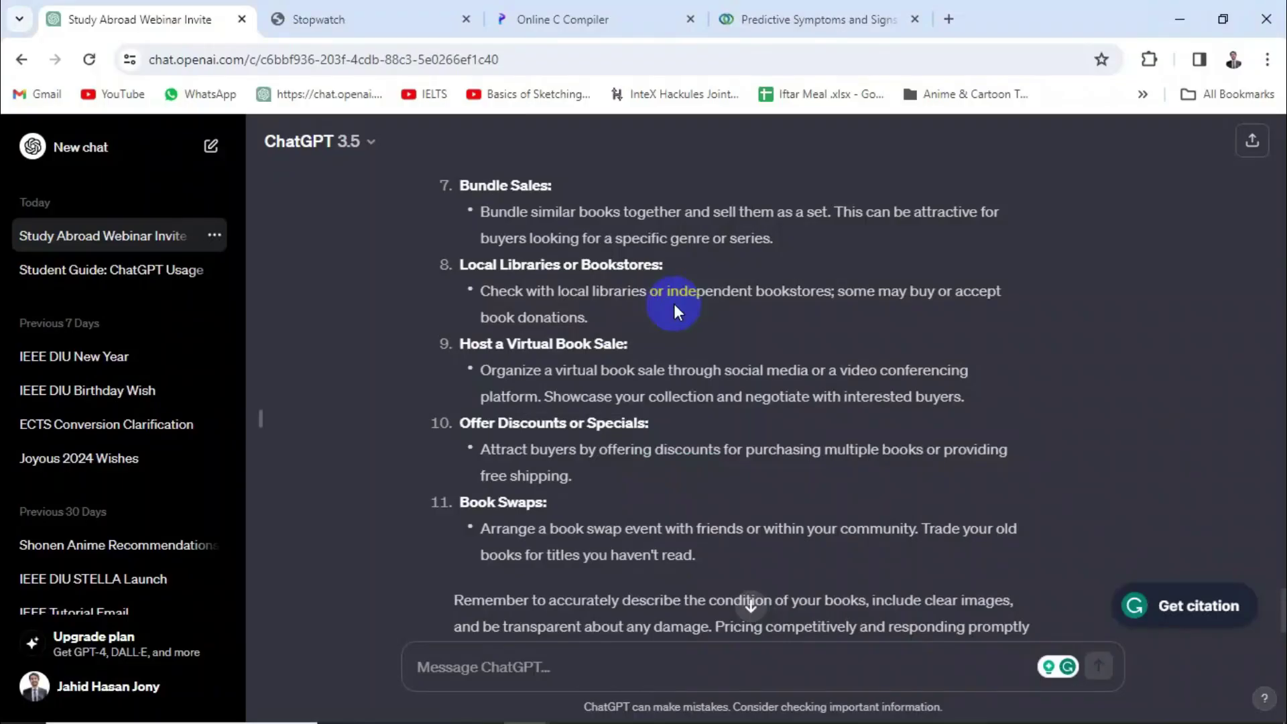
Open Google Translate in a new browser tab and enter the English text "how are you?" for translation
{"action": "left_click", "coordinate": [957, 19]}
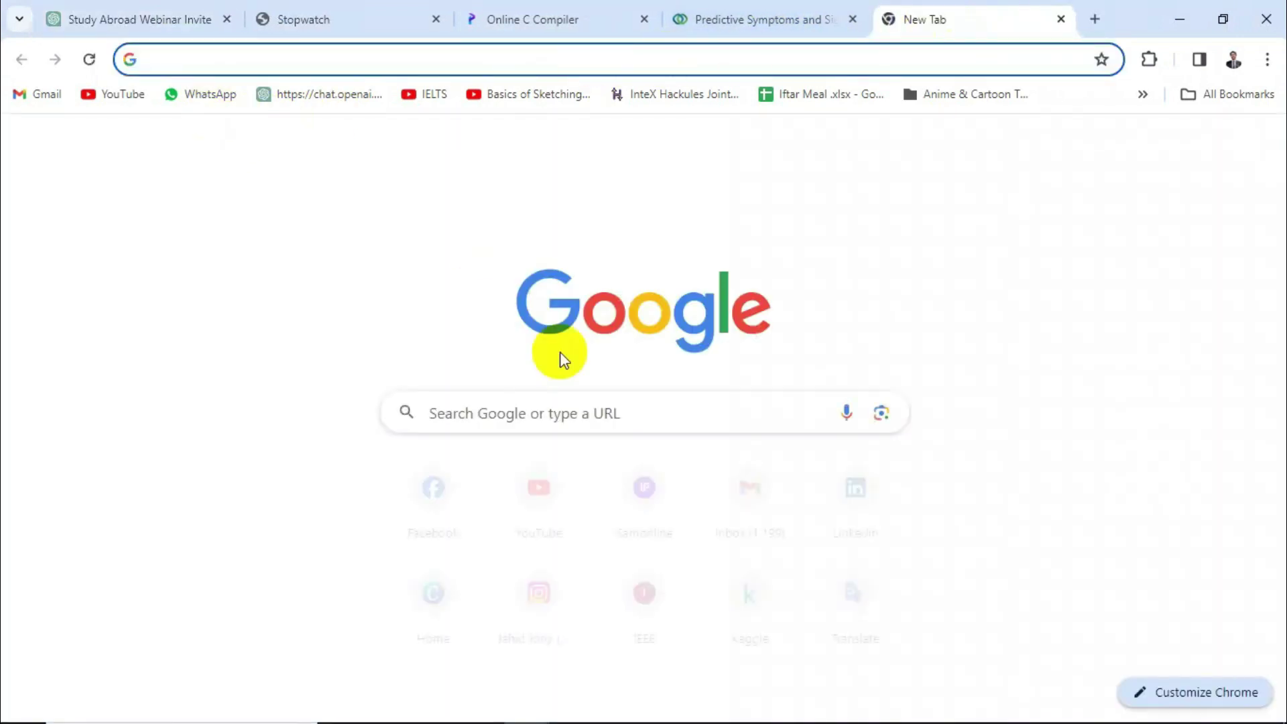
{"action": "left_click", "coordinate": [823, 590]}
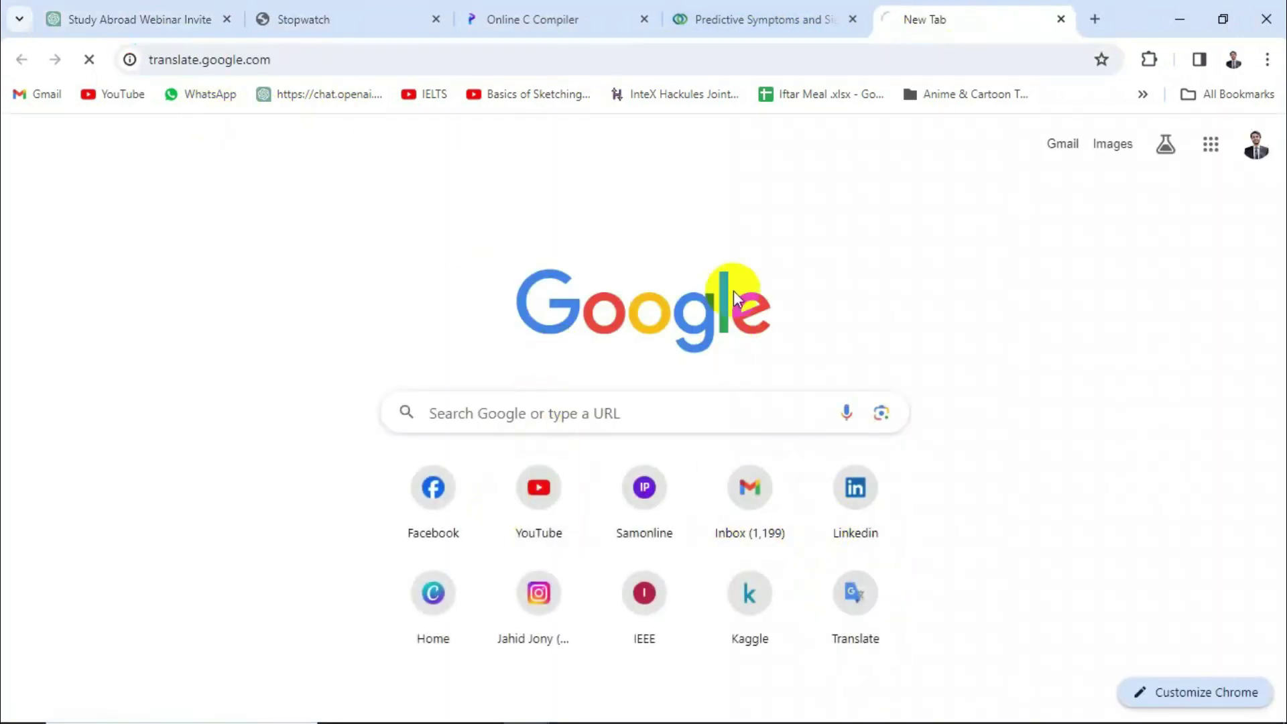
{"action": "left_click", "coordinate": [271, 302]}
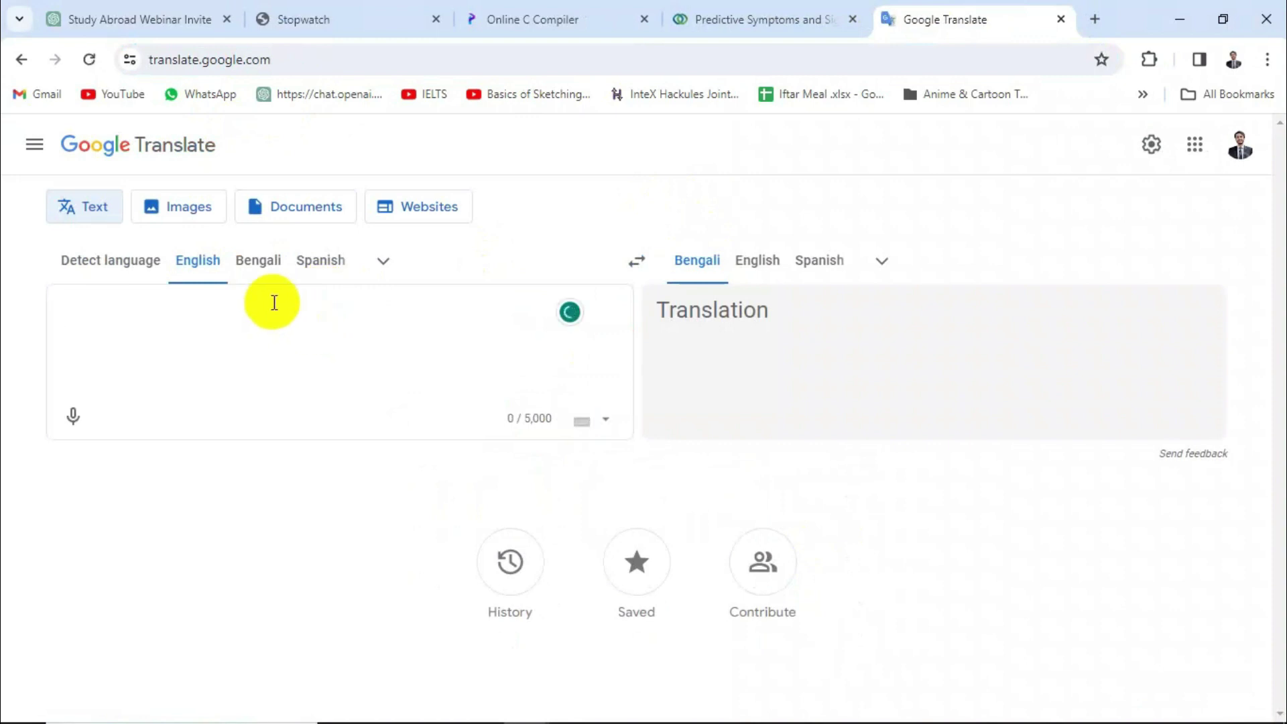
{"action": "type", "text": "how are you"}
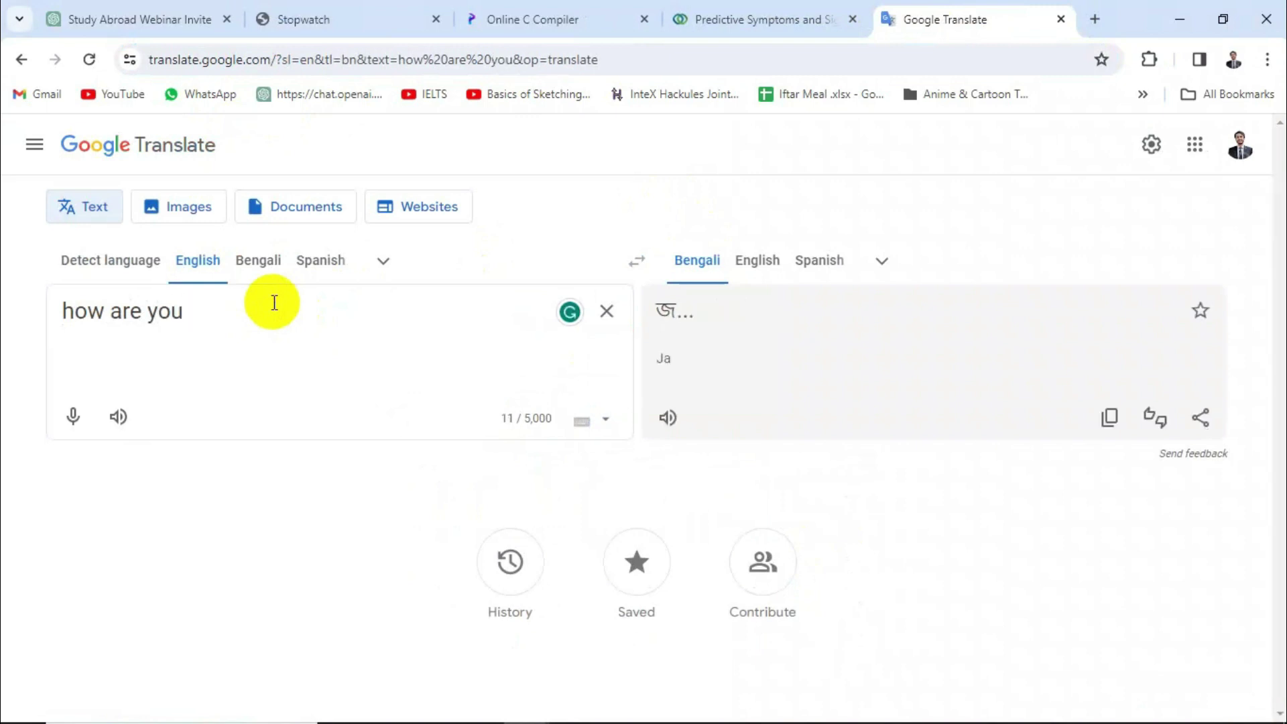
{"action": "type", "text": "?"}
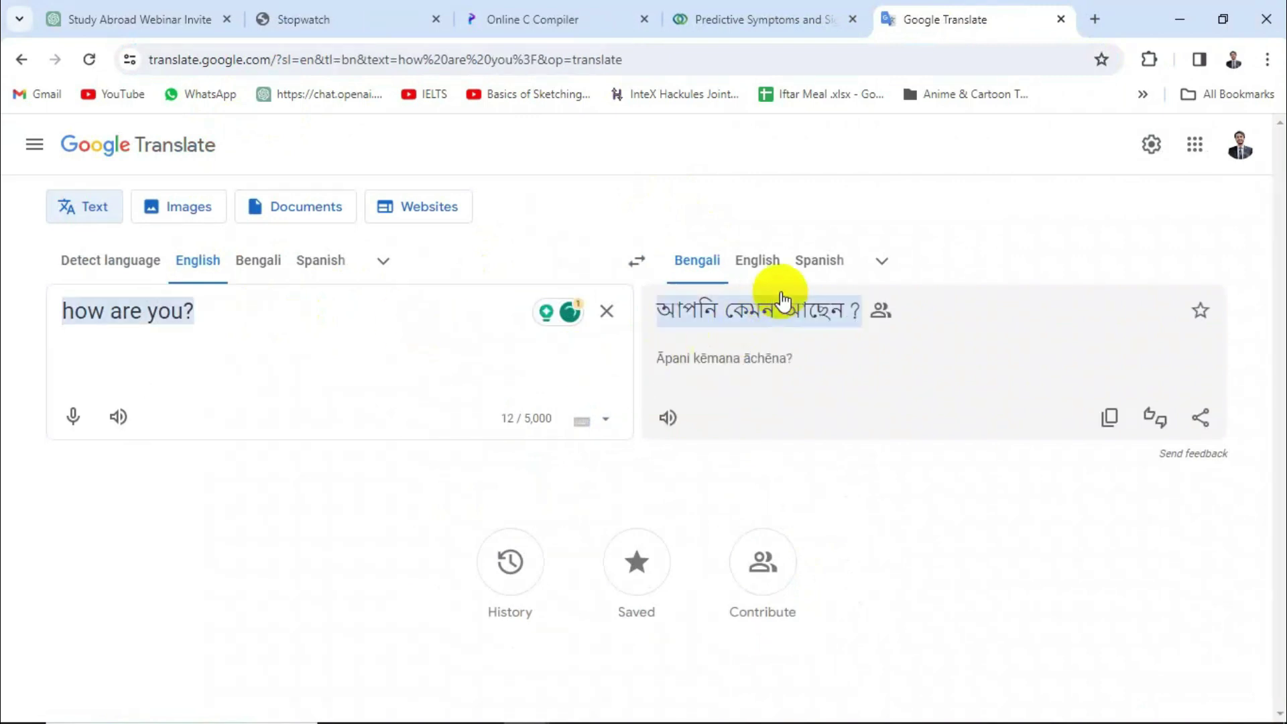
Change the target language to Japanese and copy the translated phrase
{"action": "left_click", "coordinate": [880, 272]}
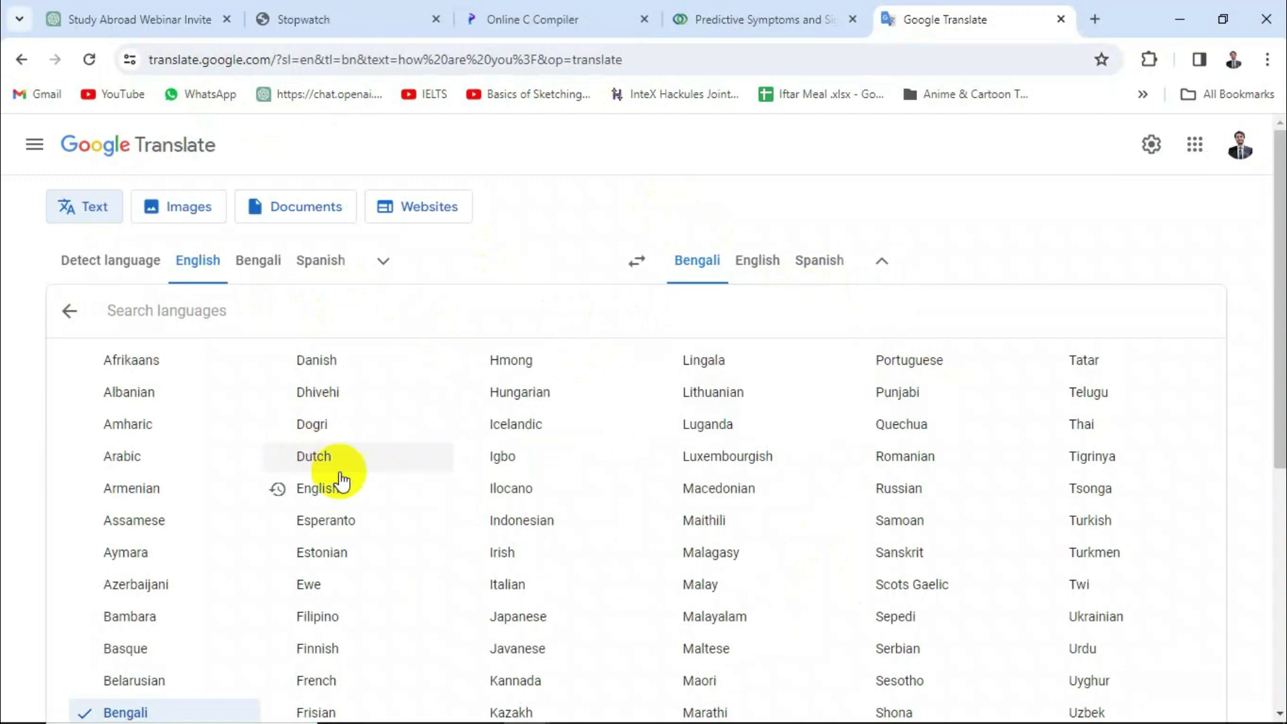
{"action": "scroll", "coordinate": [209, 452], "scroll_direction": "down", "scroll_amount": 4}
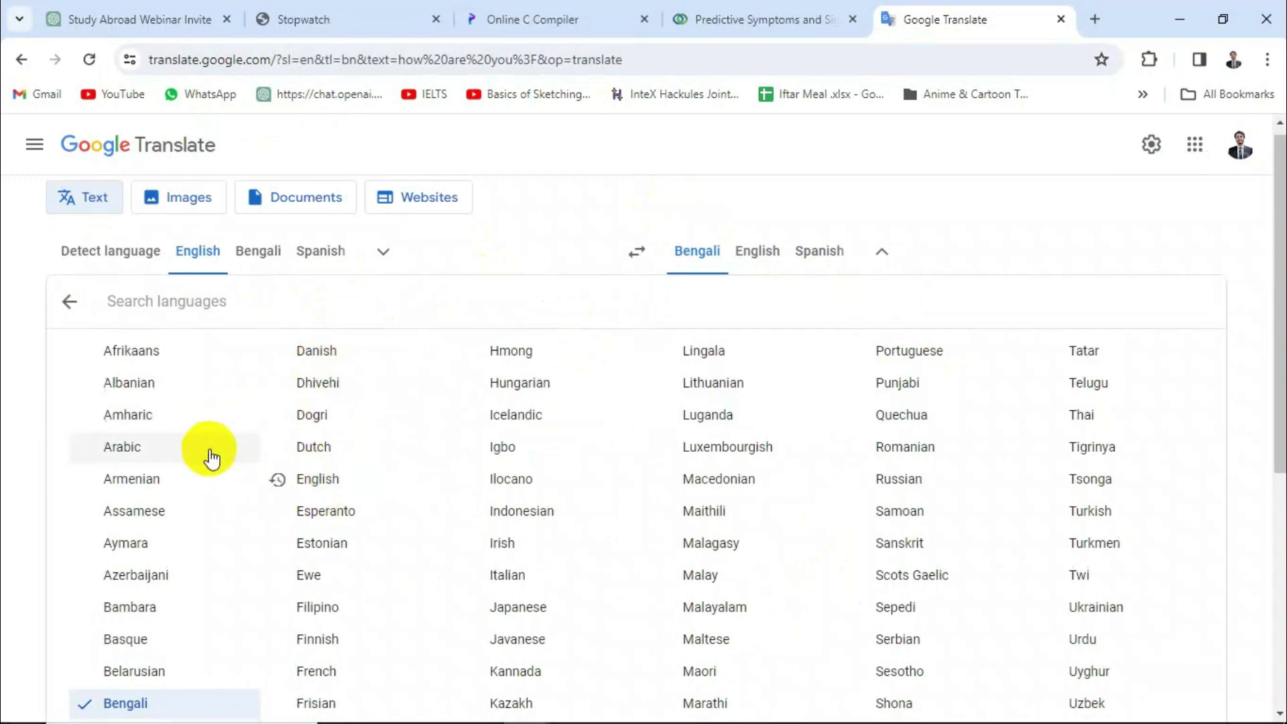
{"action": "scroll", "coordinate": [211, 460], "scroll_direction": "up", "scroll_amount": 1}
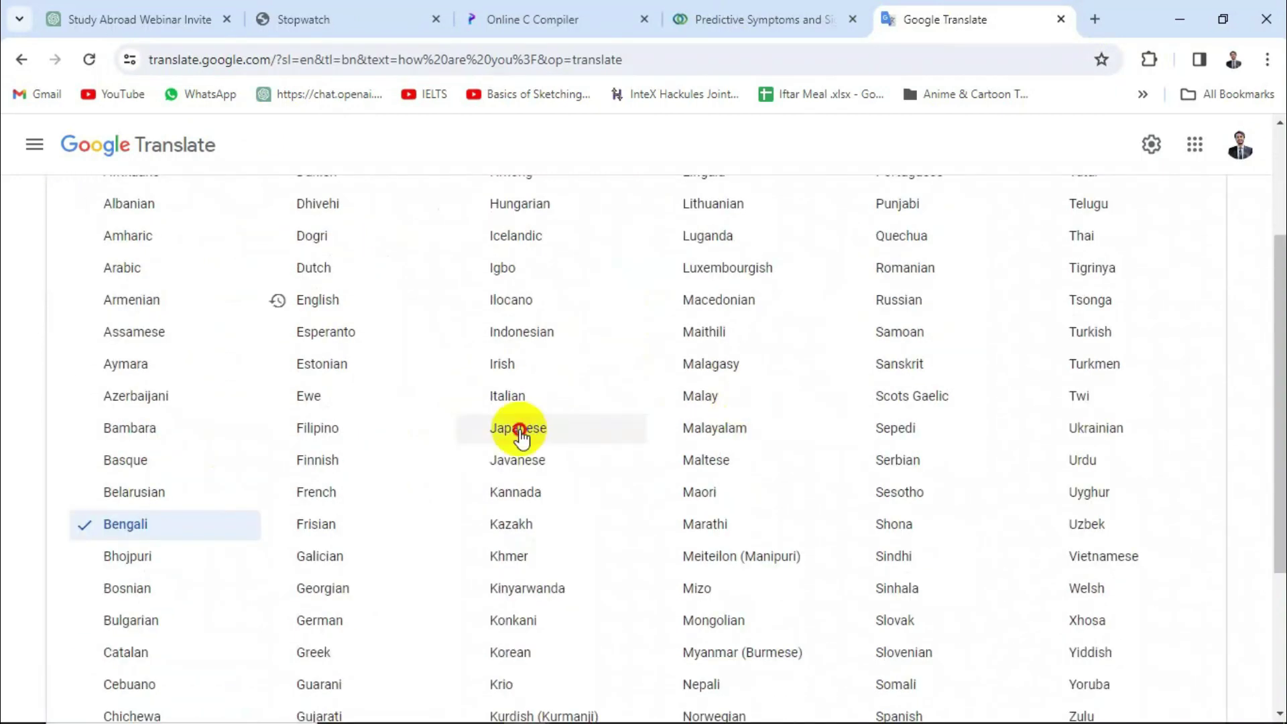
{"action": "left_click", "coordinate": [517, 426]}
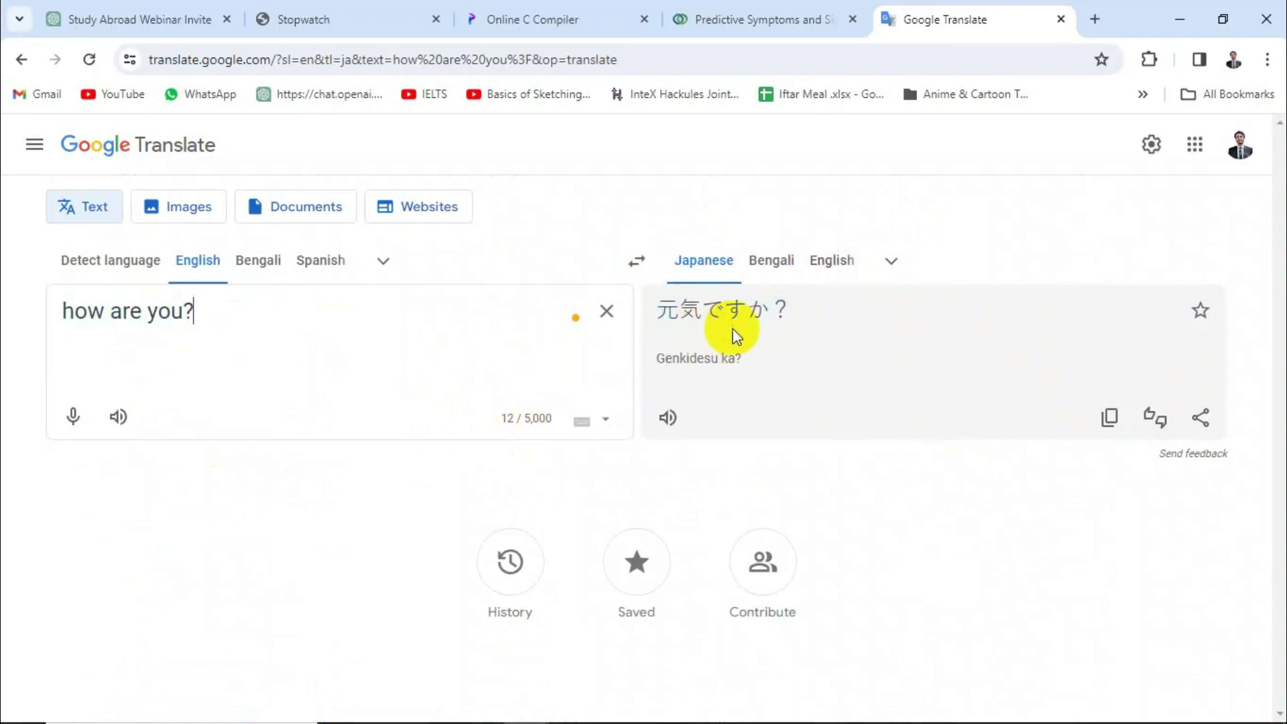
{"action": "left_click", "coordinate": [1109, 417]}
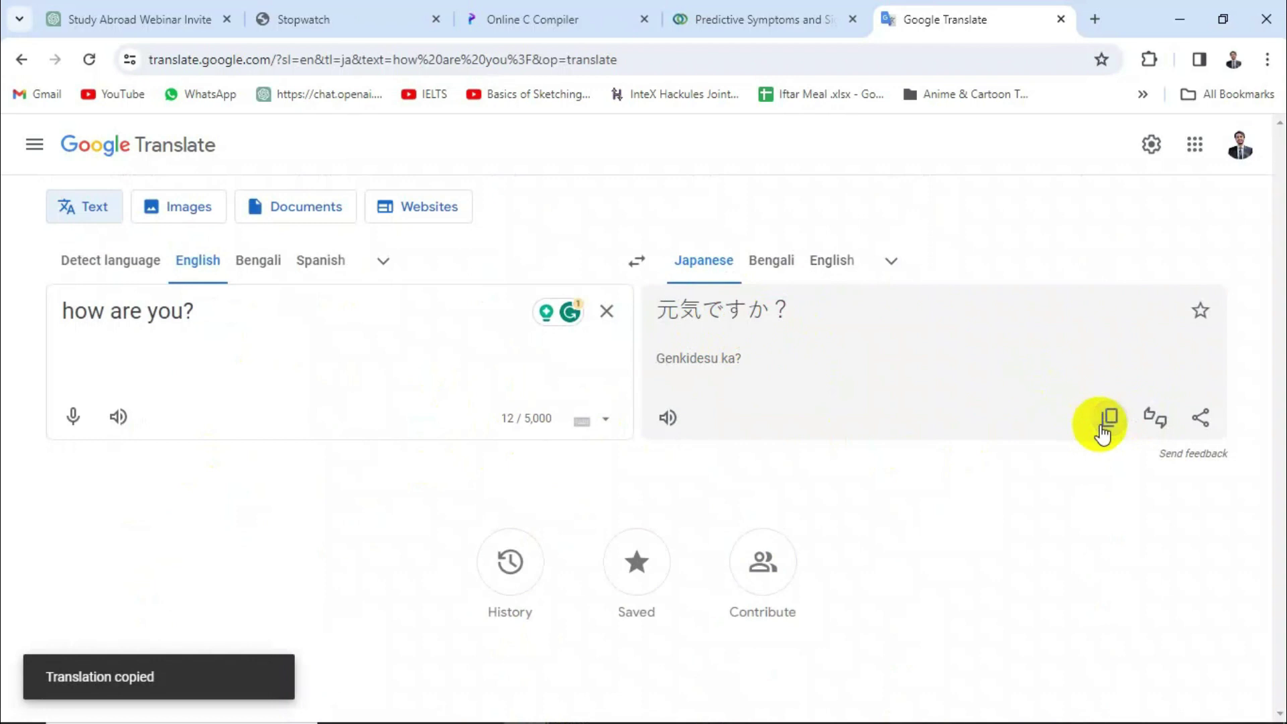
Return to the ChatGPT conversation and send "translate me this into bangla" followed by the copied phrase "元気ですか？" in quotation marks
{"action": "left_click", "coordinate": [214, 4]}
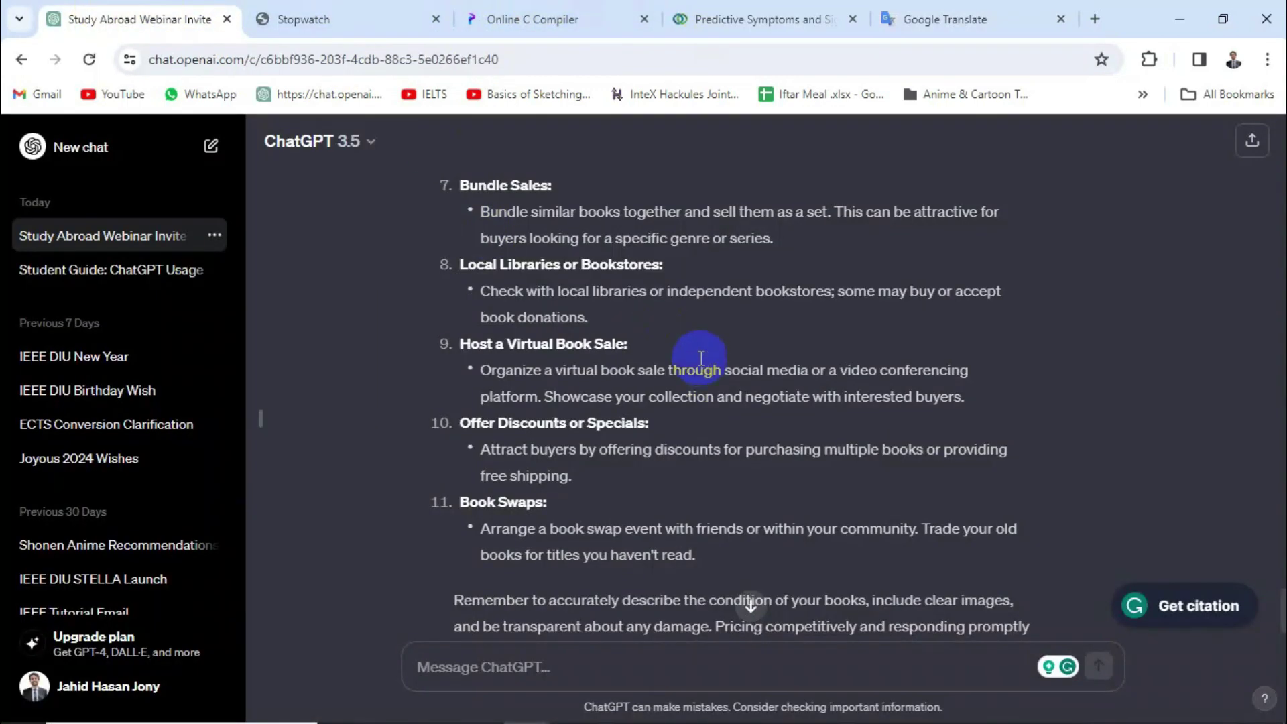
{"action": "scroll", "coordinate": [737, 363], "scroll_direction": "down", "scroll_amount": 1}
{"action": "left_click", "coordinate": [532, 659]}
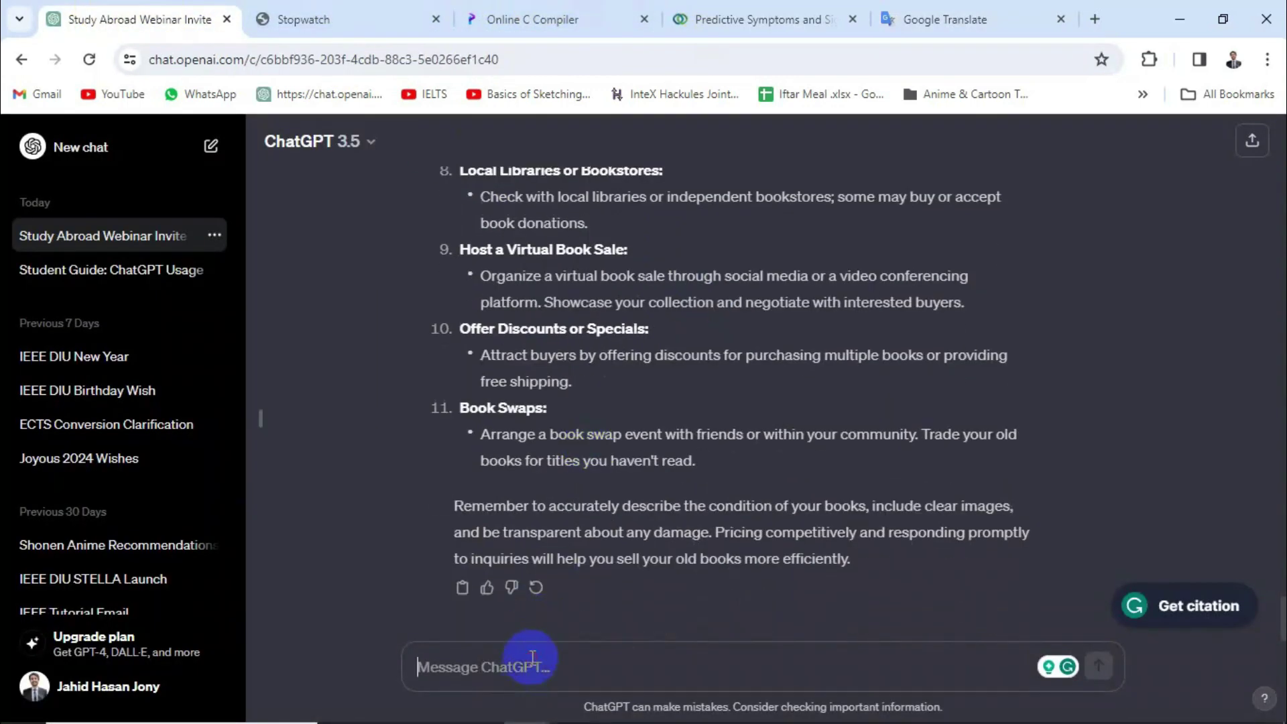
{"action": "type", "text": "transle"}
{"action": "key", "text": "BackSpace"}
{"action": "type", "text": "ate me this into bangla"}
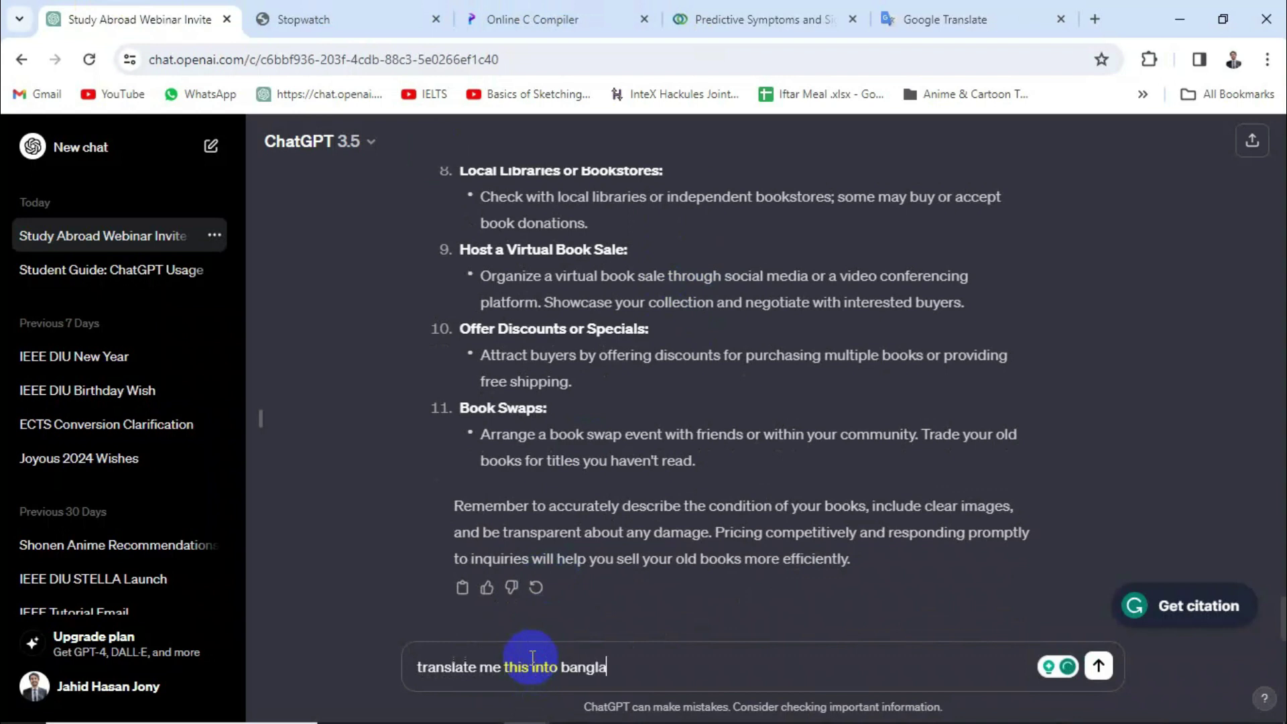
{"action": "type", "text": " \""}
{"action": "key", "text": "ctrl+v"}
{"action": "type", "text": "\""}
{"action": "key", "text": "Return"}
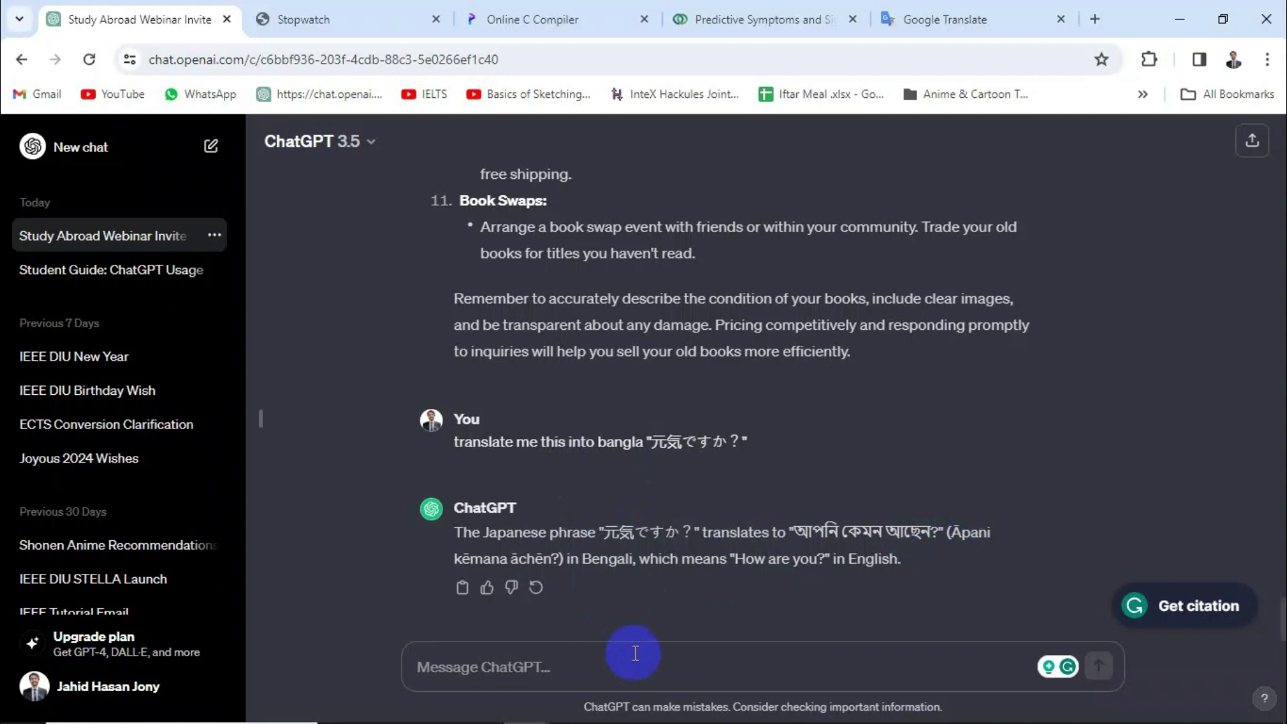
Send the follow-up request "give me a proper answer following this question in japanese."
{"action": "type", "text": "t"}
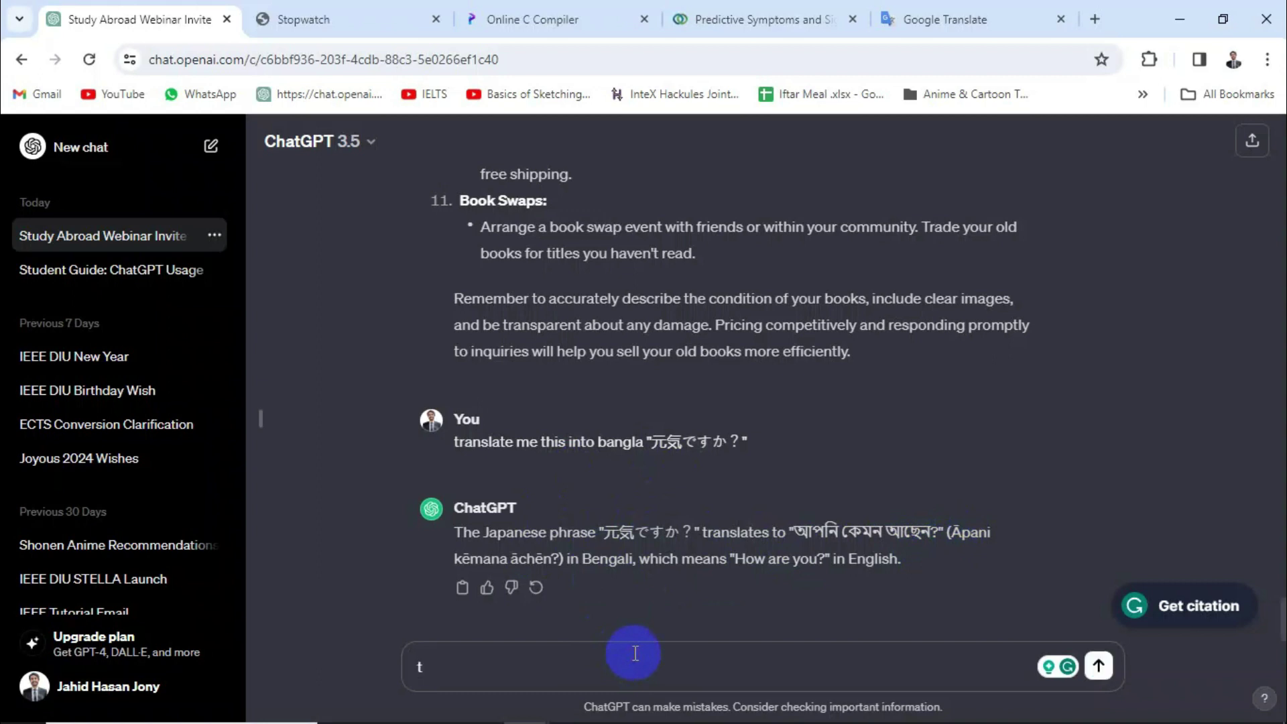
{"action": "key", "text": "BackSpace"}
{"action": "type", "text": "give me"}
{"action": "type", "text": "a proper"}
{"action": "type", "text": " and"}
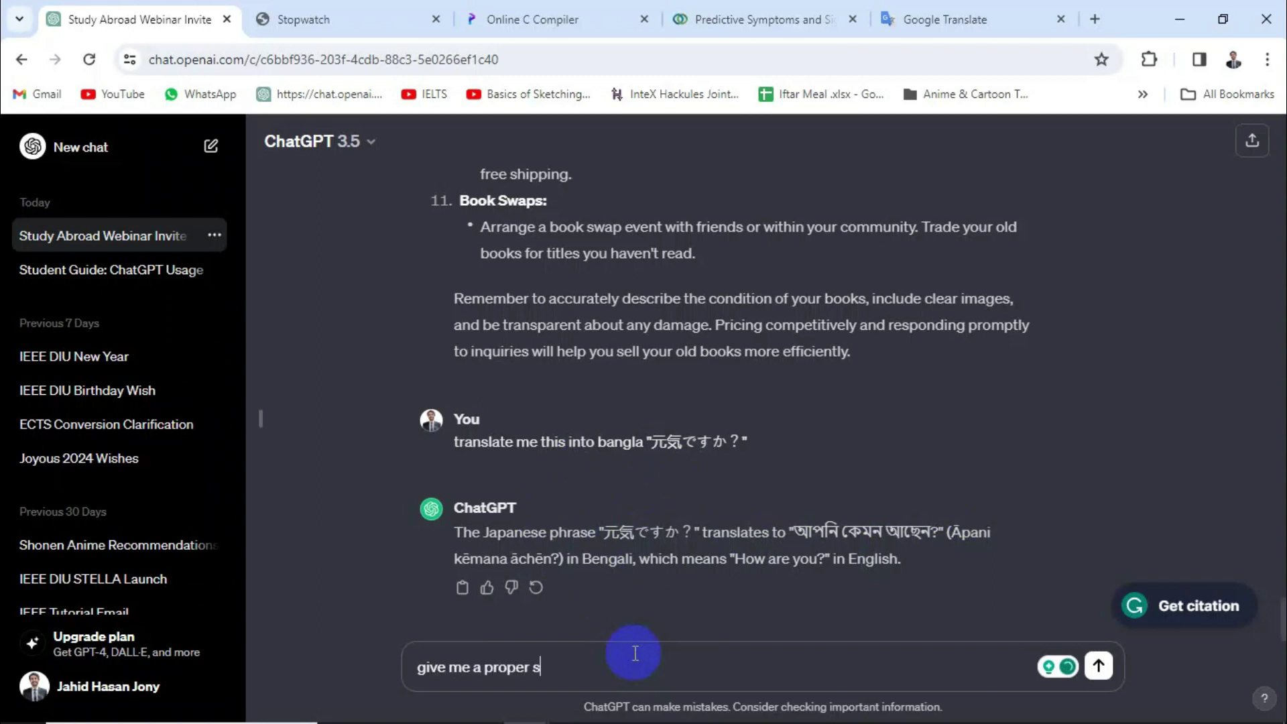
{"action": "key", "text": "BackSpace"}
{"action": "key", "text": "BackSpace"}
{"action": "type", "text": "nswer following thos"}
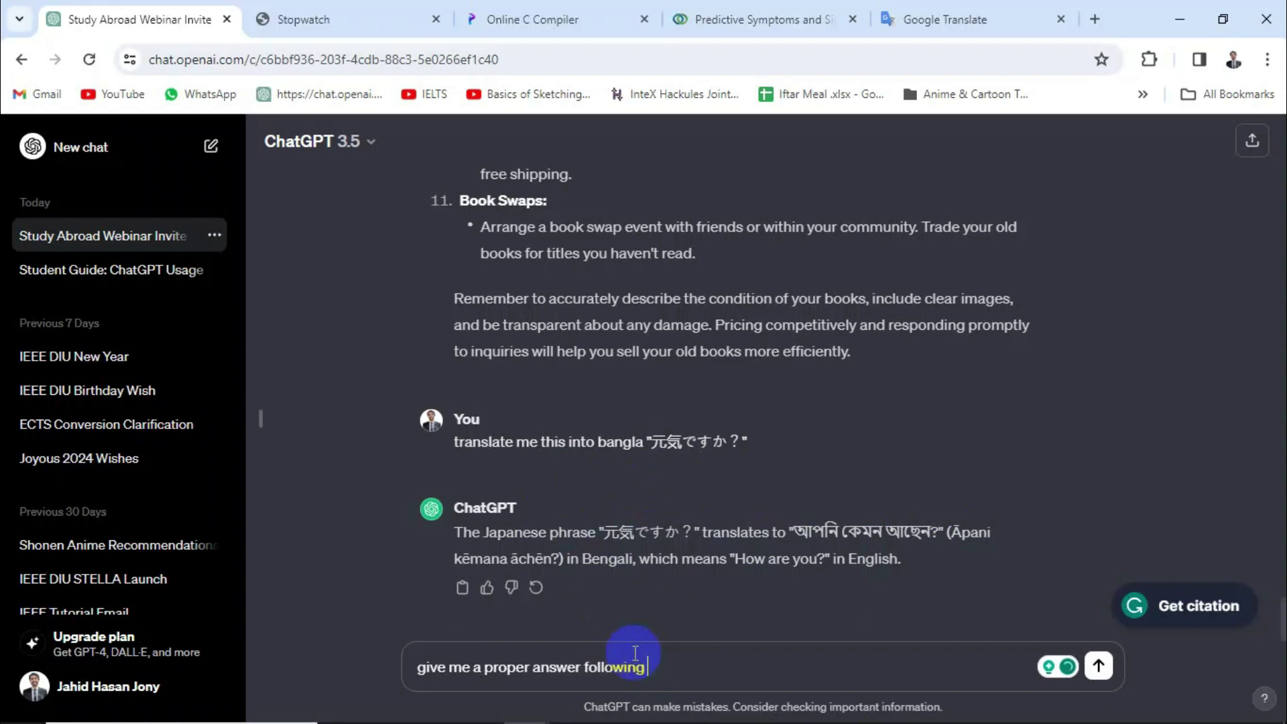
{"action": "key", "text": "BackSpace"}
{"action": "key", "text": "BackSpace"}
{"action": "type", "text": "is question "}
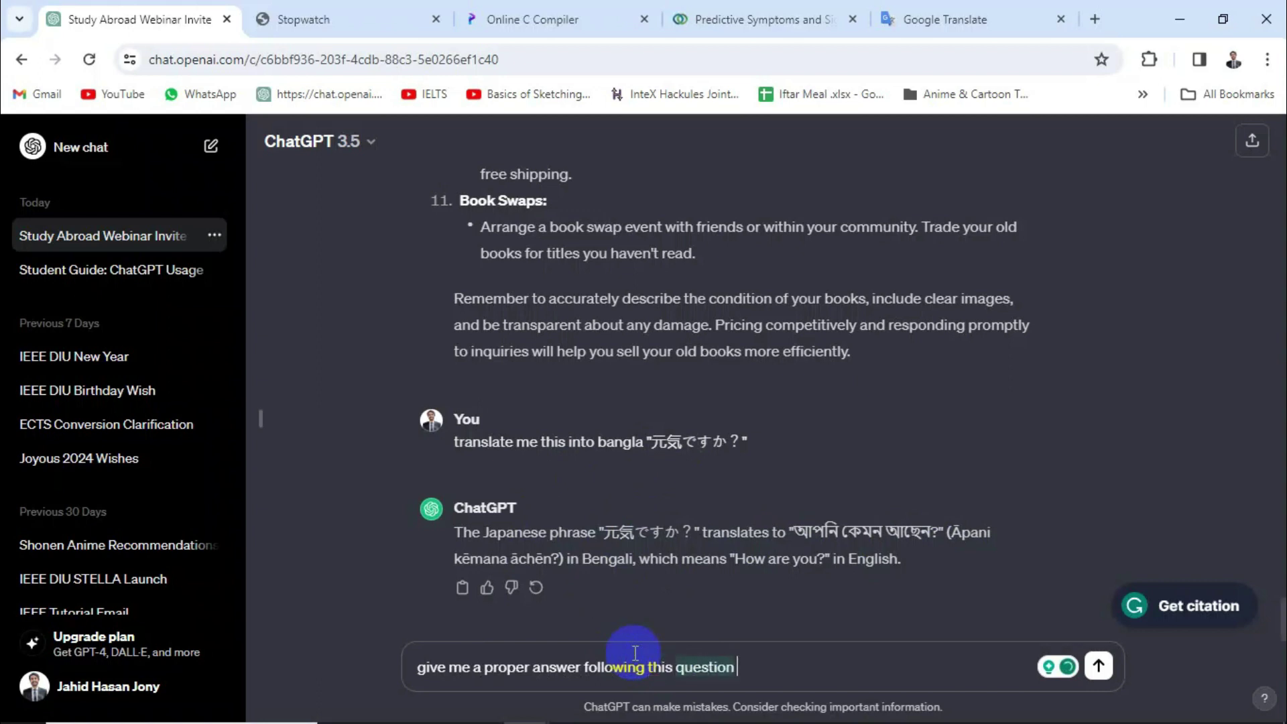
{"action": "type", "text": "in japanese"}
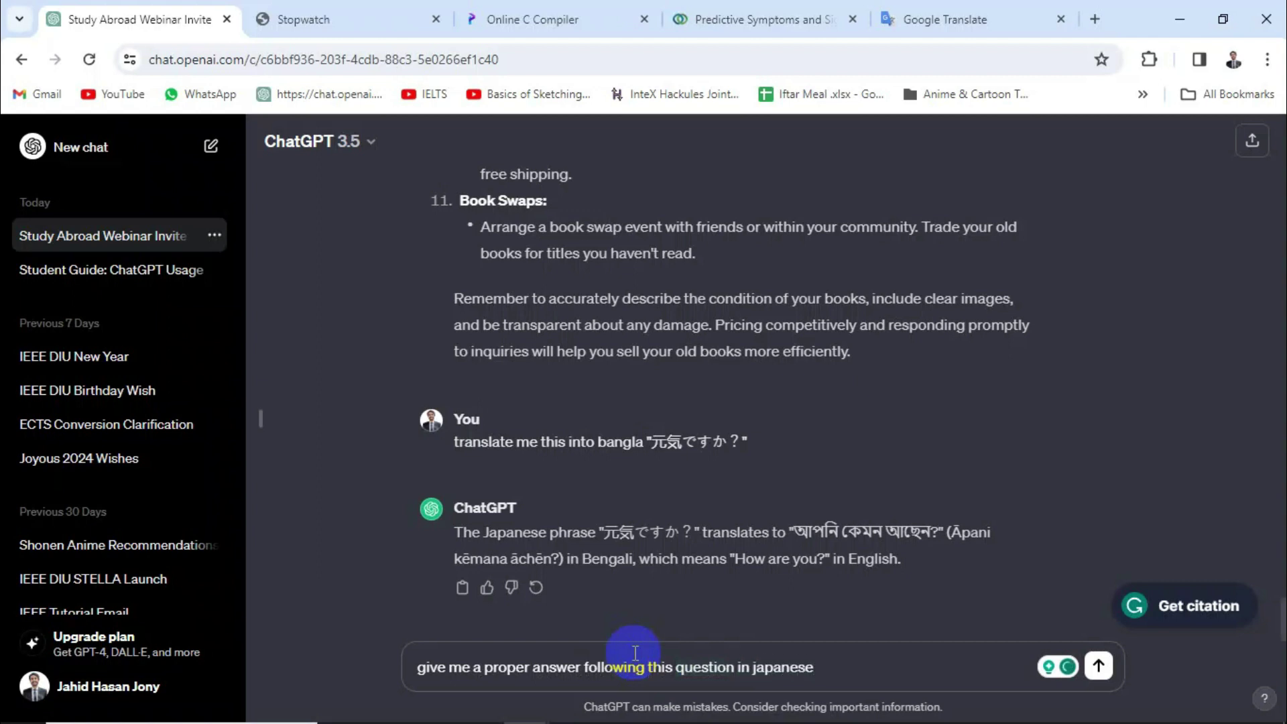
{"action": "type", "text": "."}
{"action": "key", "text": "Return"}
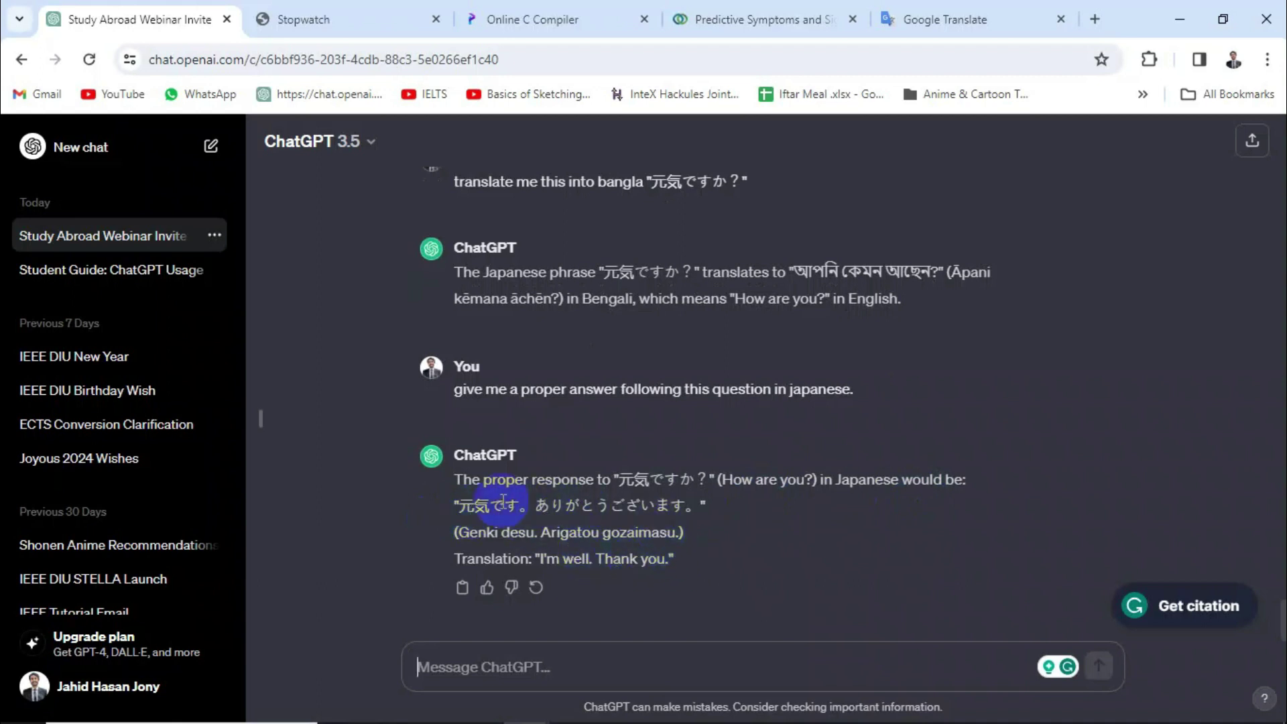
Examine the suggested Japanese reply, highlighting its Japanese sentence and clearing the highlight
{"action": "left_click_drag", "start_coordinate": [460, 503], "coordinate": [585, 523]}
{"action": "left_click_drag", "start_coordinate": [691, 517], "coordinate": [692, 518]}
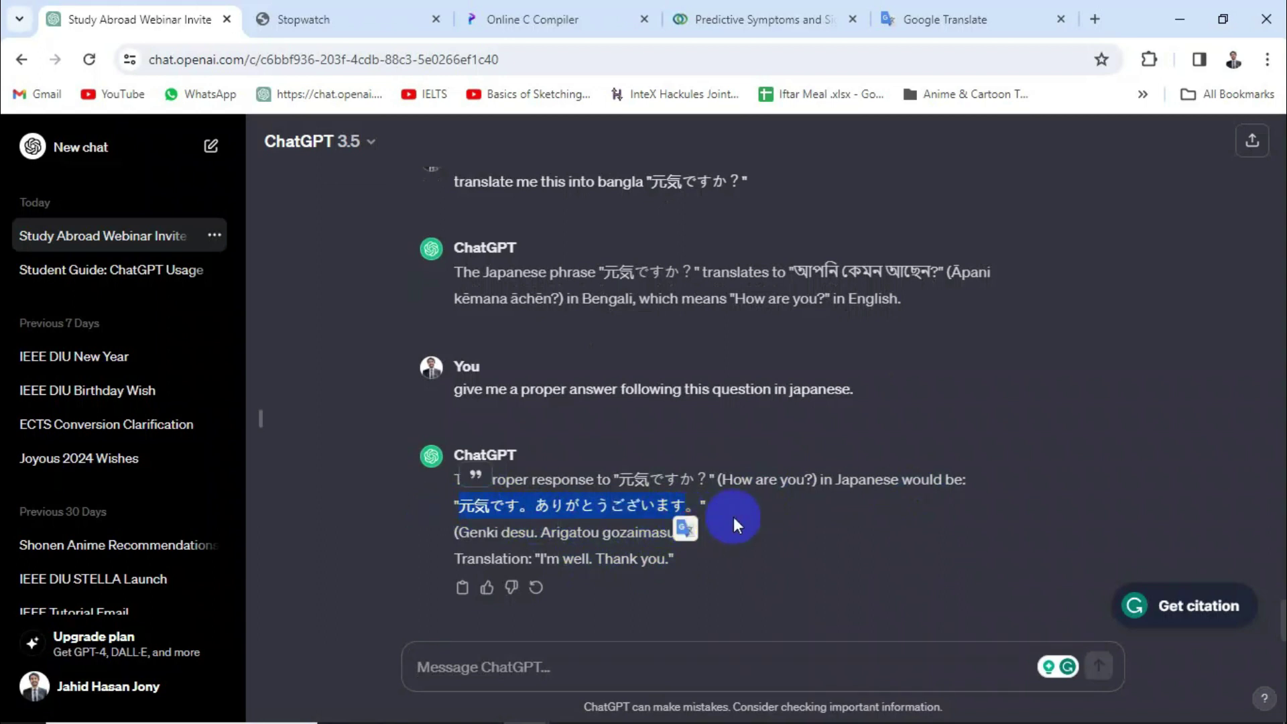
{"action": "left_click", "coordinate": [676, 499]}
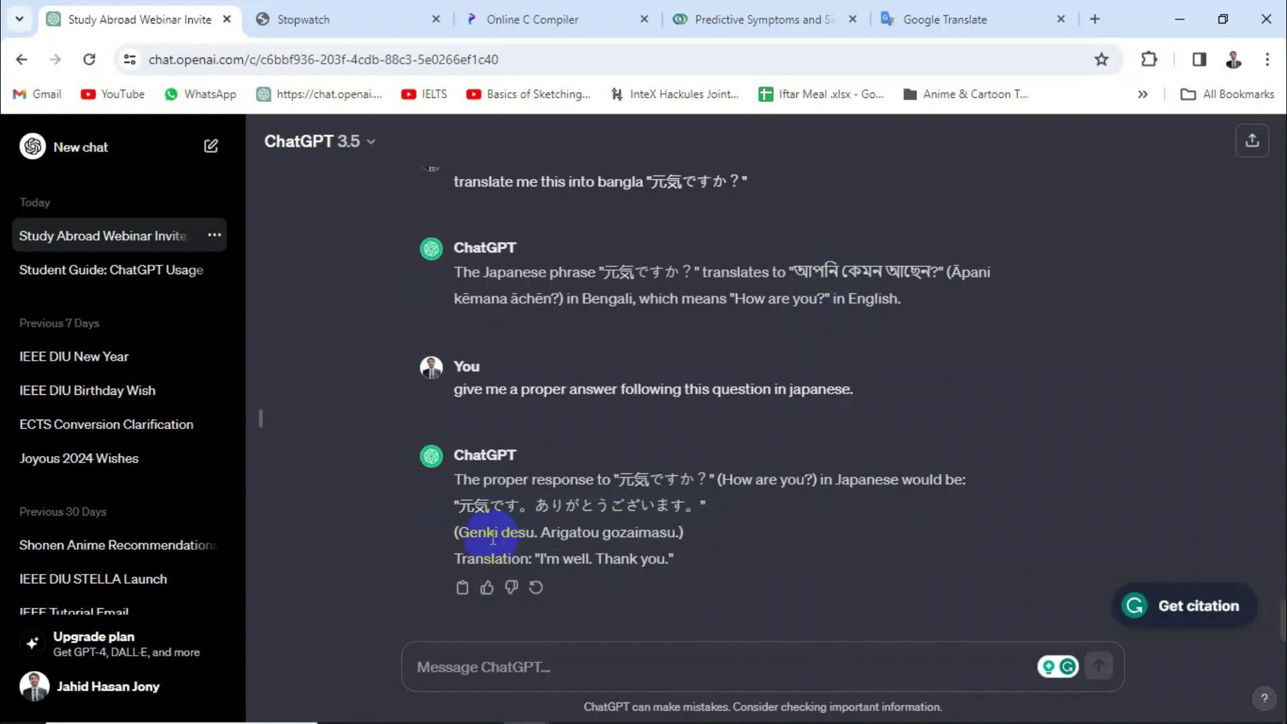